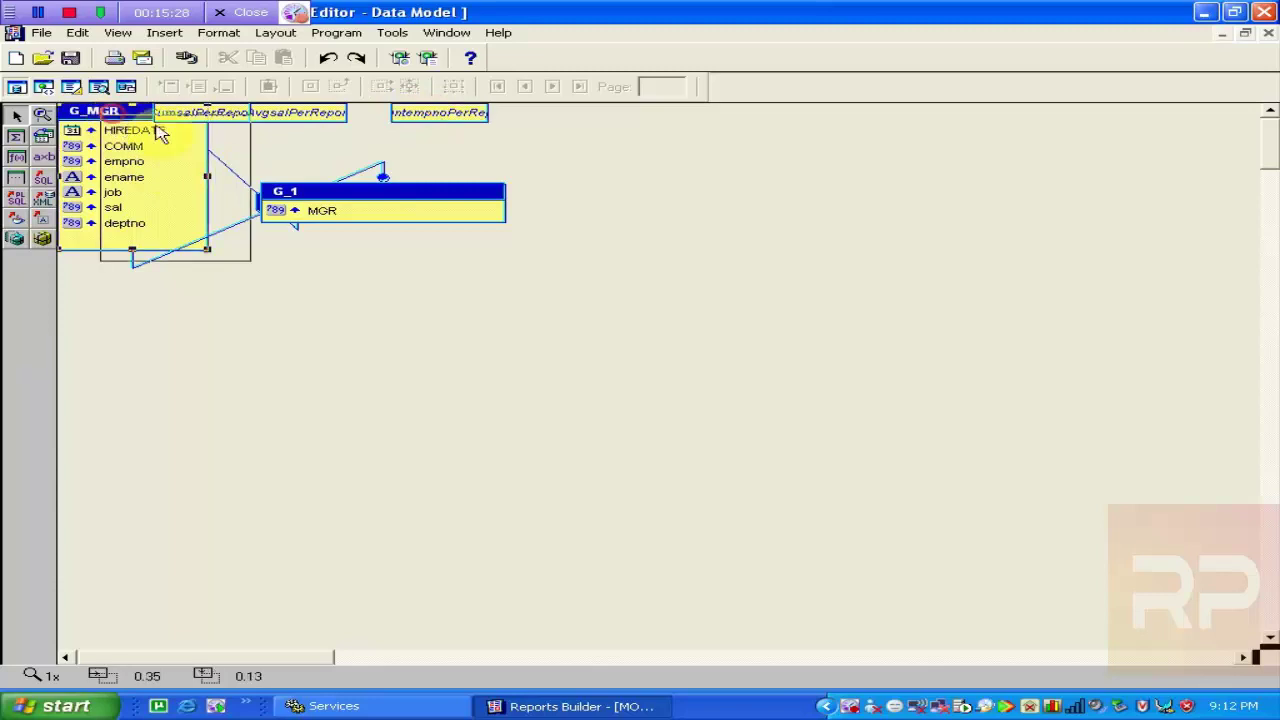
- Move the MGR column from group G_1 into group G_MGR and delete the emptied G_1 group
{"action": "left_click_drag", "start_coordinate": [325, 211], "coordinate": [622, 375]}
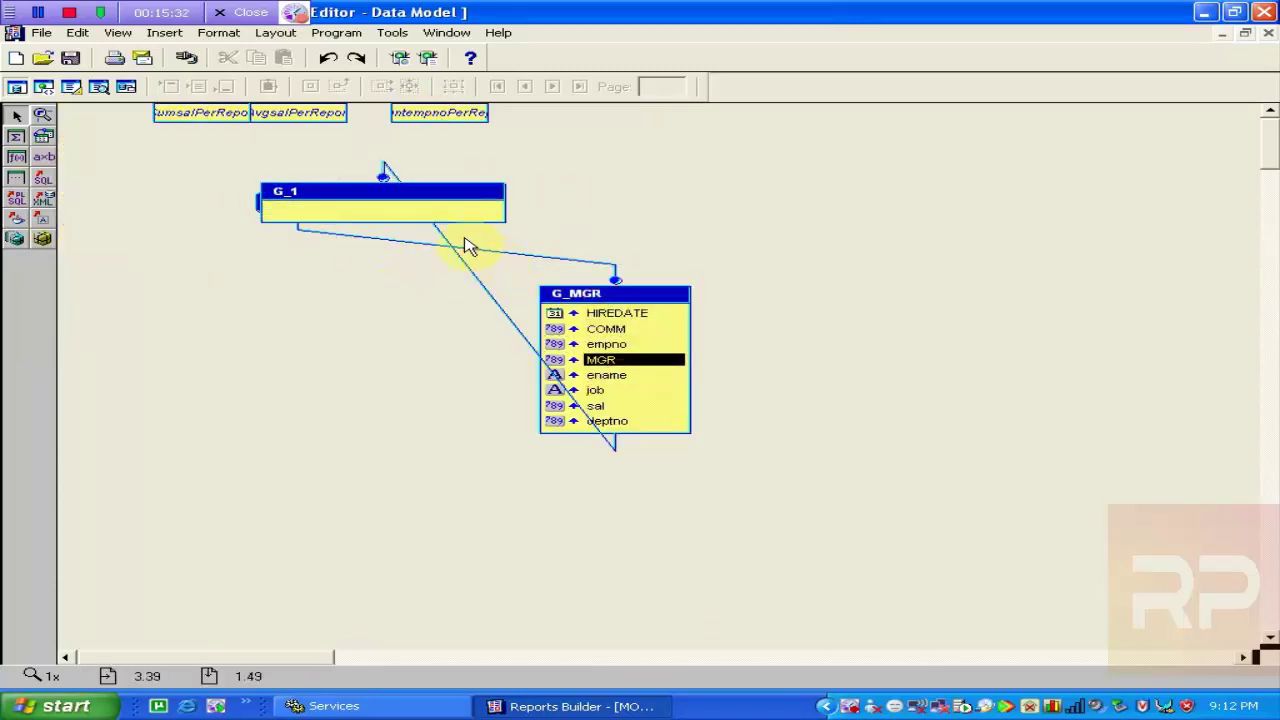
{"action": "left_click", "coordinate": [418, 203]}
{"action": "key", "text": "Delete"}
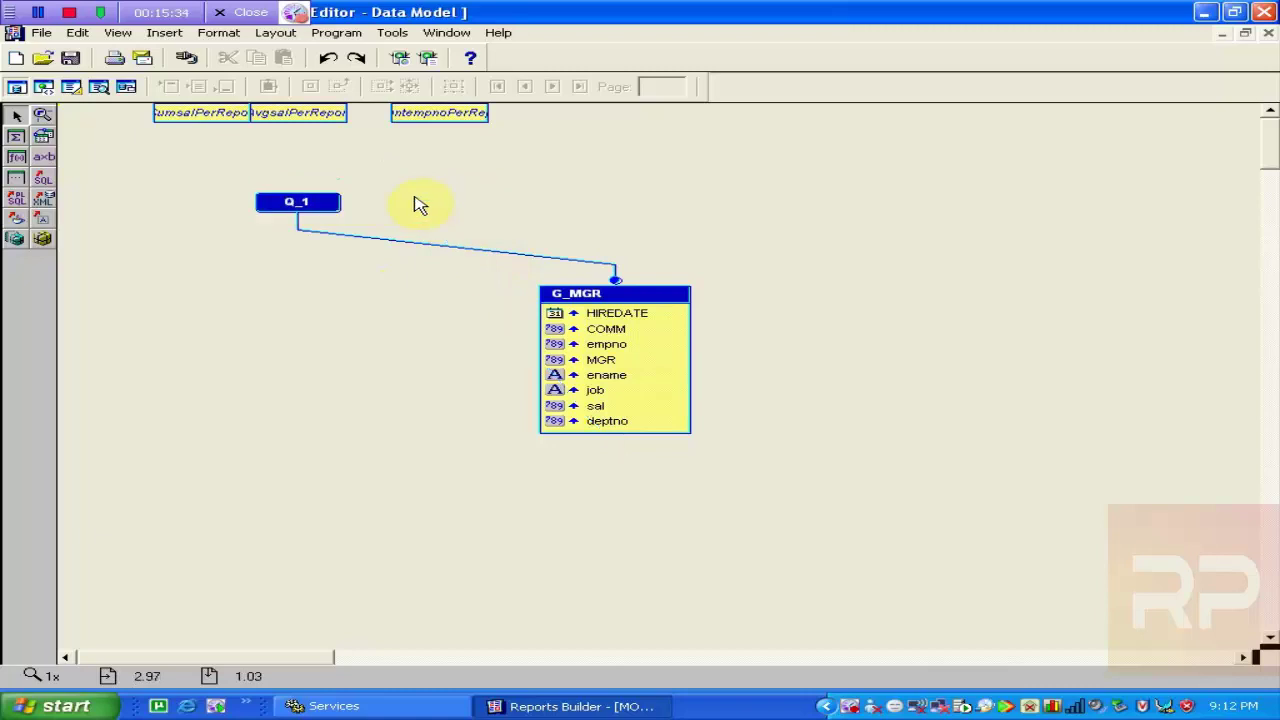
- Align group G_MGR directly beneath query Q_1 and place the employee-count summary column beside the two salary summary columns
{"action": "left_click_drag", "start_coordinate": [343, 215], "coordinate": [310, 185]}
{"action": "left_click_drag", "start_coordinate": [663, 300], "coordinate": [312, 243]}
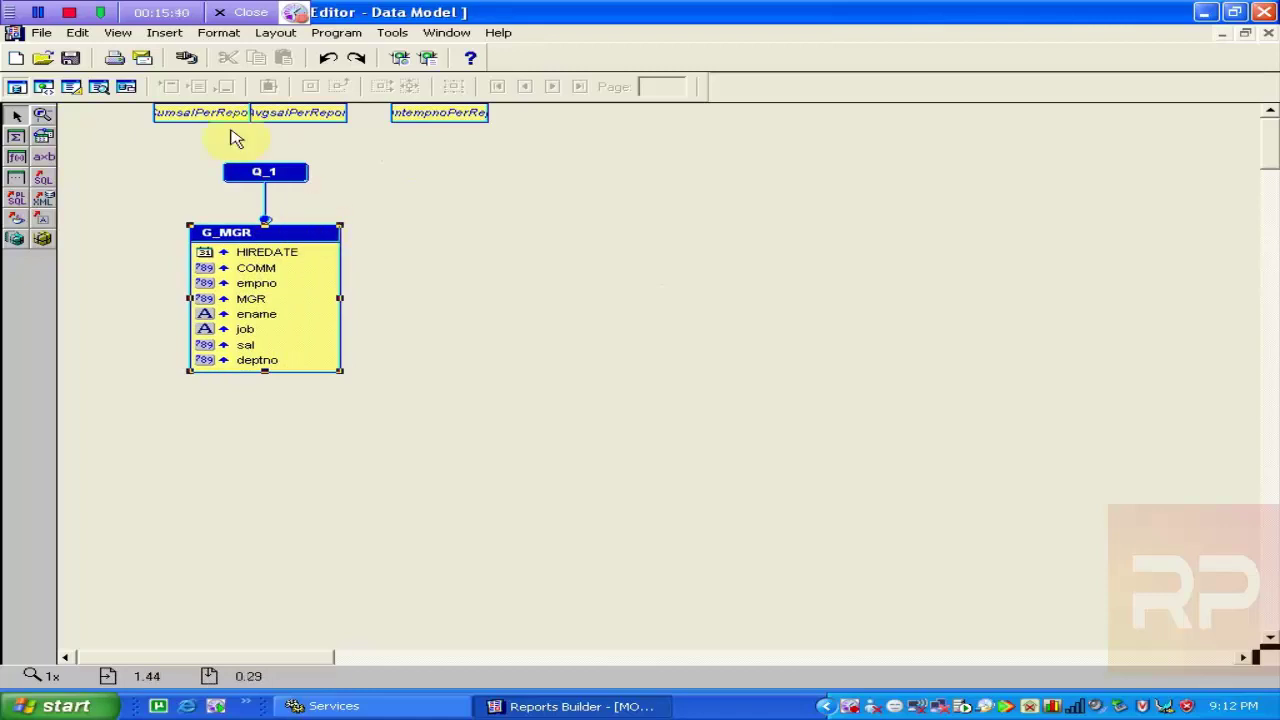
{"action": "left_click_drag", "start_coordinate": [455, 112], "coordinate": [95, 92]}
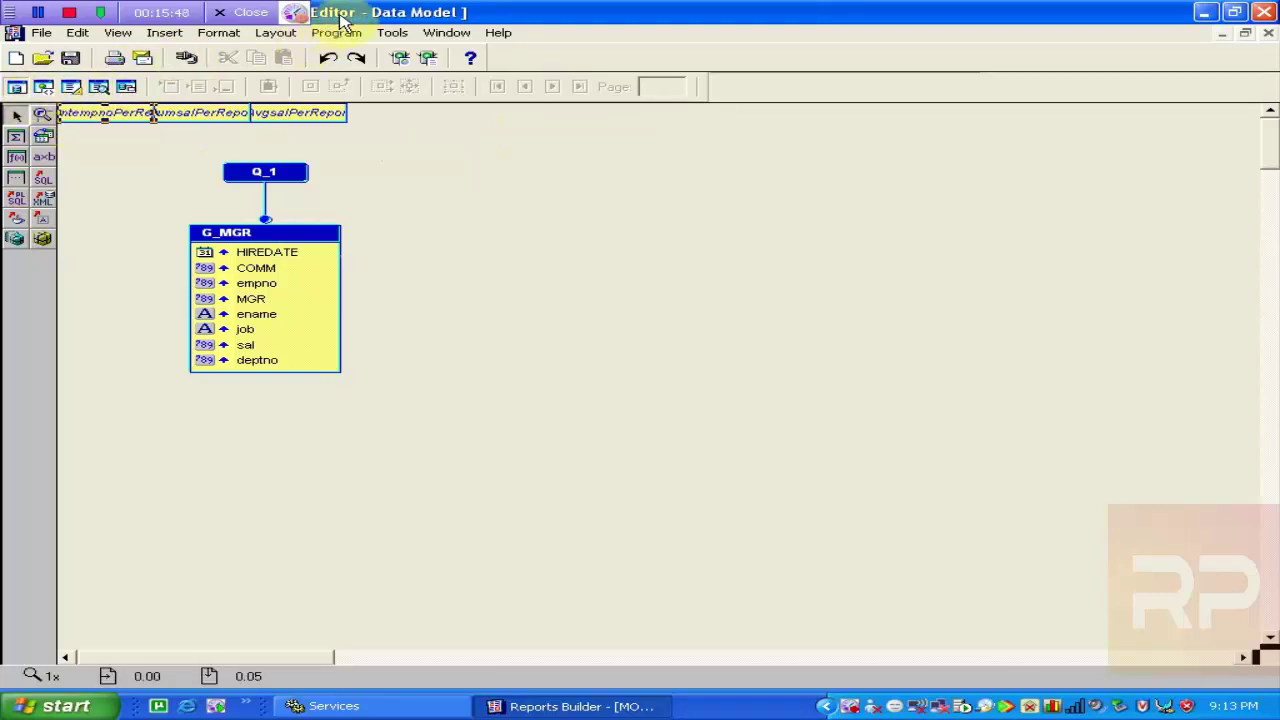
{"action": "left_click_drag", "start_coordinate": [22, 20], "coordinate": [535, 15]}
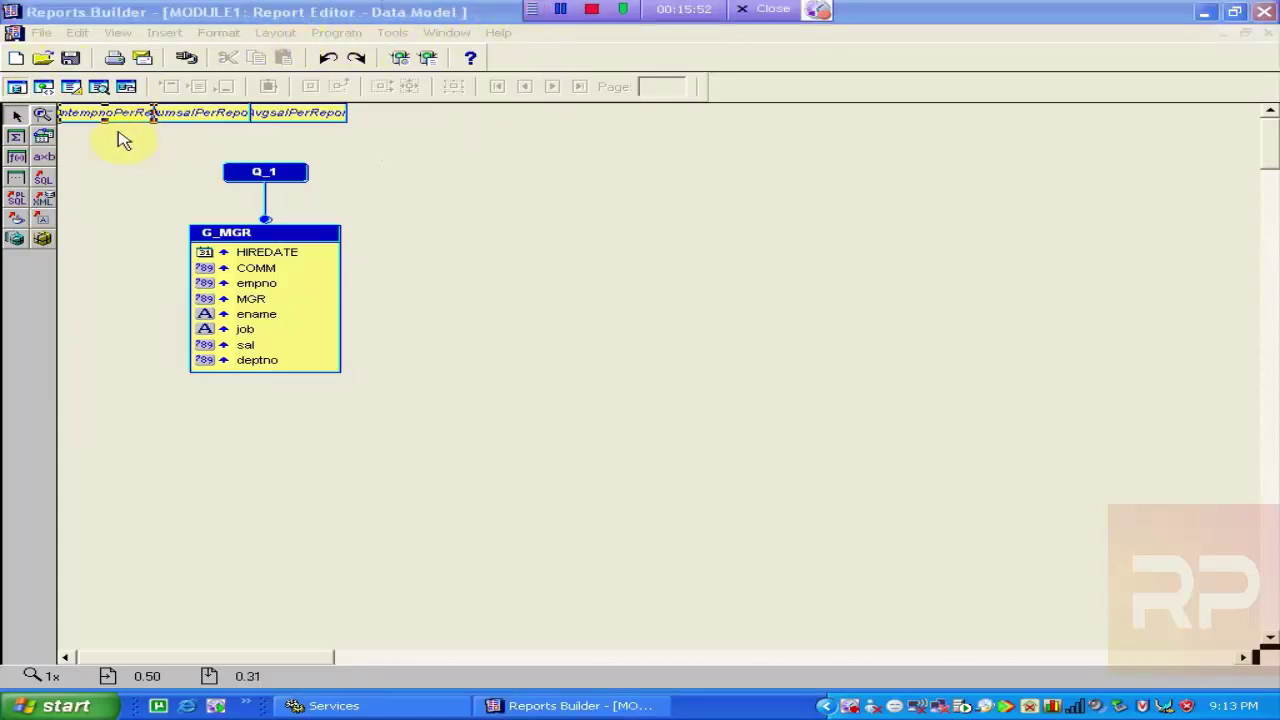
- Examine the report in its Web Source, Paper Layout and Paper Design views
{"action": "left_click", "coordinate": [44, 90]}
{"action": "left_click", "coordinate": [44, 90]}
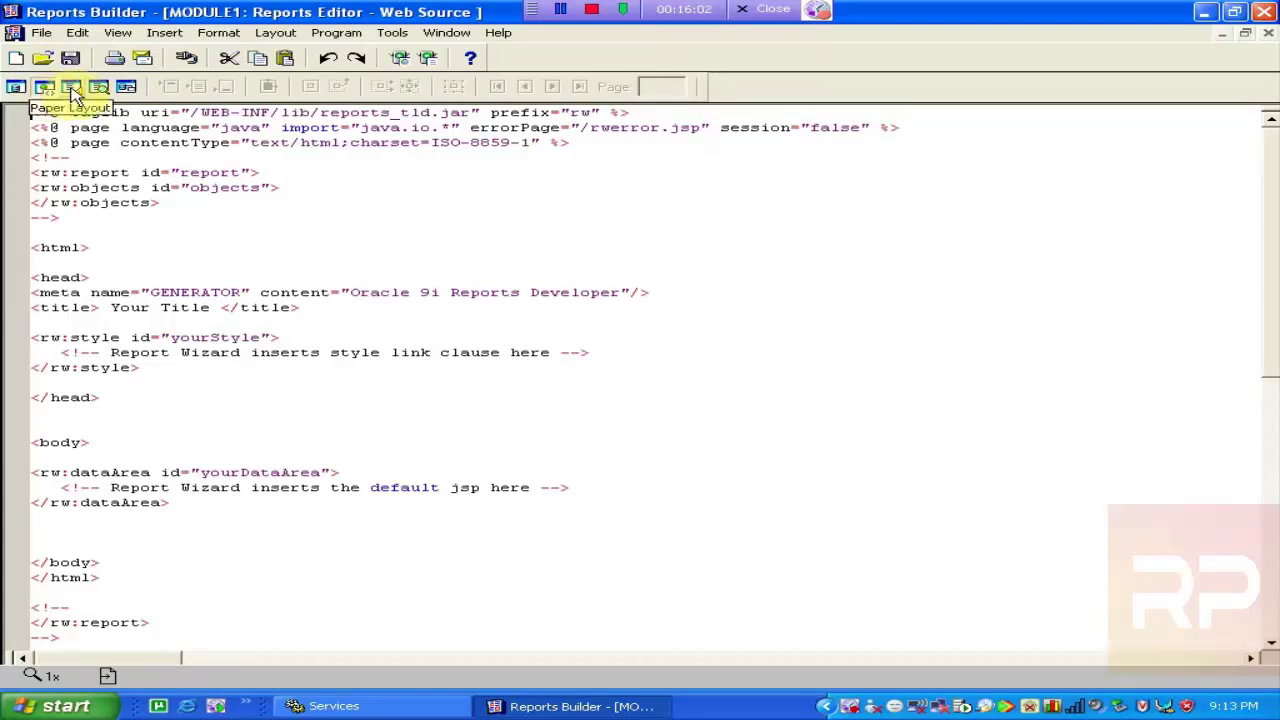
{"action": "left_click", "coordinate": [72, 90]}
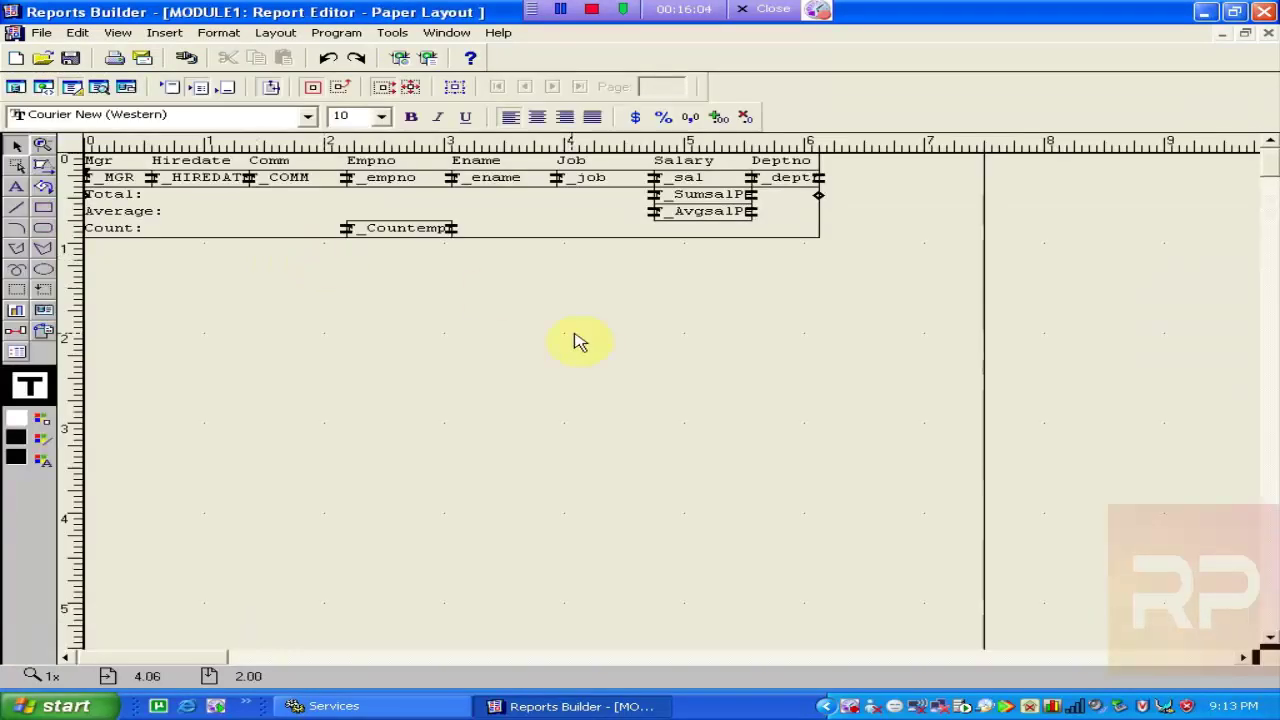
{"action": "left_click_drag", "start_coordinate": [926, 346], "coordinate": [10, 115]}
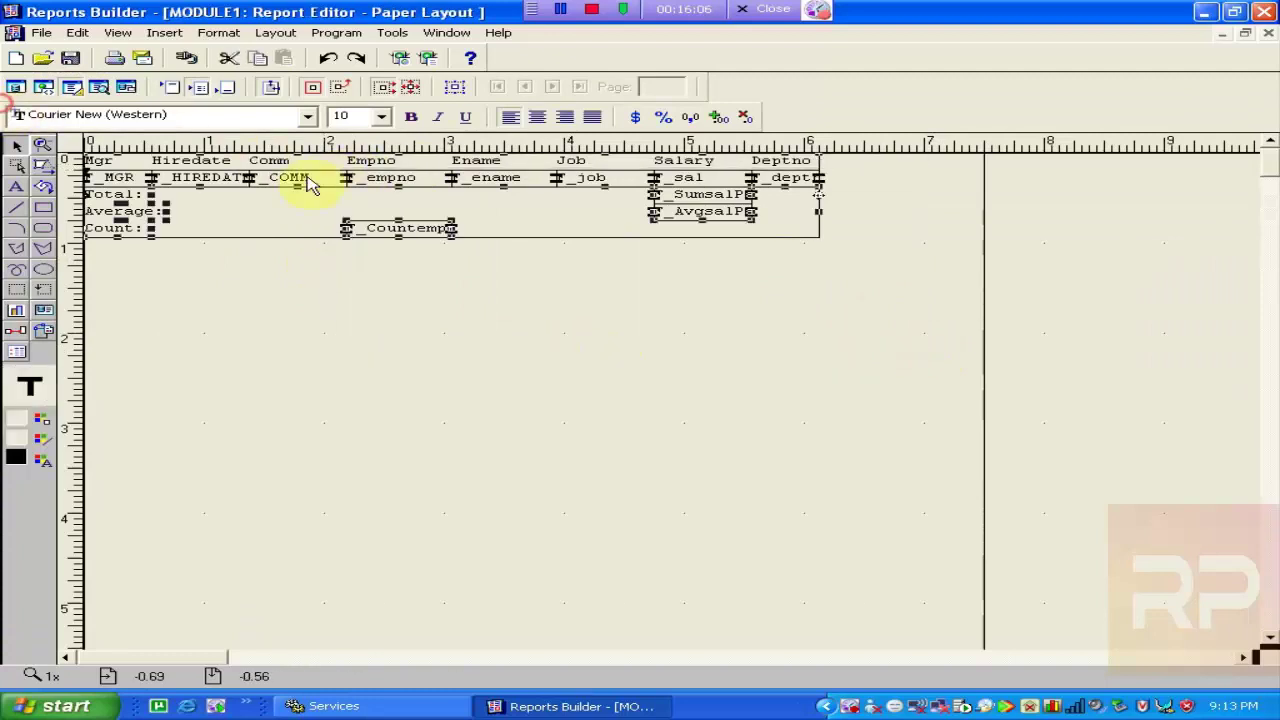
{"action": "left_click", "coordinate": [349, 340]}
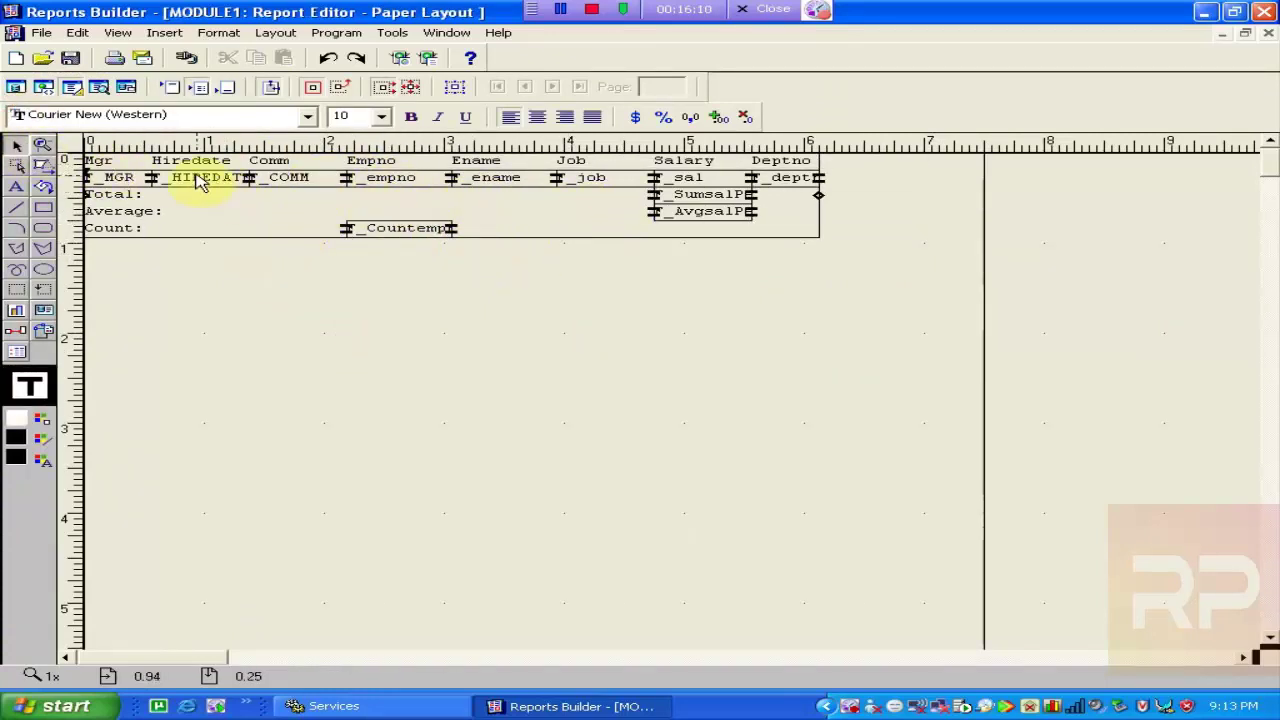
{"action": "left_click", "coordinate": [100, 88]}
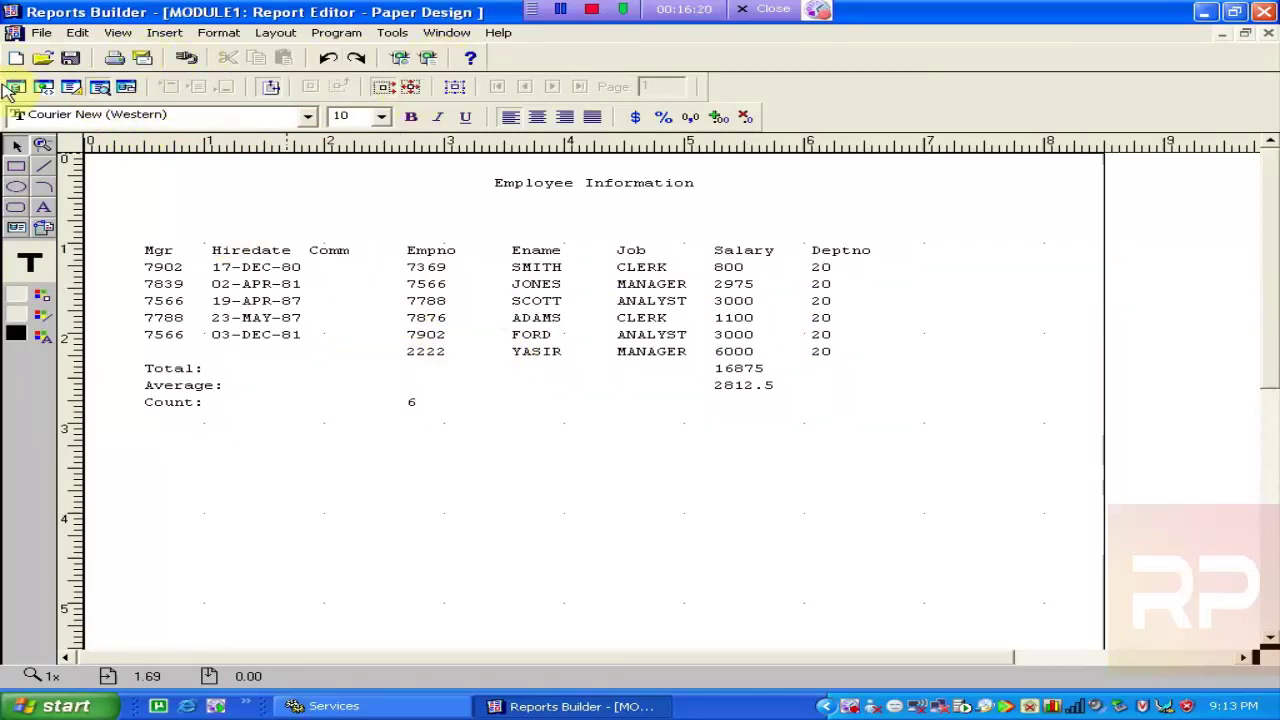
- Go back to the data model and run the paper layout to check the report output
{"action": "left_click", "coordinate": [16, 86]}
{"action": "left_click", "coordinate": [98, 86]}
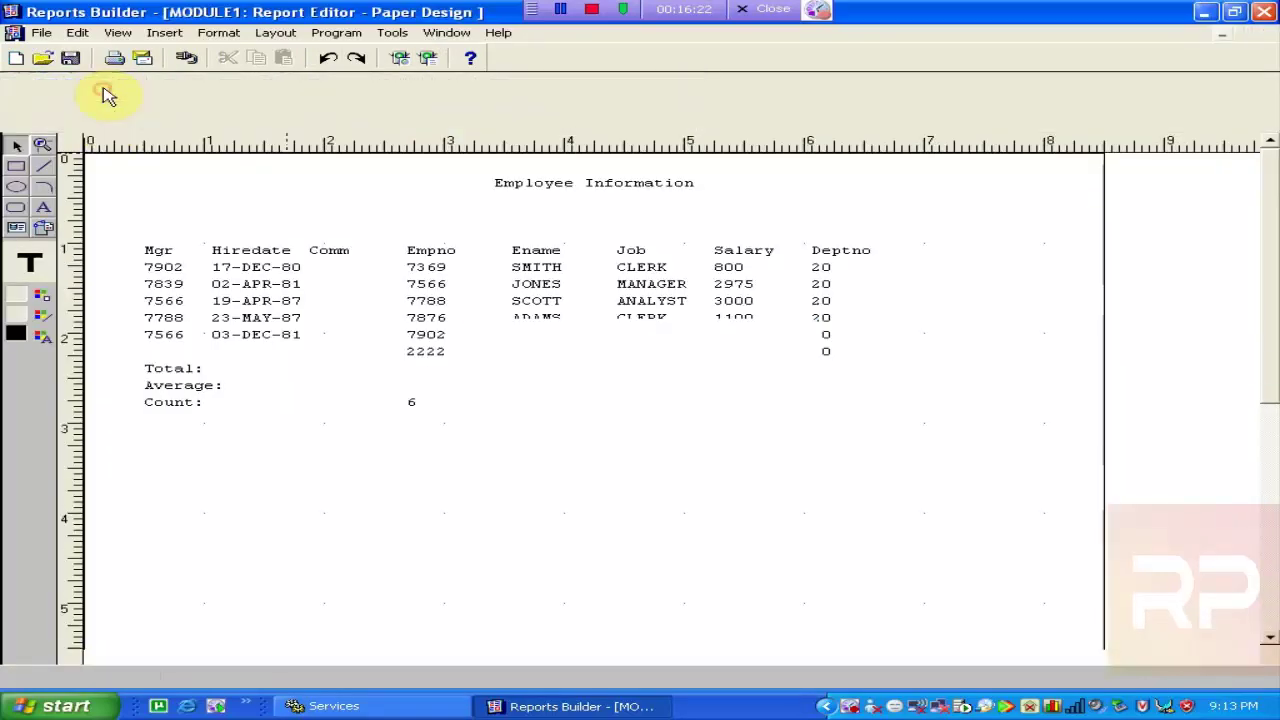
{"action": "left_click", "coordinate": [18, 88]}
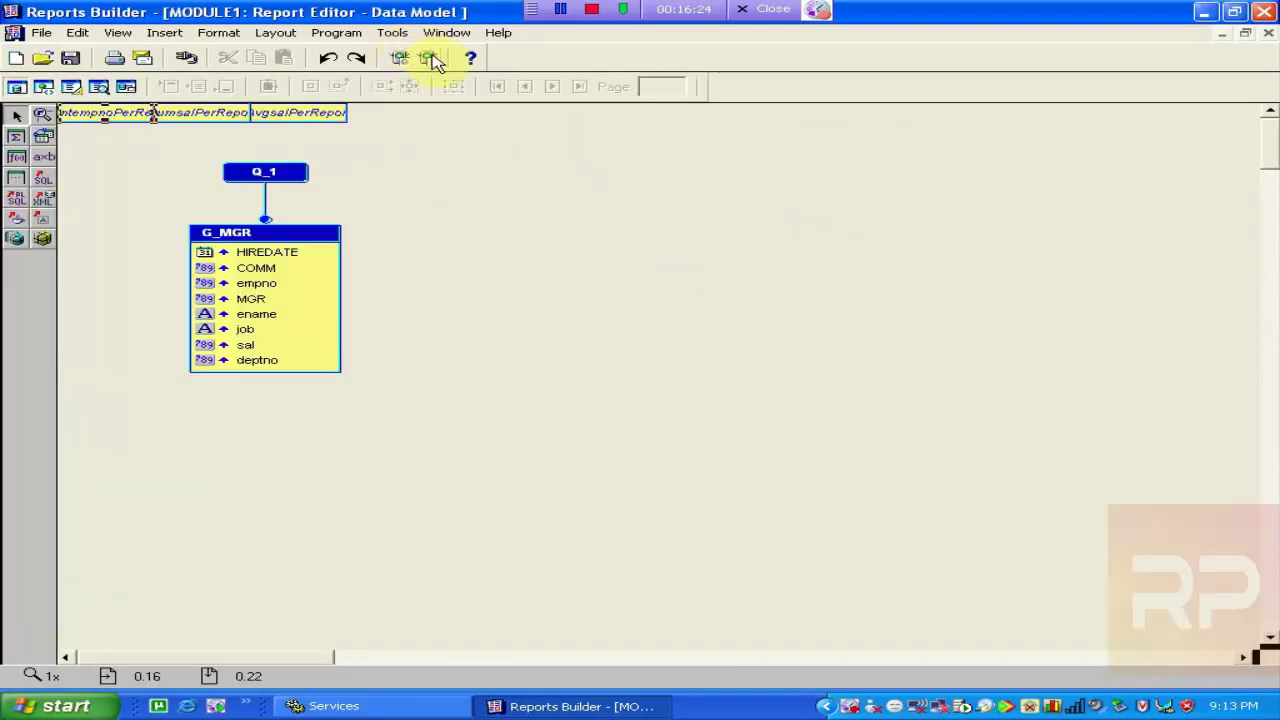
{"action": "left_click", "coordinate": [430, 59]}
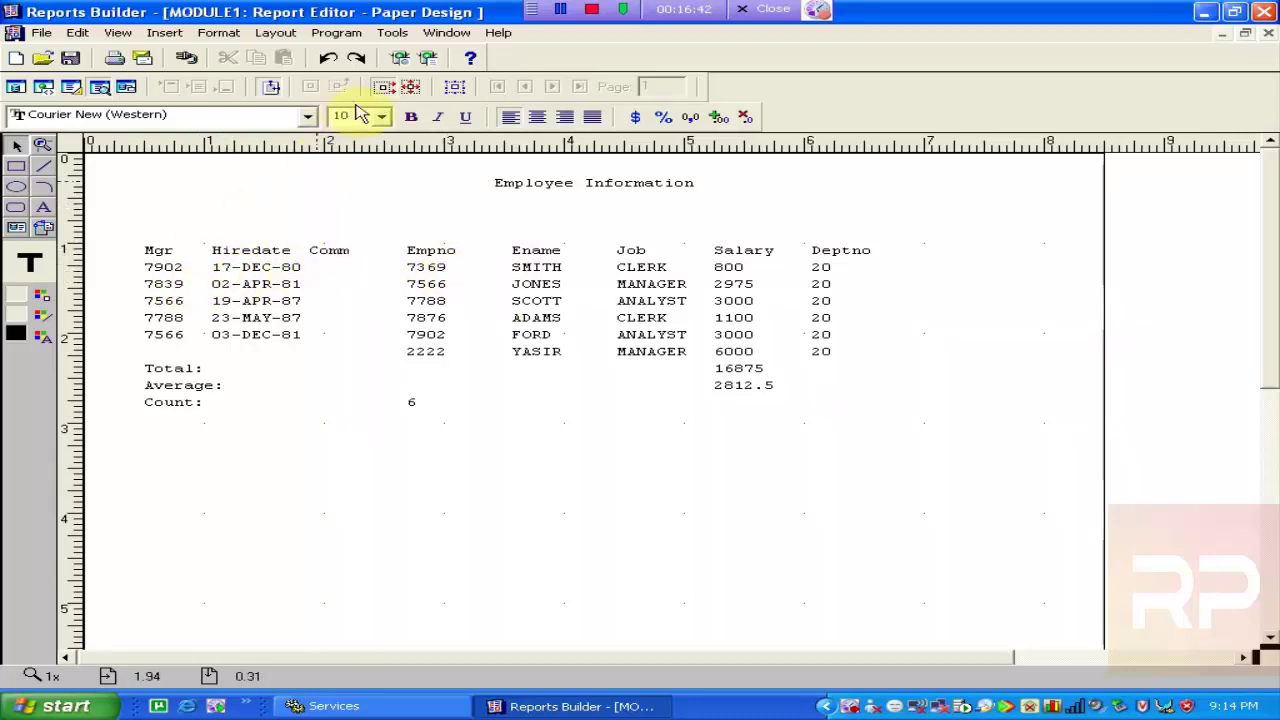
- Reopen the report in the Report Wizard and set it to create the paper layout only
{"action": "left_click", "coordinate": [395, 33]}
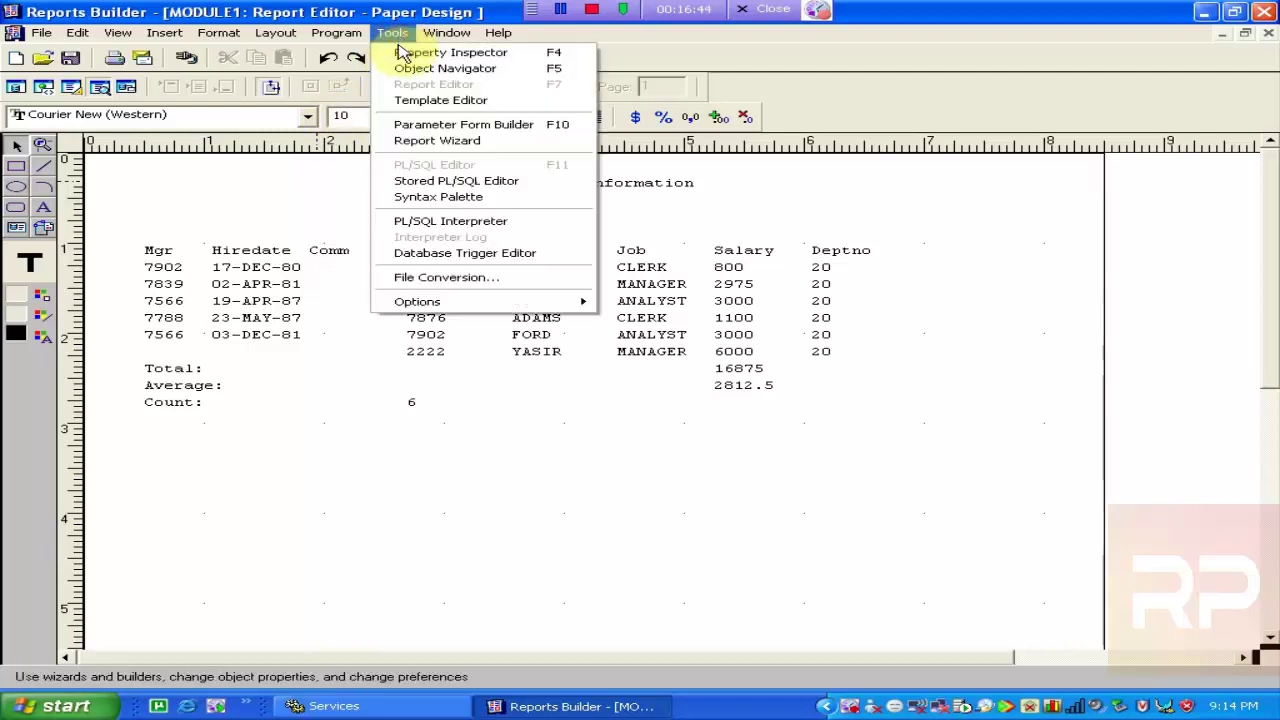
{"action": "left_click", "coordinate": [472, 150]}
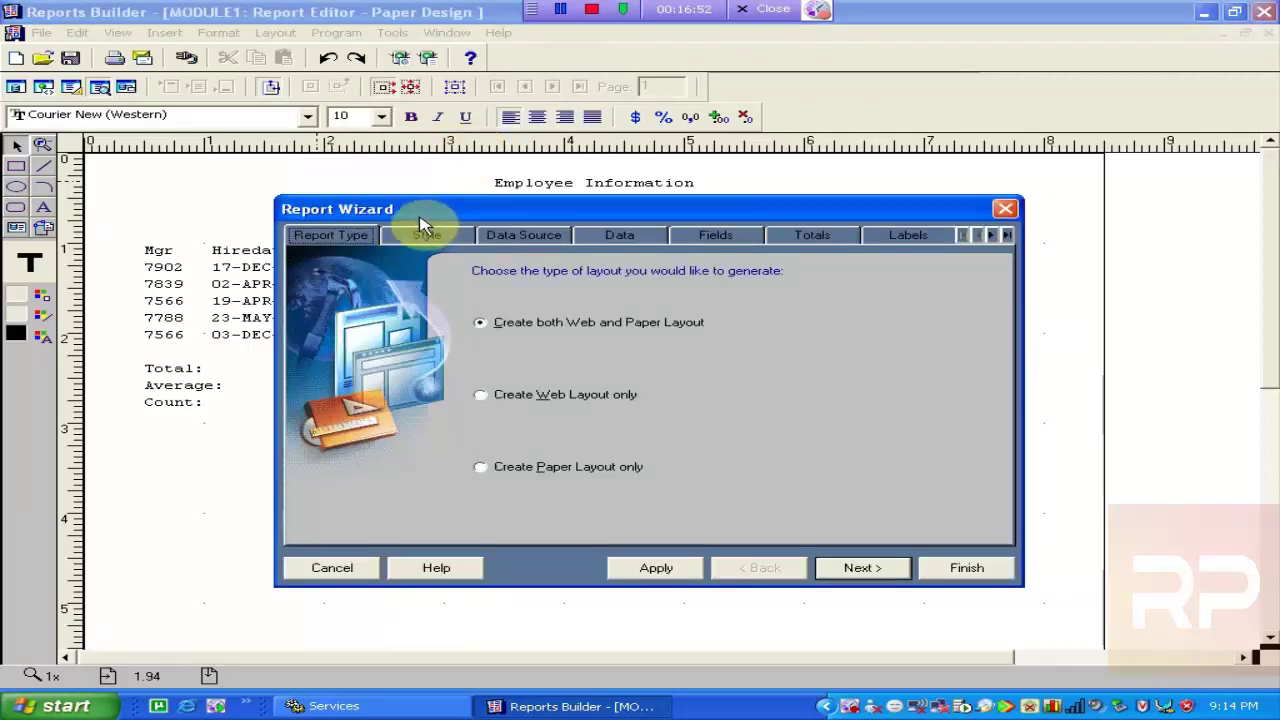
{"action": "left_click", "coordinate": [501, 470]}
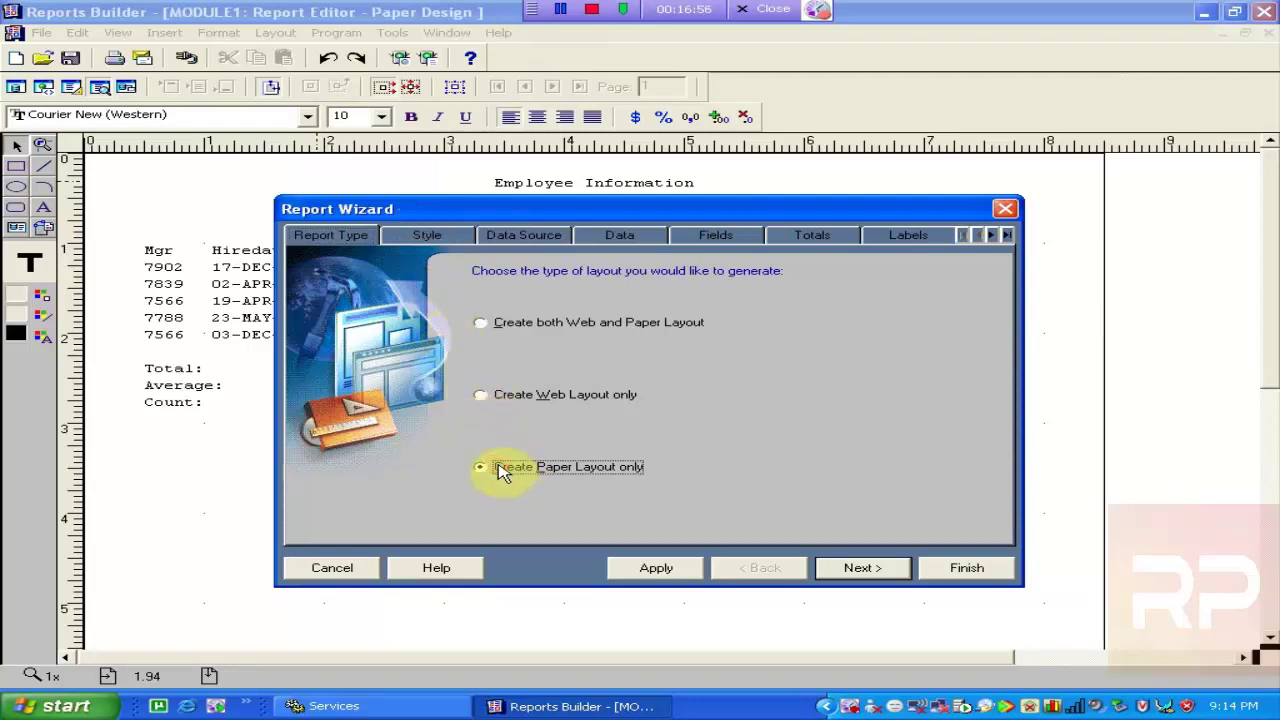
- Reorder the wizard's displayed fields so that empno and ename come directly after AvgsalPerReport, ahead of HIREDATE
{"action": "left_click", "coordinate": [437, 232]}
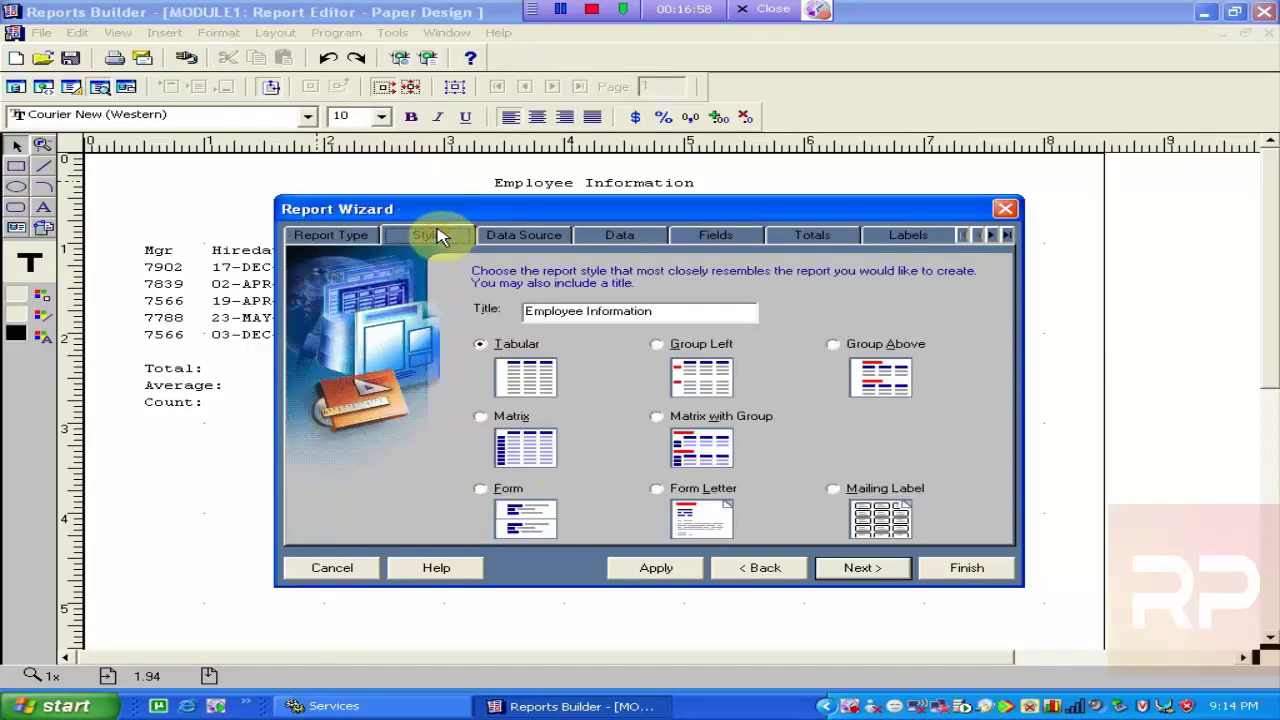
{"action": "left_click", "coordinate": [522, 238]}
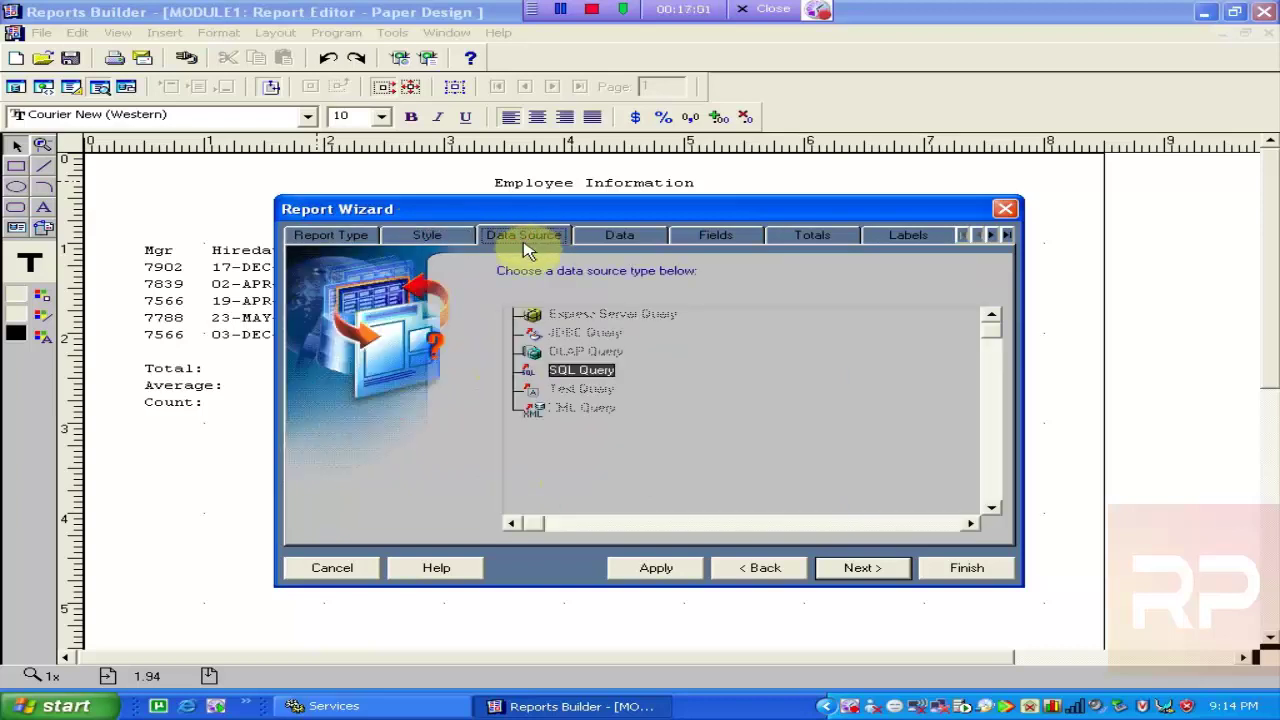
{"action": "left_click", "coordinate": [618, 240]}
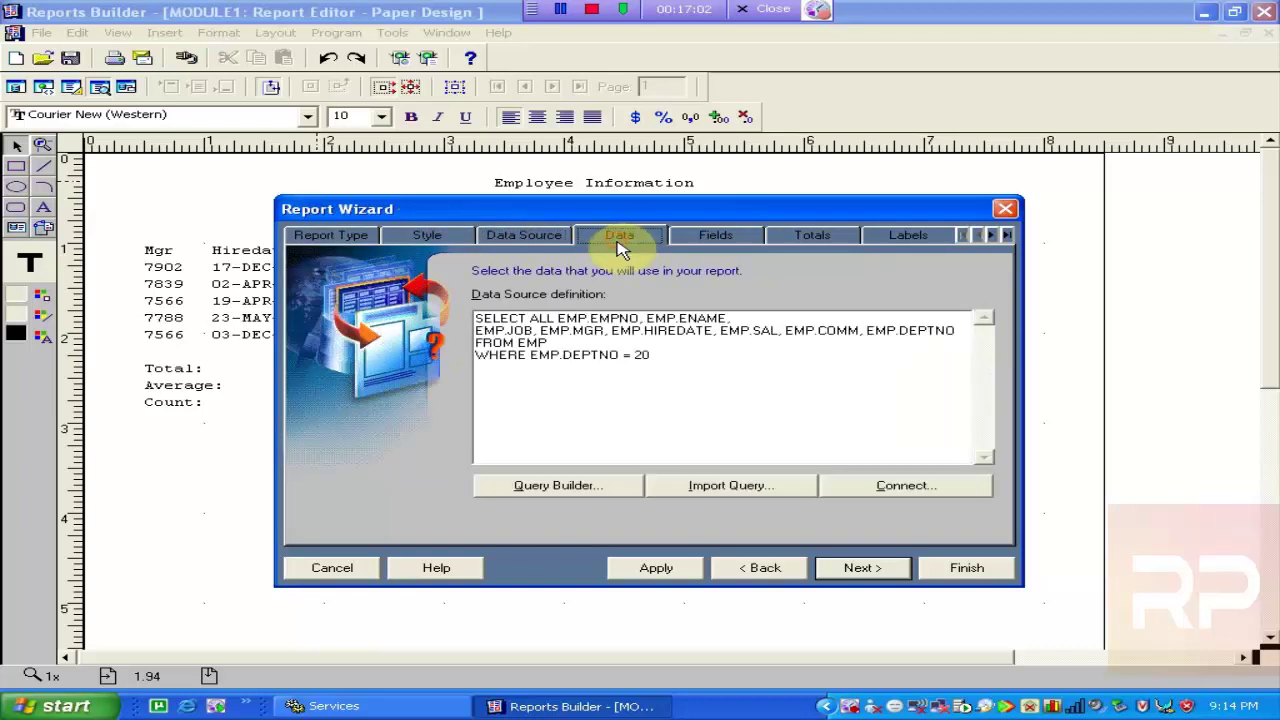
{"action": "left_click", "coordinate": [712, 240]}
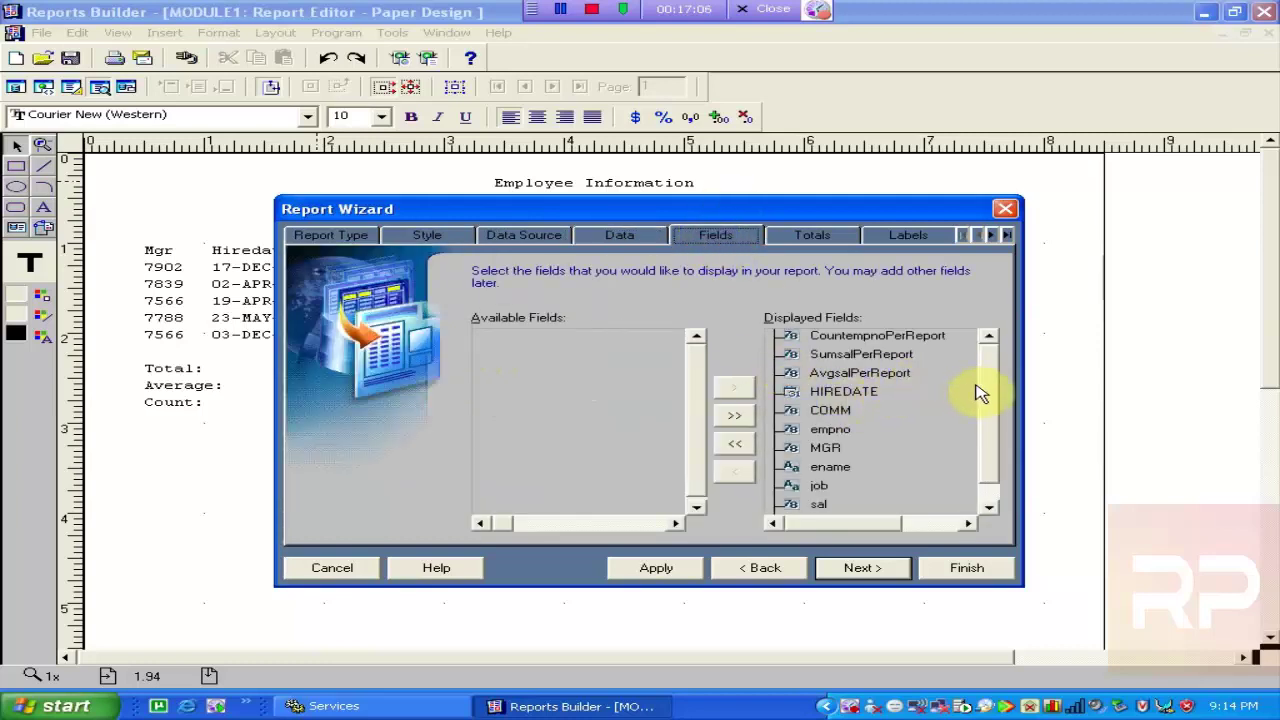
{"action": "left_click", "coordinate": [870, 392]}
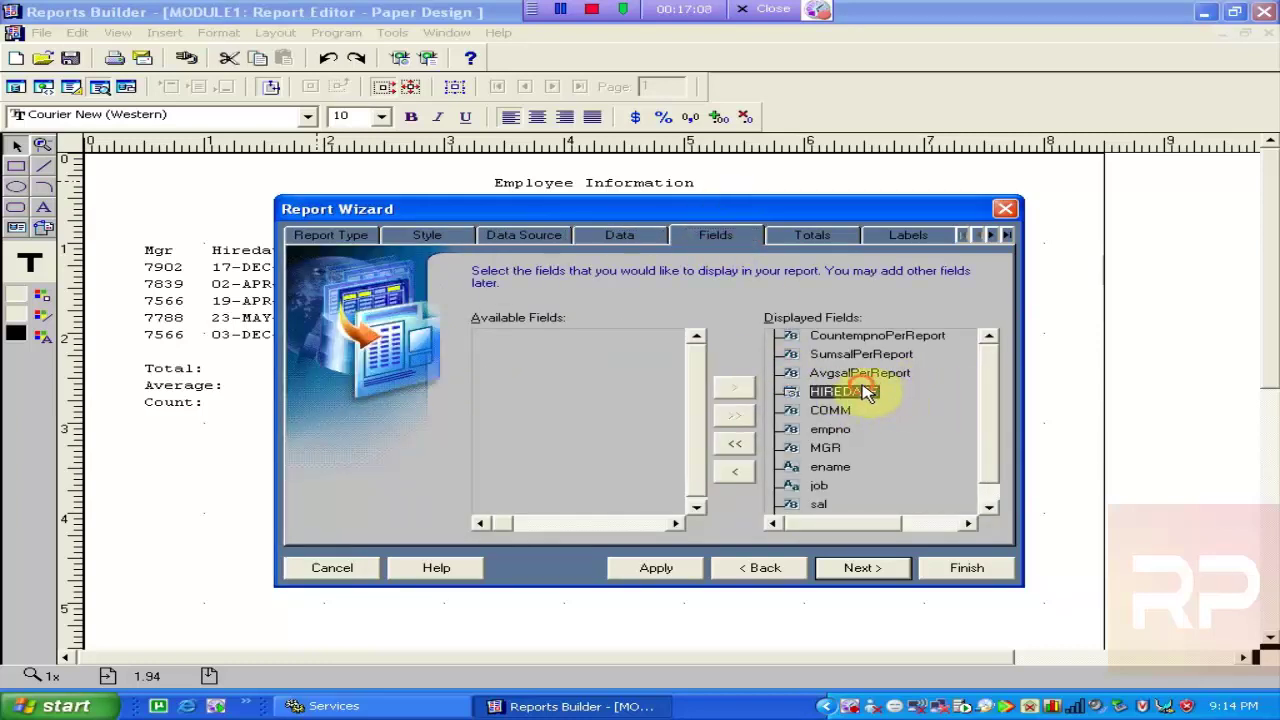
{"action": "left_click_drag", "start_coordinate": [862, 389], "coordinate": [862, 392]}
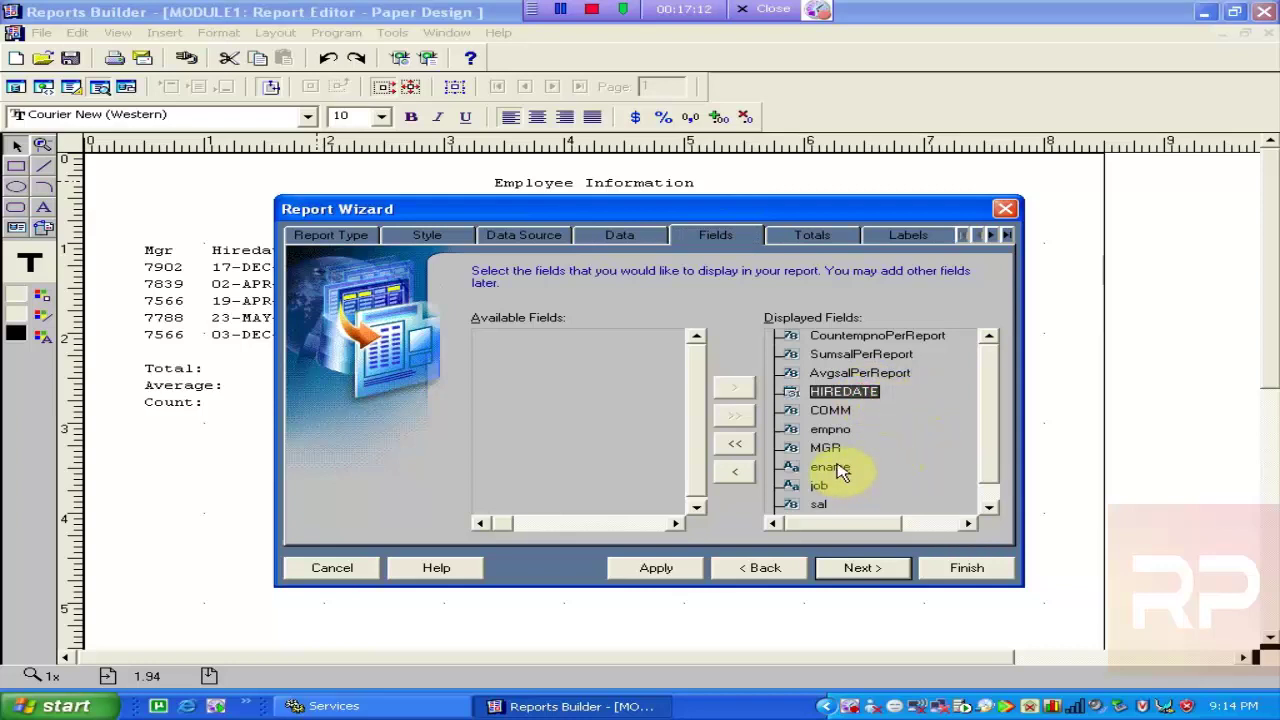
{"action": "left_click", "coordinate": [828, 430]}
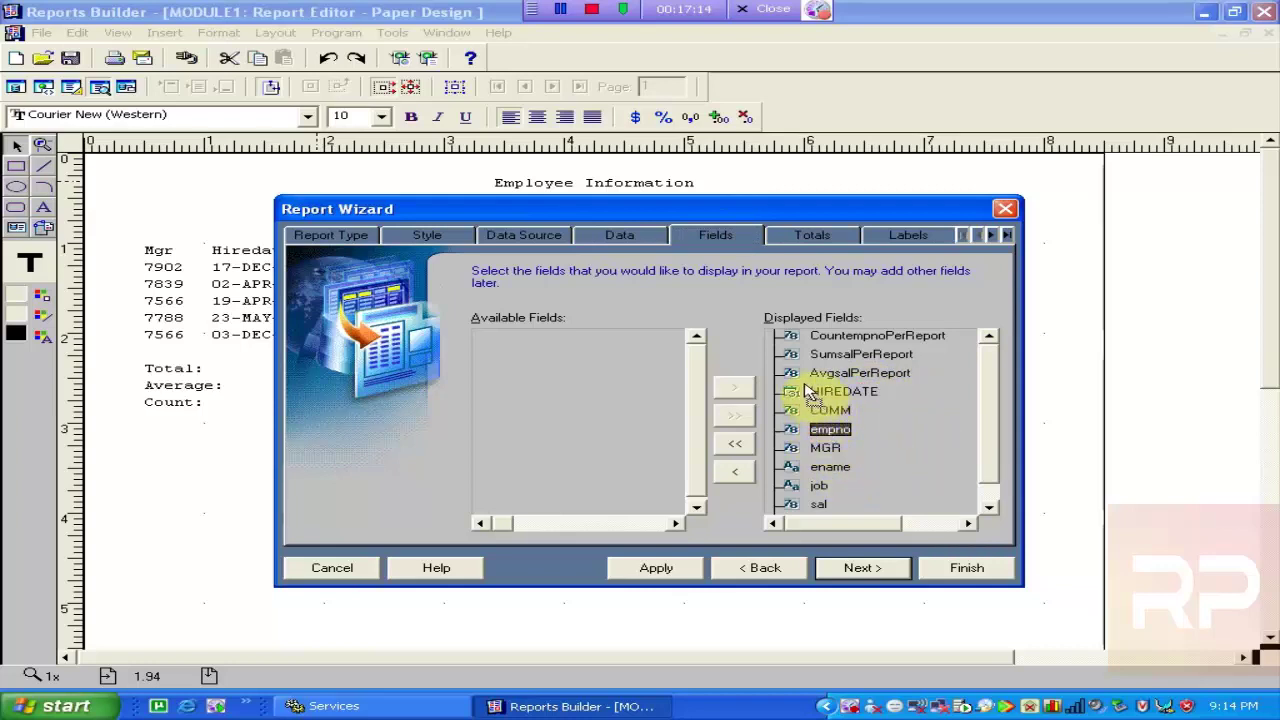
{"action": "left_click_drag", "start_coordinate": [808, 391], "coordinate": [826, 392]}
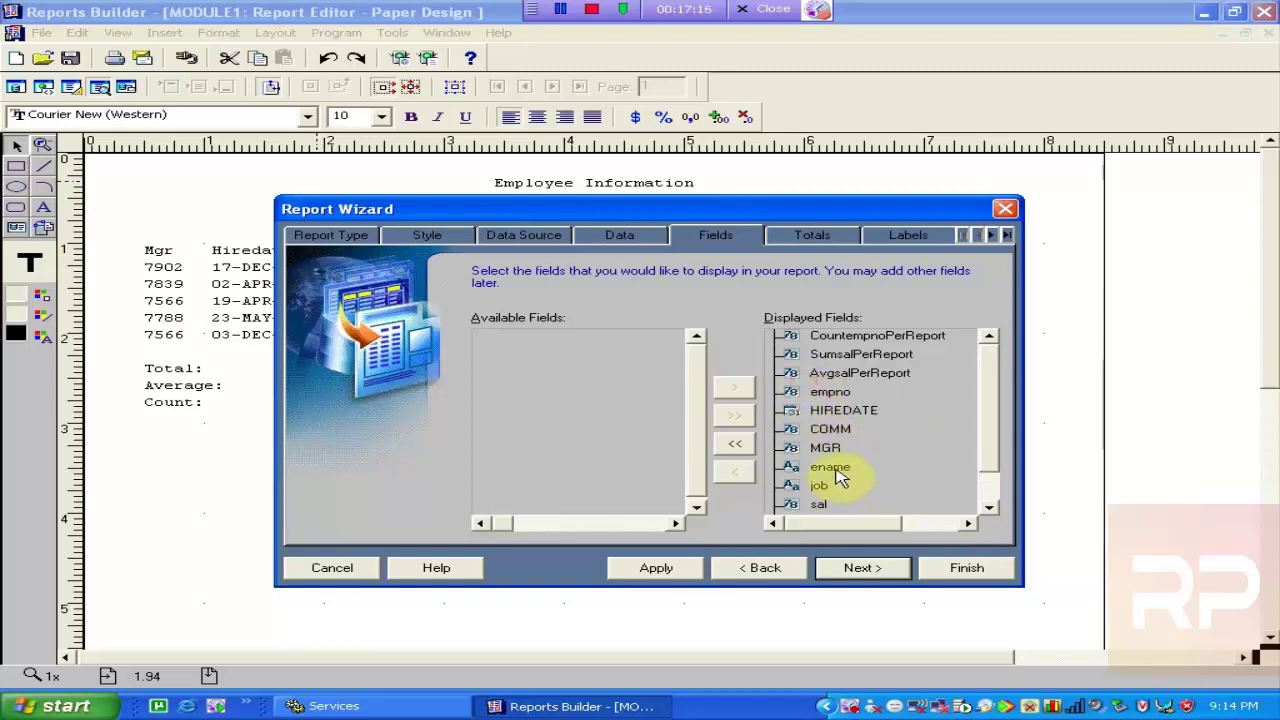
{"action": "left_click_drag", "start_coordinate": [840, 466], "coordinate": [826, 403]}
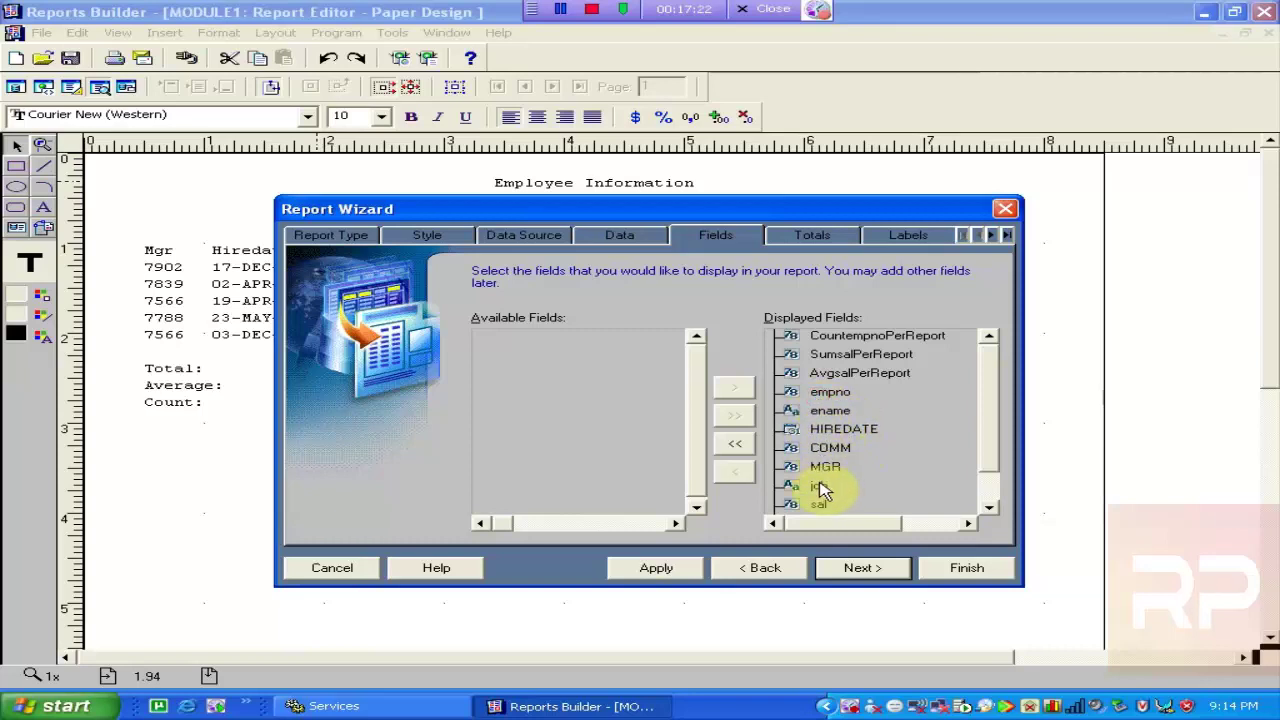
{"action": "left_click", "coordinate": [836, 448]}
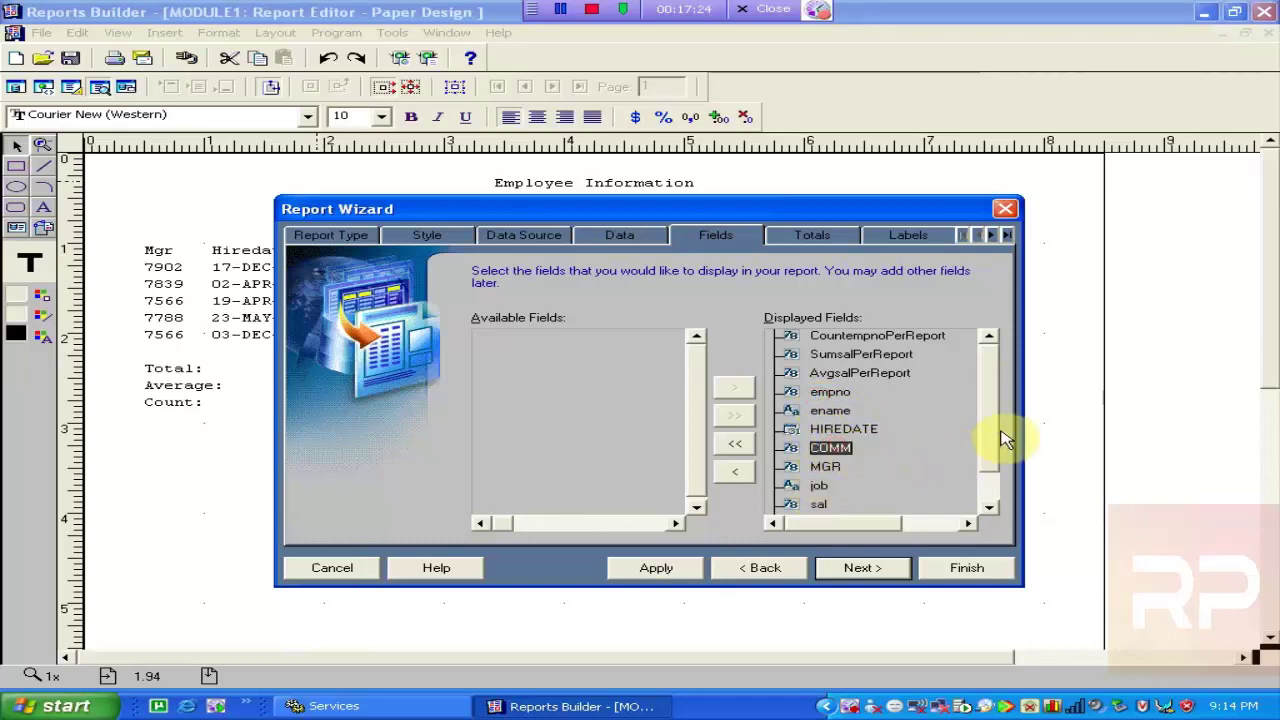
{"action": "left_click_drag", "start_coordinate": [993, 441], "coordinate": [998, 472]}
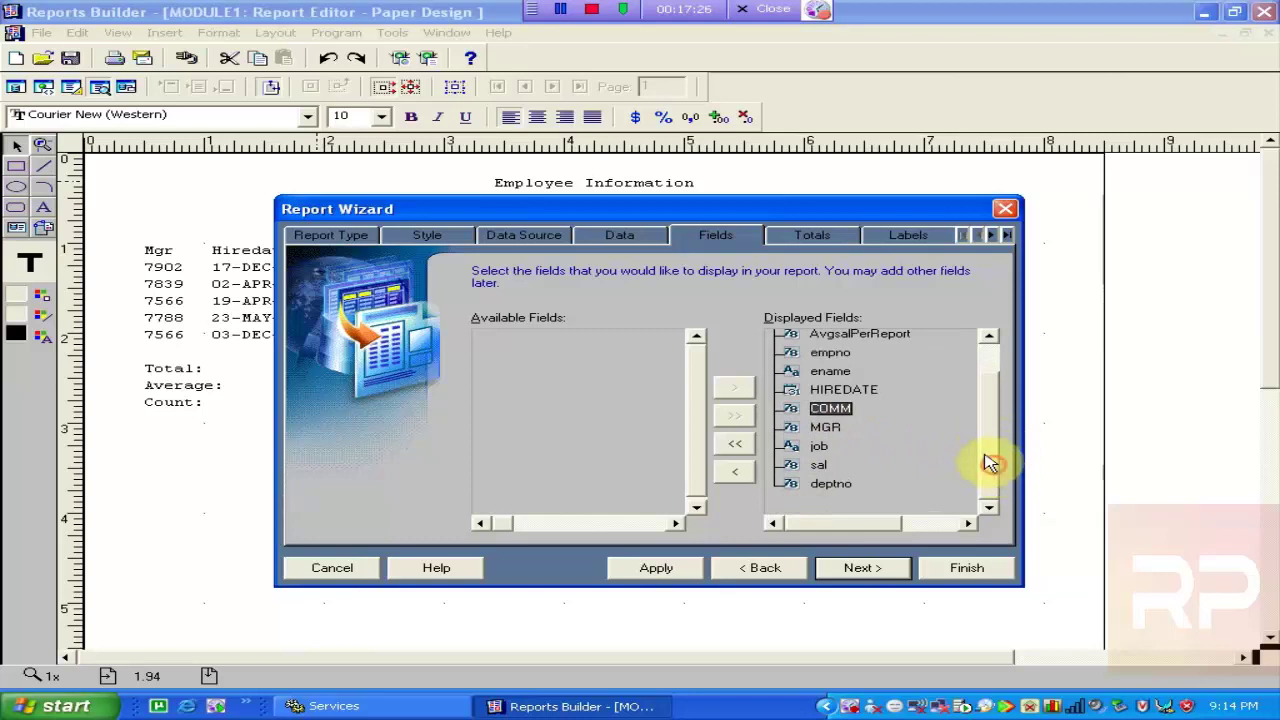
{"action": "left_click_drag", "start_coordinate": [993, 437], "coordinate": [978, 365]}
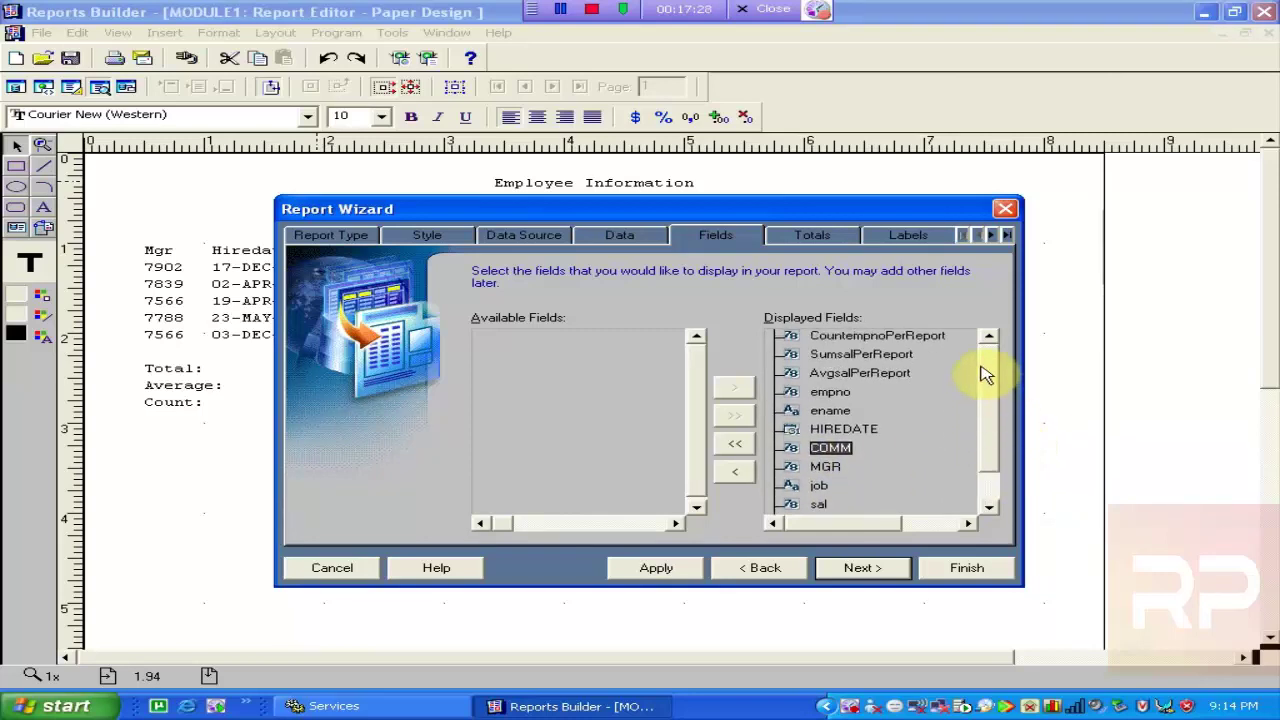
- Choose the predefined Gray template for the report and apply the wizard changes
{"action": "left_click", "coordinate": [790, 238]}
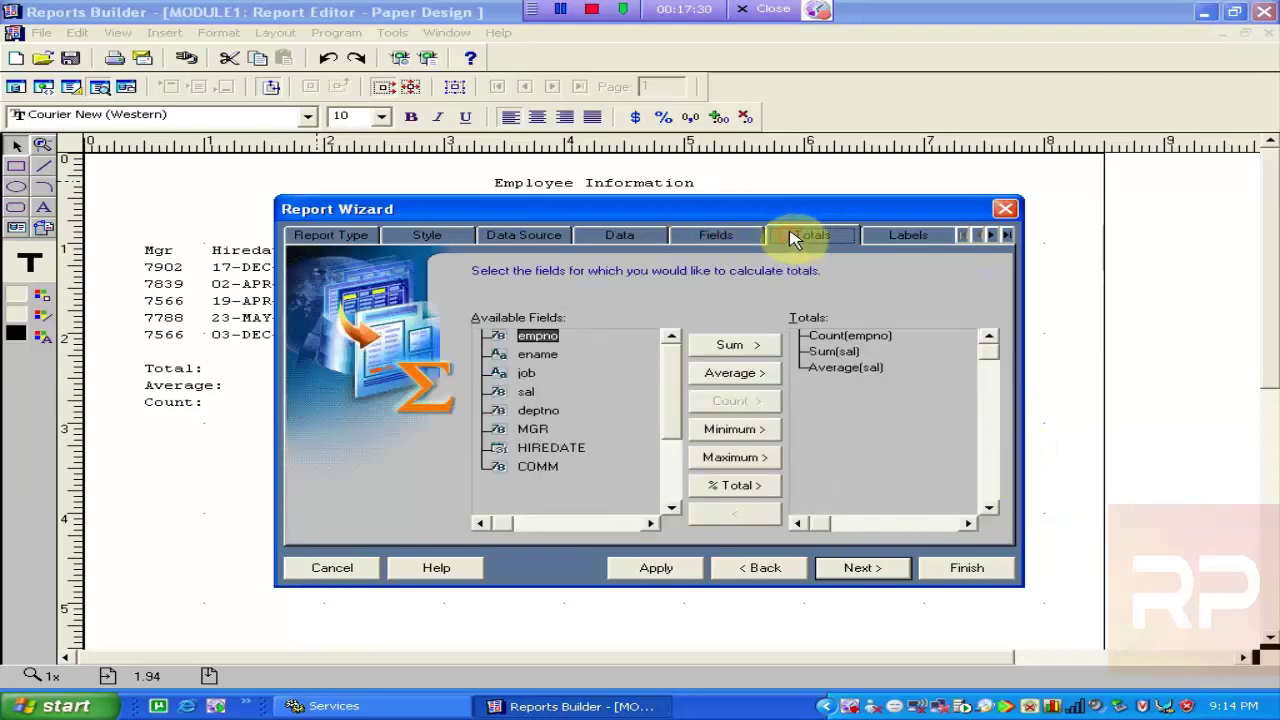
{"action": "left_click", "coordinate": [894, 240]}
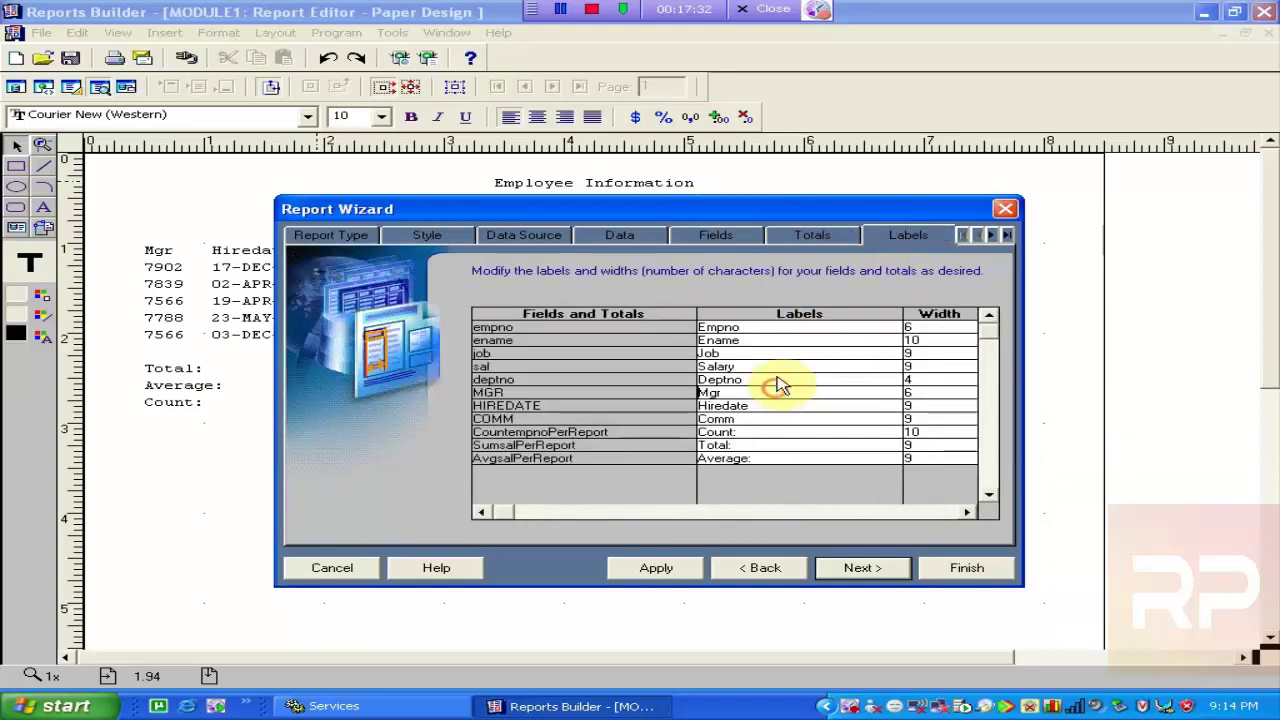
{"action": "left_click", "coordinate": [991, 235]}
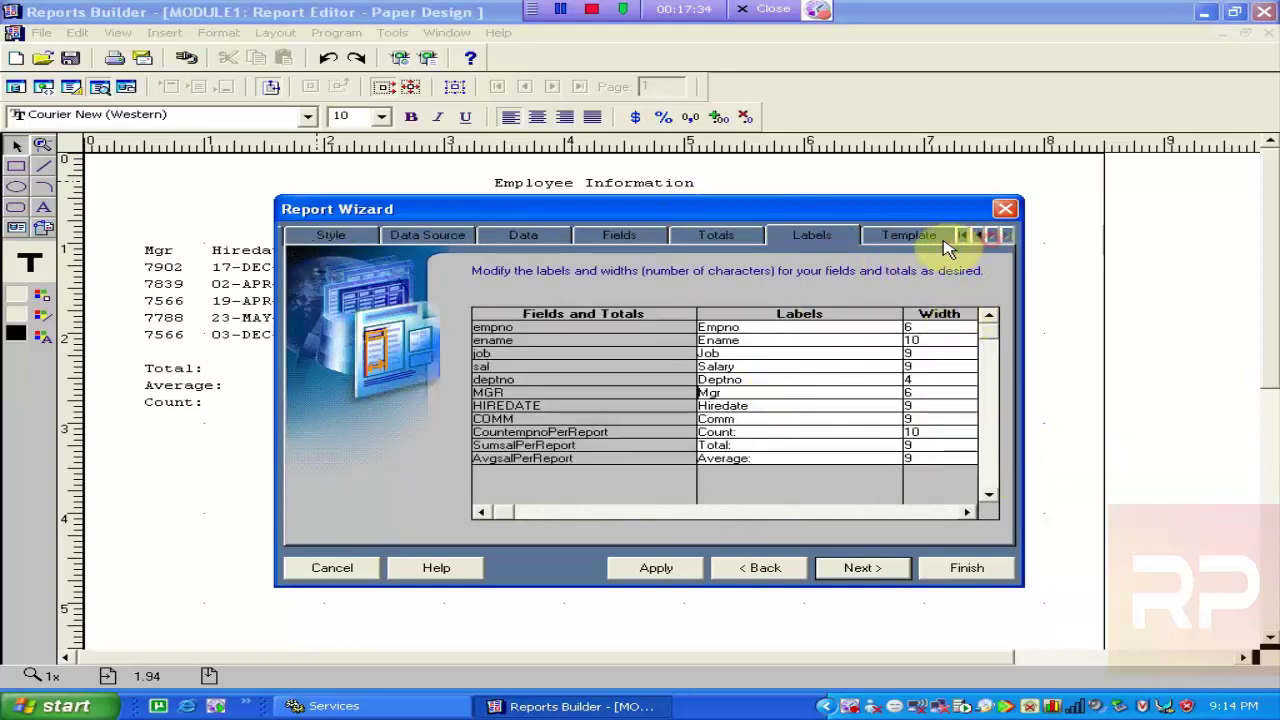
{"action": "left_click", "coordinate": [910, 237]}
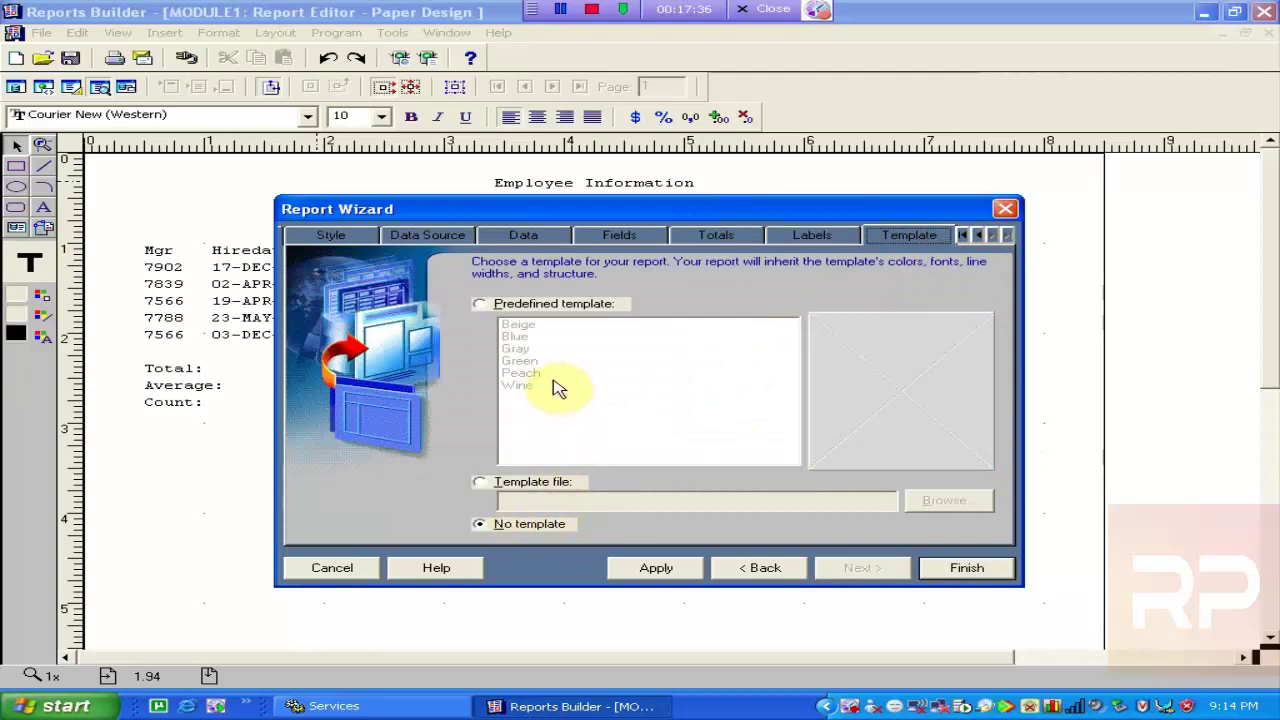
{"action": "left_click", "coordinate": [481, 306]}
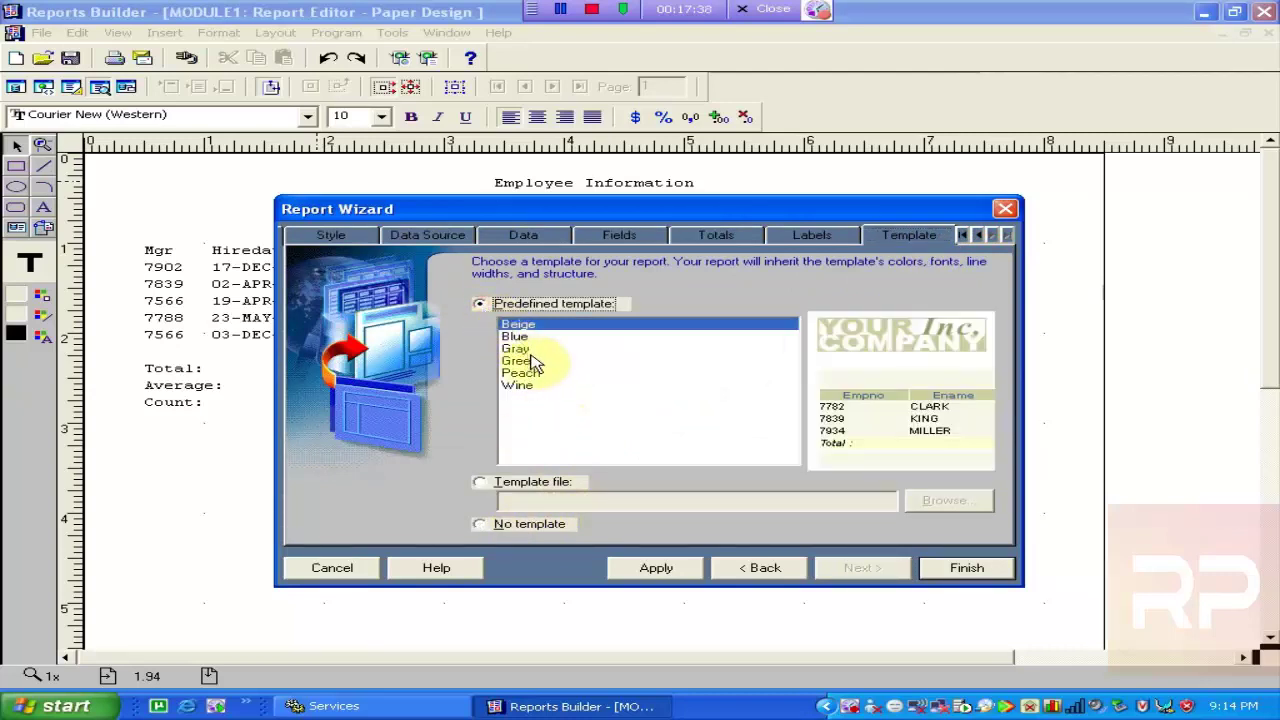
{"action": "left_click", "coordinate": [527, 350]}
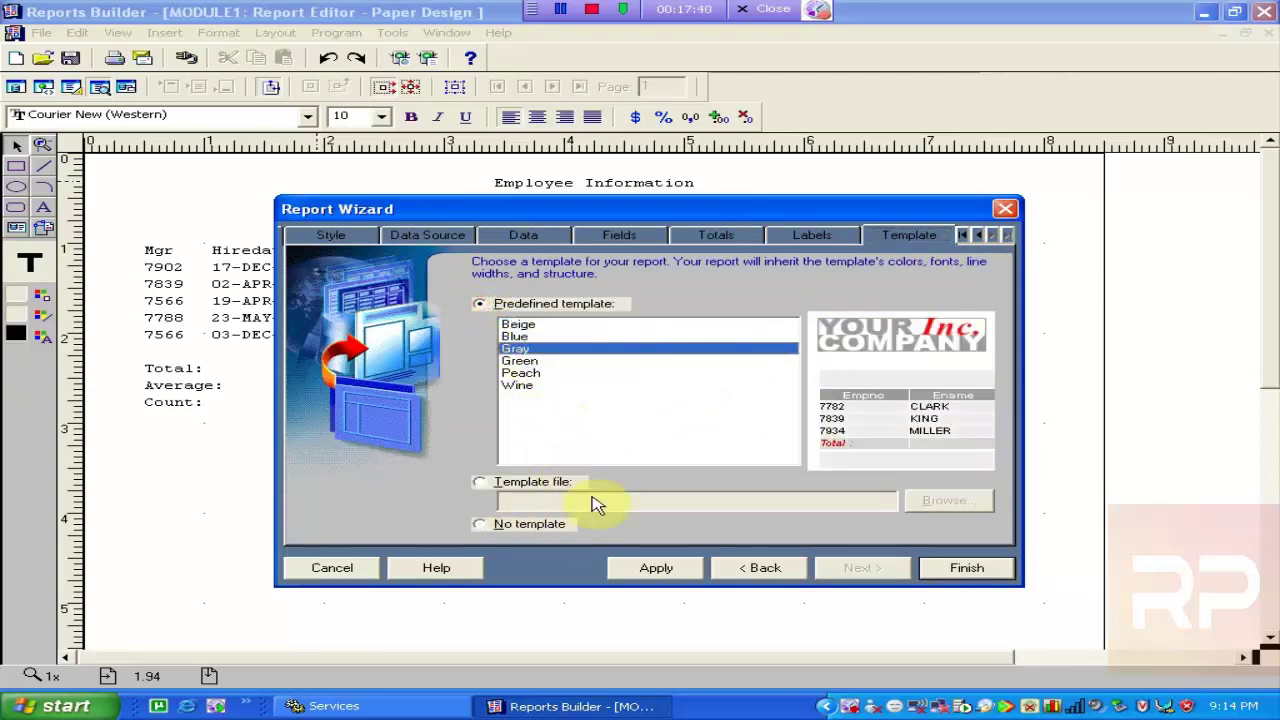
{"action": "left_click", "coordinate": [626, 568]}
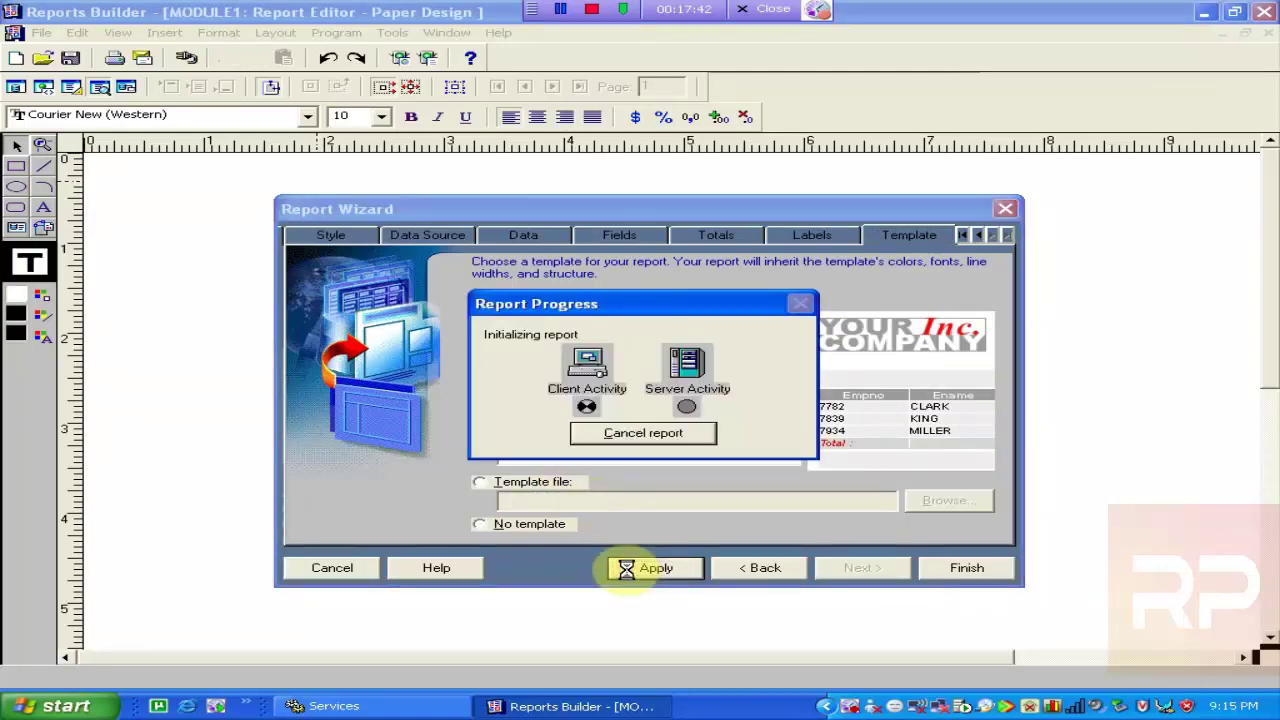
- Set the job field's width to 15 characters in the Report Wizard and apply the change to the report
{"action": "left_click_drag", "start_coordinate": [555, 217], "coordinate": [491, 425]}
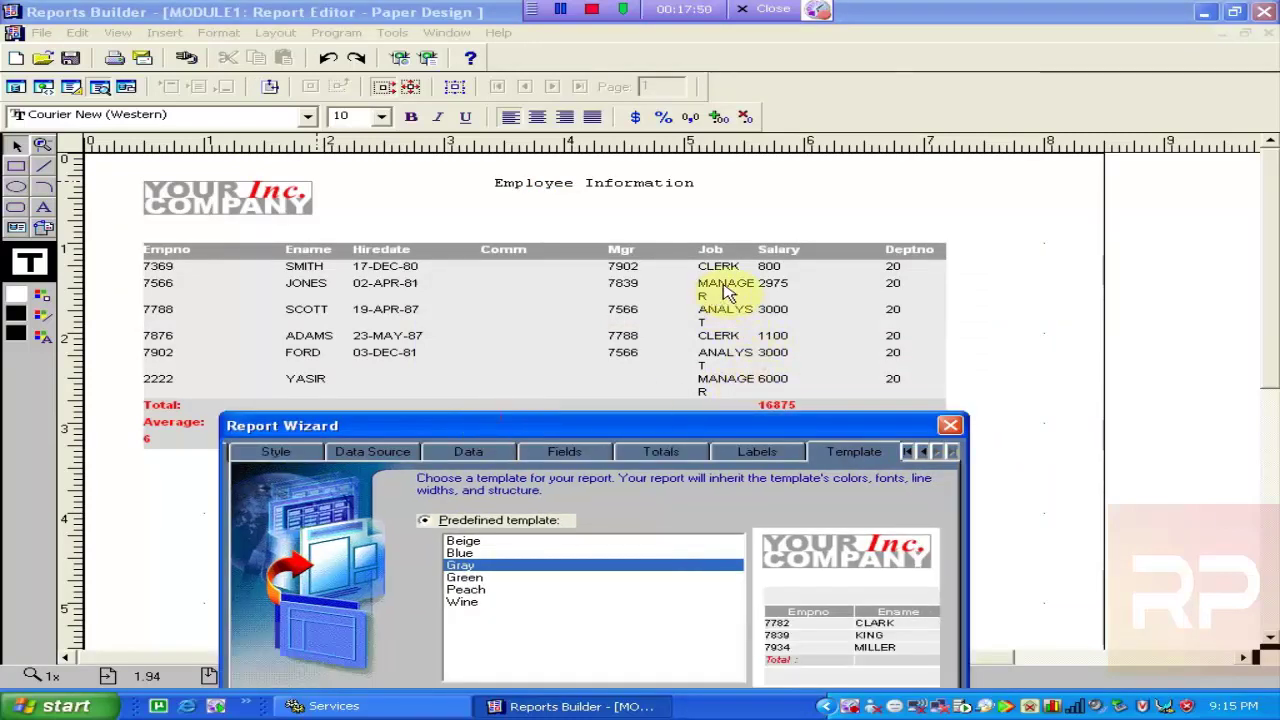
{"action": "left_click_drag", "start_coordinate": [695, 428], "coordinate": [721, 384]}
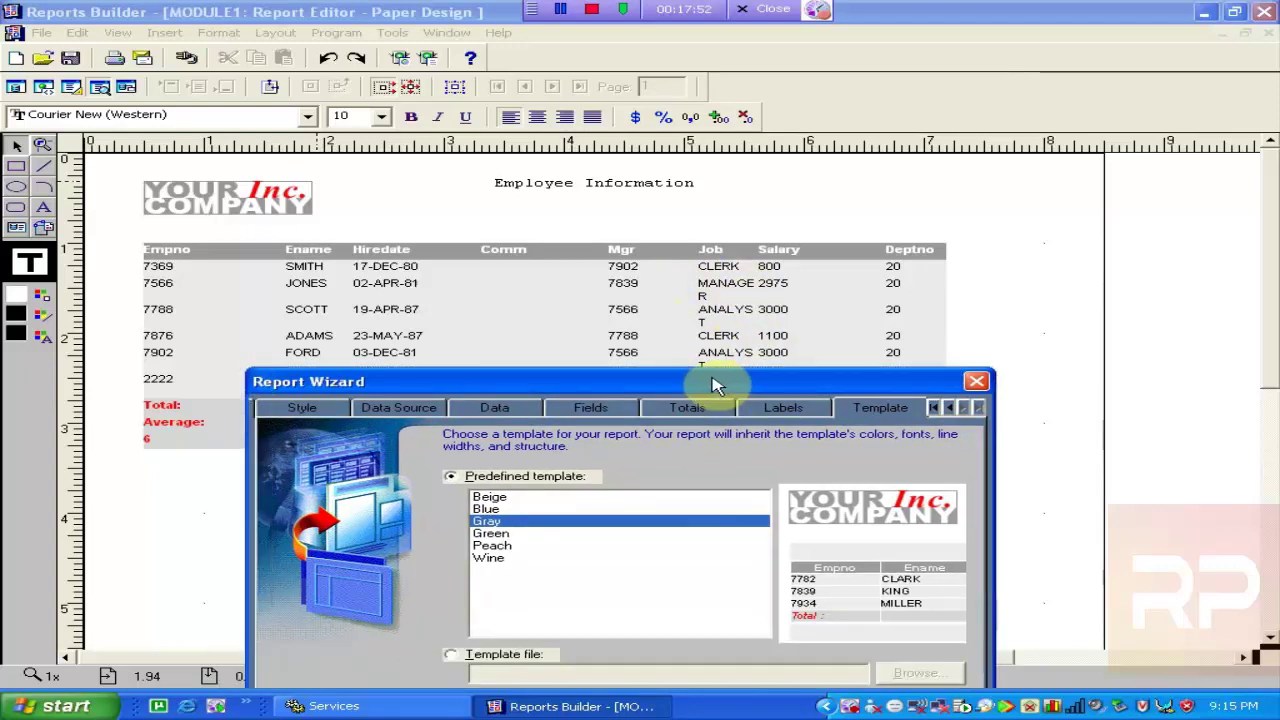
{"action": "left_click", "coordinate": [590, 412]}
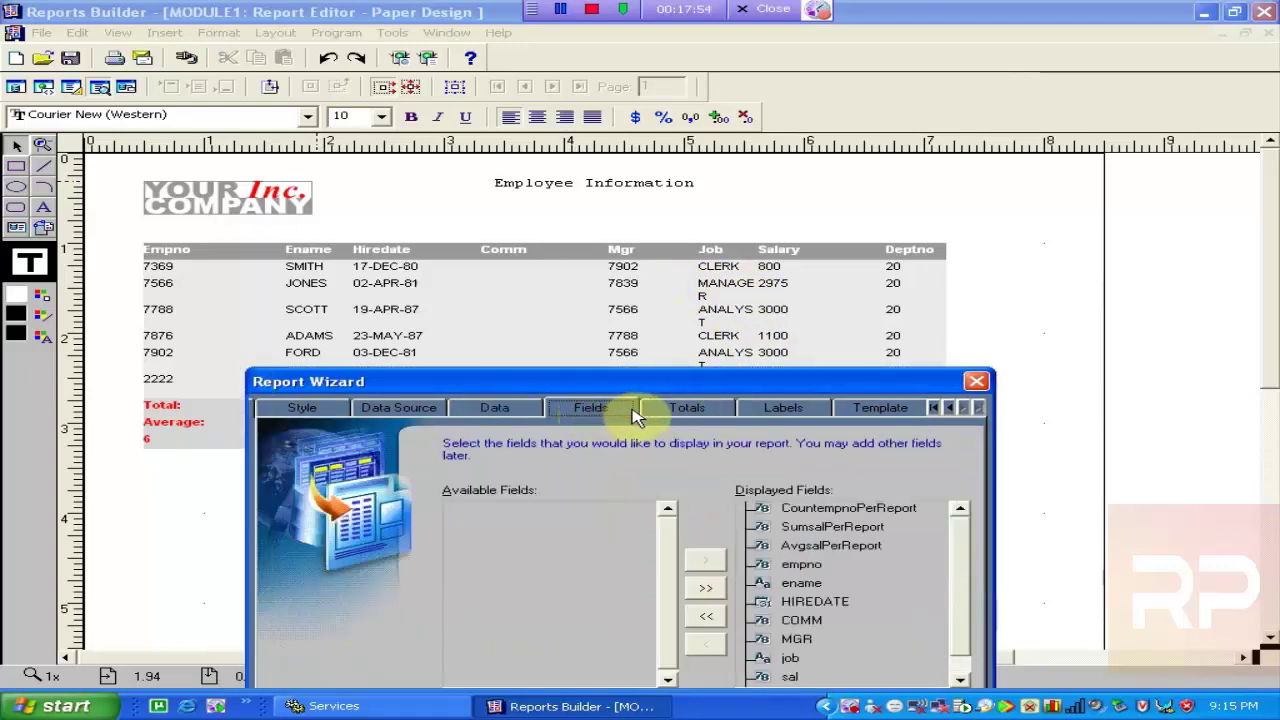
{"action": "left_click", "coordinate": [775, 410]}
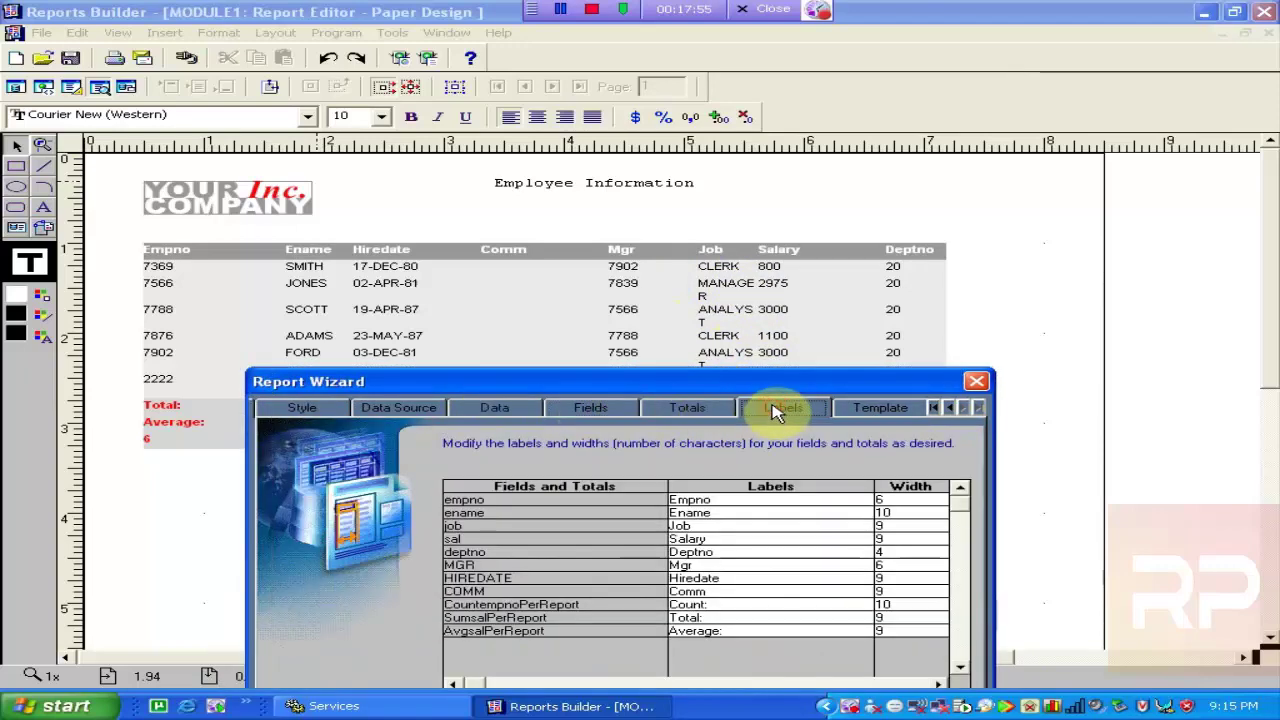
{"action": "left_click", "coordinate": [722, 538]}
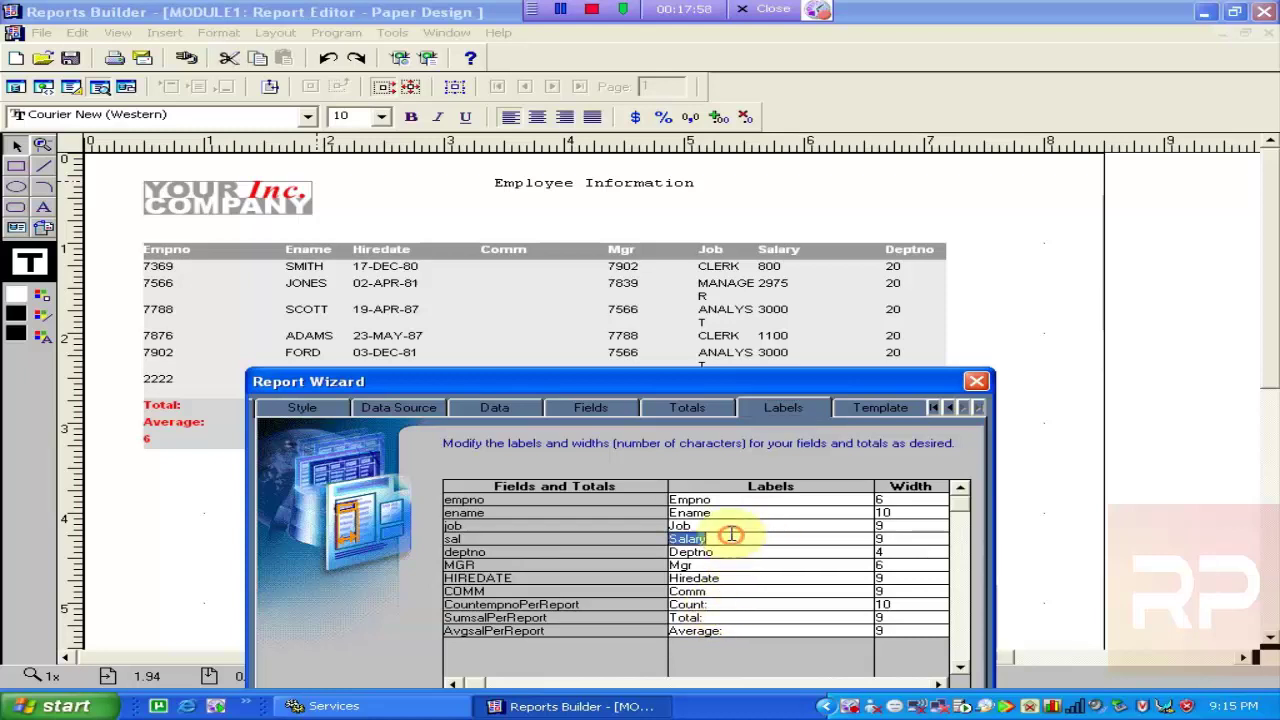
{"action": "left_click", "coordinate": [899, 527]}
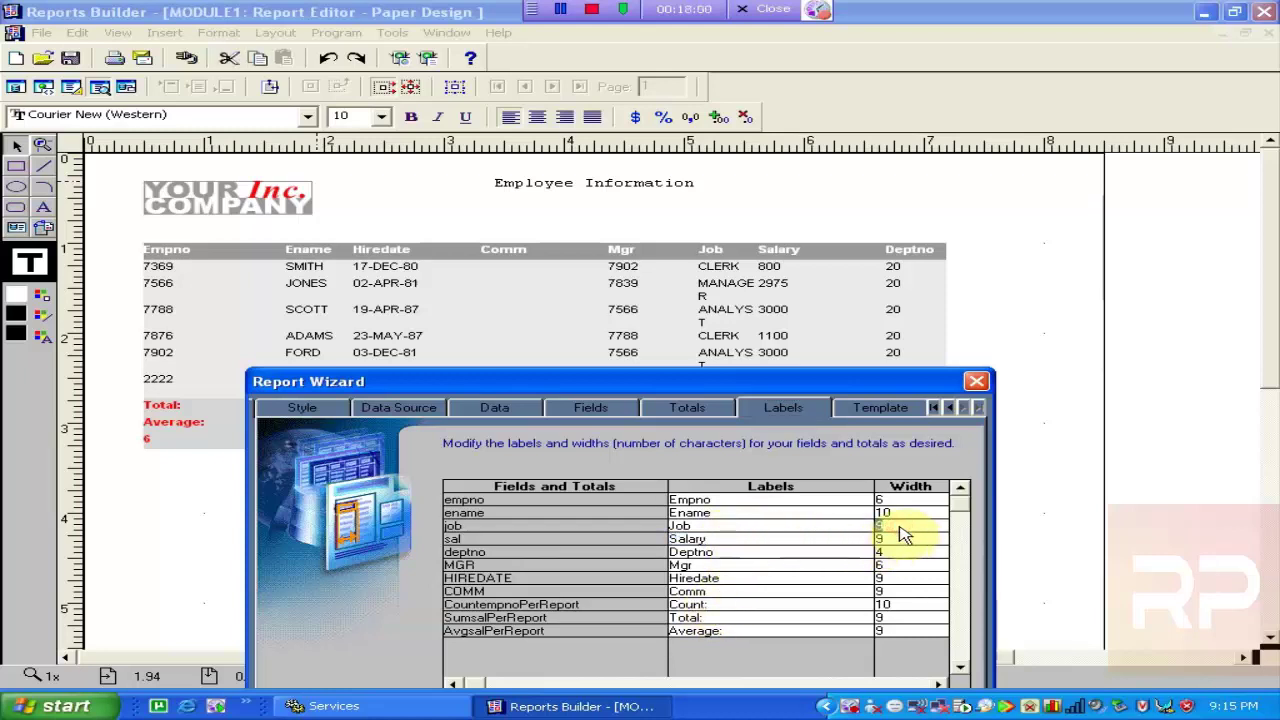
{"action": "type", "text": "15"}
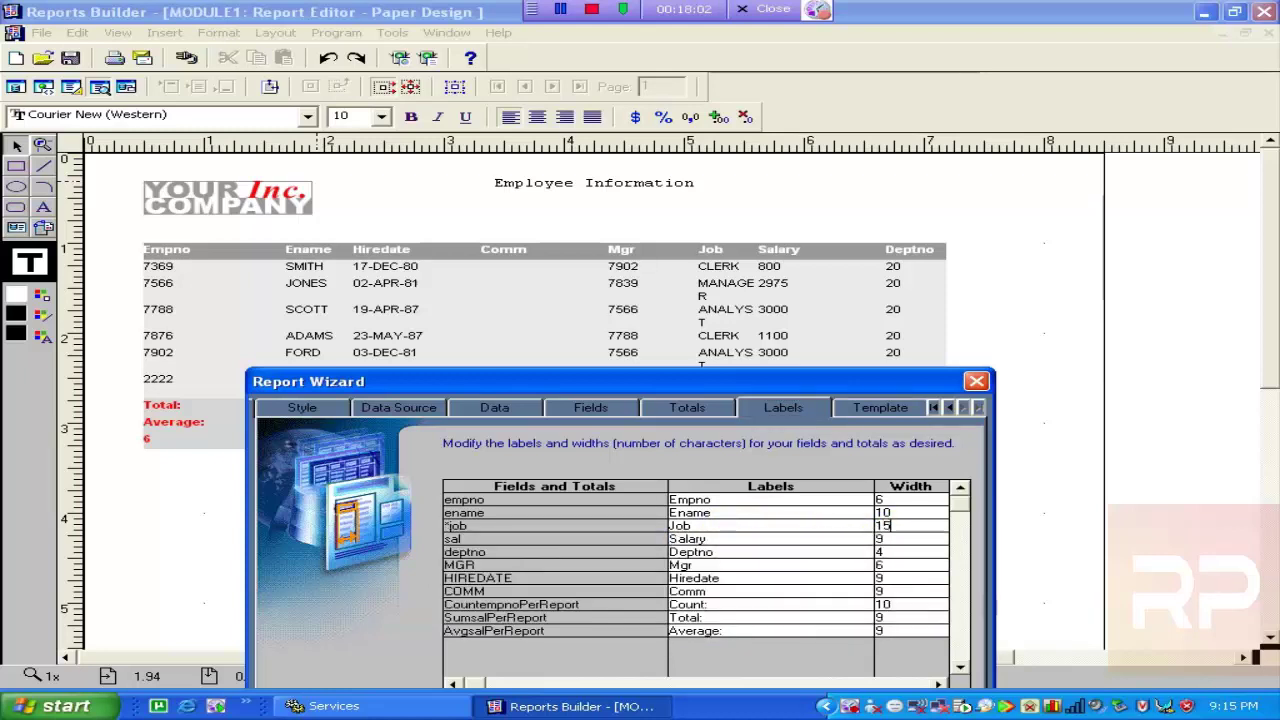
{"action": "left_click", "coordinate": [895, 548]}
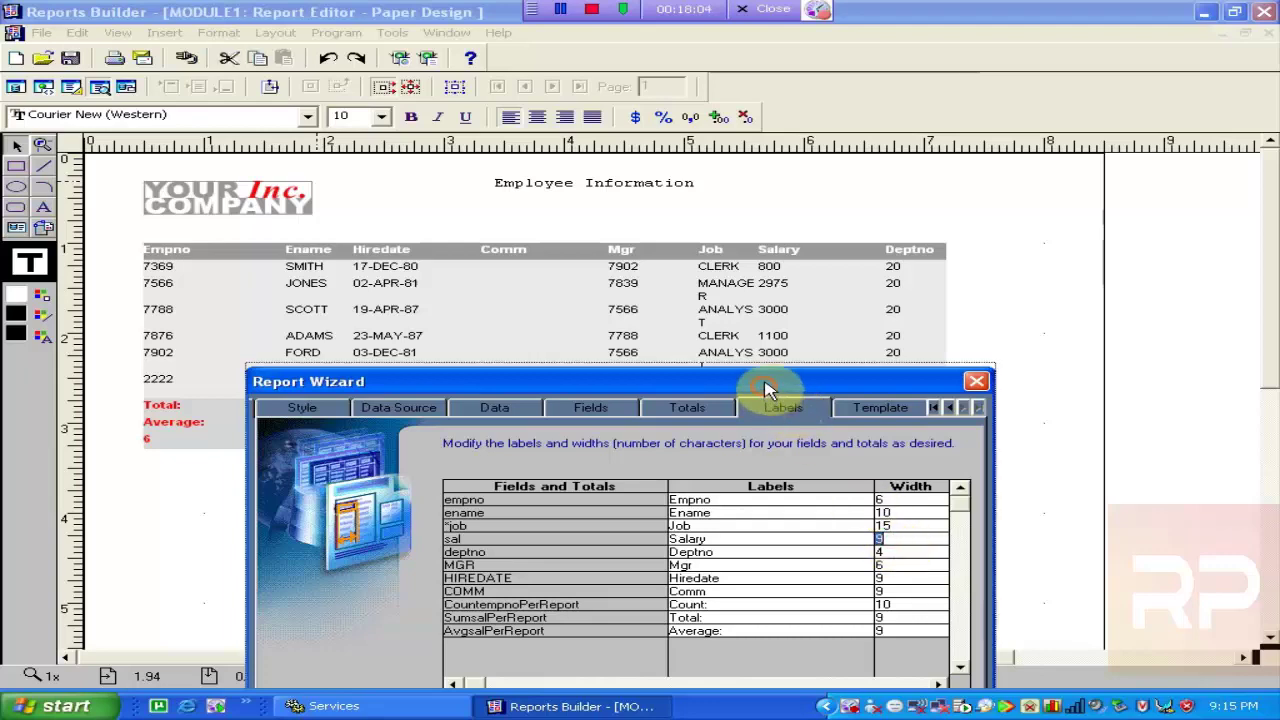
{"action": "left_click_drag", "start_coordinate": [771, 386], "coordinate": [893, 281]}
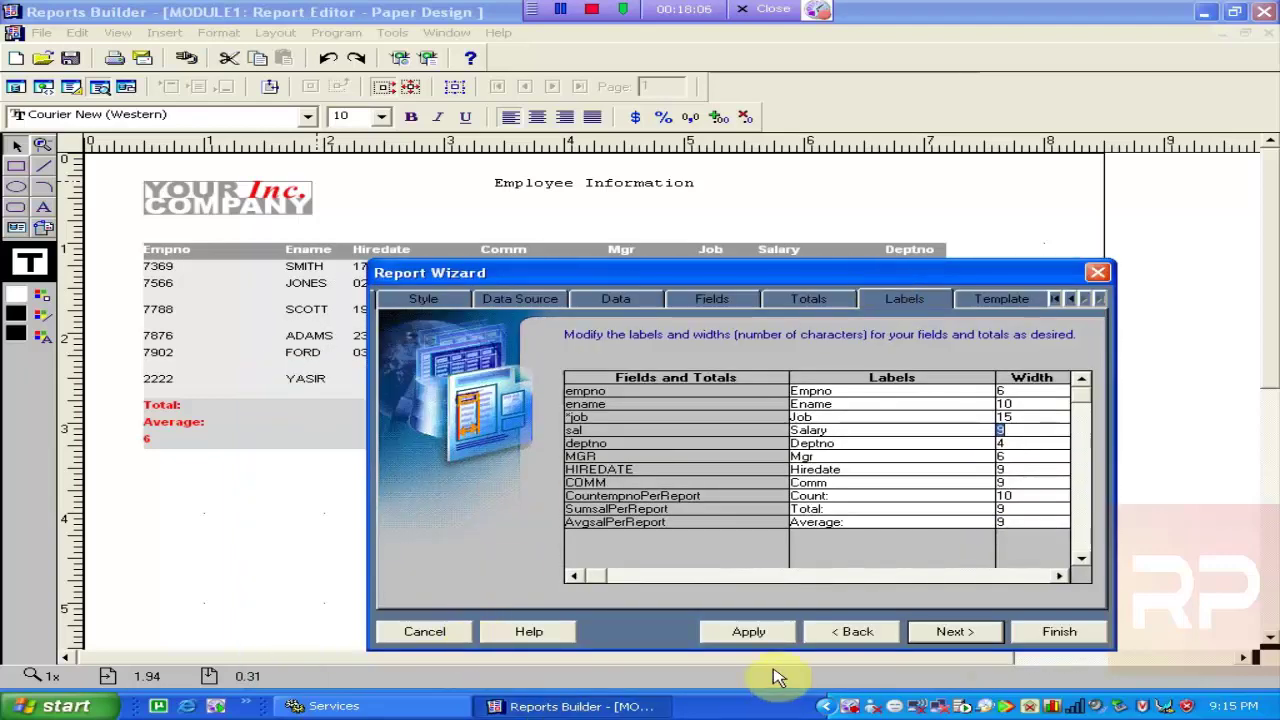
{"action": "left_click", "coordinate": [745, 632]}
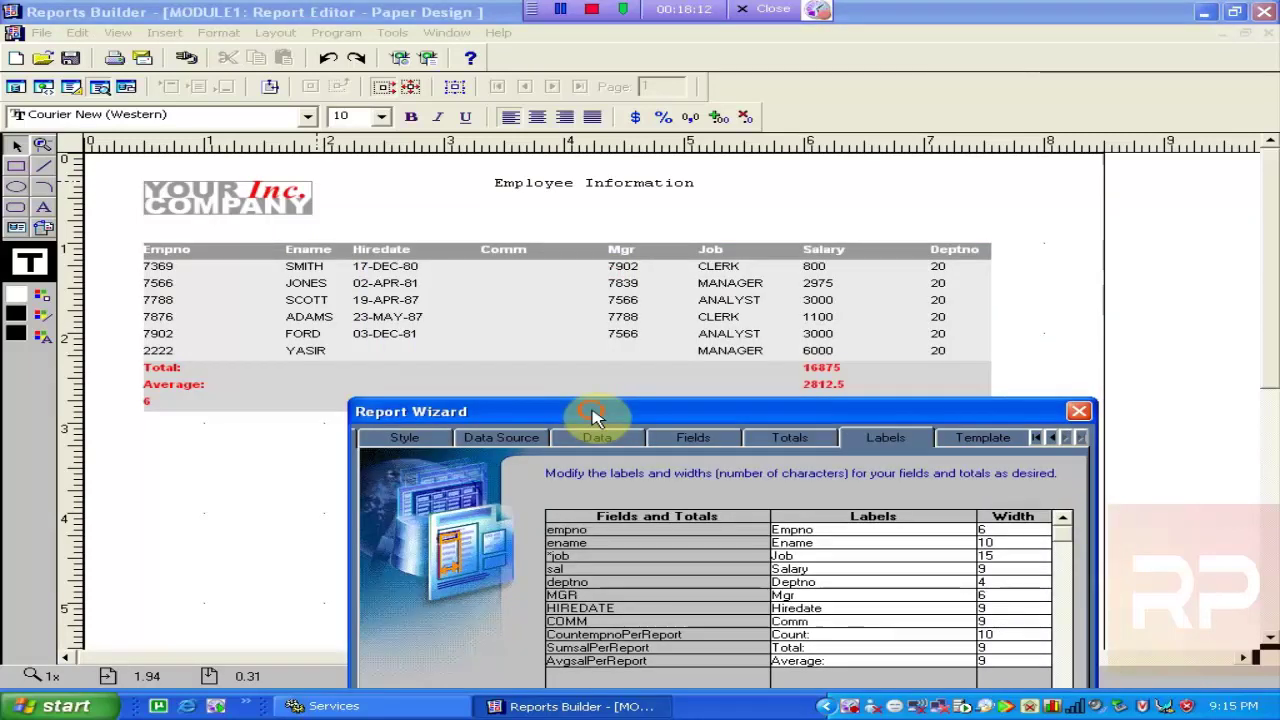
- Add "sysdate report_date," after EMP.ENAME in the wizard's data source query and proceed to the field selection
{"action": "left_click_drag", "start_coordinate": [592, 413], "coordinate": [409, 287]}
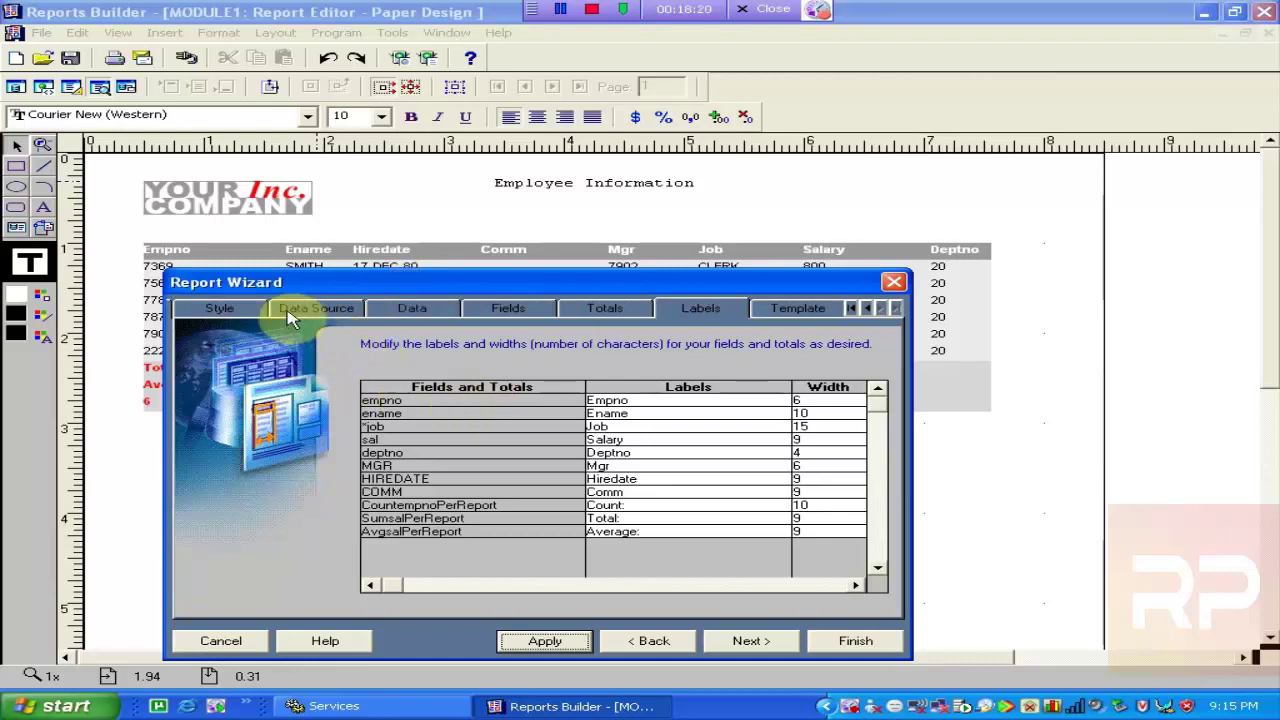
{"action": "left_click", "coordinate": [220, 310]}
{"action": "left_click", "coordinate": [410, 310]}
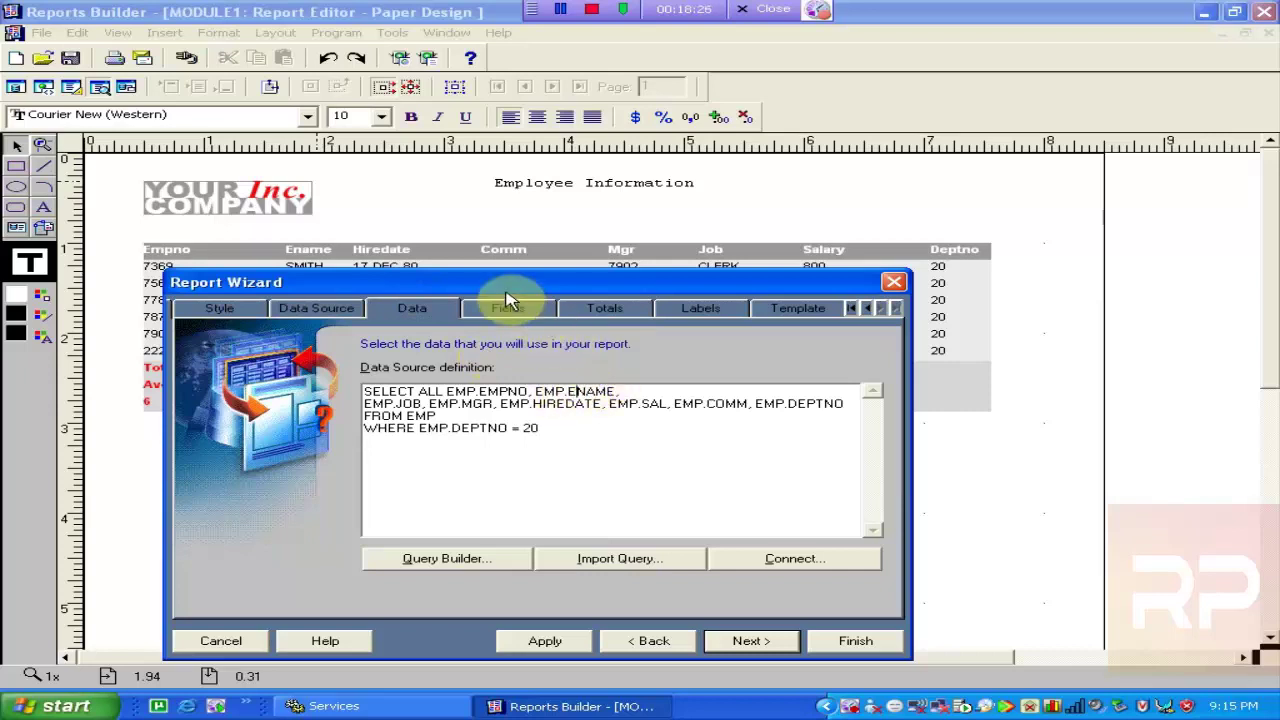
{"action": "left_click", "coordinate": [488, 318]}
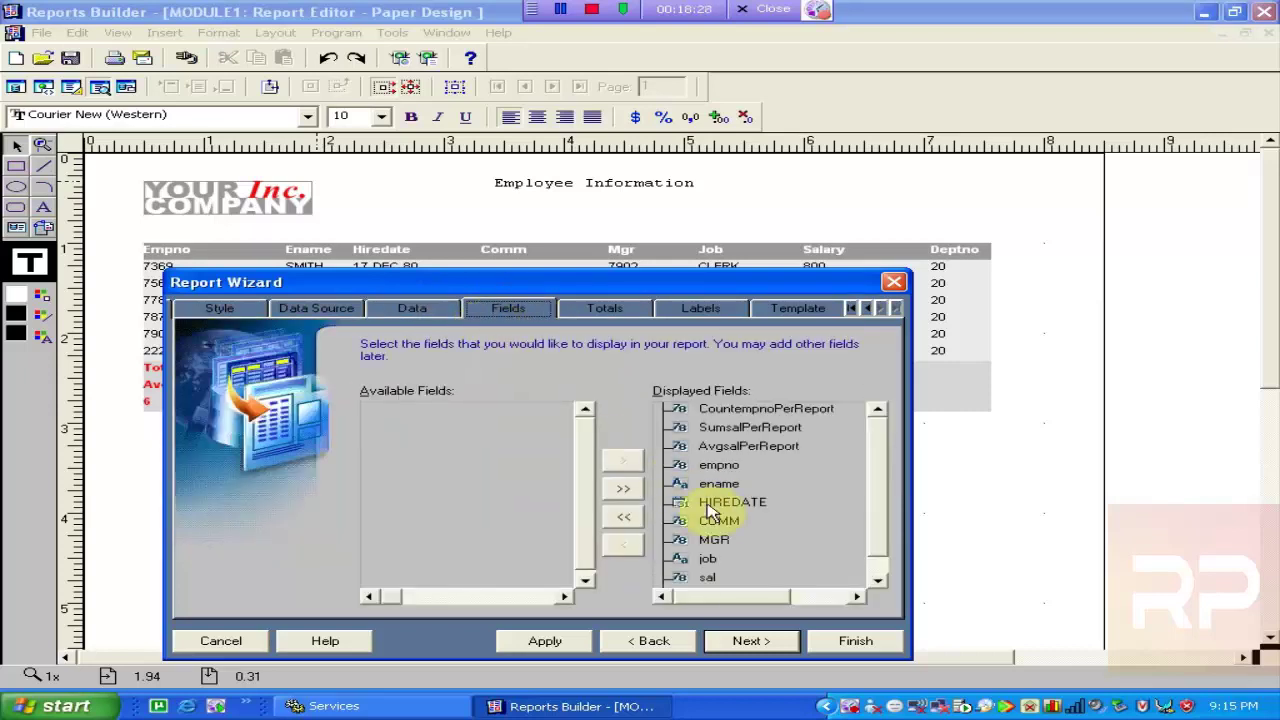
{"action": "left_click", "coordinate": [435, 310]}
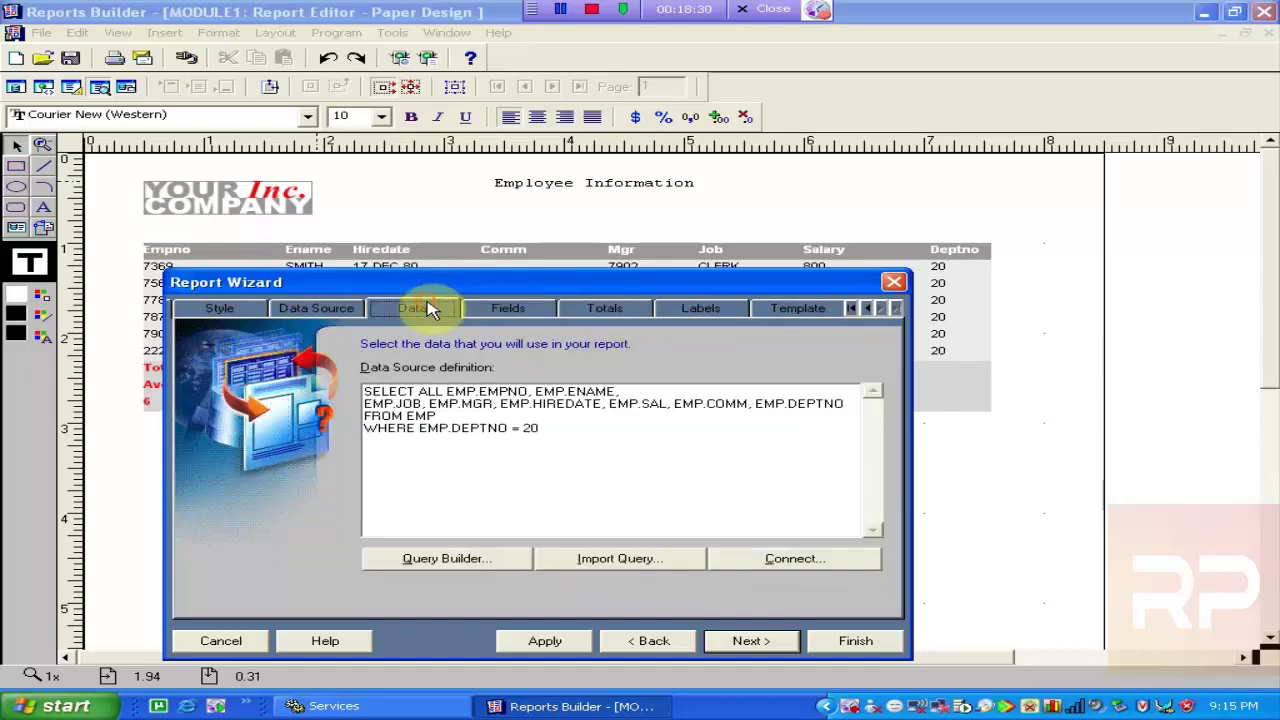
{"action": "left_click", "coordinate": [625, 391]}
{"action": "type", "text": "sysdate report_date,"}
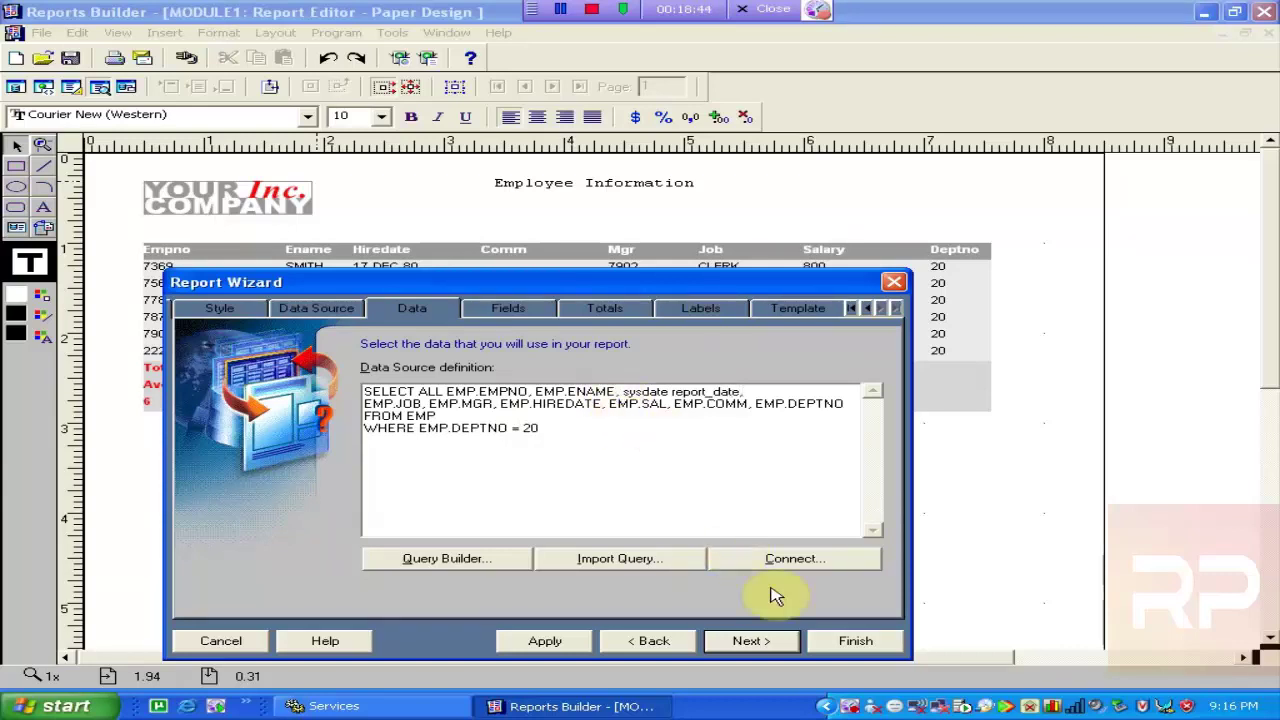
{"action": "left_click", "coordinate": [750, 648]}
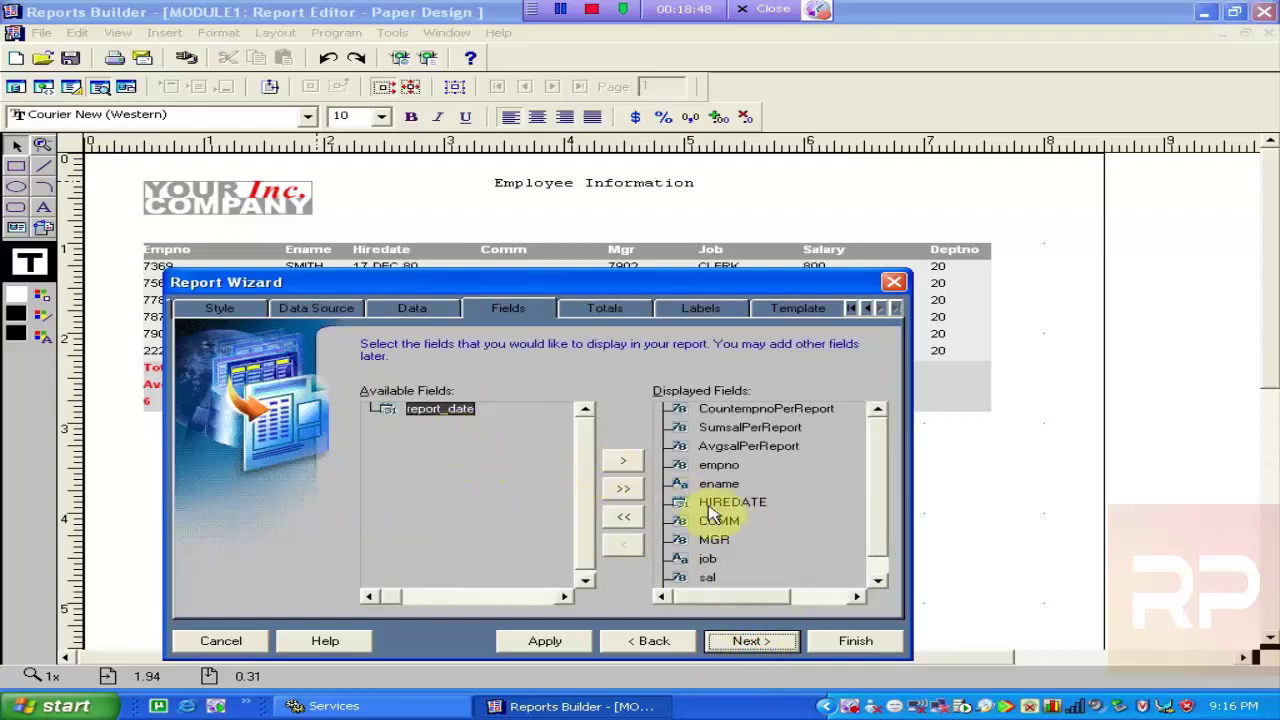
- Add report_date to the report's displayed fields after deptno
{"action": "left_click", "coordinate": [878, 488]}
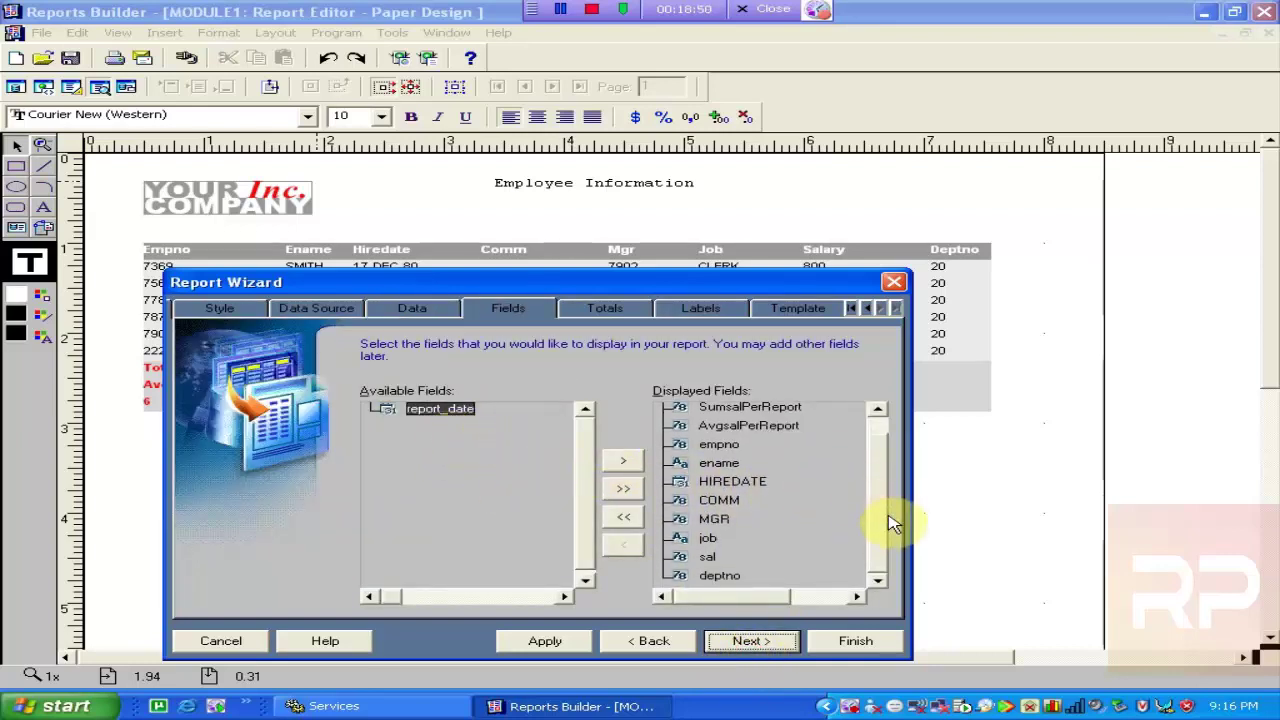
{"action": "left_click", "coordinate": [736, 580]}
{"action": "left_click", "coordinate": [443, 411]}
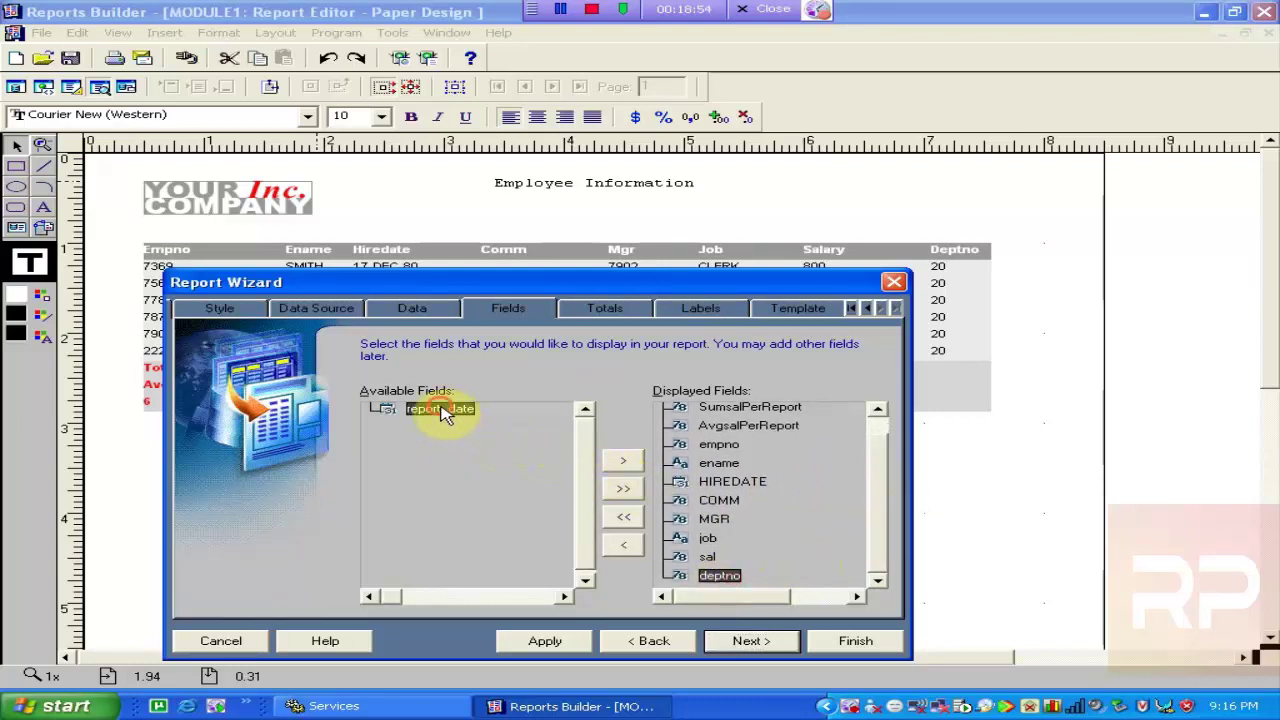
{"action": "left_click", "coordinate": [622, 462]}
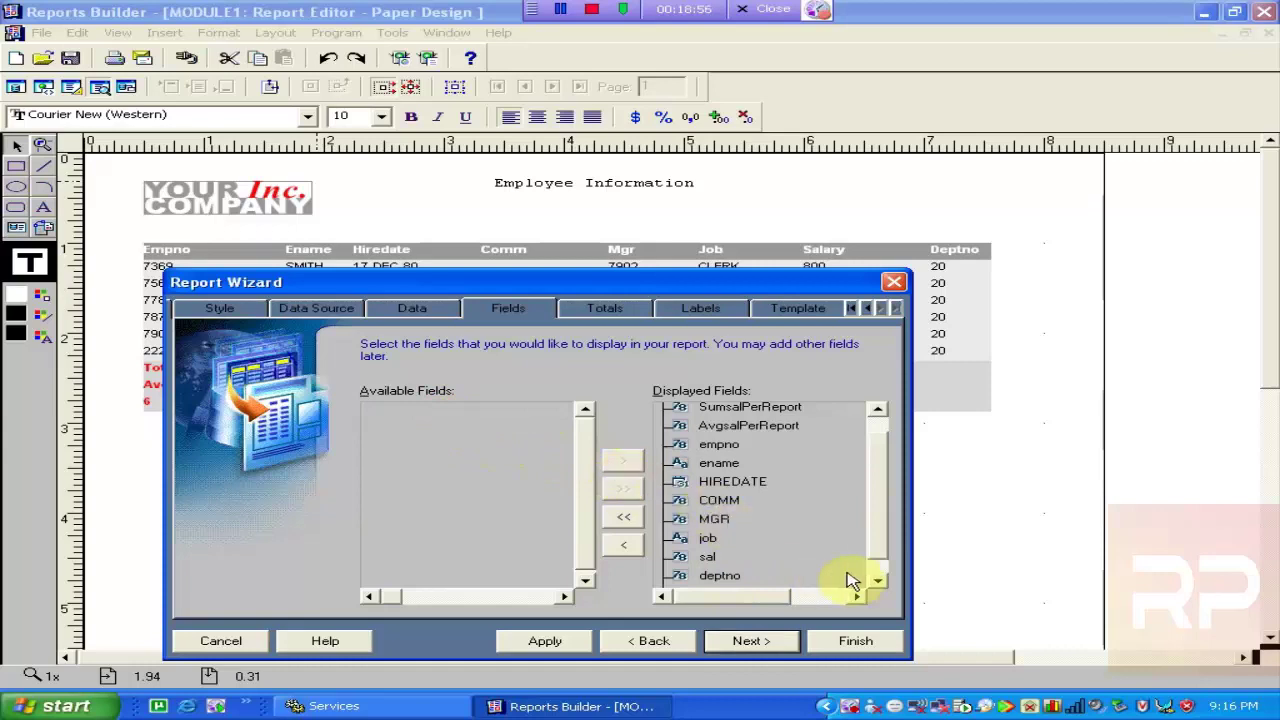
{"action": "left_click", "coordinate": [878, 576]}
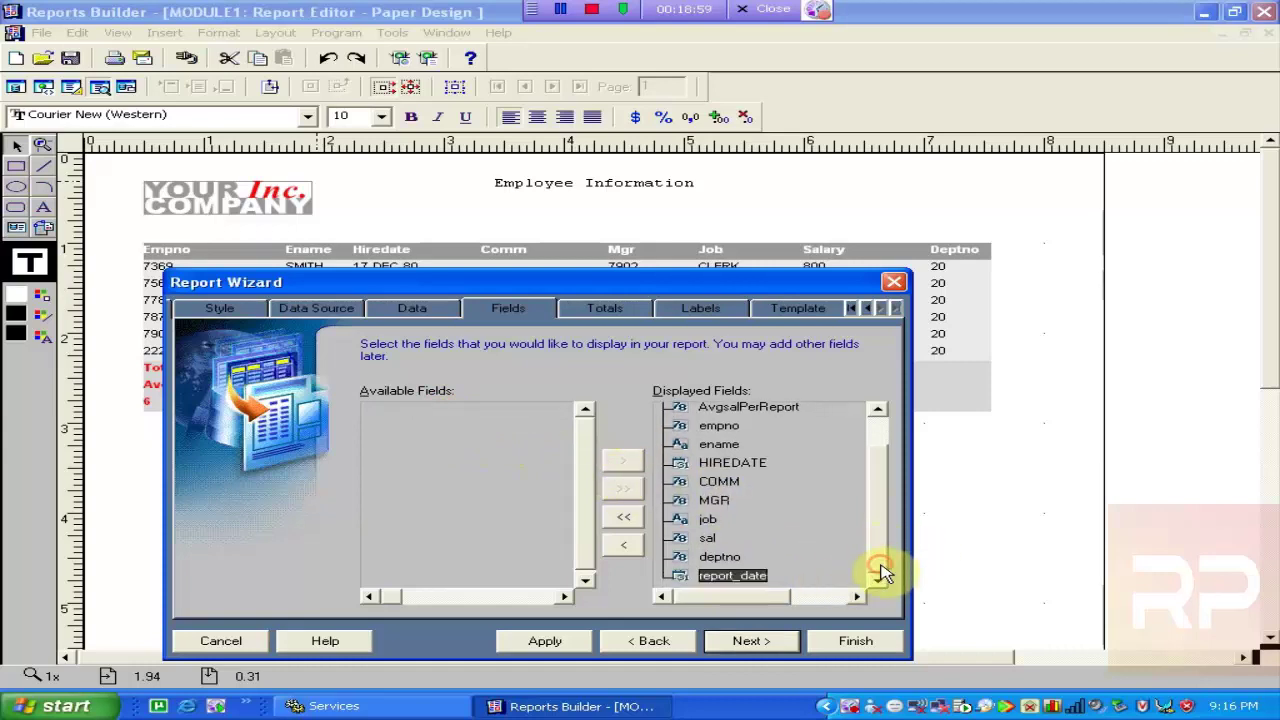
- Apply the wizard changes with the Gray template kept, check the report output, and finish the wizard
{"action": "left_click", "coordinate": [630, 308]}
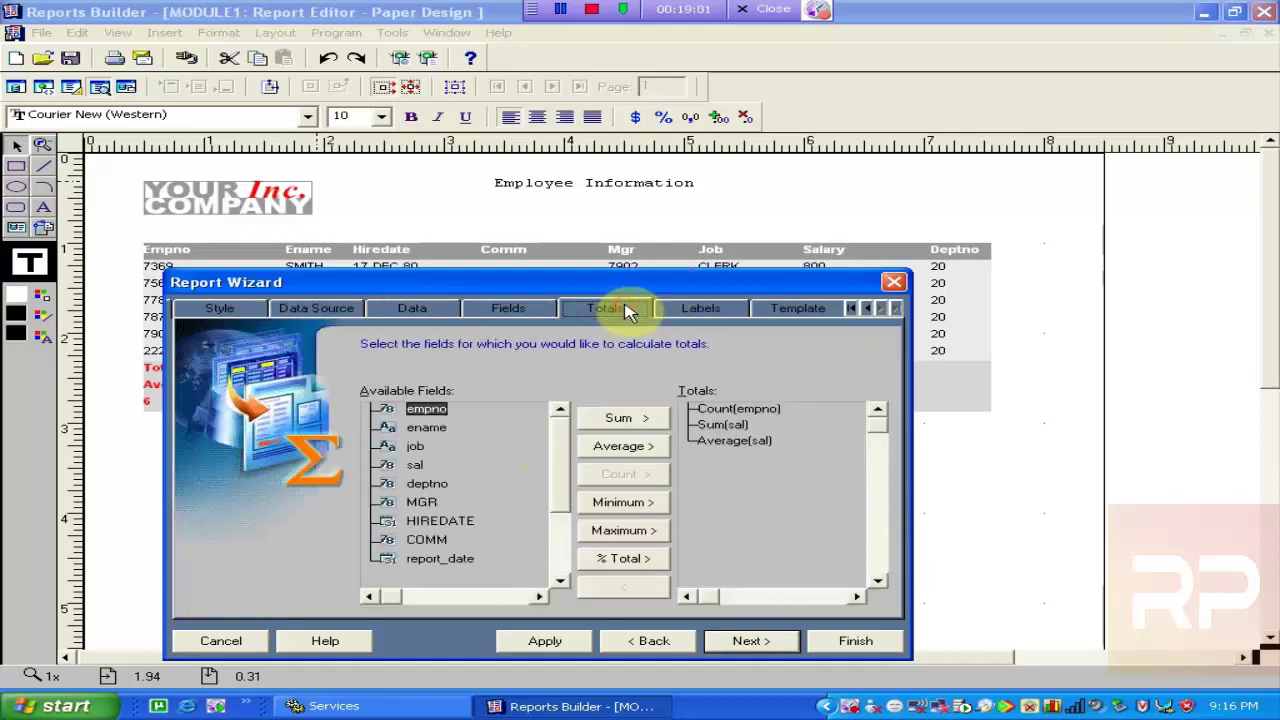
{"action": "left_click", "coordinate": [700, 308]}
{"action": "left_click", "coordinate": [797, 308]}
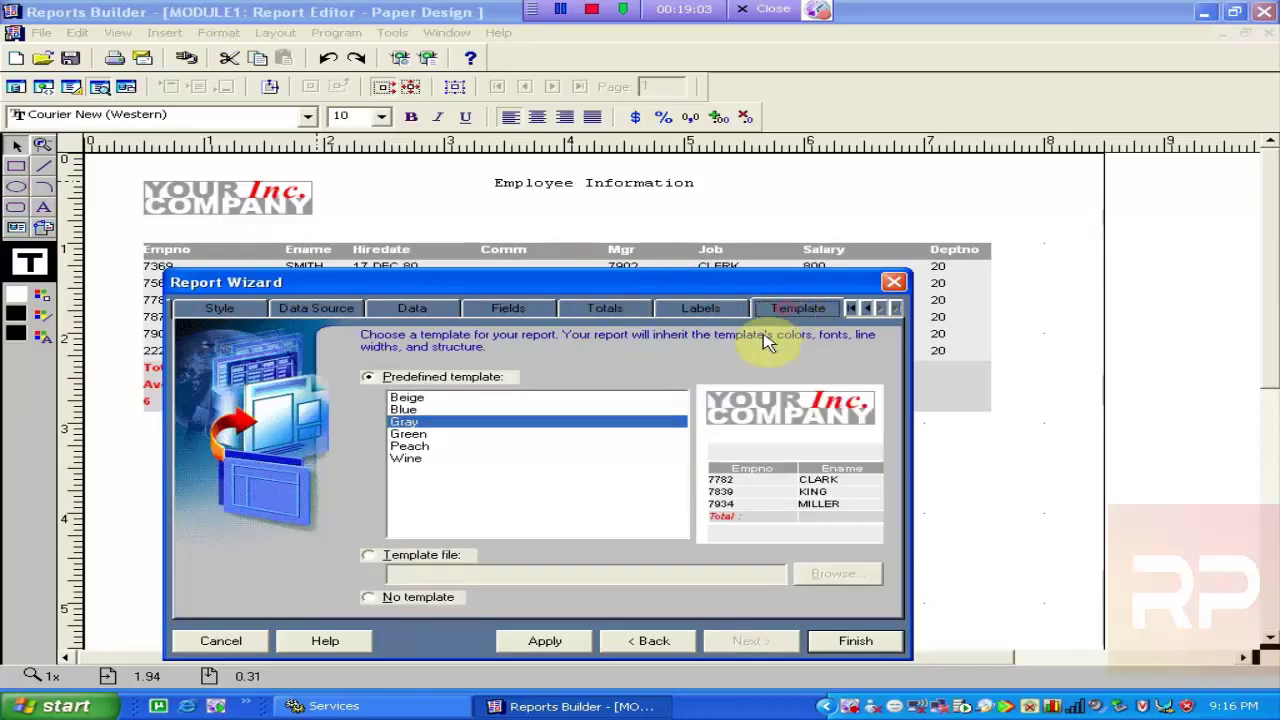
{"action": "left_click", "coordinate": [545, 640]}
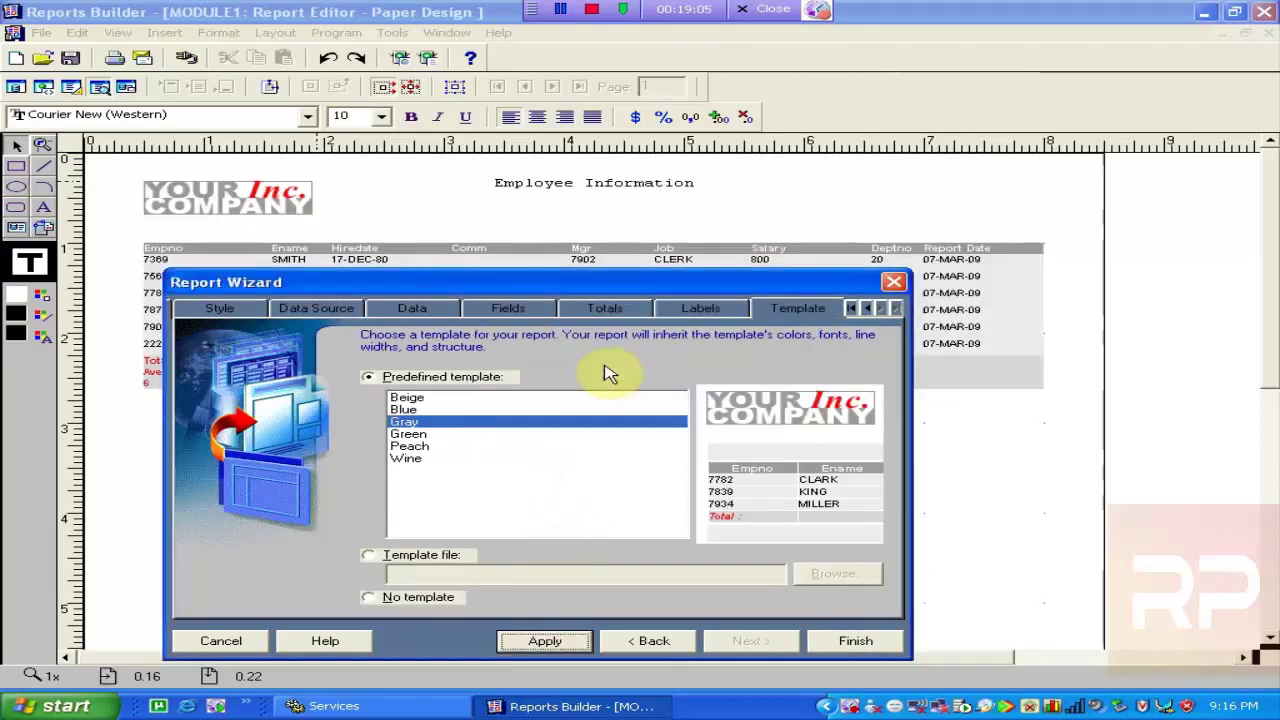
{"action": "left_click_drag", "start_coordinate": [560, 290], "coordinate": [532, 440]}
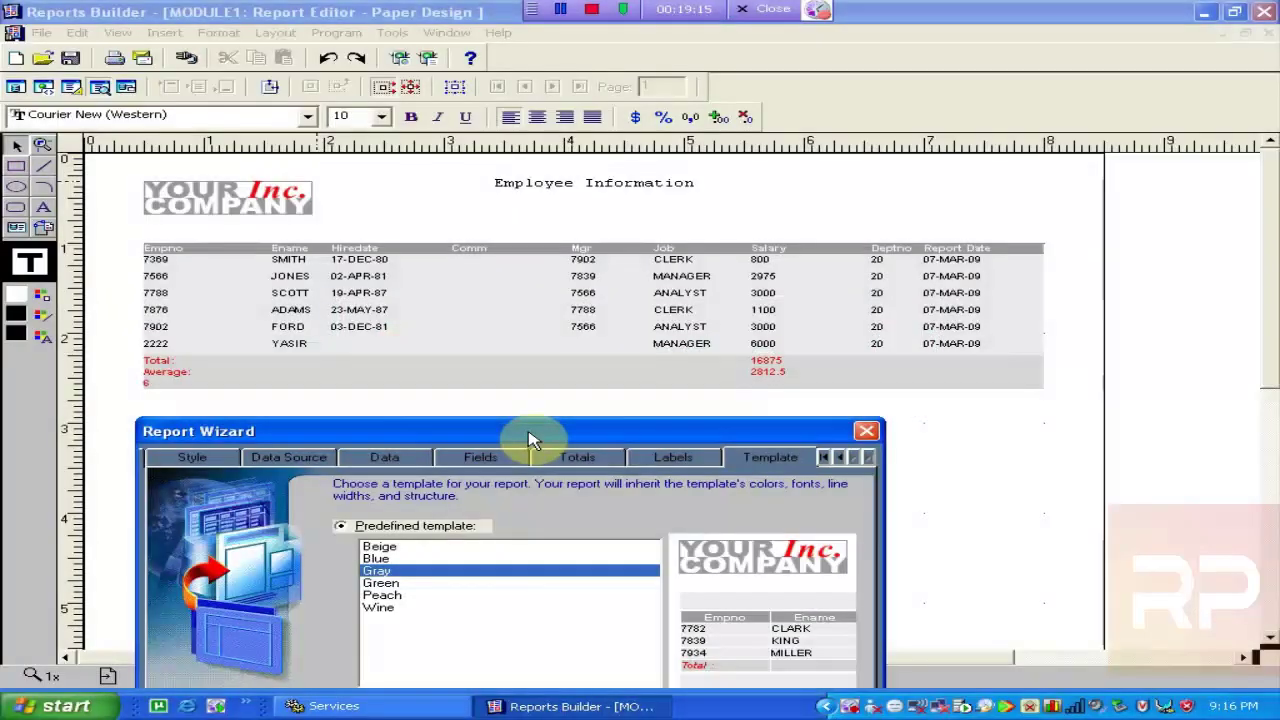
{"action": "left_click_drag", "start_coordinate": [530, 440], "coordinate": [583, 251]}
{"action": "left_click", "coordinate": [880, 603]}
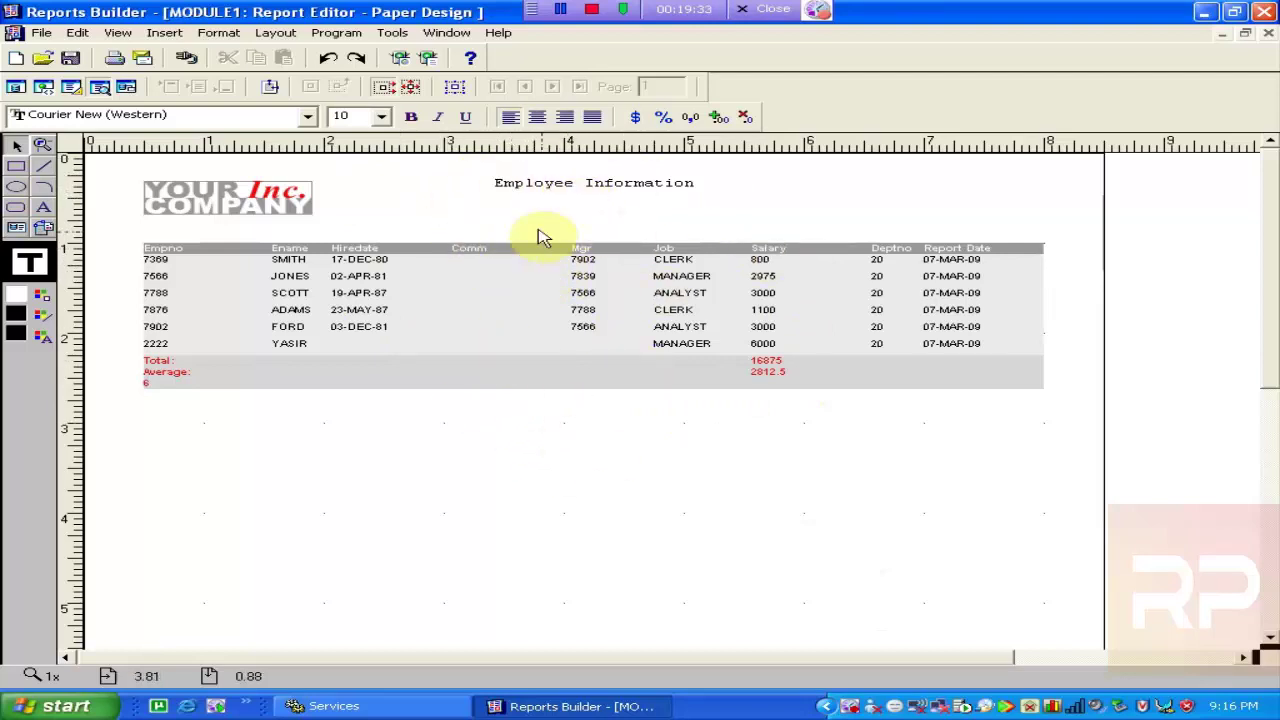
- Make the Employee Information title bold and right-align the Salary column's values
{"action": "left_click", "coordinate": [597, 186]}
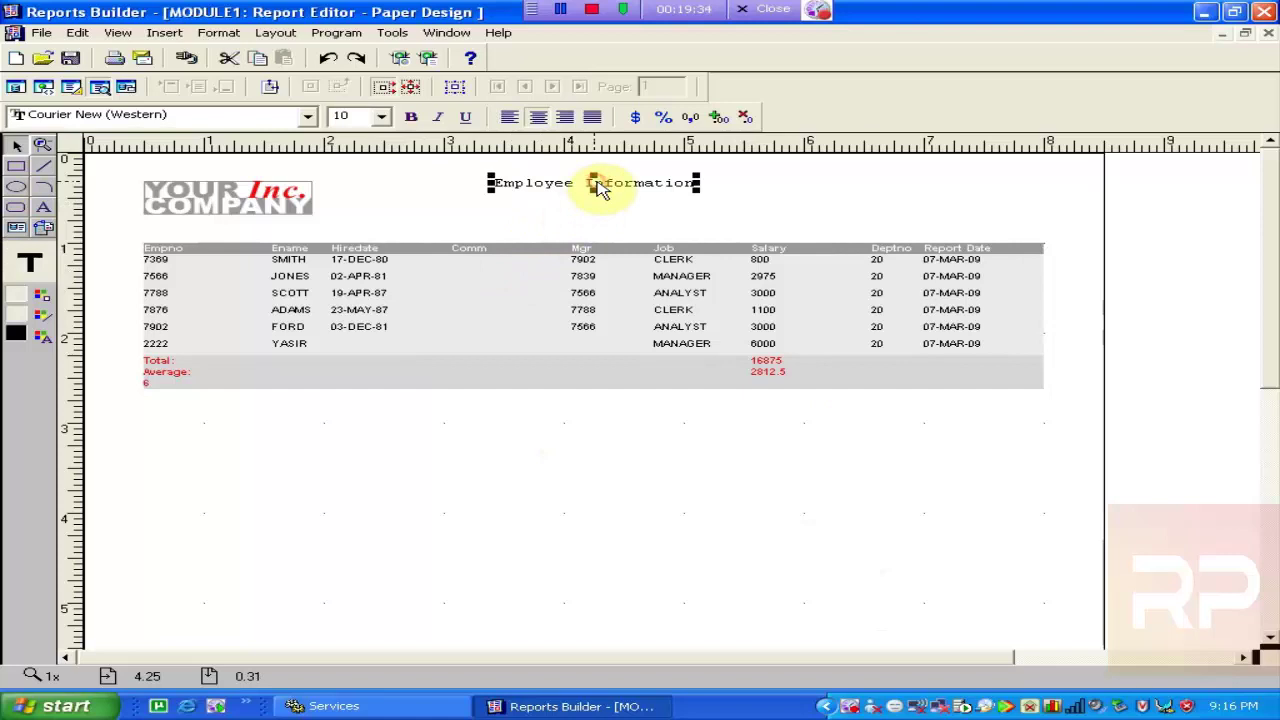
{"action": "left_click", "coordinate": [413, 118]}
{"action": "left_click", "coordinate": [755, 303]}
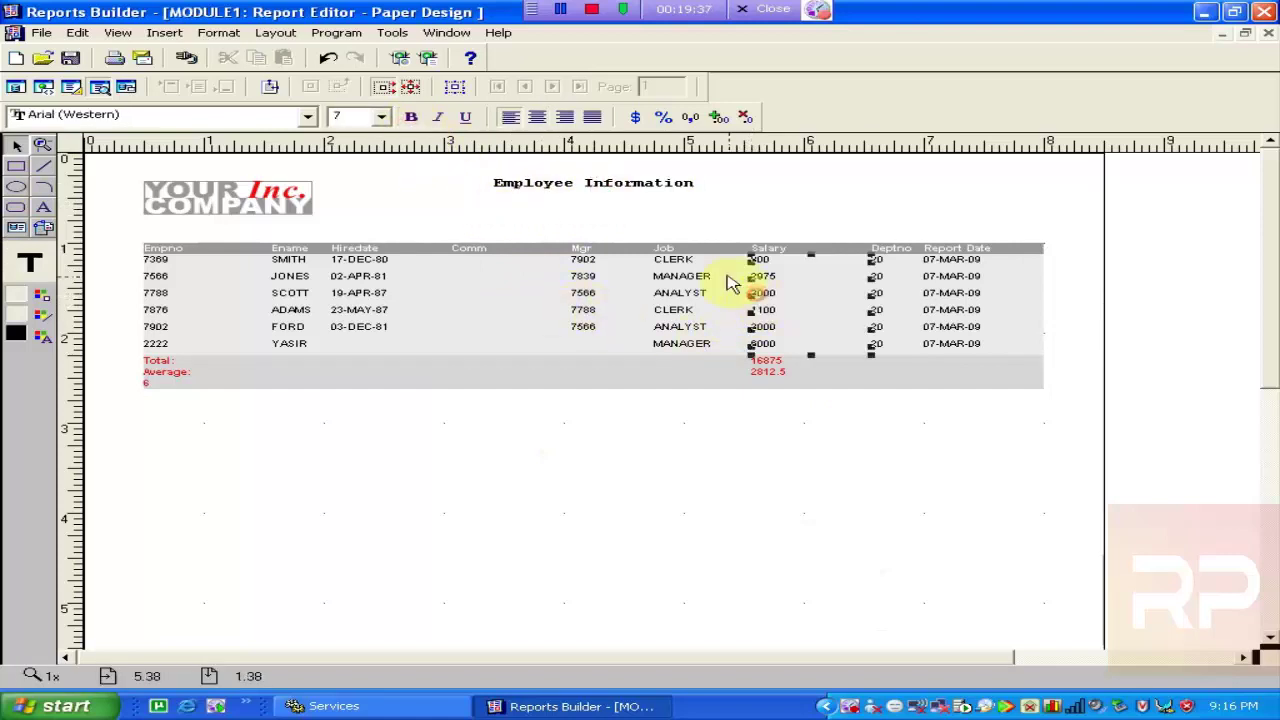
{"action": "left_click", "coordinate": [565, 118]}
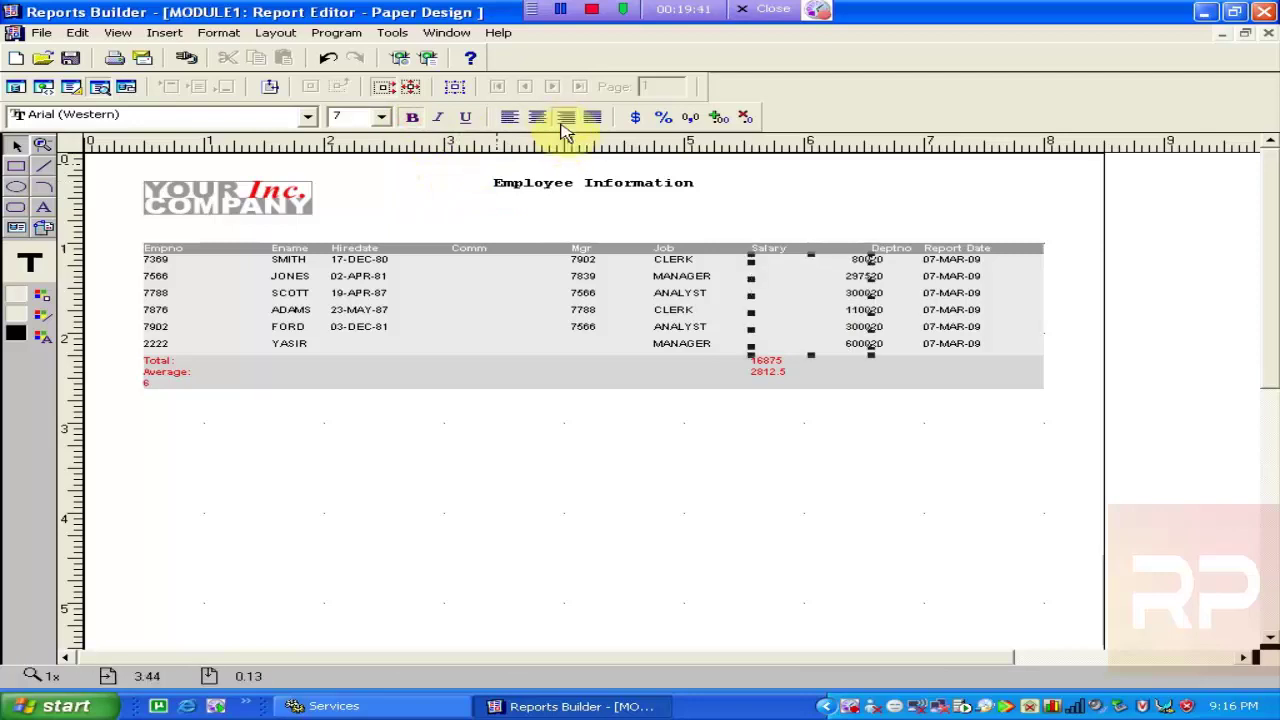
- Right-align the Deptno column's values and centre the Report Date column's values
{"action": "left_click", "coordinate": [903, 322]}
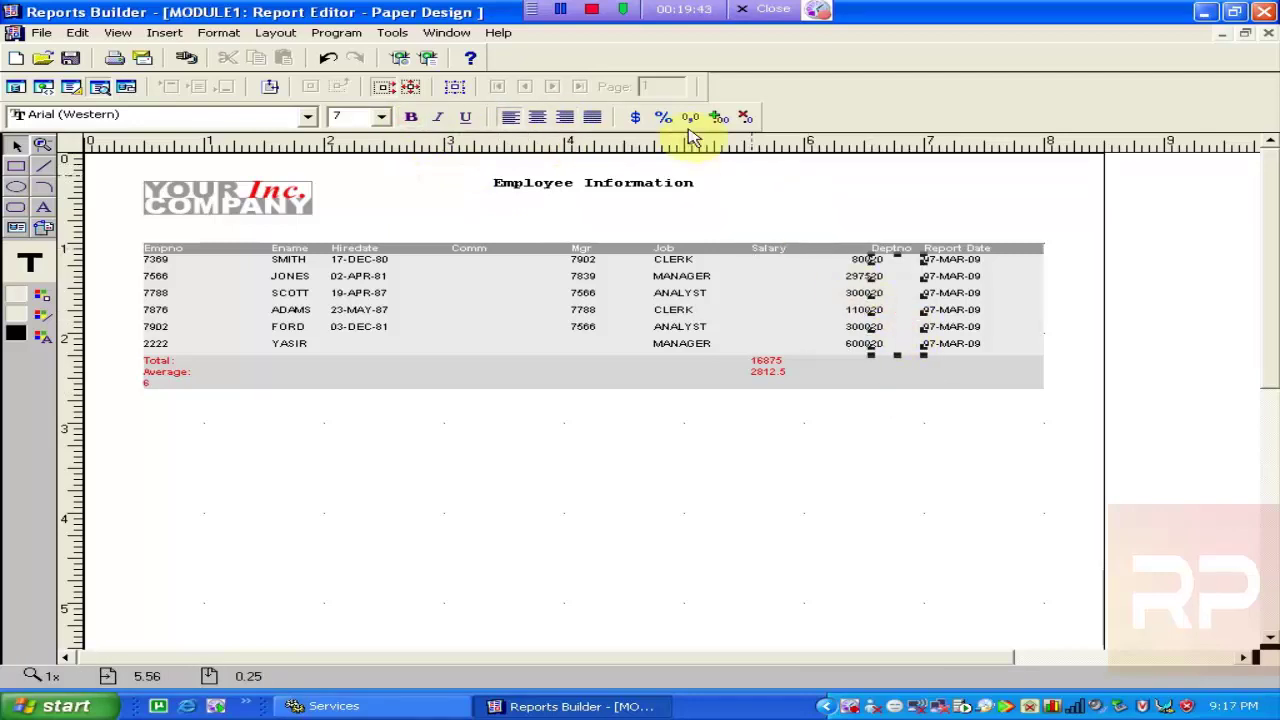
{"action": "left_click", "coordinate": [589, 117]}
{"action": "left_click", "coordinate": [565, 117]}
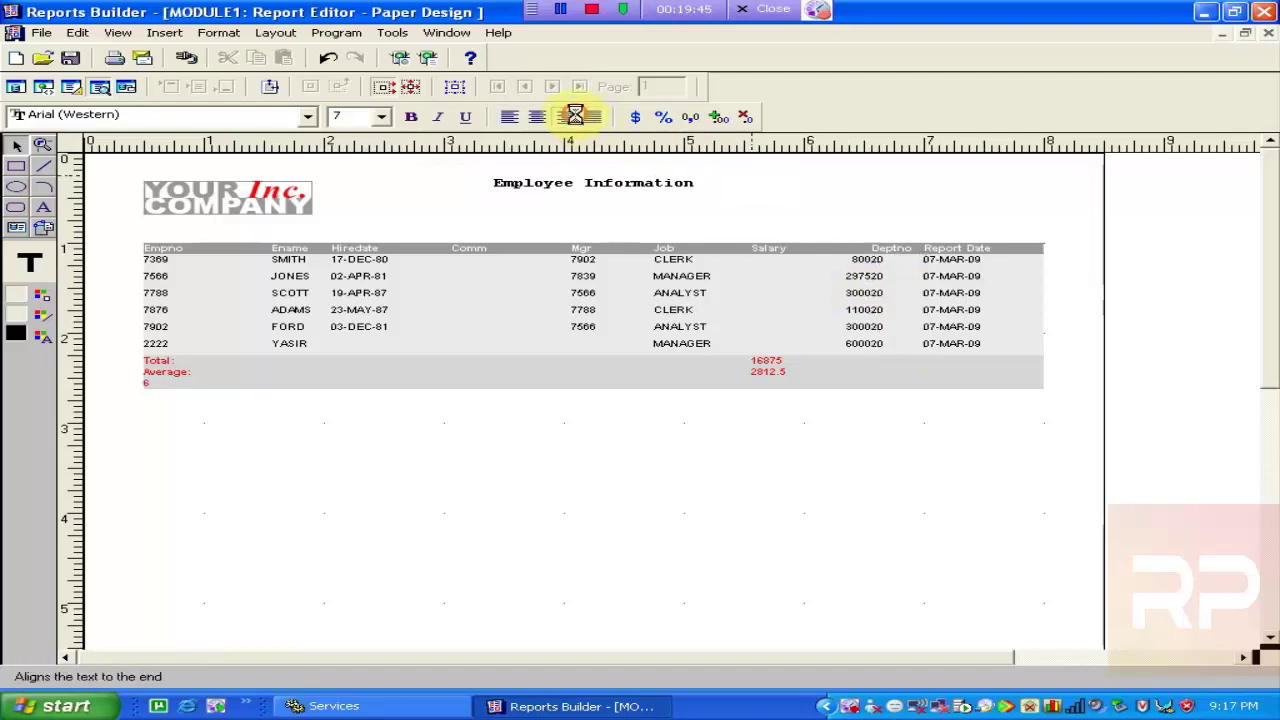
{"action": "left_click", "coordinate": [968, 326]}
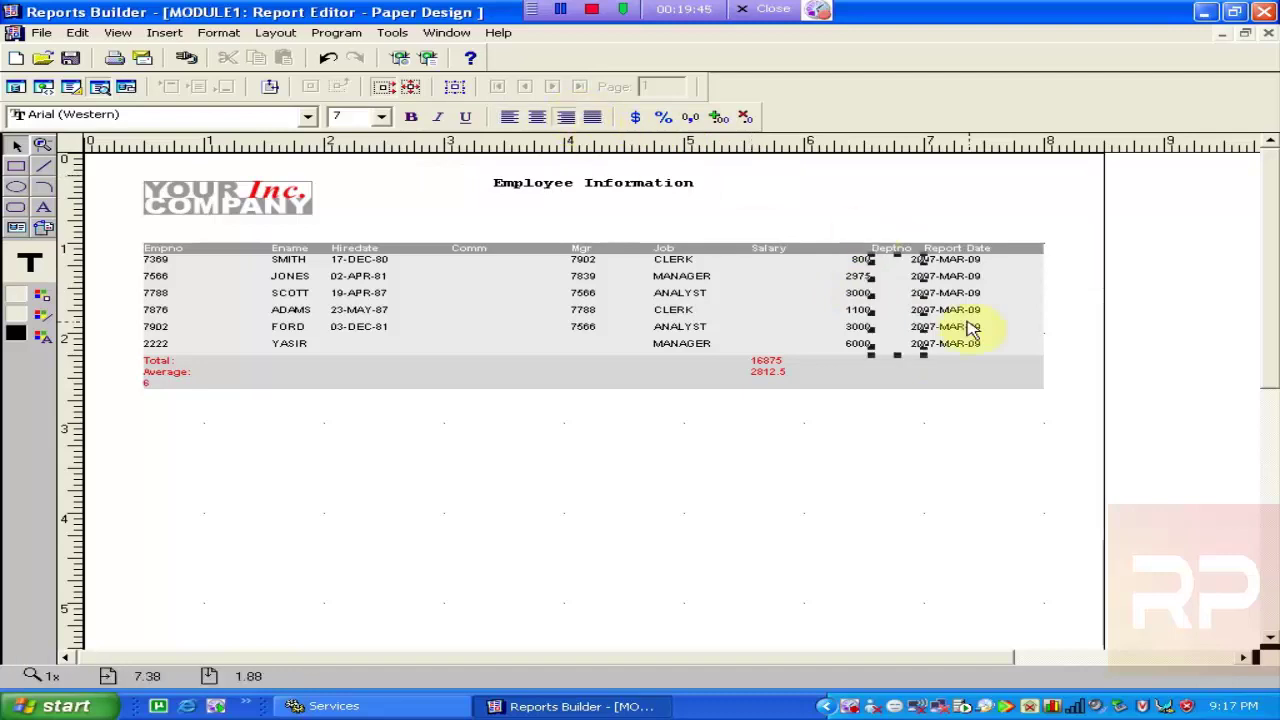
{"action": "left_click", "coordinate": [538, 117]}
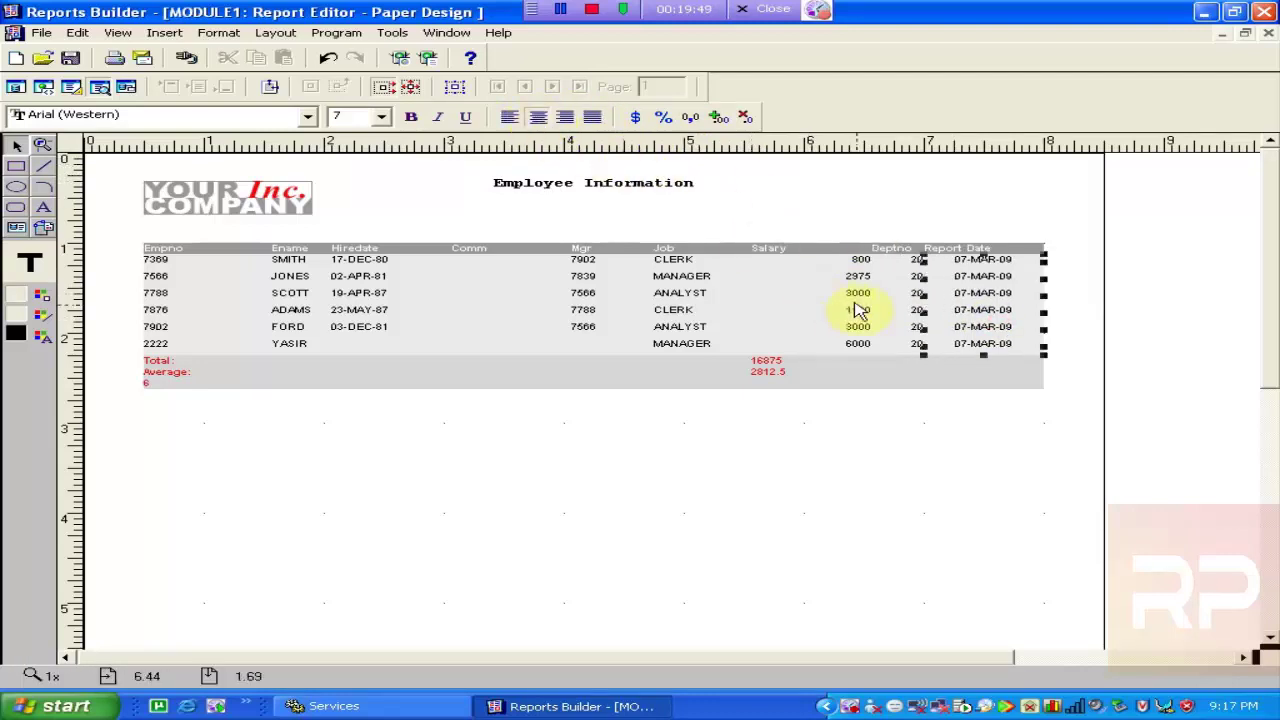
- Right-align the Salary and Deptno column headings and centre the Report Date heading
{"action": "left_click", "coordinate": [779, 306]}
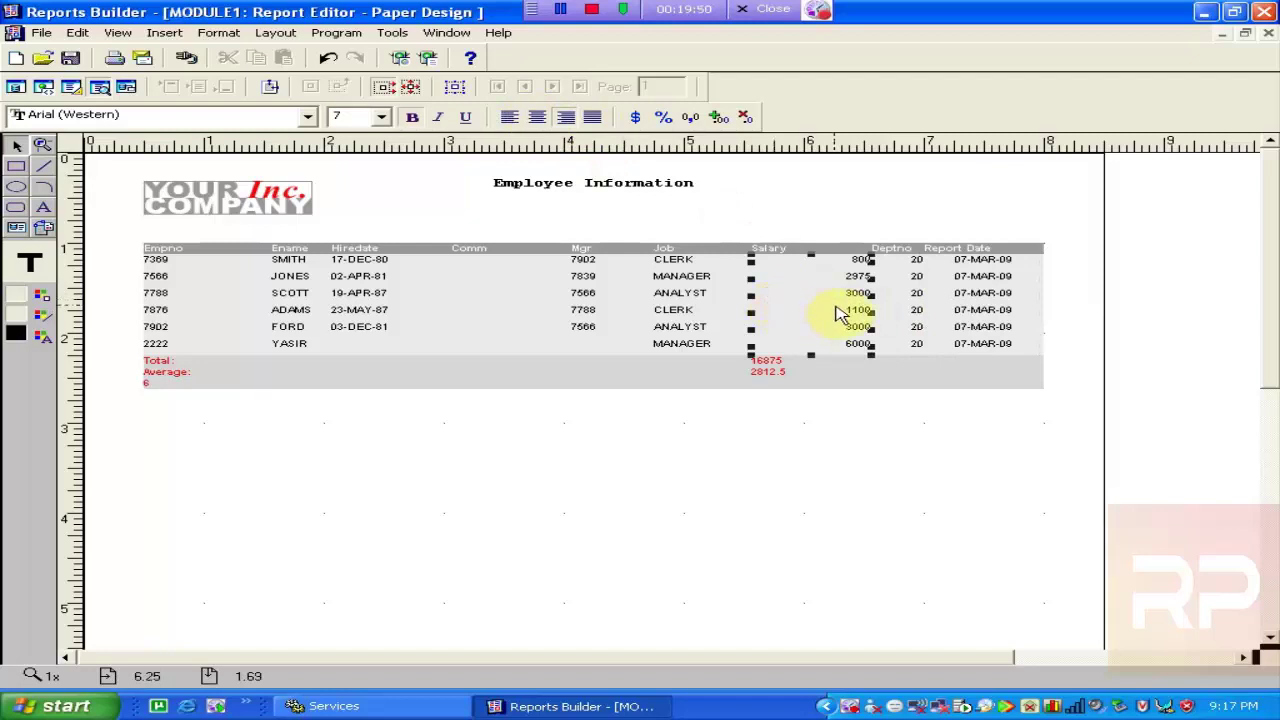
{"action": "left_click", "coordinate": [784, 249]}
{"action": "left_click", "coordinate": [571, 120]}
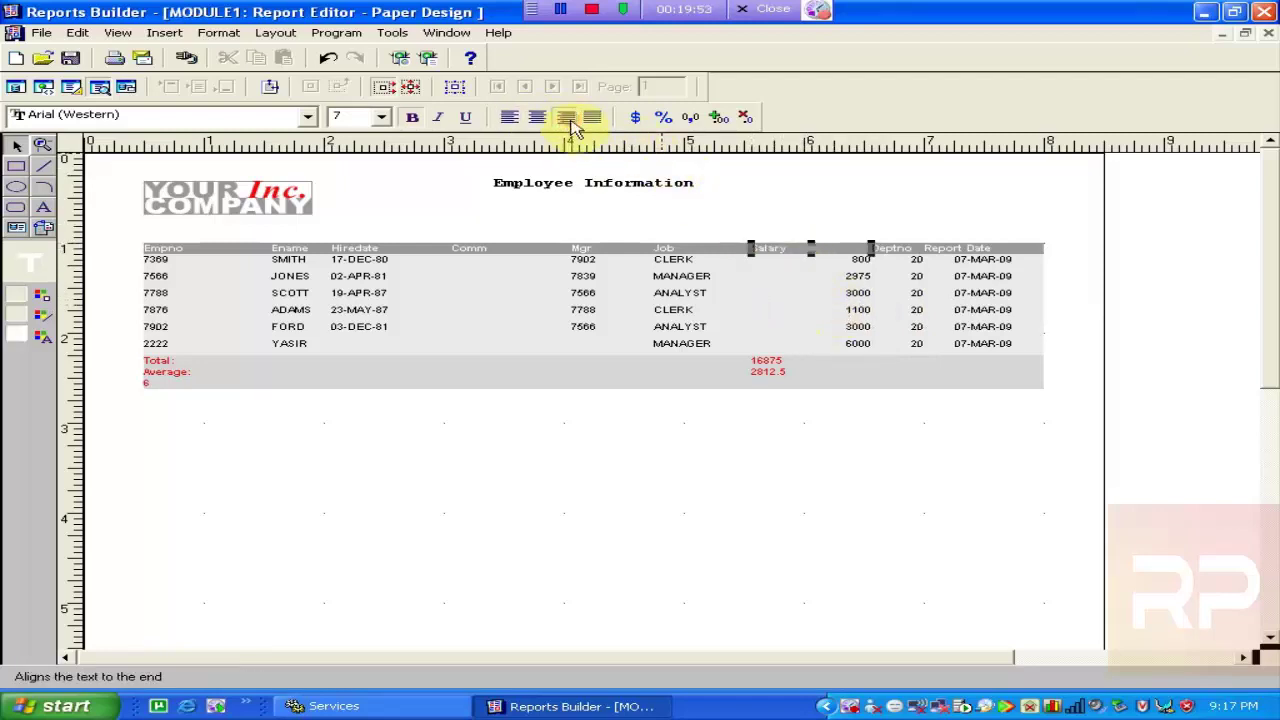
{"action": "left_click", "coordinate": [891, 250]}
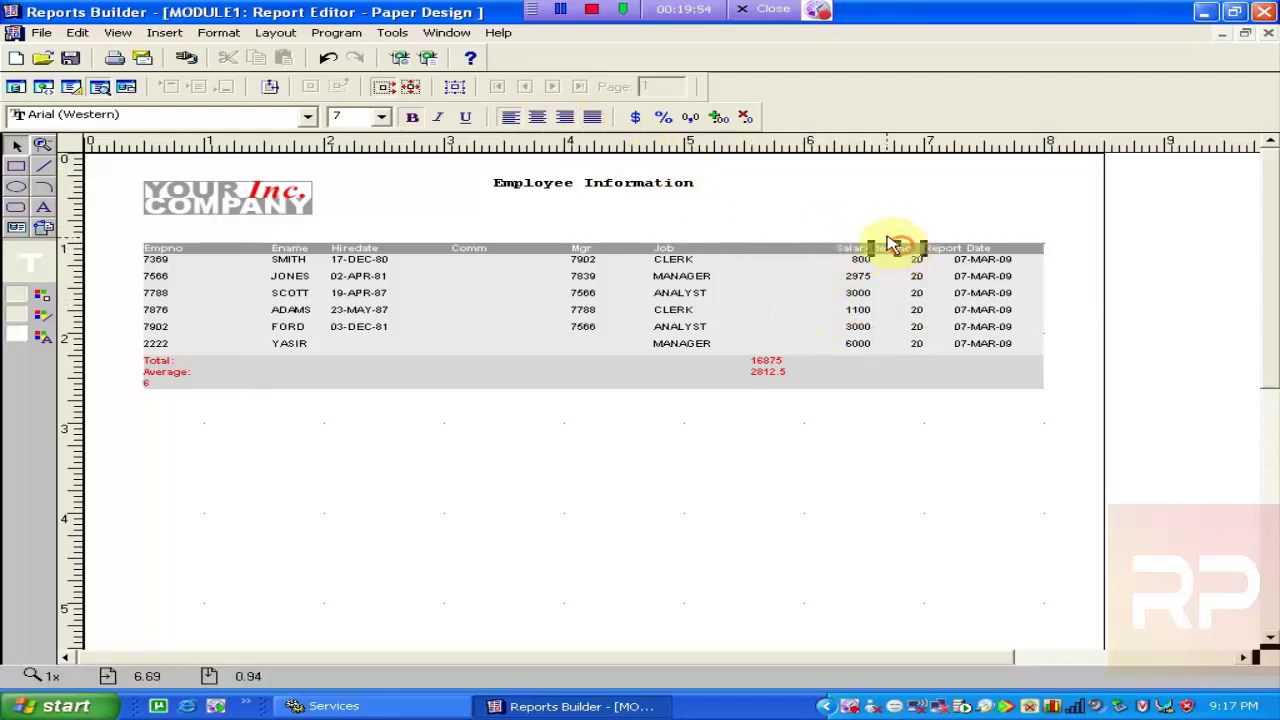
{"action": "left_click", "coordinate": [592, 120]}
{"action": "left_click", "coordinate": [962, 252]}
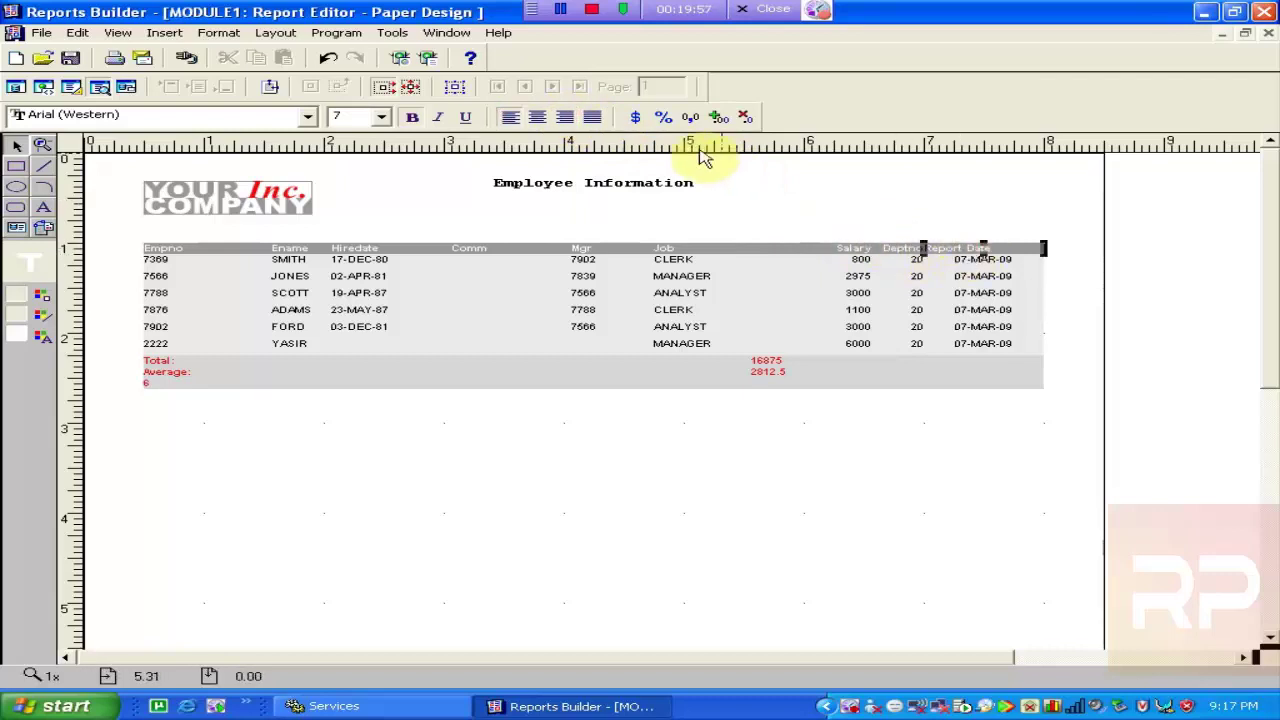
{"action": "left_click", "coordinate": [542, 122]}
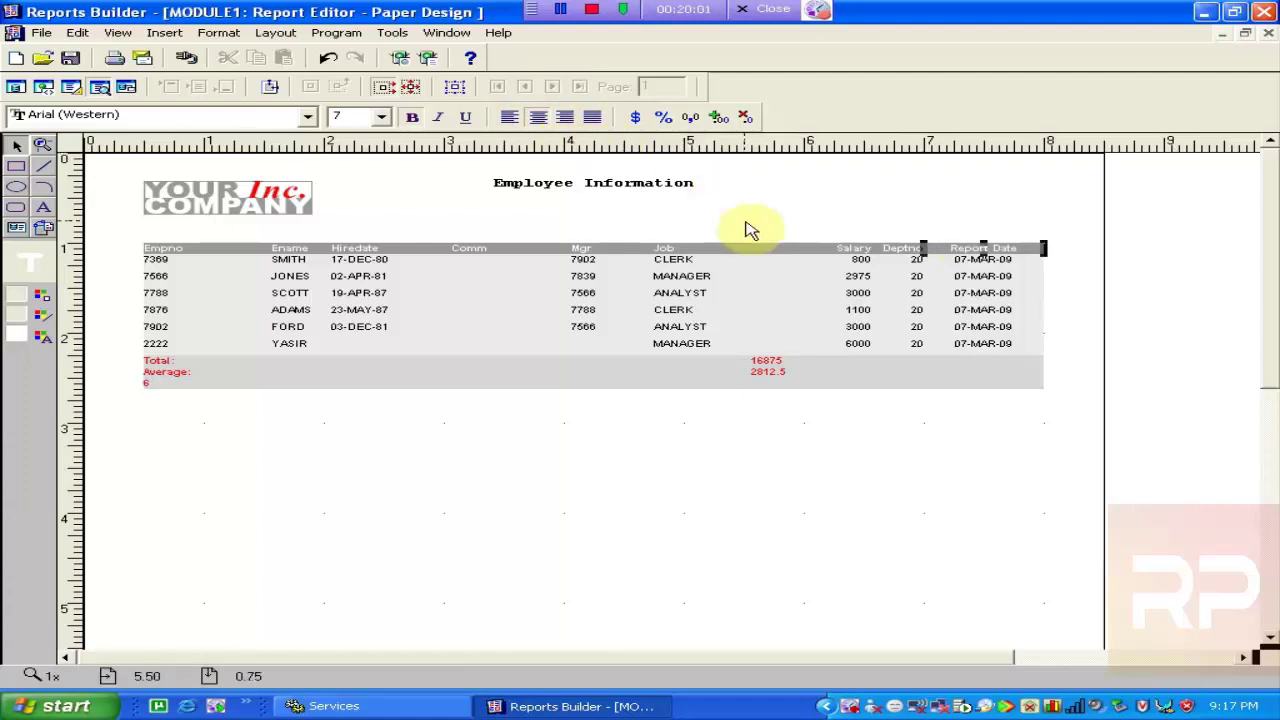
- Try the currency and percent formats on the Salary column's values and clear the percent format
{"action": "left_click", "coordinate": [866, 292]}
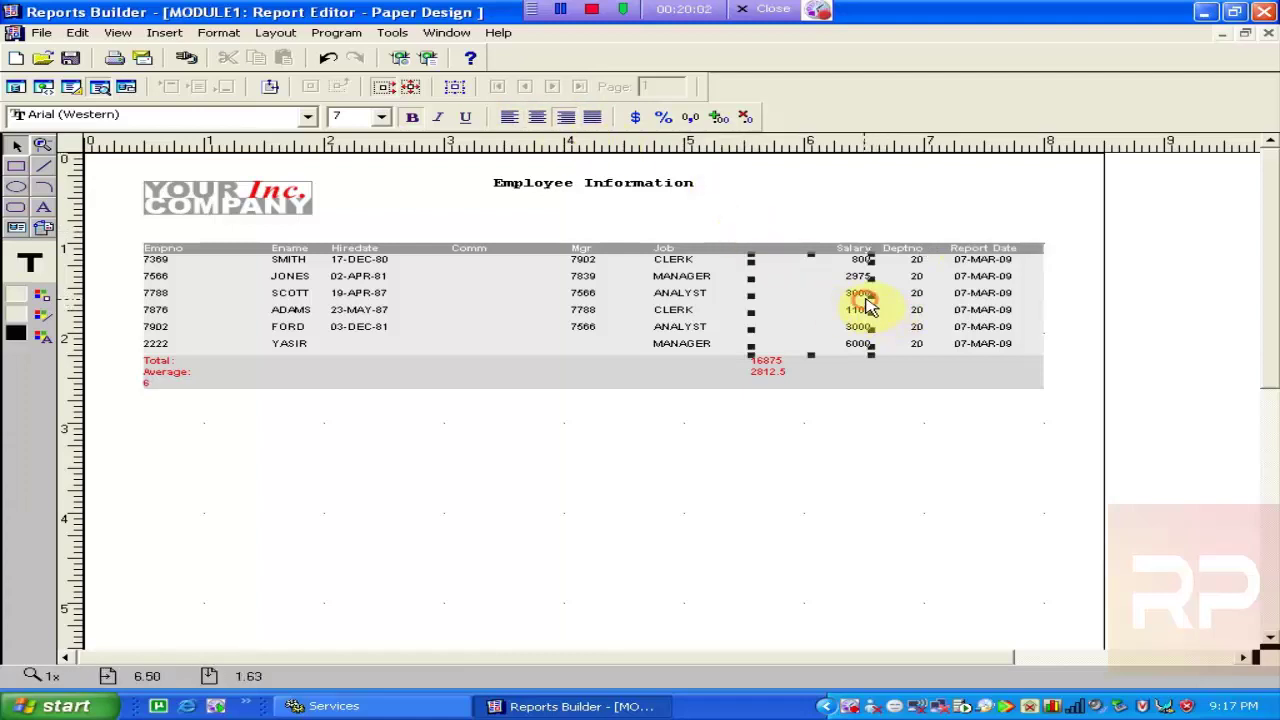
{"action": "left_click", "coordinate": [637, 119]}
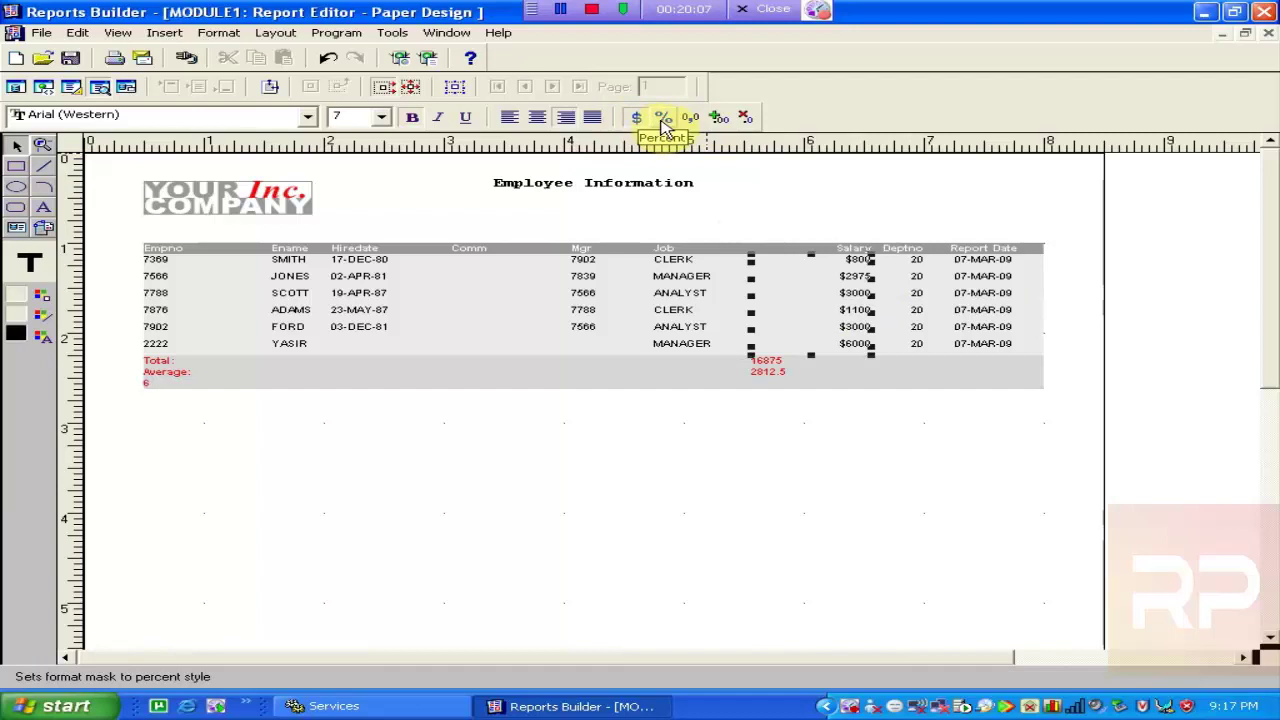
{"action": "left_click", "coordinate": [662, 119]}
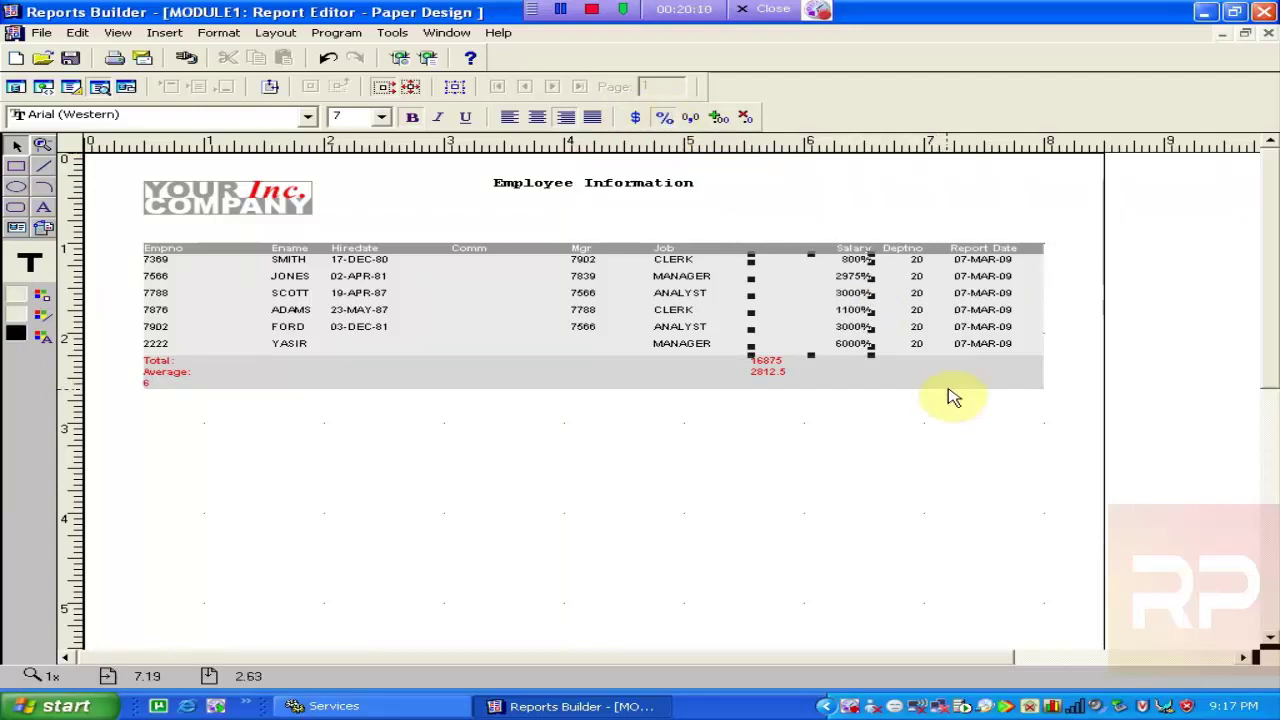
{"action": "left_click", "coordinate": [963, 323]}
{"action": "left_click", "coordinate": [870, 276]}
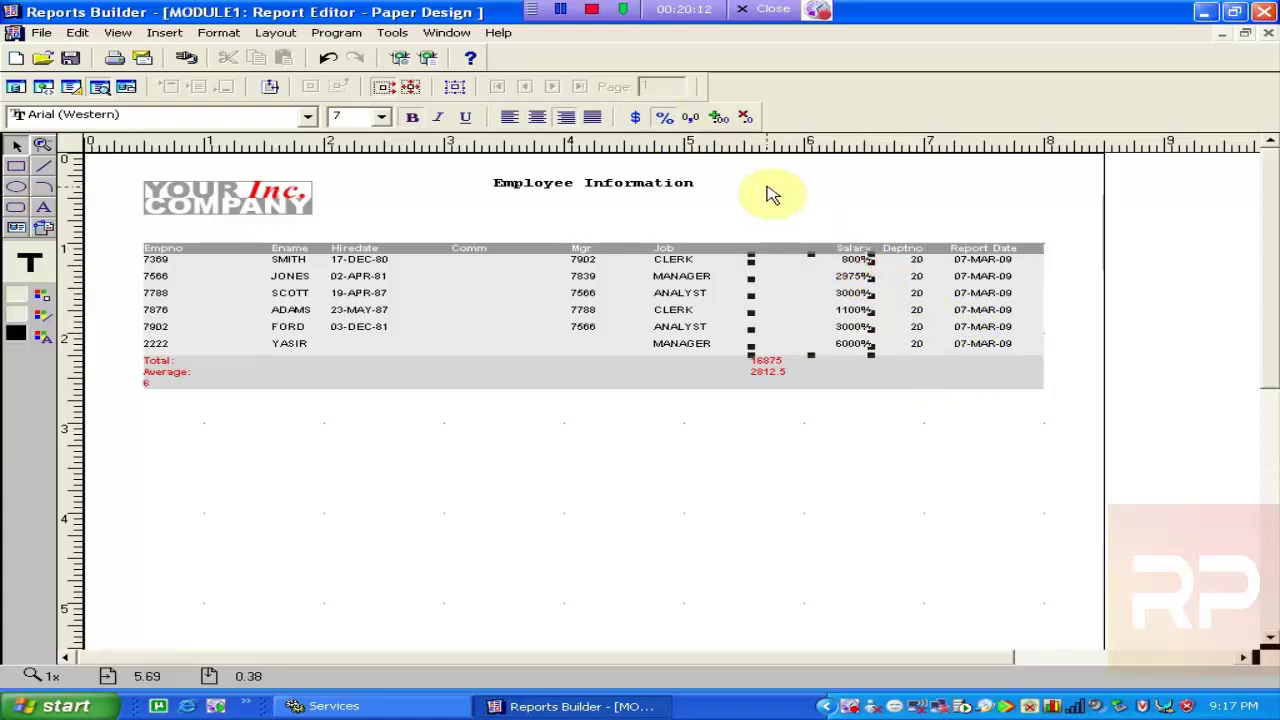
{"action": "left_click", "coordinate": [663, 118]}
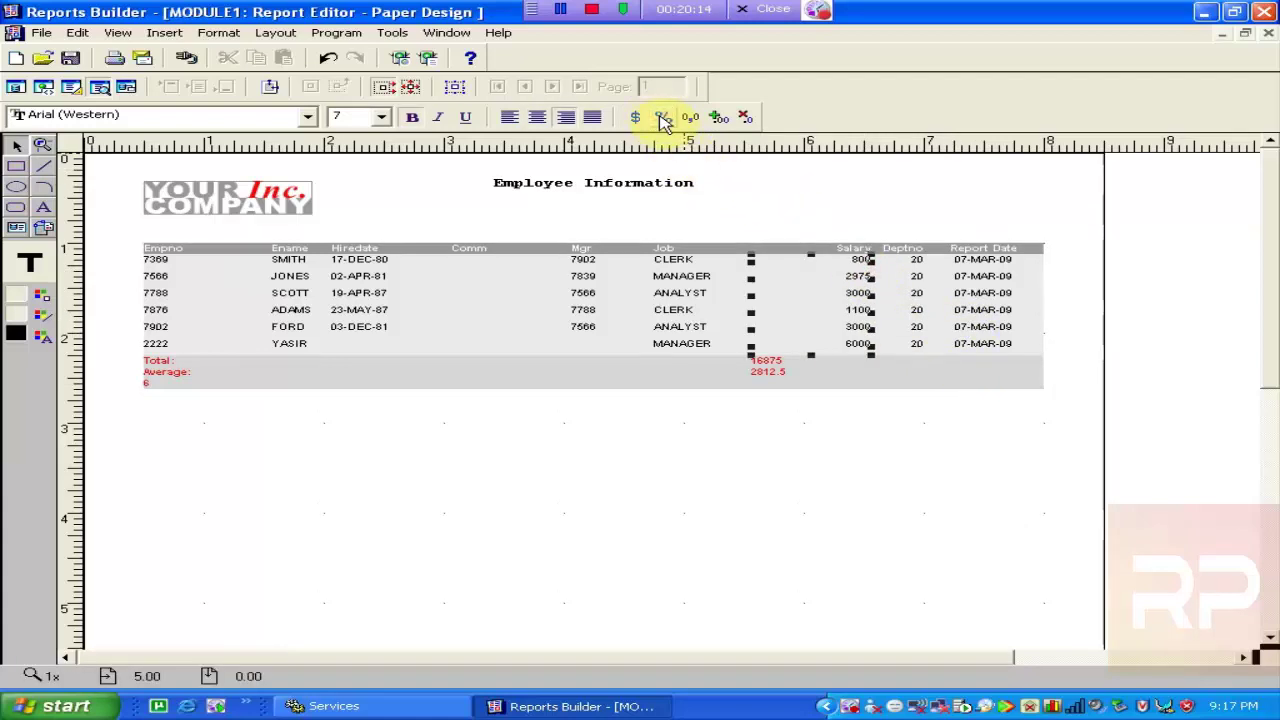
- Format the Salary column's values as dollar currency with thousands separators and two decimal places
{"action": "left_click", "coordinate": [636, 120]}
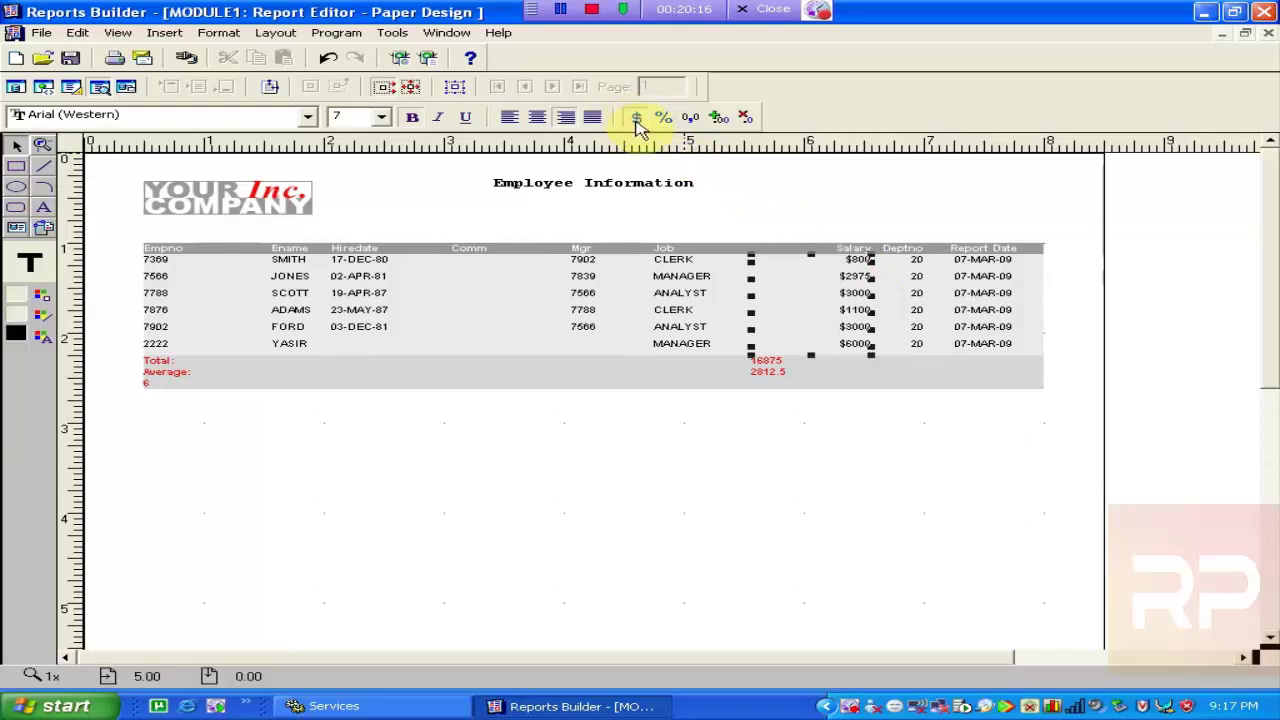
{"action": "left_click", "coordinate": [690, 122]}
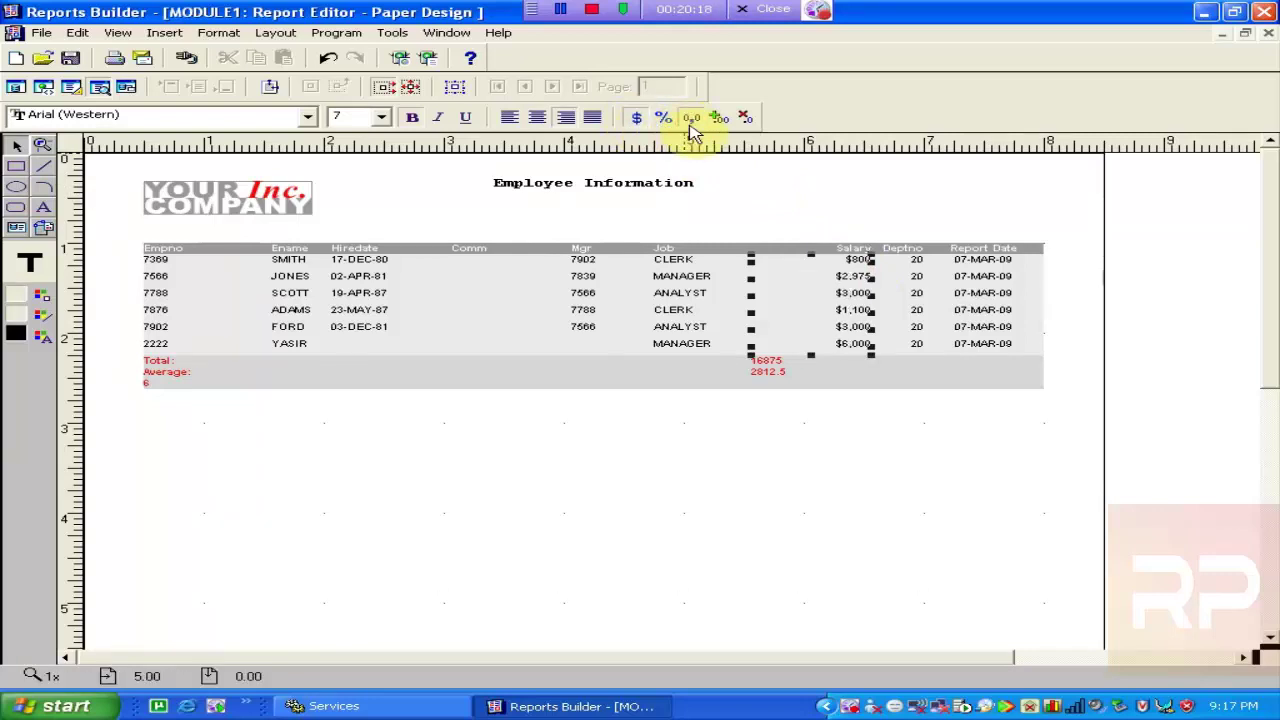
{"action": "left_click", "coordinate": [722, 122]}
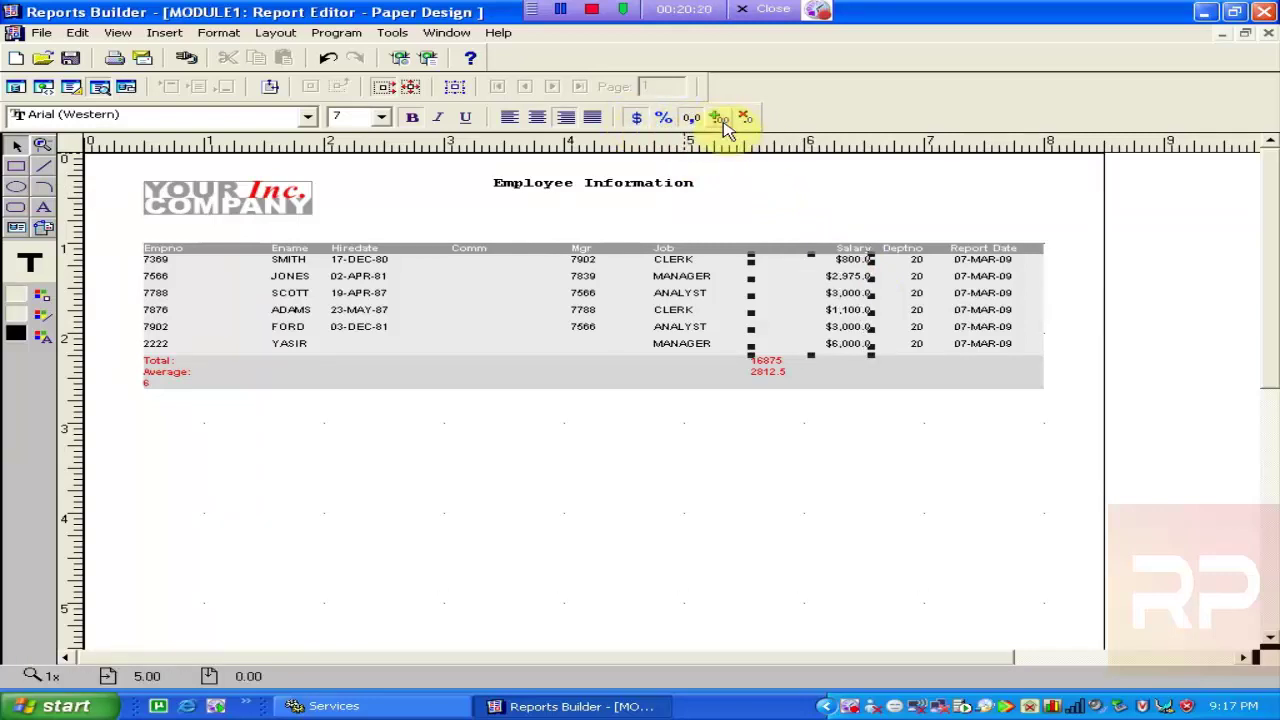
{"action": "left_click", "coordinate": [722, 122]}
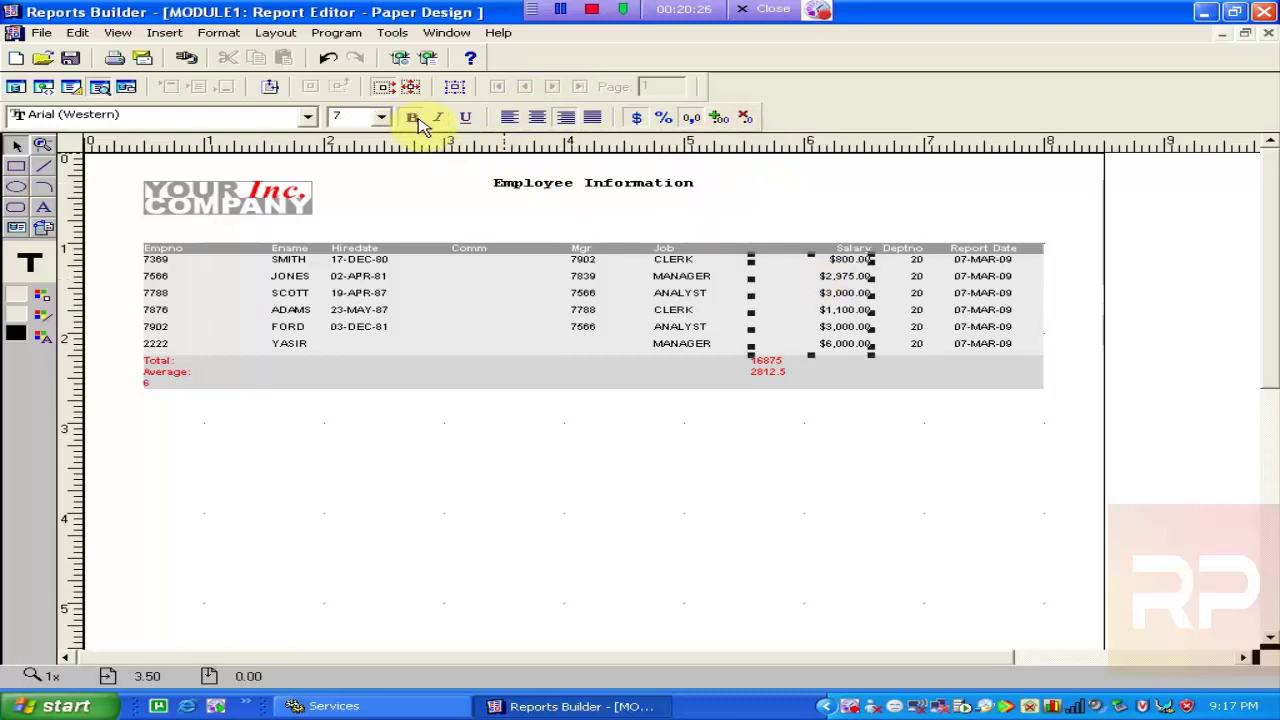
- Make the Salary column's values bold with font size 8
{"action": "left_click", "coordinate": [340, 117]}
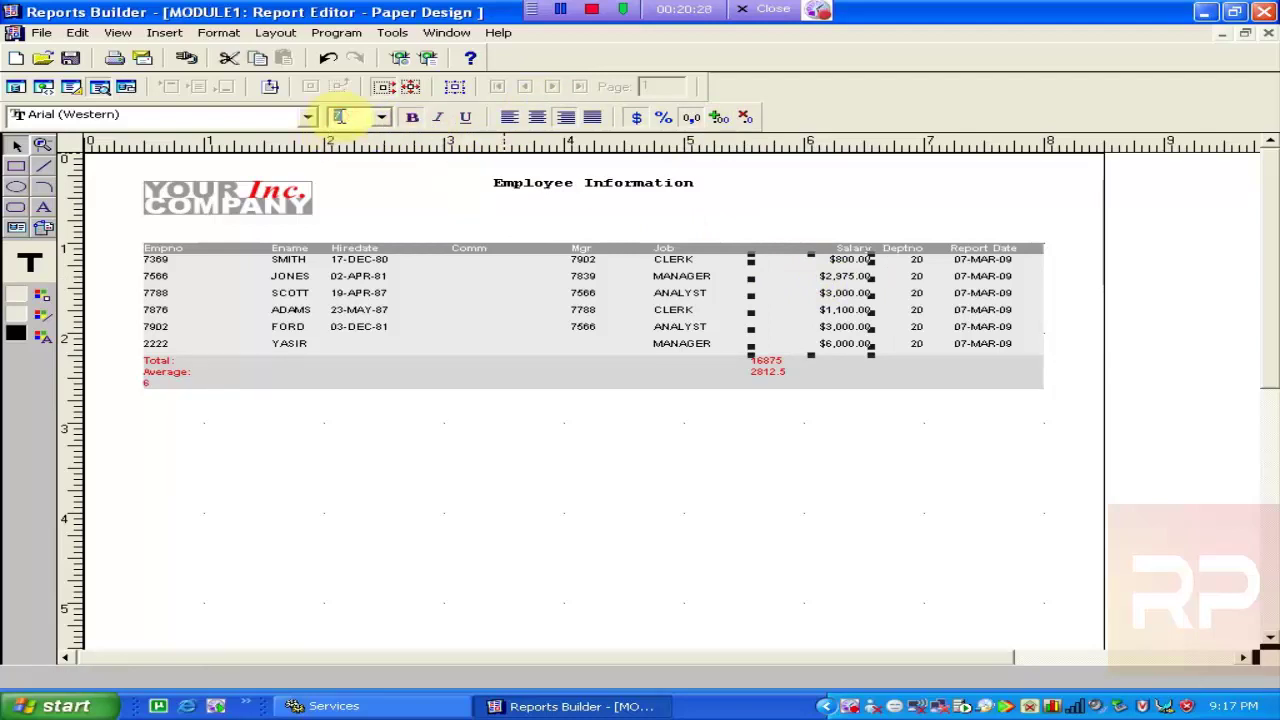
{"action": "type", "text": "8"}
{"action": "key", "text": "Return"}
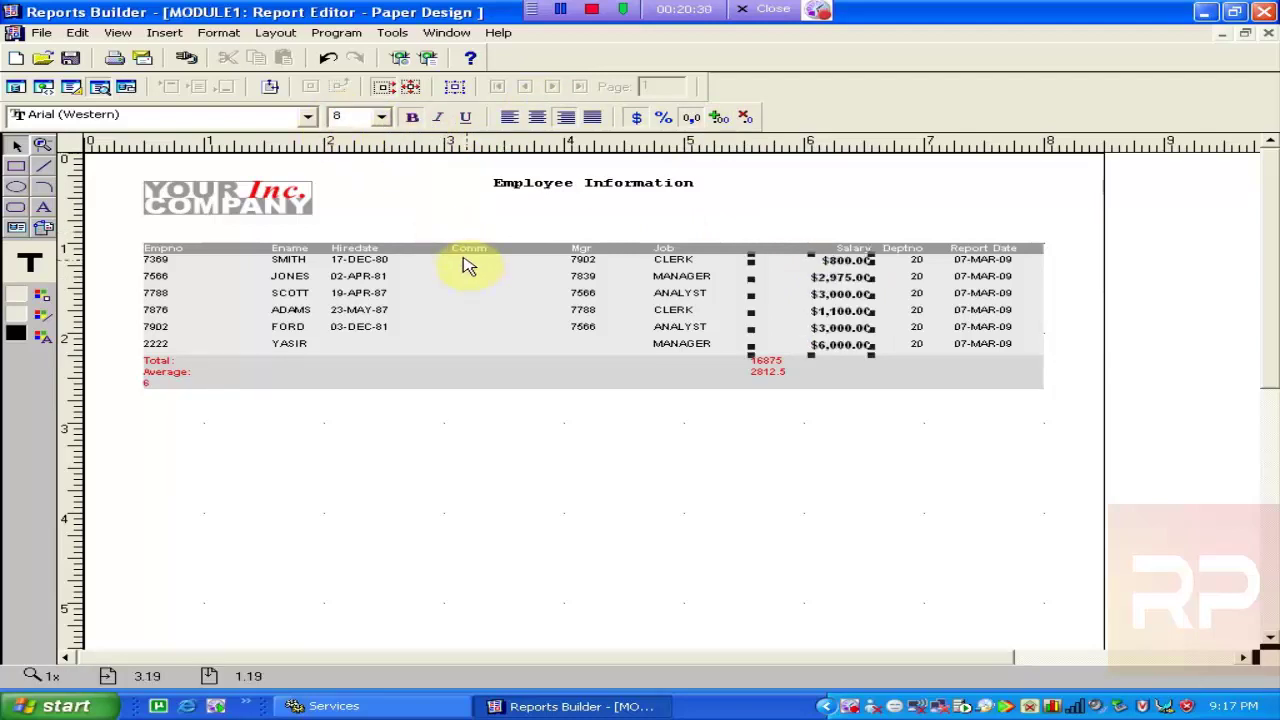
- Set the Salary values' font to Tahoma and colour their text blue
{"action": "left_click", "coordinate": [165, 120]}
{"action": "left_click", "coordinate": [170, 123]}
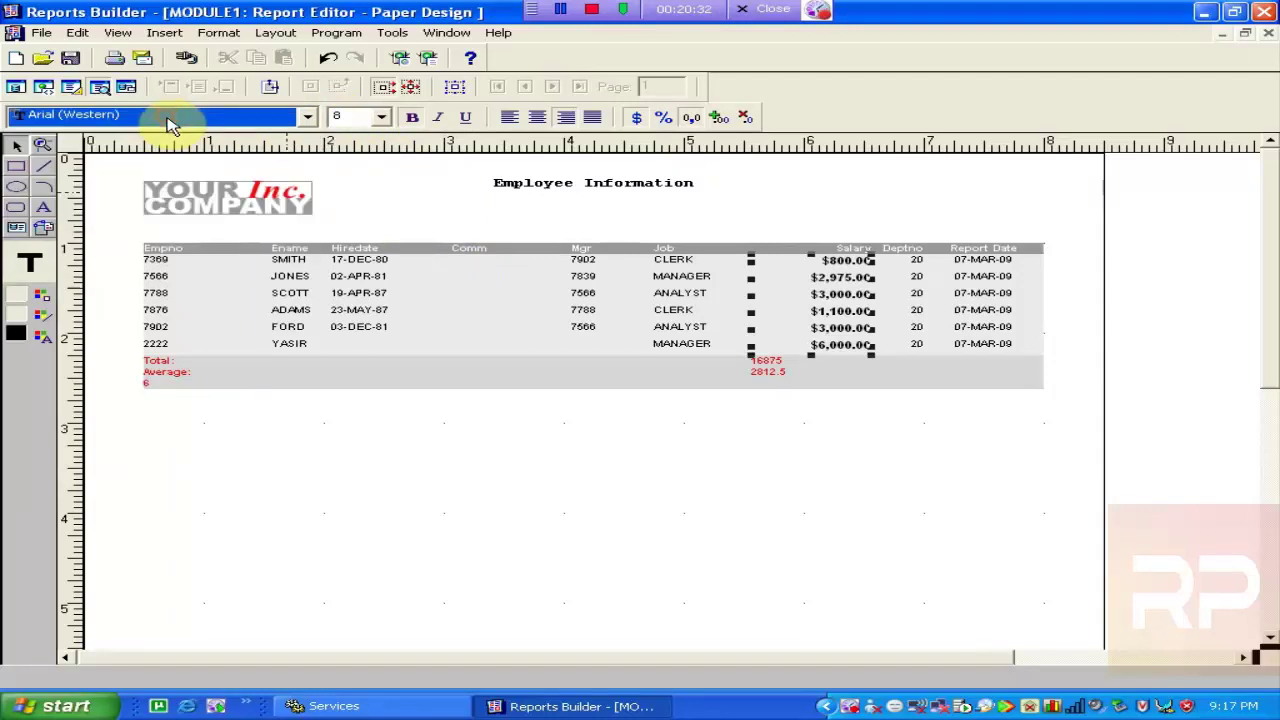
{"action": "type", "text": "t"}
{"action": "key", "text": "Return"}
{"action": "left_click", "coordinate": [165, 119]}
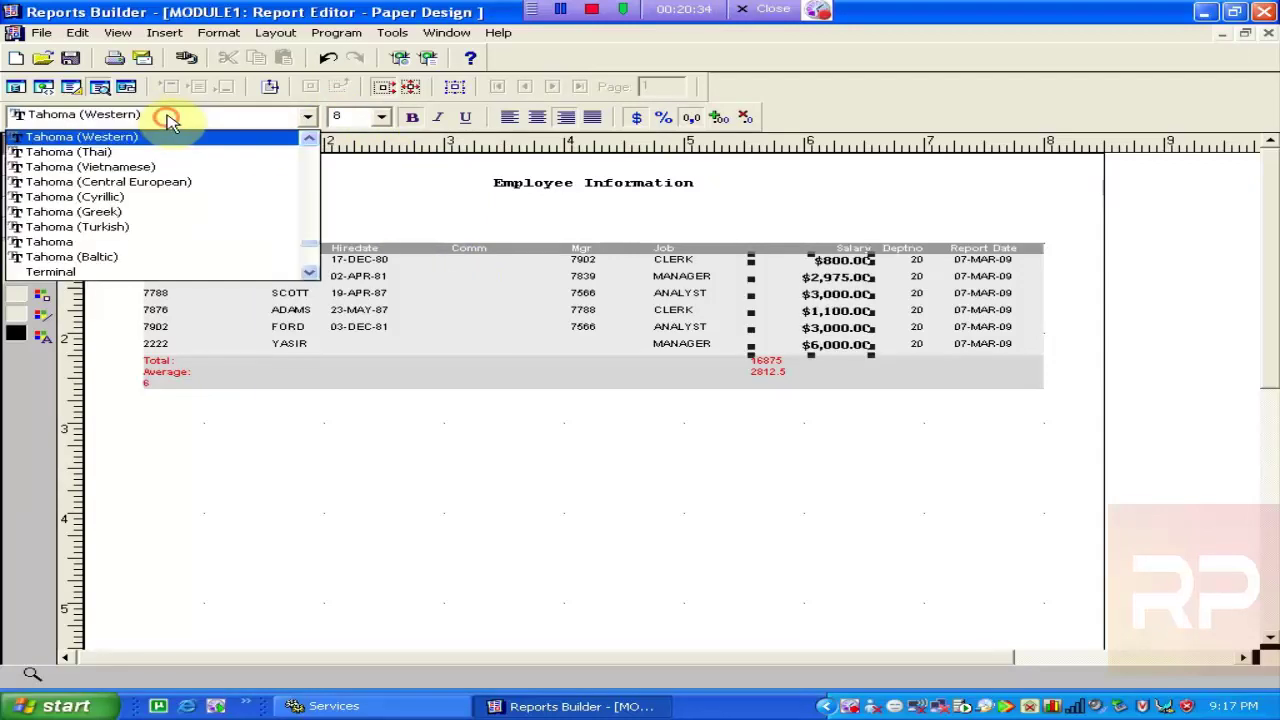
{"action": "left_click", "coordinate": [125, 242]}
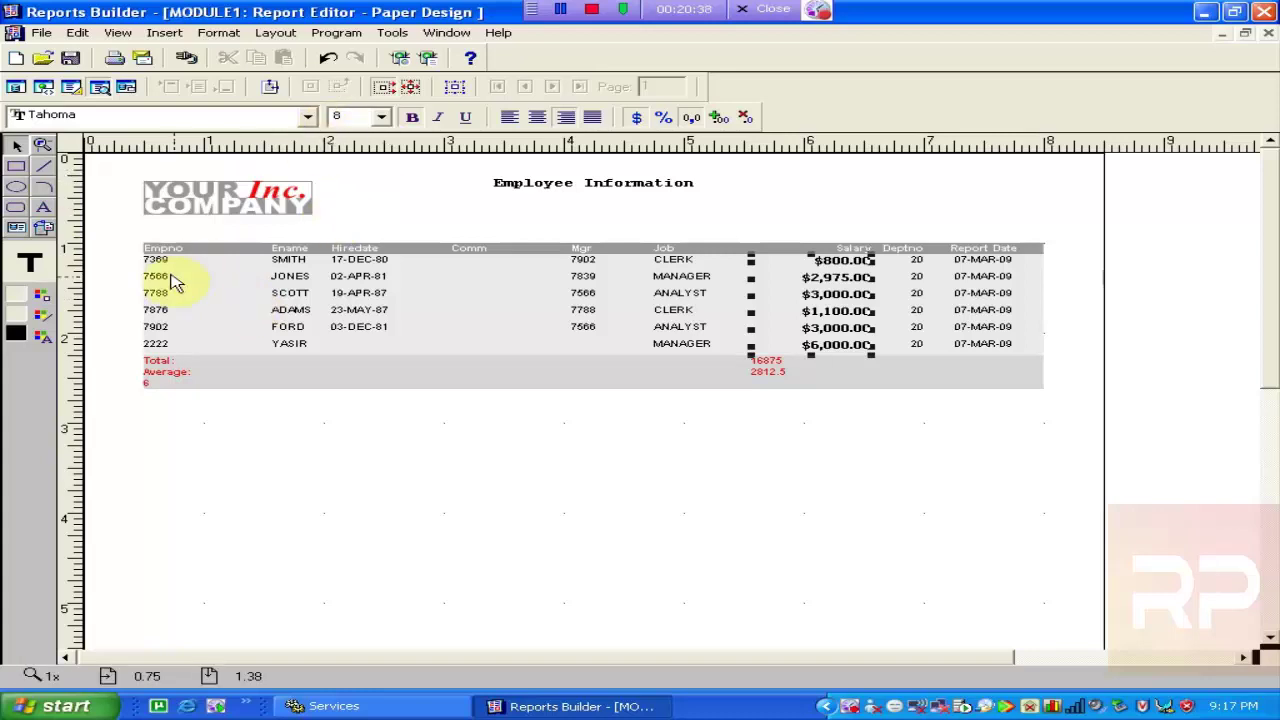
{"action": "left_click", "coordinate": [41, 336]}
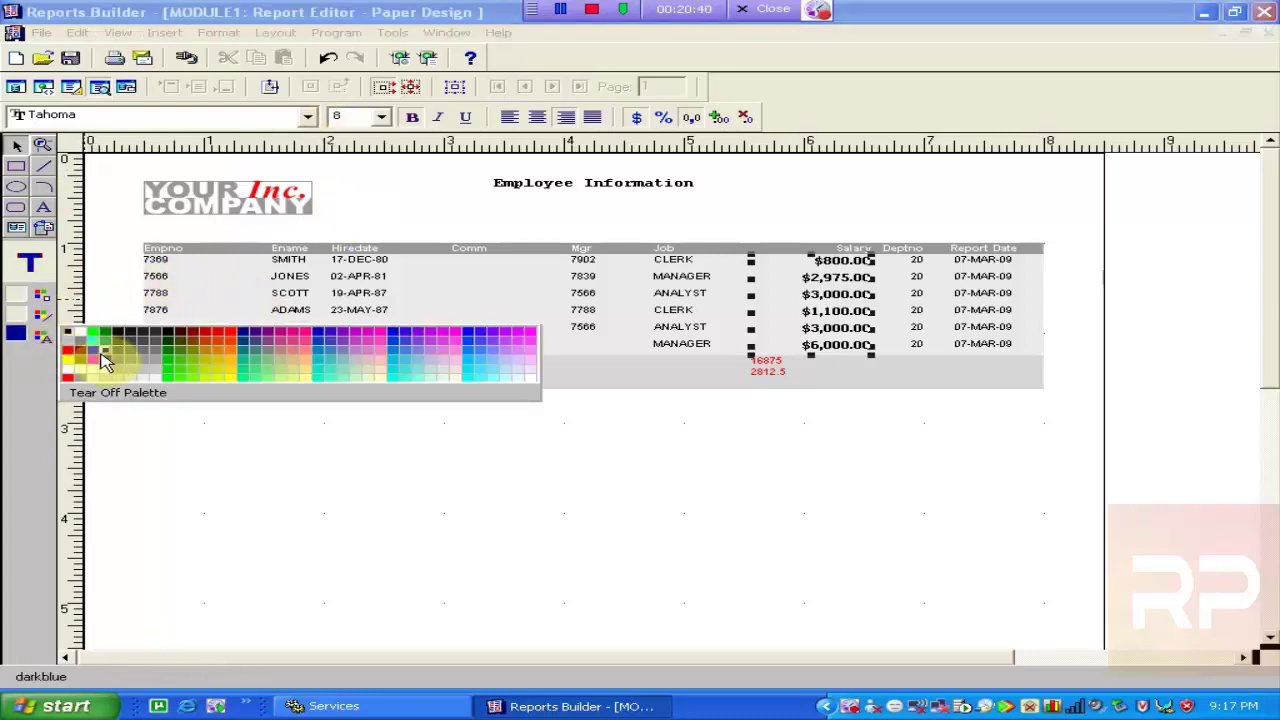
{"action": "left_click", "coordinate": [100, 360]}
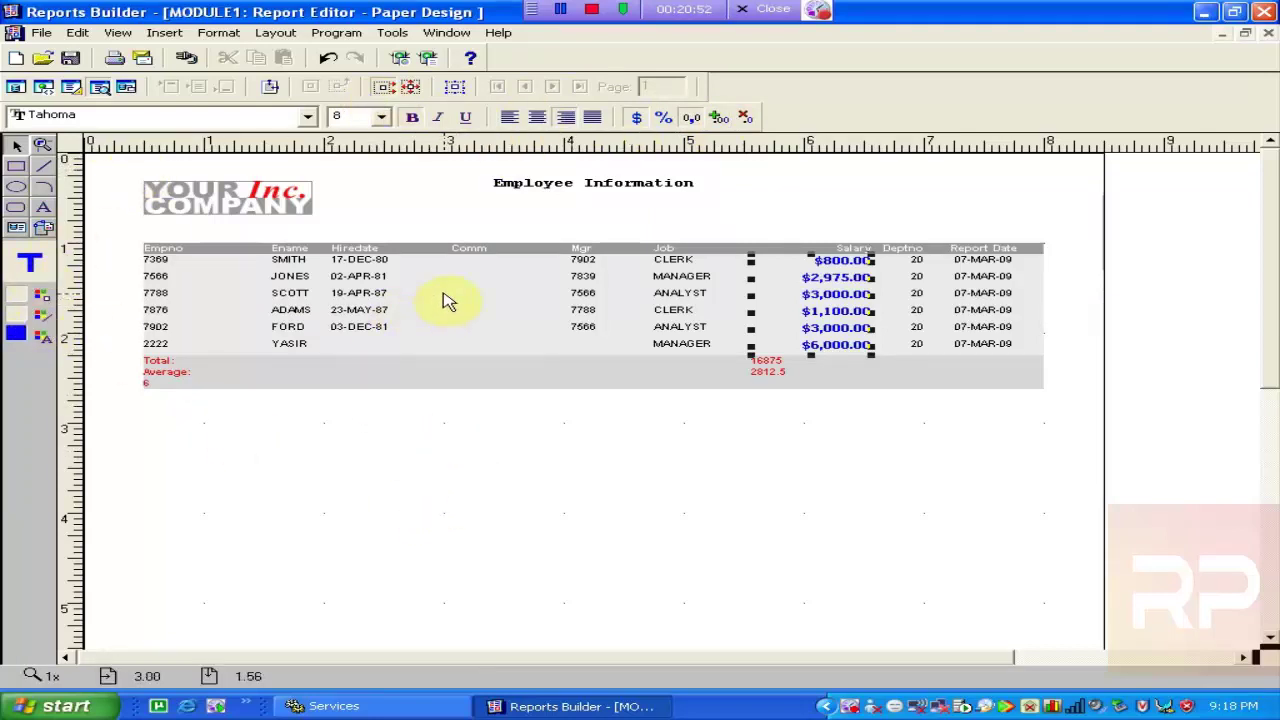
- Apply a light gray fill to the Ename column's values
{"action": "left_click", "coordinate": [286, 276]}
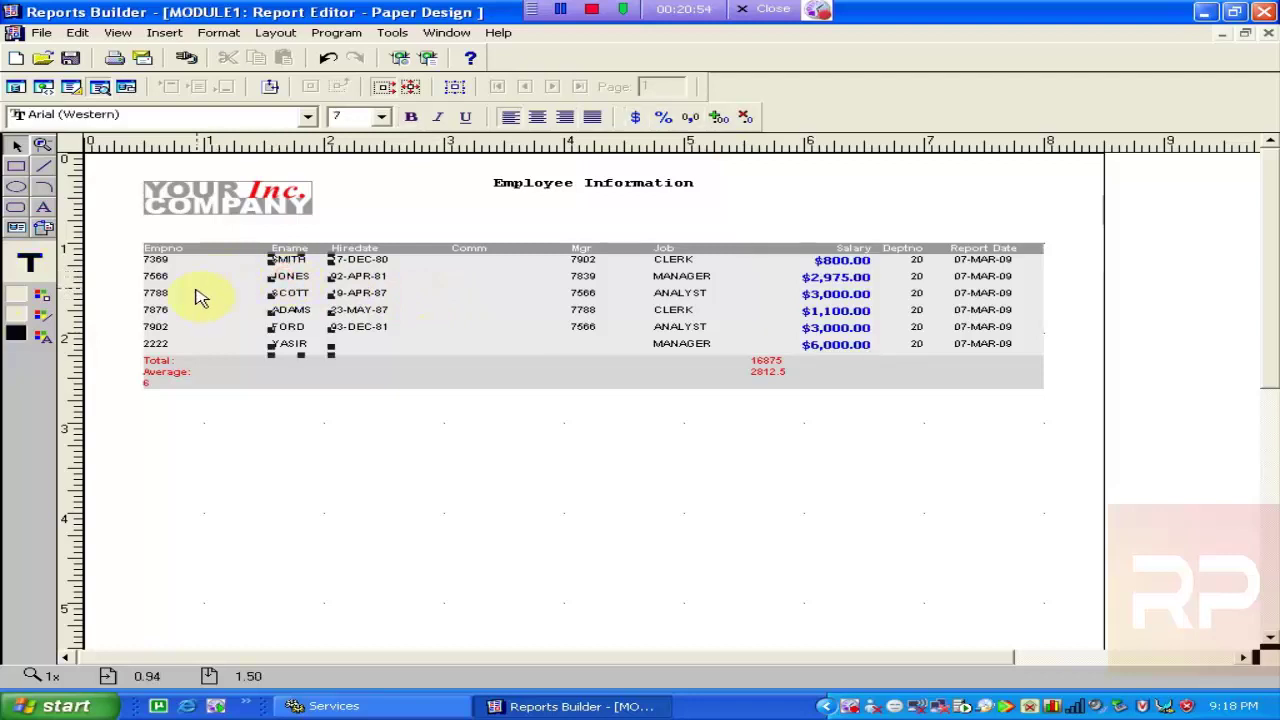
{"action": "left_click", "coordinate": [40, 300]}
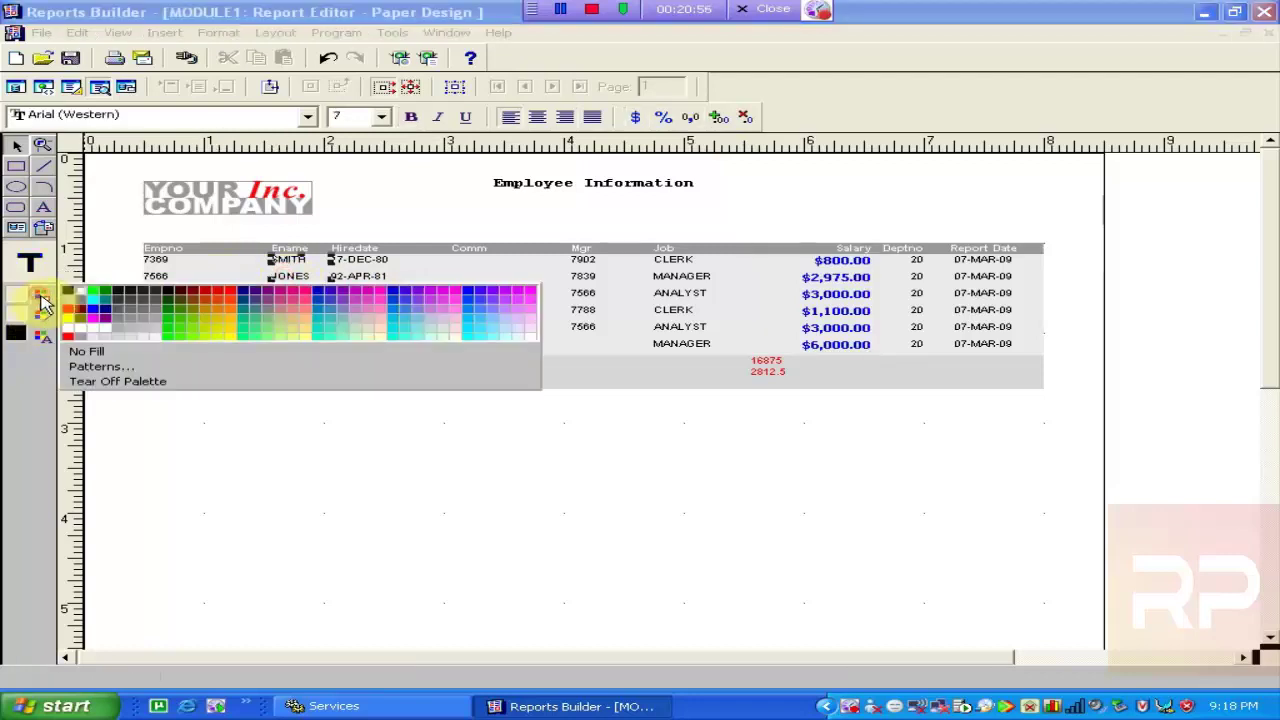
{"action": "left_click", "coordinate": [157, 334]}
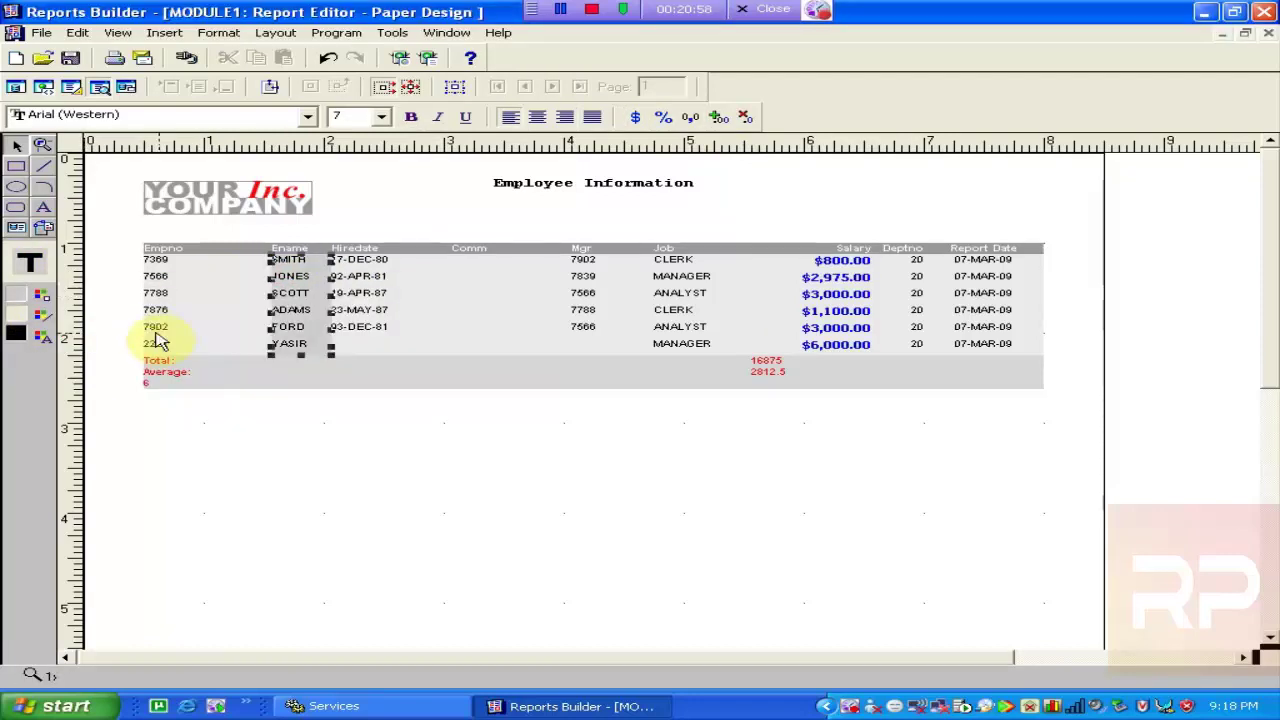
- Tear off the fill colour palette and place it below the report table
{"action": "left_click", "coordinate": [40, 300]}
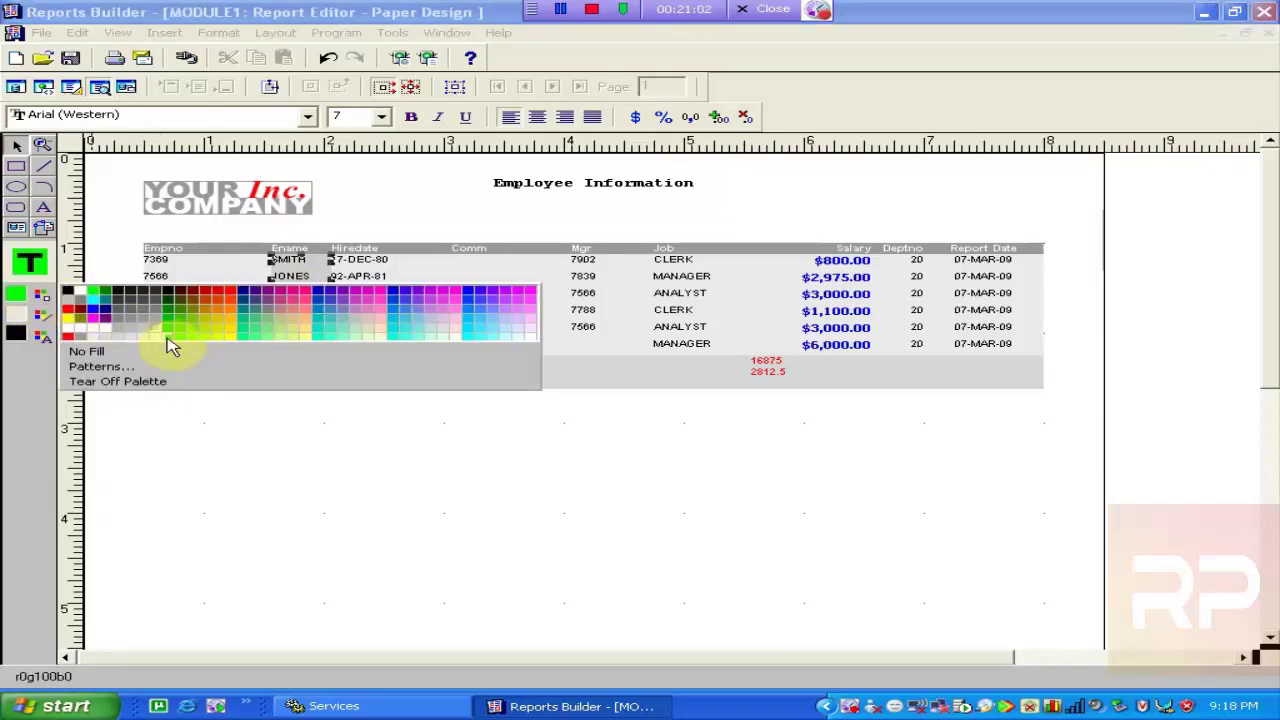
{"action": "left_click", "coordinate": [140, 386]}
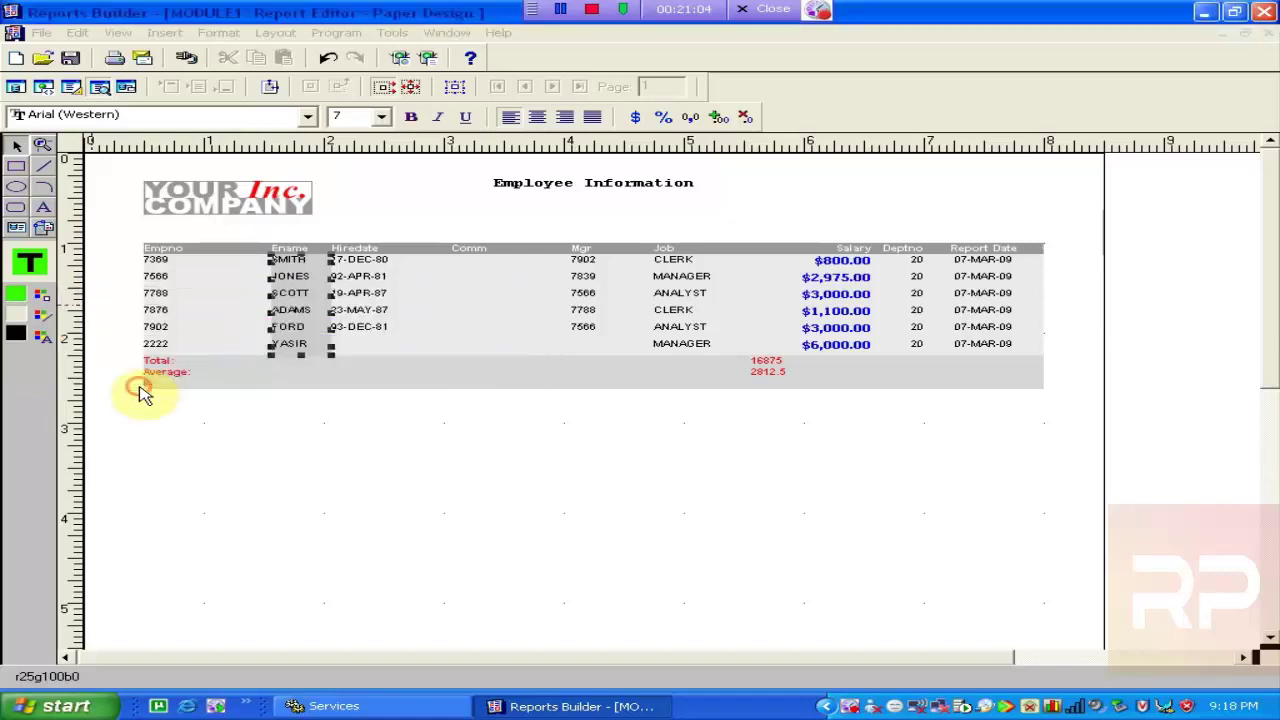
{"action": "left_click_drag", "start_coordinate": [190, 304], "coordinate": [459, 406]}
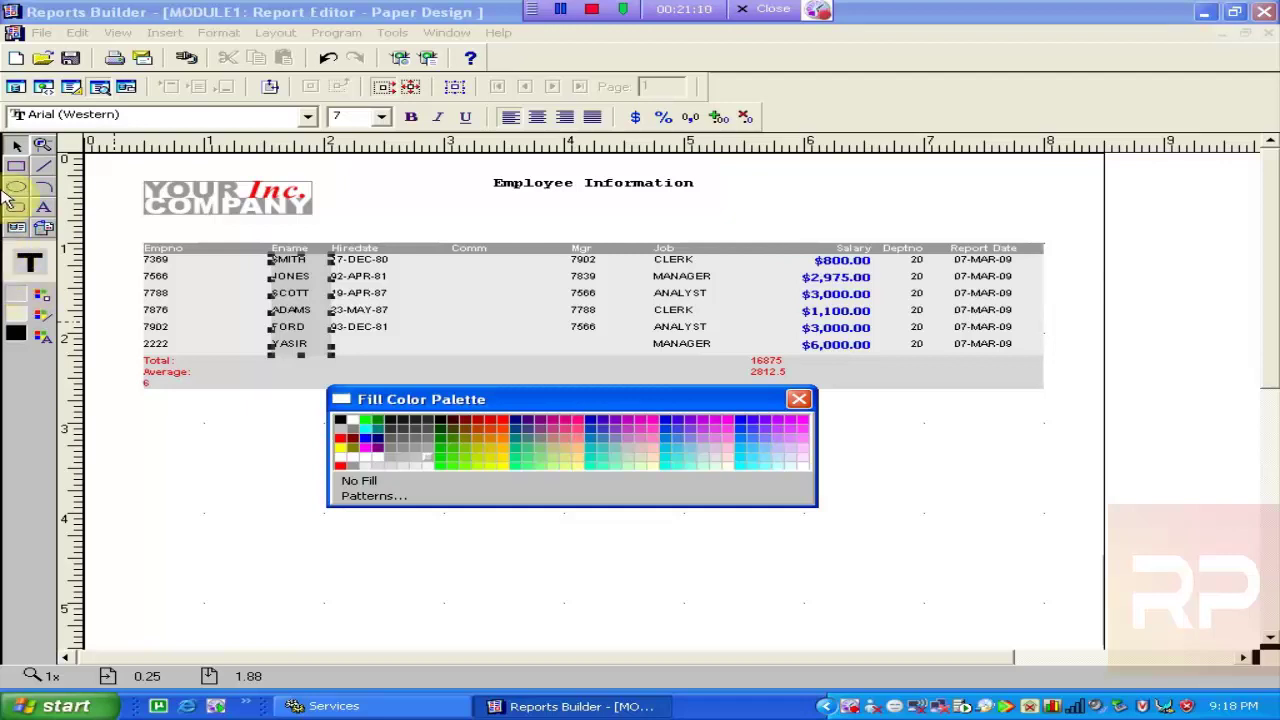
- Try several fill colours, including gray52, on the Ename column's values
{"action": "left_click", "coordinate": [381, 449]}
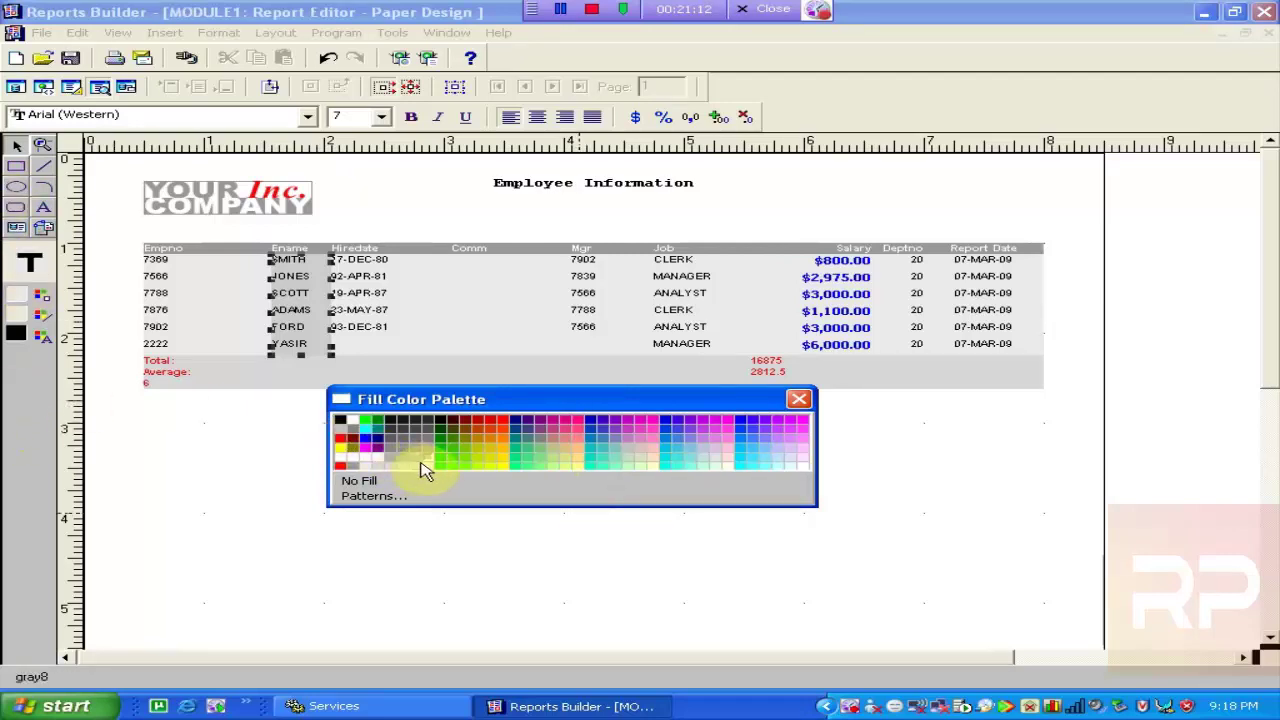
{"action": "left_click", "coordinate": [428, 458]}
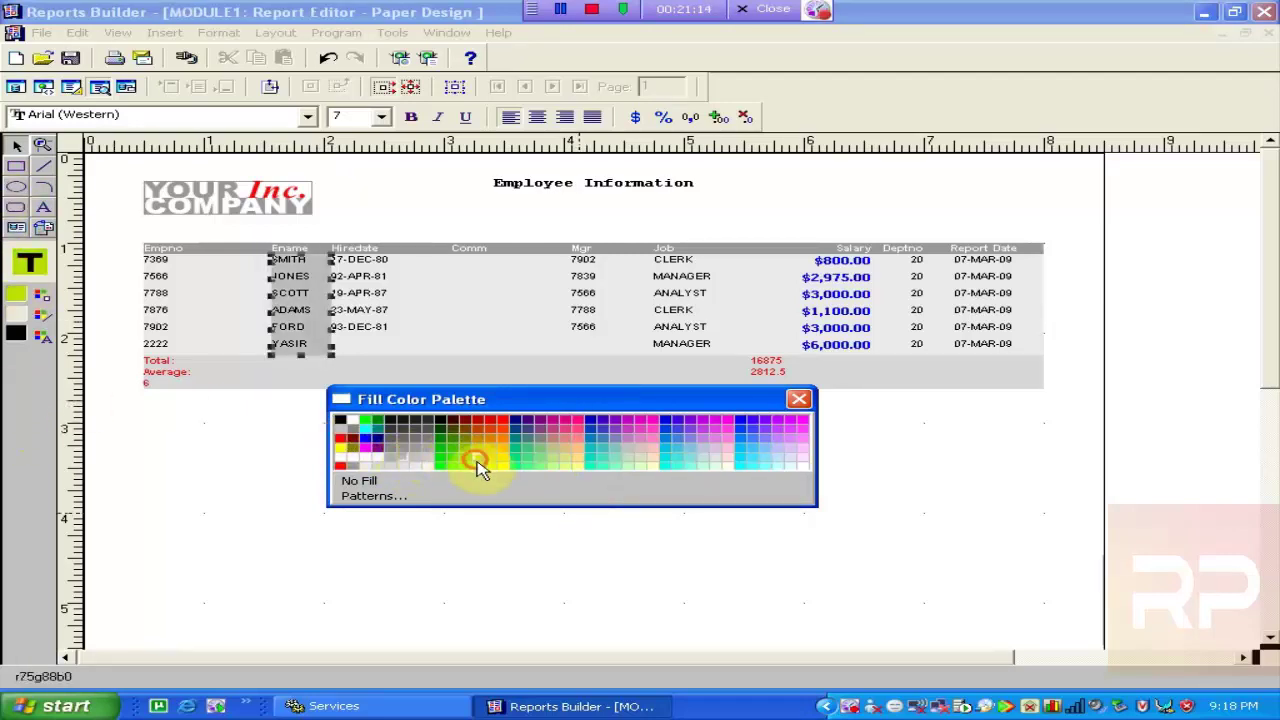
{"action": "left_click", "coordinate": [451, 457]}
{"action": "left_click", "coordinate": [428, 445]}
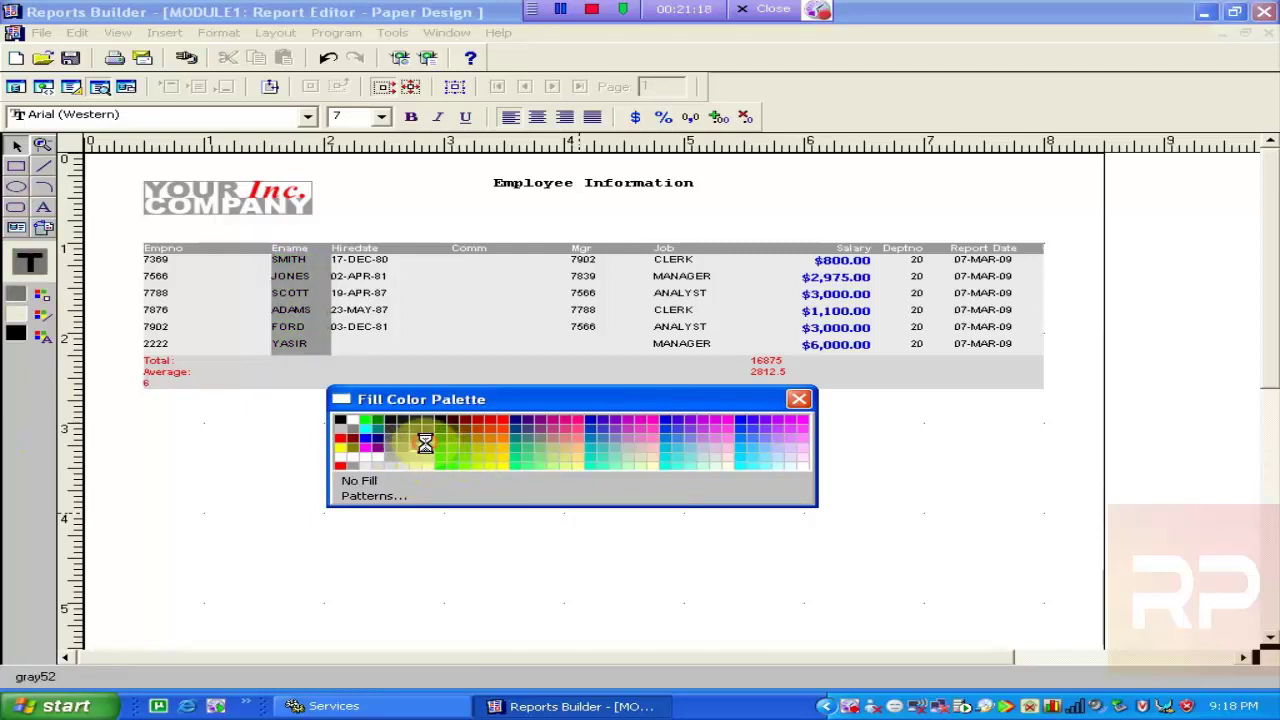
{"action": "left_click", "coordinate": [441, 455]}
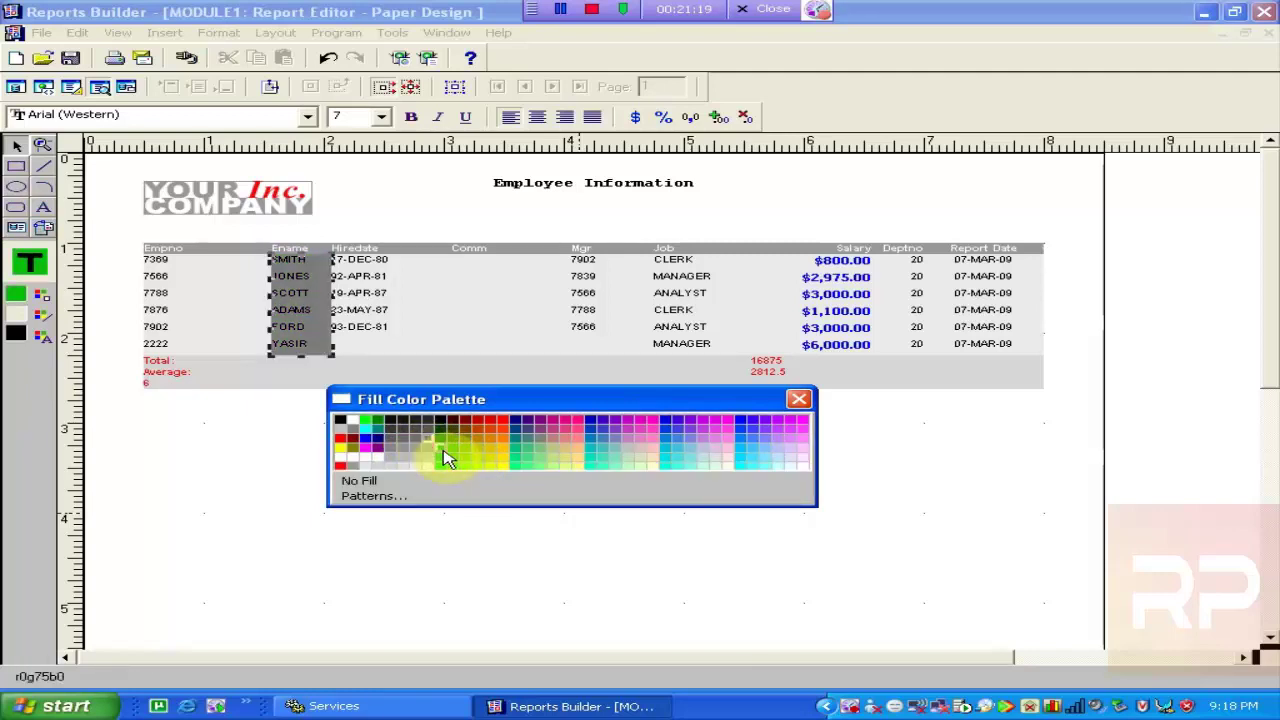
- Fill the Ename column's values with magenta, close the fill colour palette and select the Hiredate column's values
{"action": "left_click", "coordinate": [377, 452]}
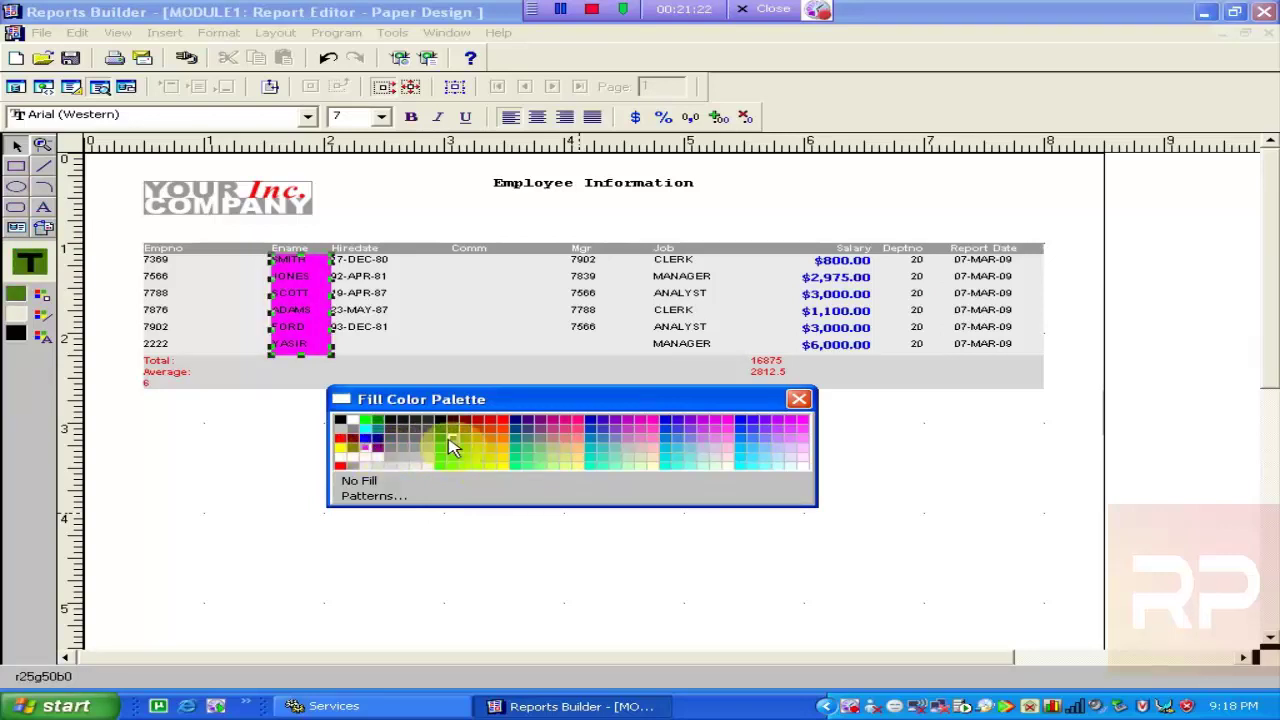
{"action": "left_click", "coordinate": [803, 402]}
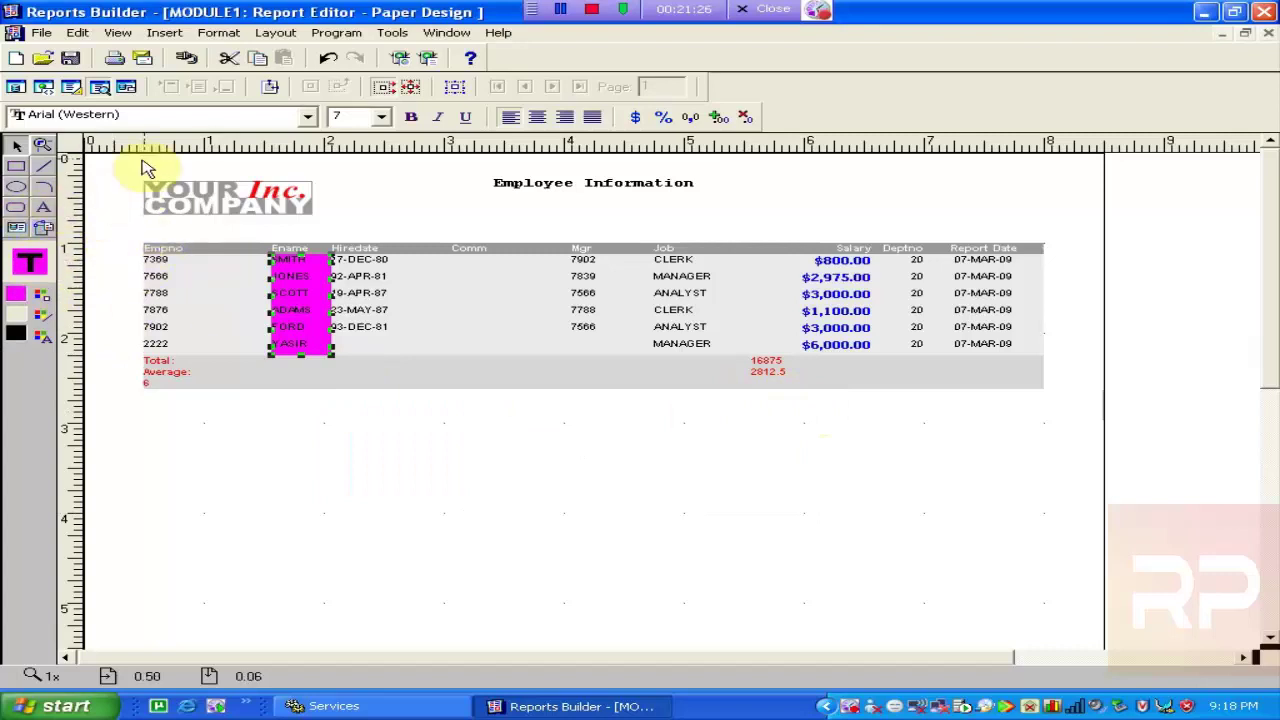
{"action": "left_click", "coordinate": [397, 287]}
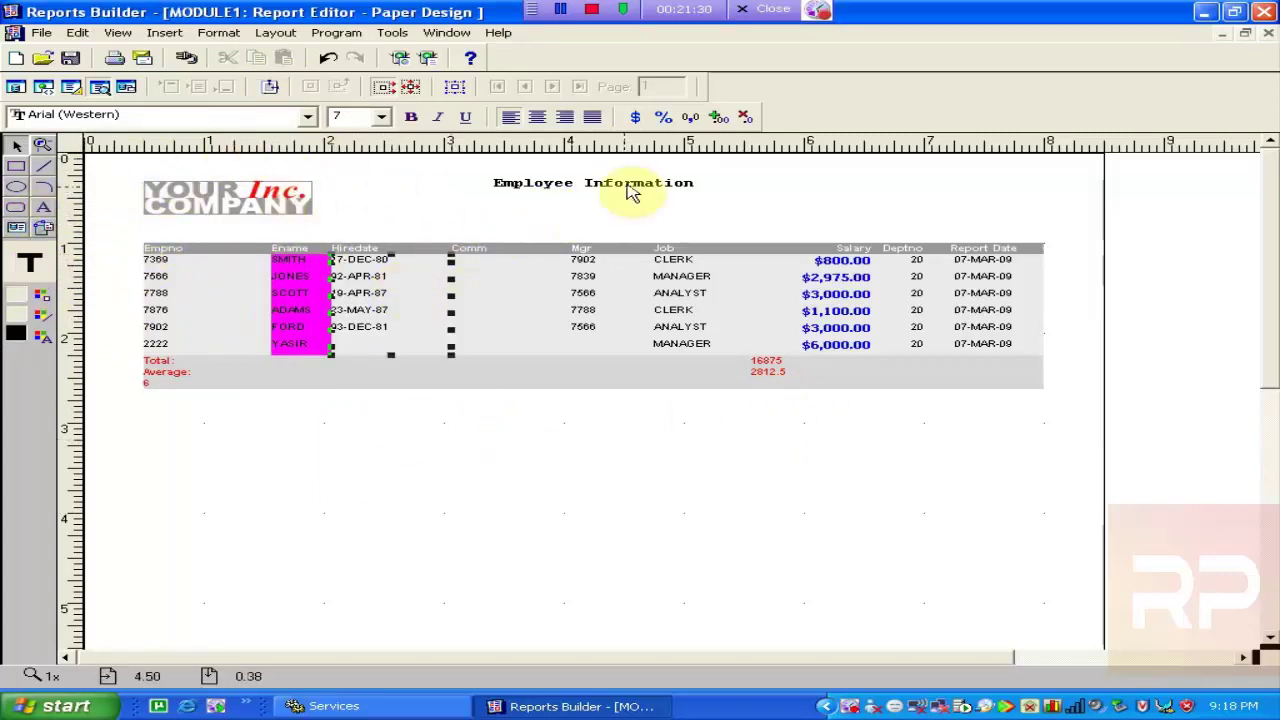
- Start saving the report in the reports folder on drive D, with Reports Binary (*.rdf) as the file type
{"action": "left_click", "coordinate": [75, 57]}
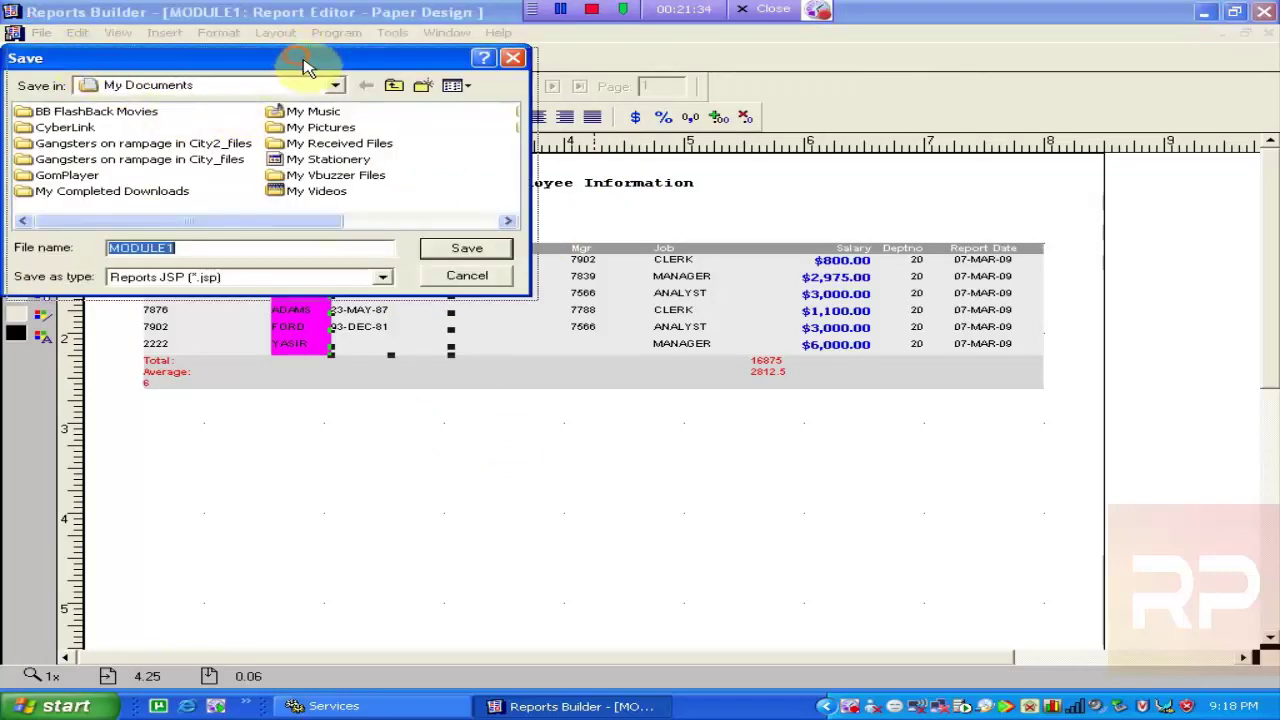
{"action": "left_click", "coordinate": [454, 143]}
{"action": "left_click", "coordinate": [455, 143]}
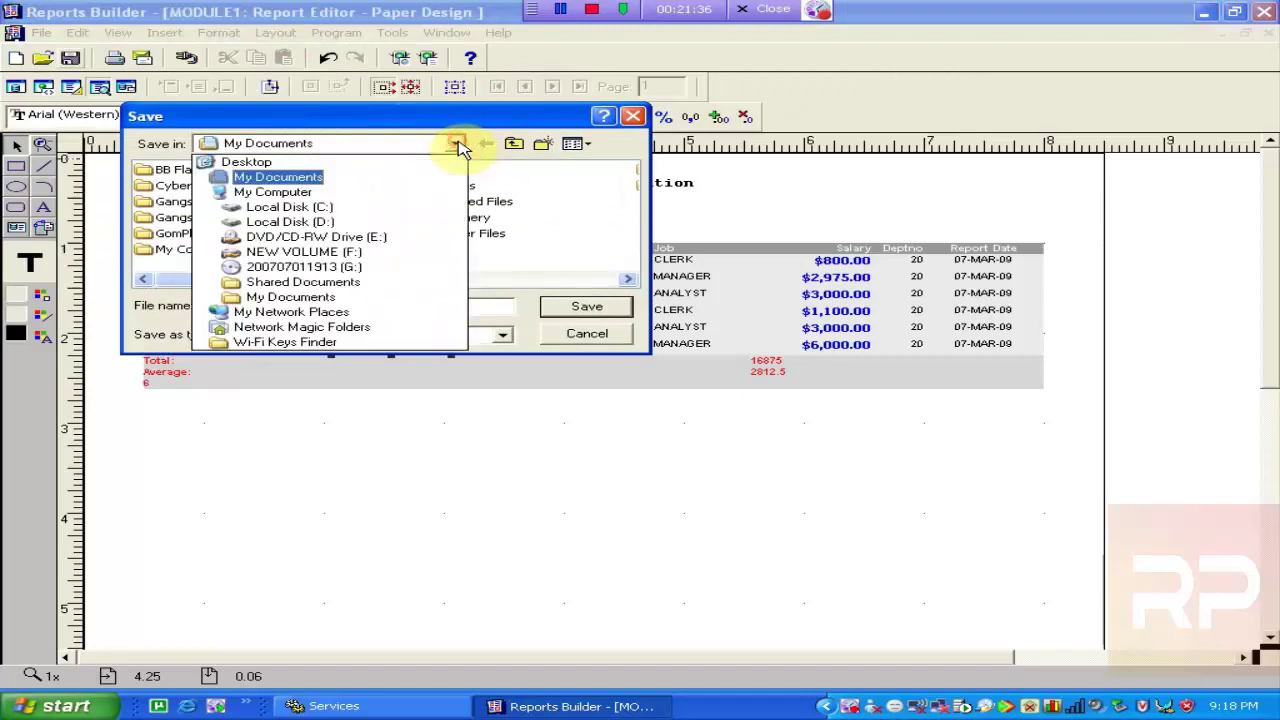
{"action": "left_click", "coordinate": [330, 221]}
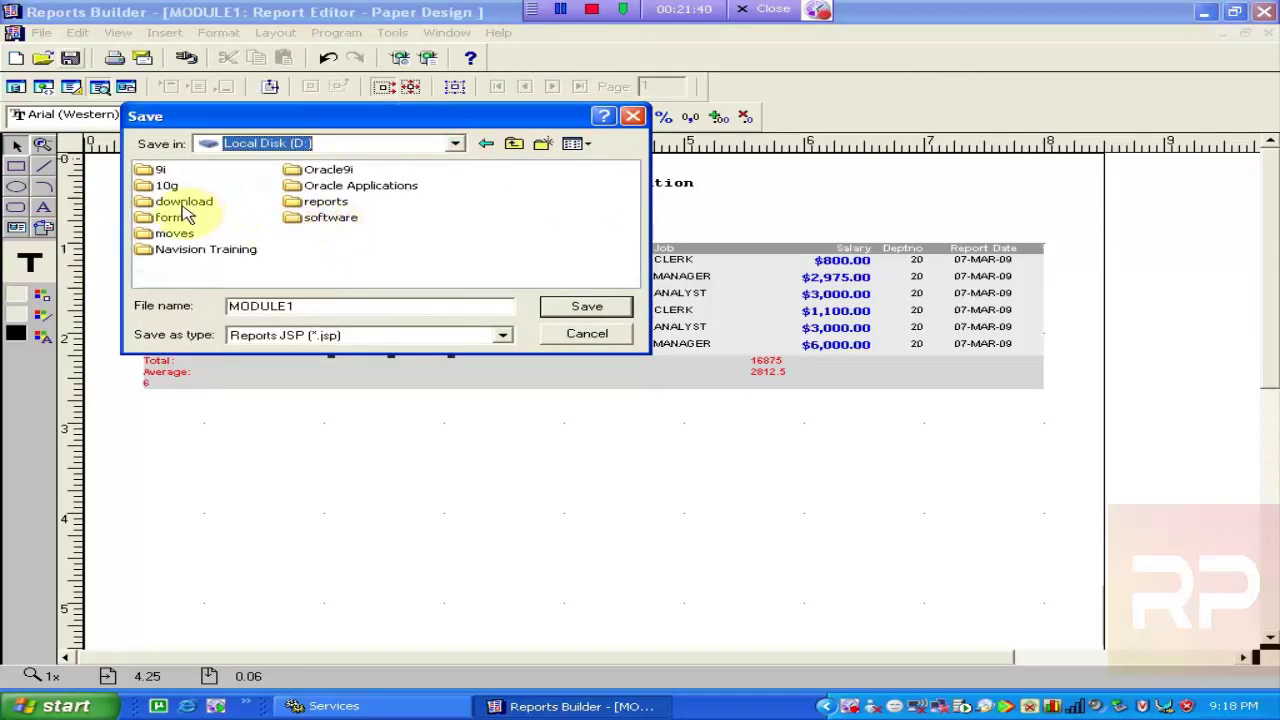
{"action": "double_click", "coordinate": [330, 205]}
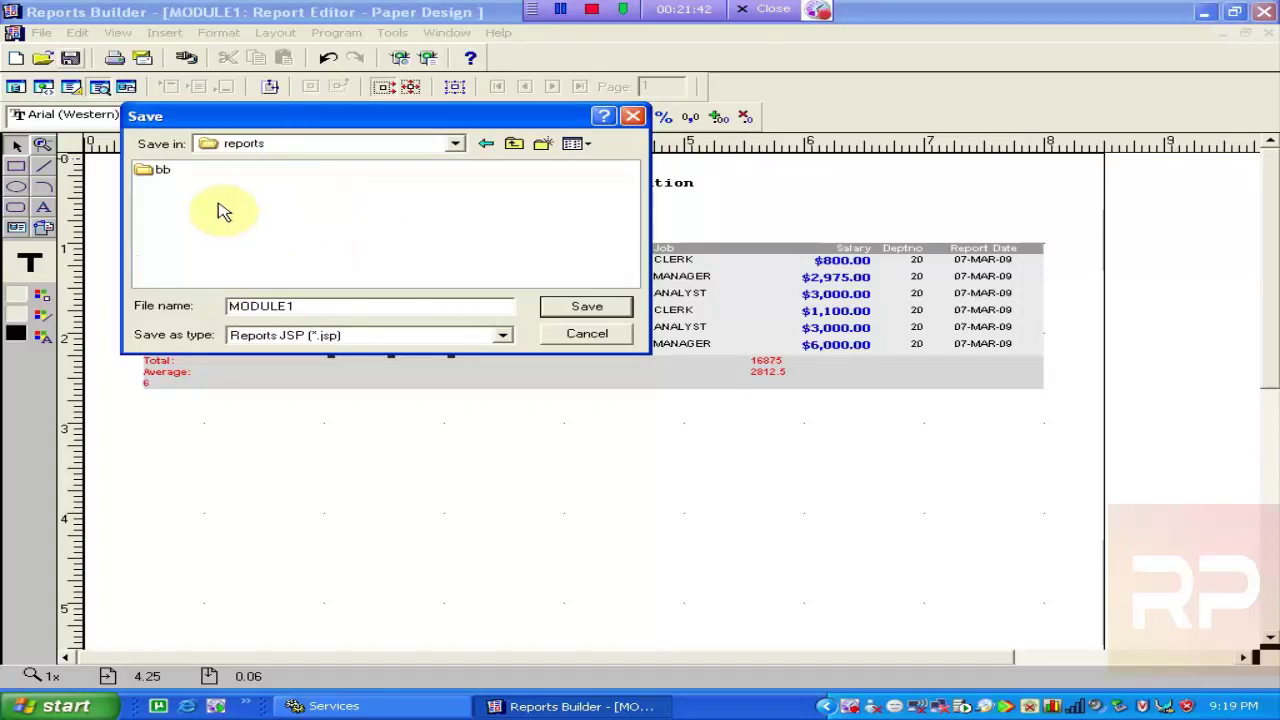
{"action": "left_click", "coordinate": [292, 305]}
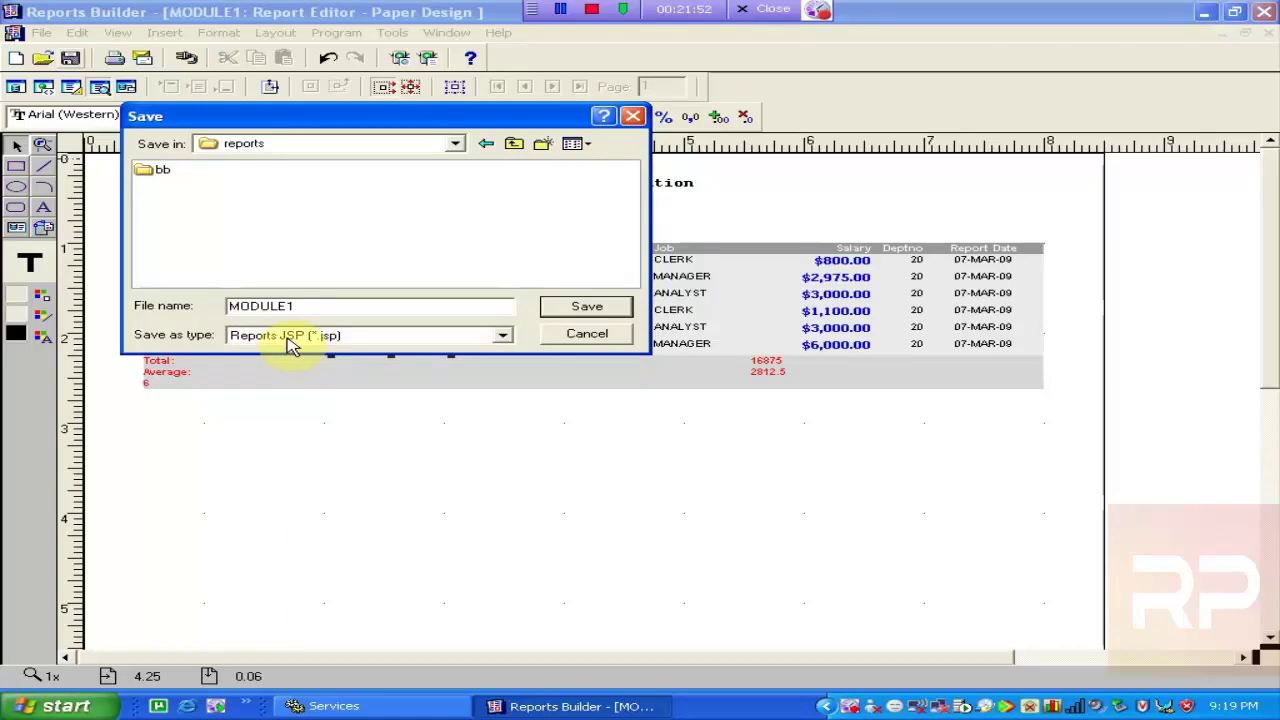
{"action": "left_click", "coordinate": [290, 337]}
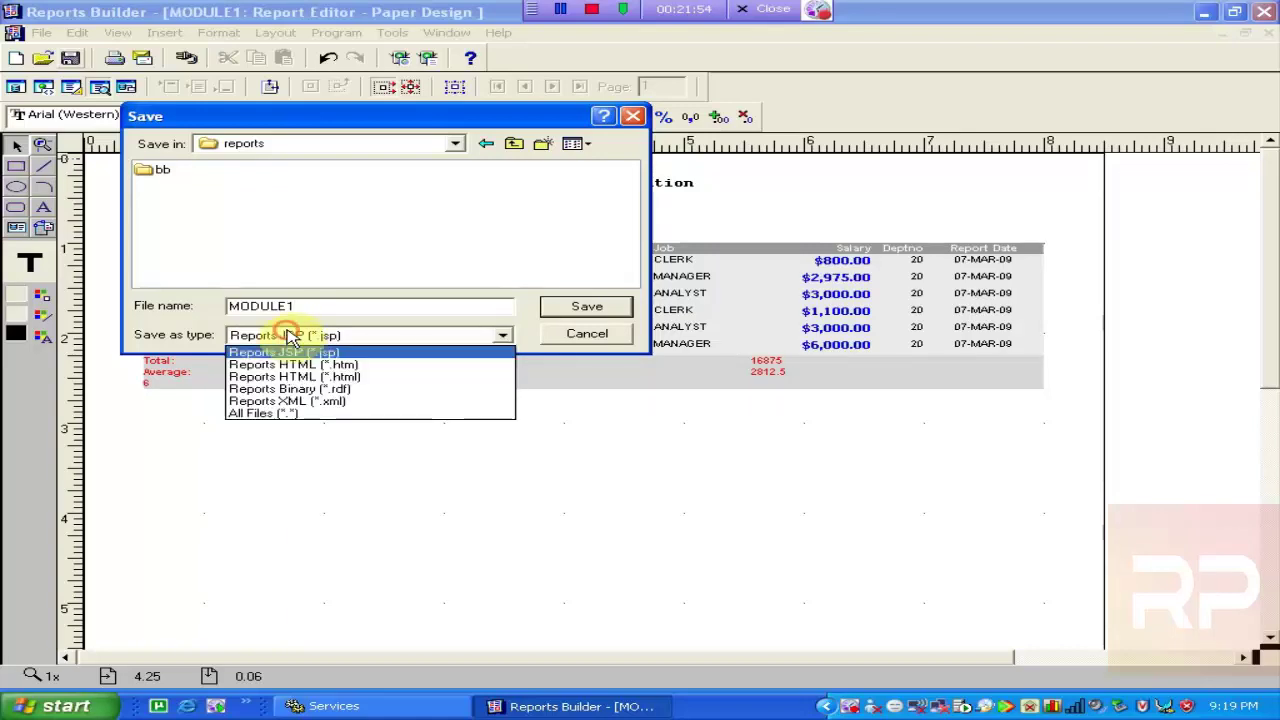
{"action": "left_click", "coordinate": [313, 390]}
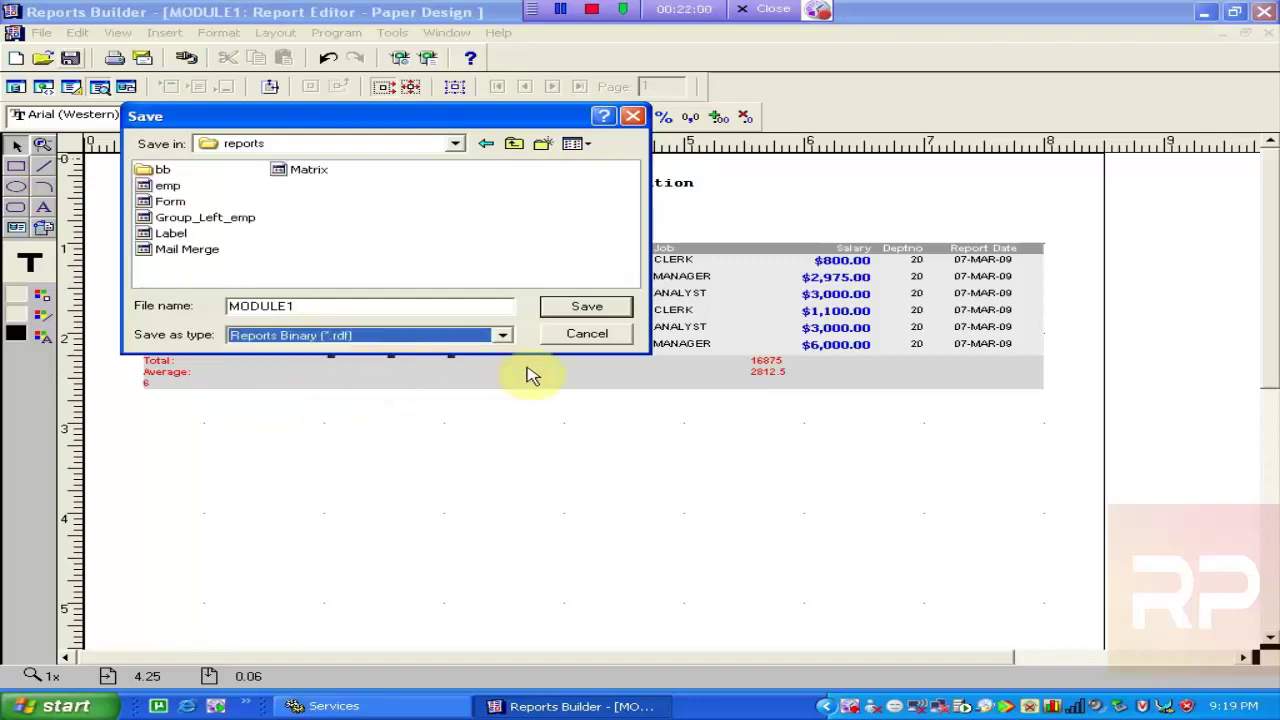
- Name the report file empRep and save it without replacing the existing emp file
{"action": "left_click_drag", "start_coordinate": [430, 308], "coordinate": [172, 278]}
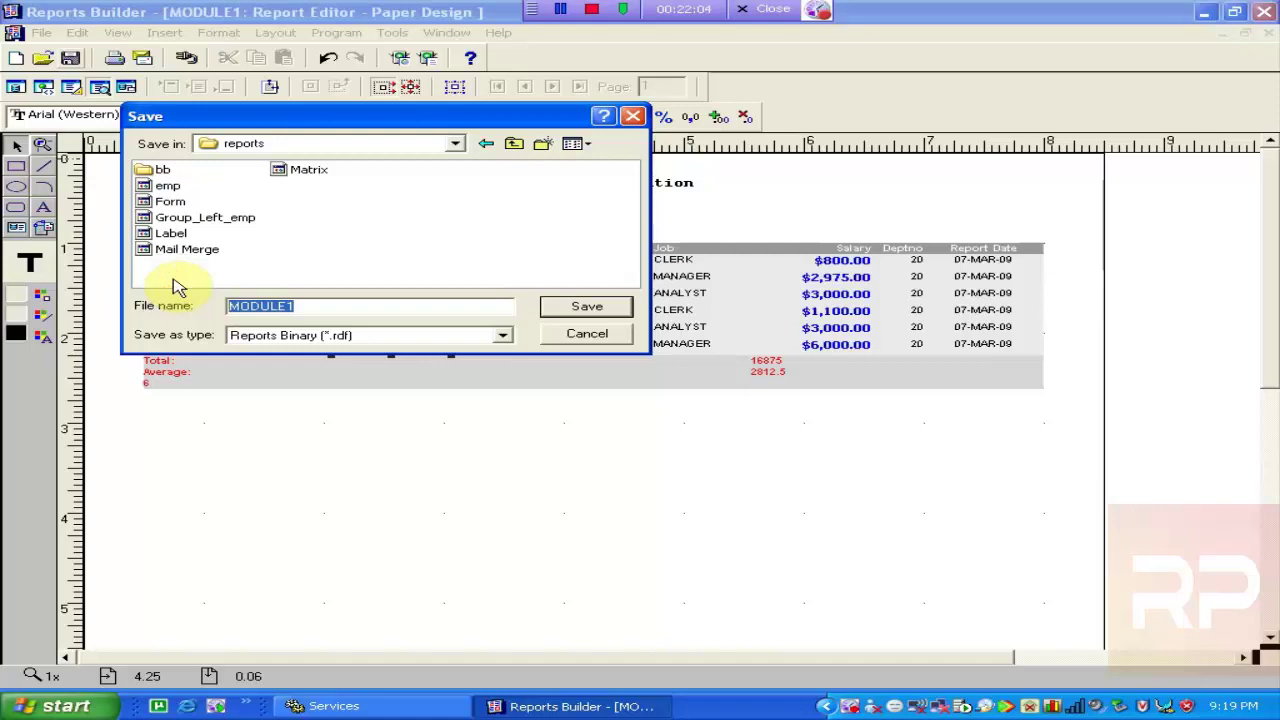
{"action": "type", "text": "emp"}
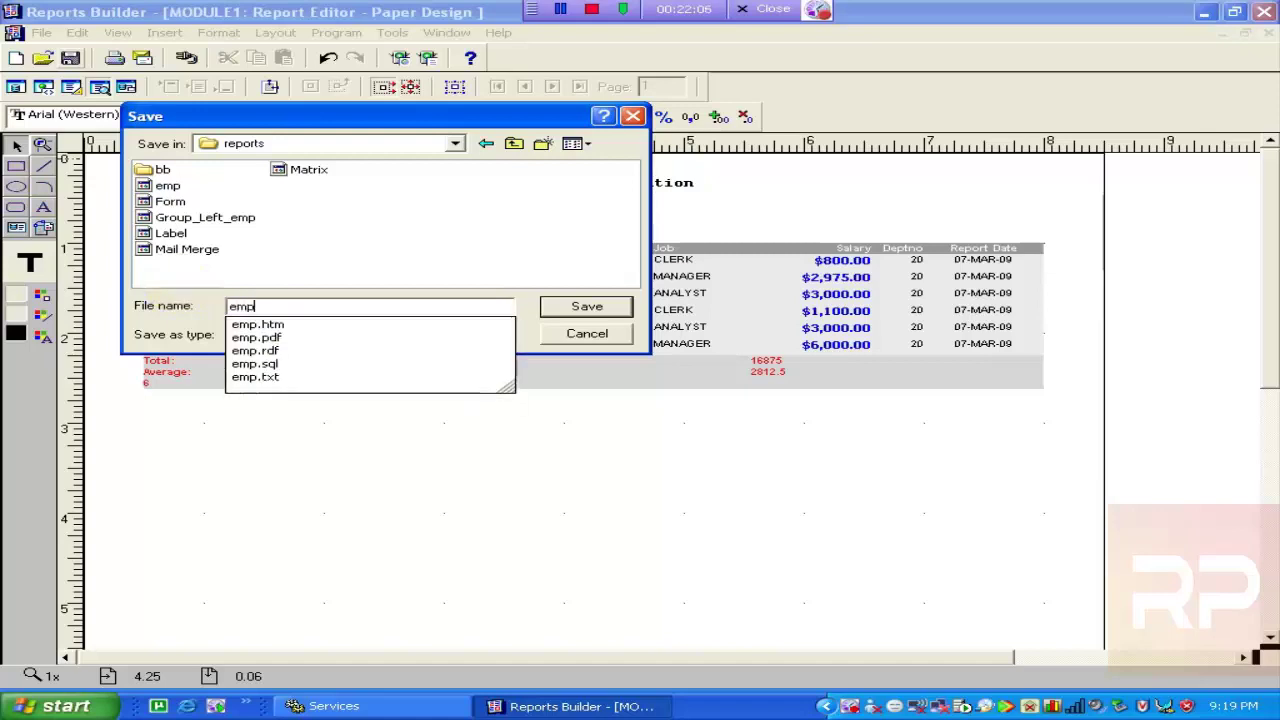
{"action": "type", "text": "re"}
{"action": "type", "text": "P"}
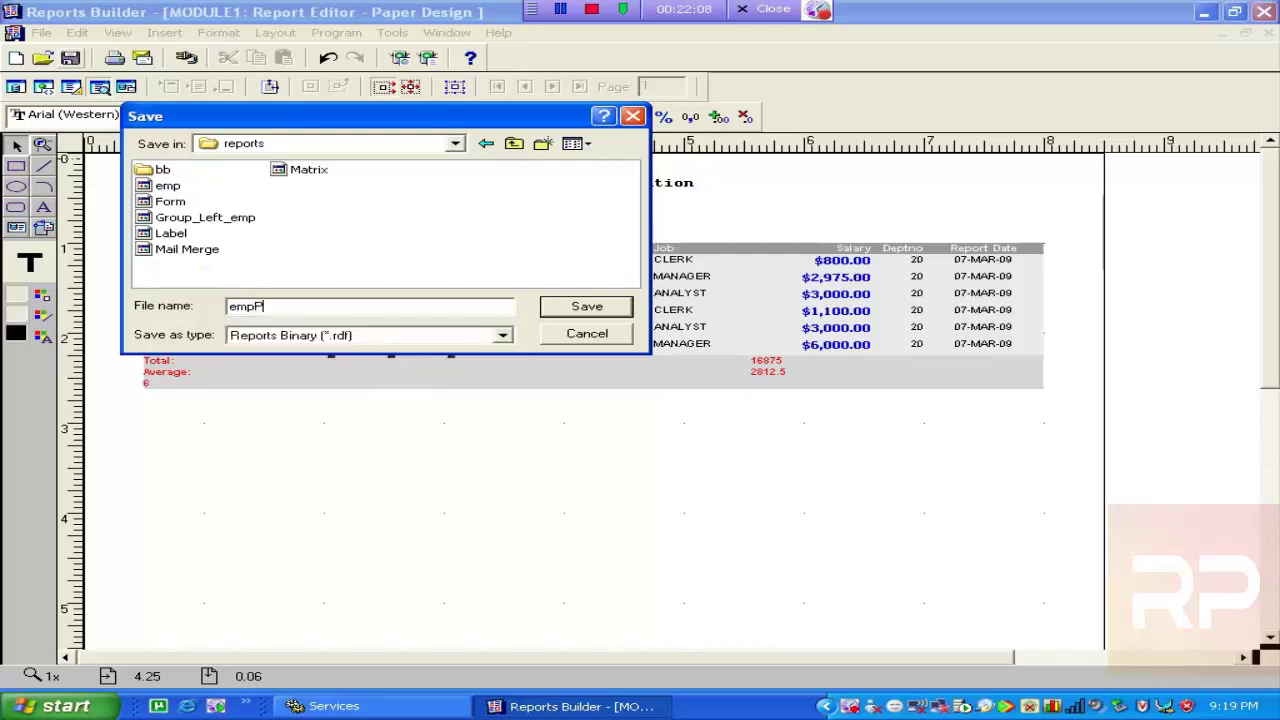
{"action": "key", "text": "BackSpace"}
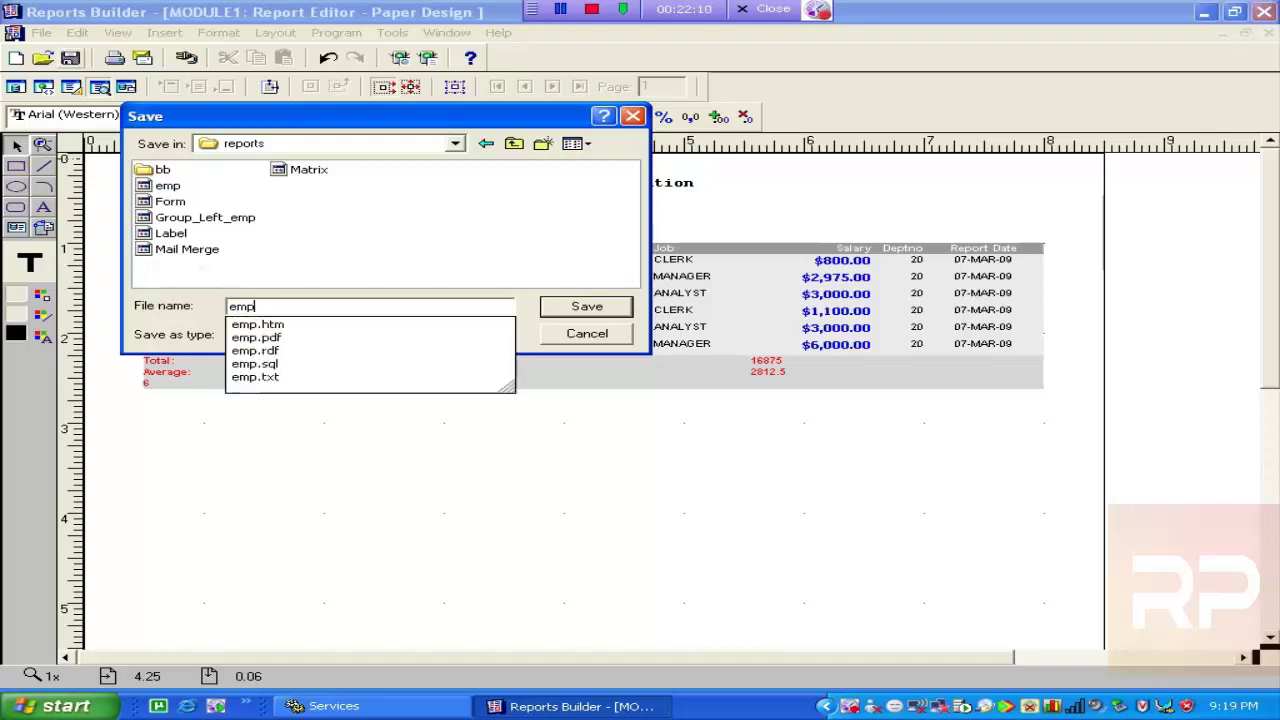
{"action": "key", "text": "Return"}
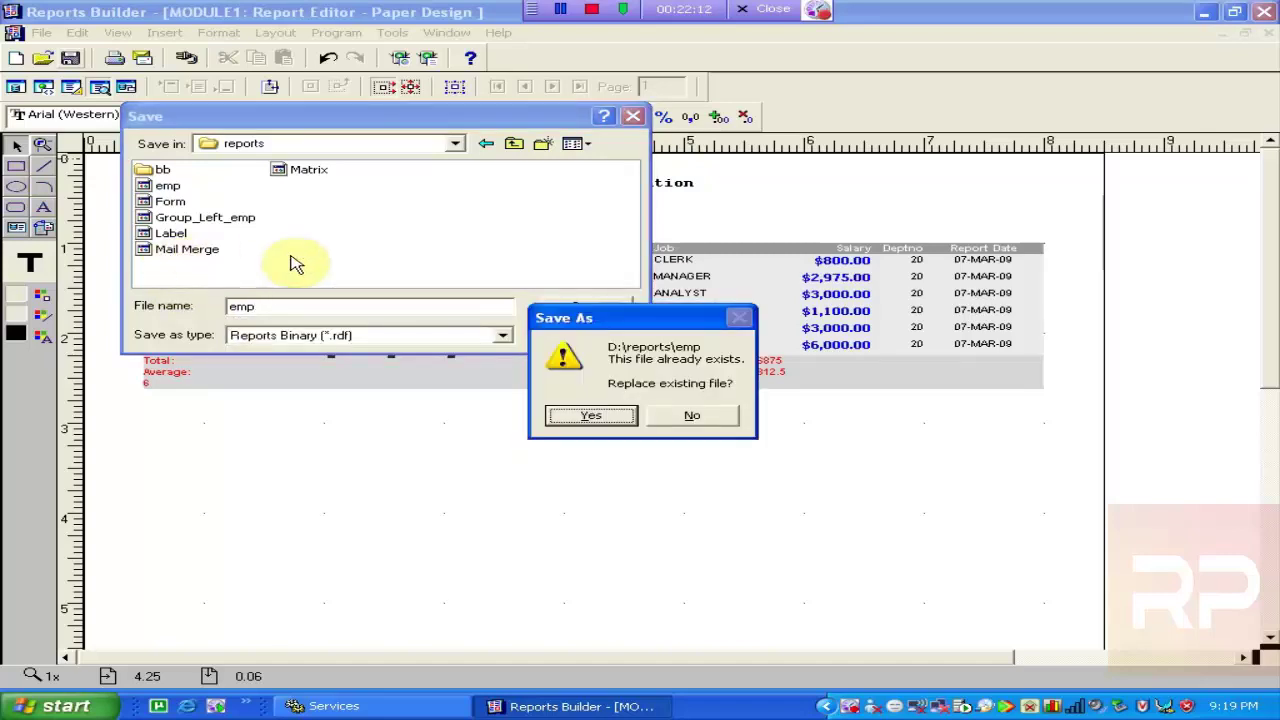
{"action": "left_click", "coordinate": [716, 416]}
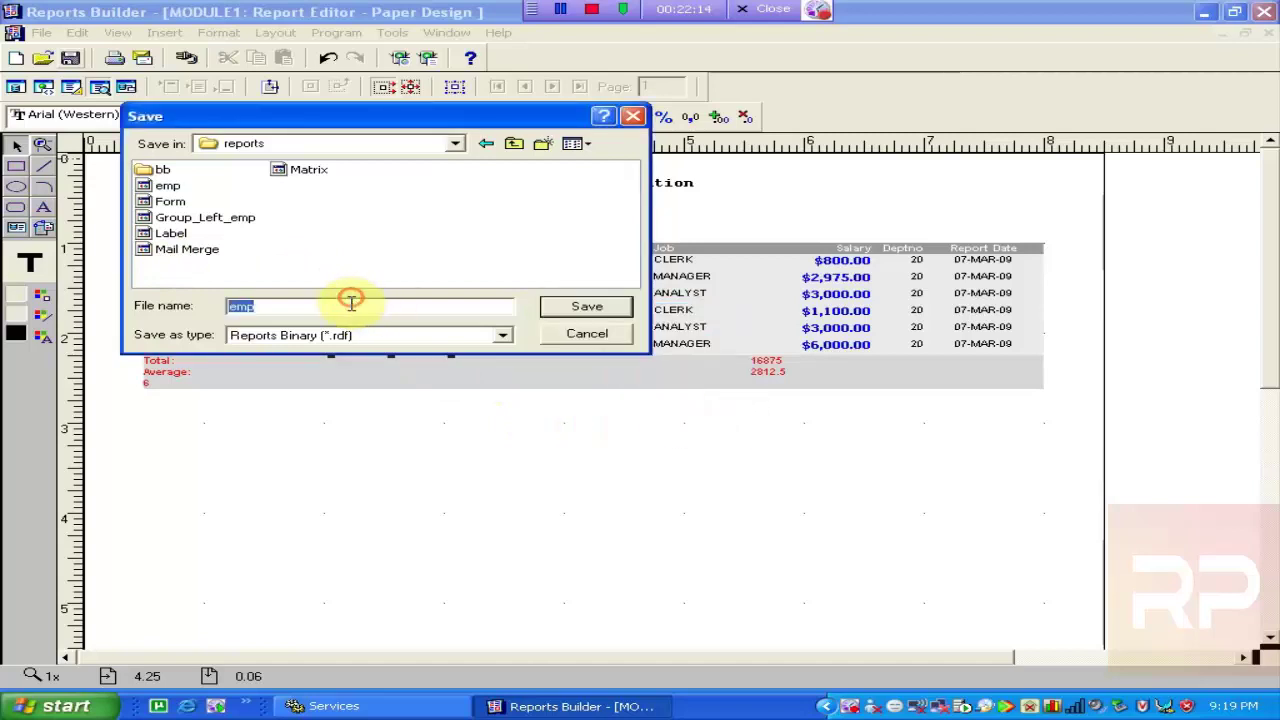
{"action": "left_click", "coordinate": [351, 302]}
{"action": "type", "text": "Rep"}
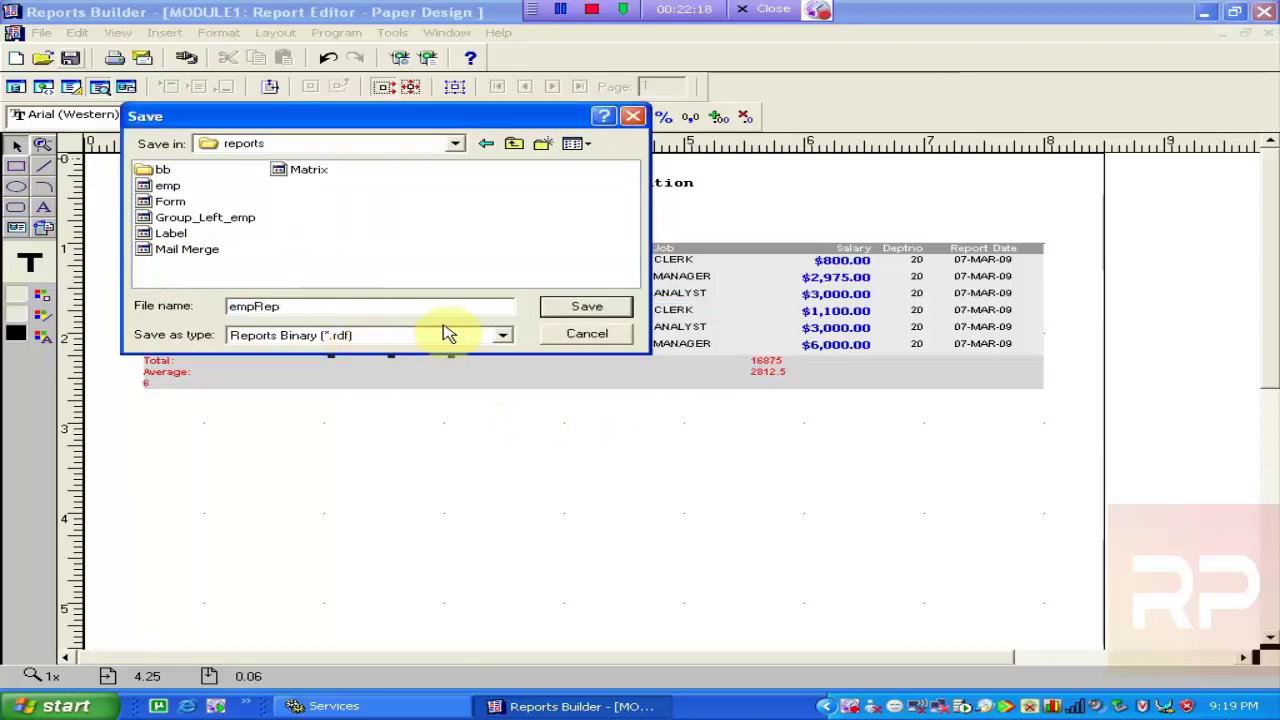
{"action": "left_click", "coordinate": [560, 306]}
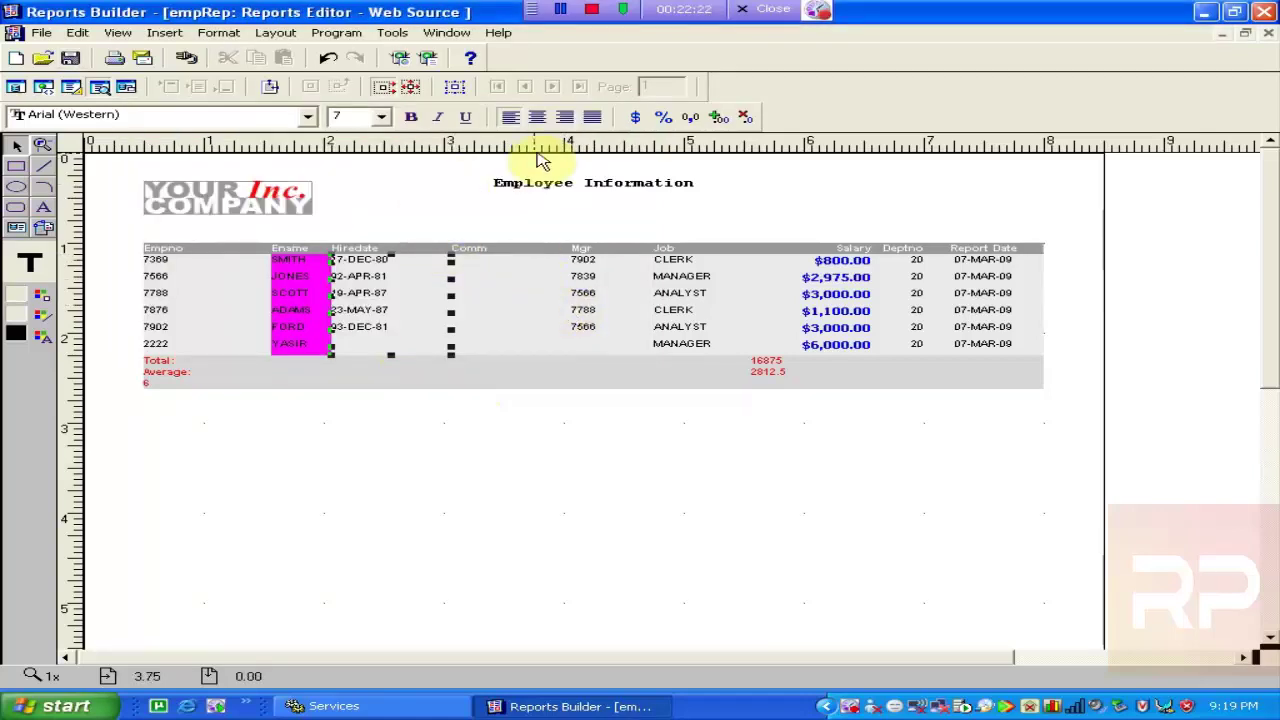
- Center the Hiredate column's values
{"action": "left_click", "coordinate": [540, 115]}
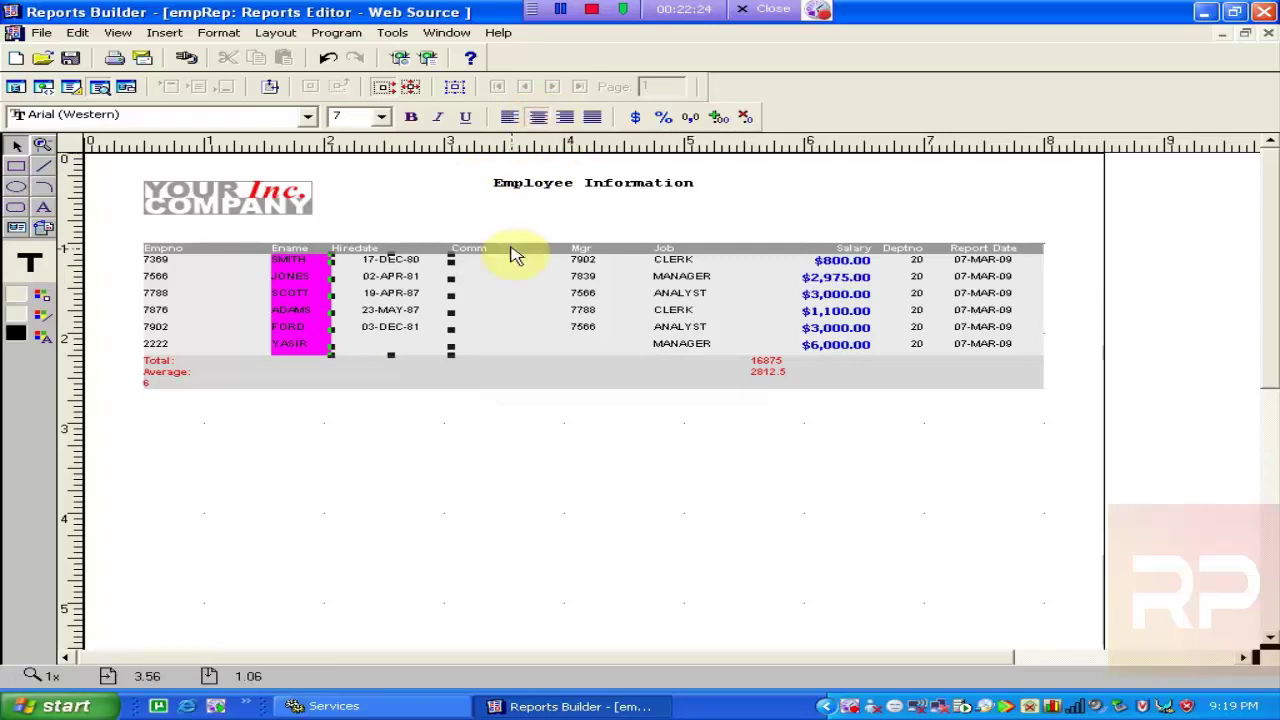
{"action": "left_click", "coordinate": [509, 285]}
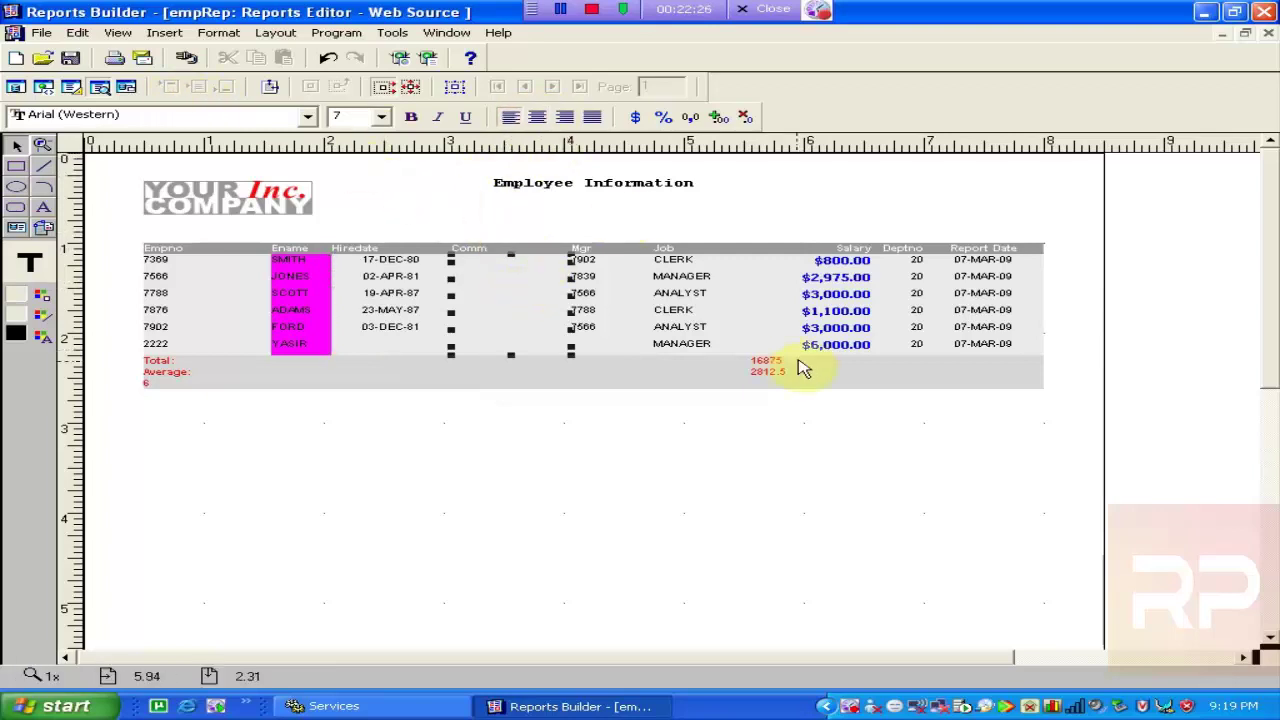
{"action": "left_click", "coordinate": [1085, 450]}
- Set the text of the whole report table, including headings and summary rows, to Tahoma without bold
{"action": "left_click_drag", "start_coordinate": [1174, 451], "coordinate": [134, 229]}
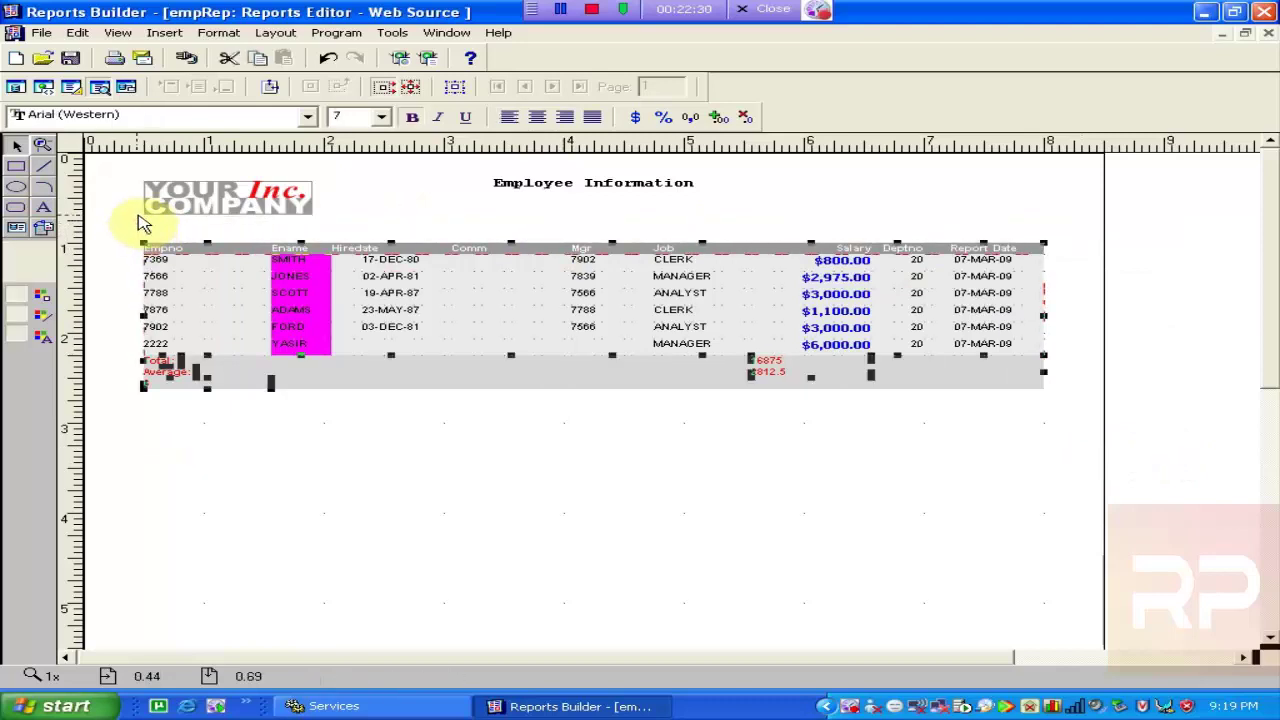
{"action": "left_click", "coordinate": [184, 117]}
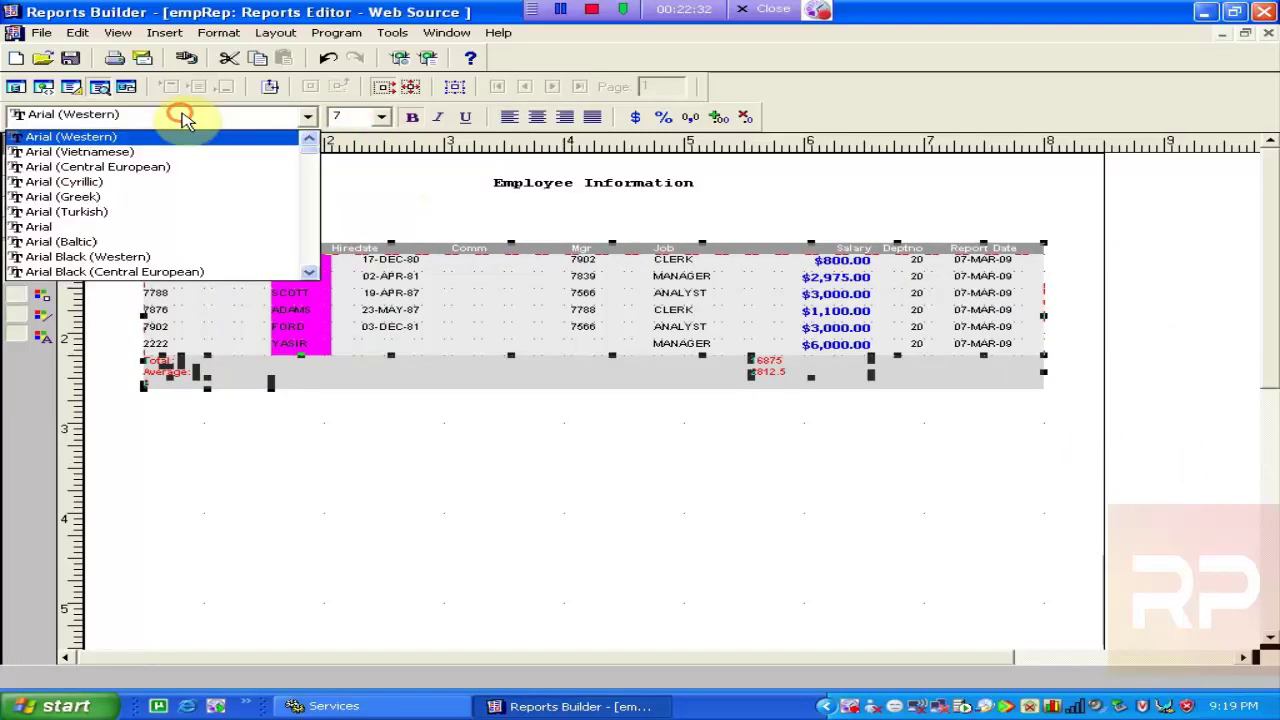
{"action": "type", "text": "t"}
{"action": "key", "text": "Return"}
{"action": "left_click", "coordinate": [177, 115]}
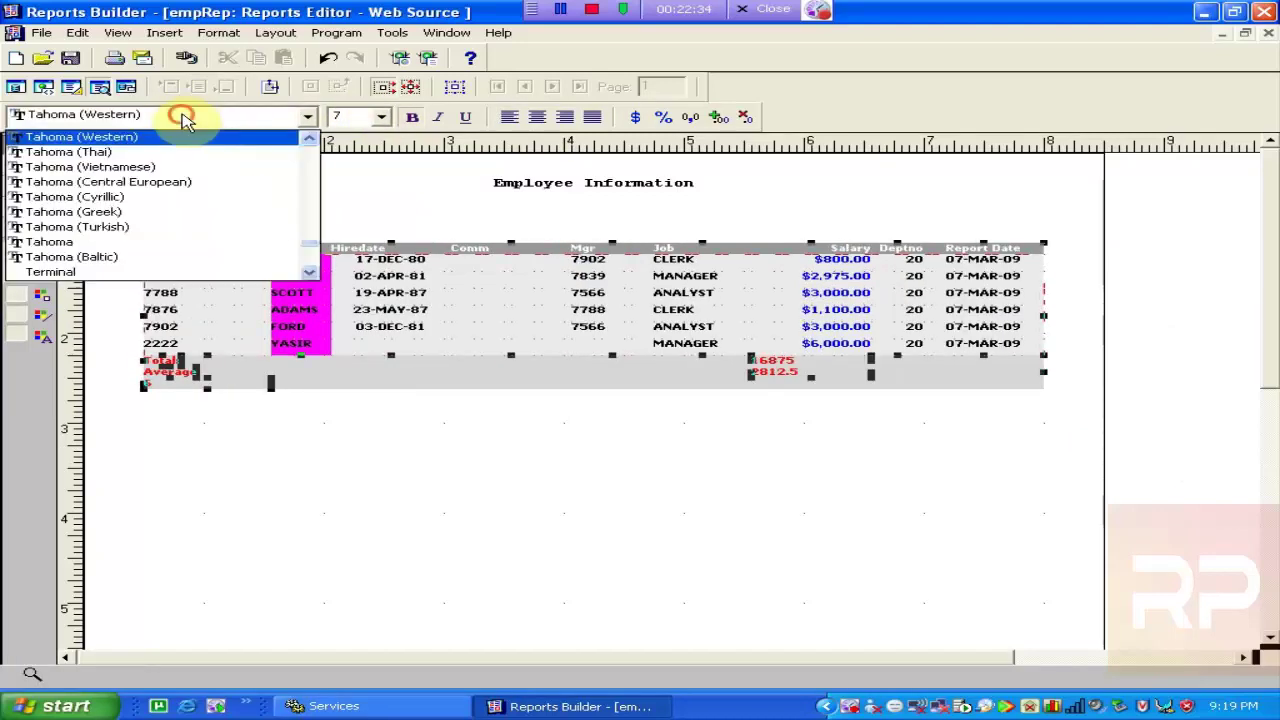
{"action": "left_click", "coordinate": [137, 242]}
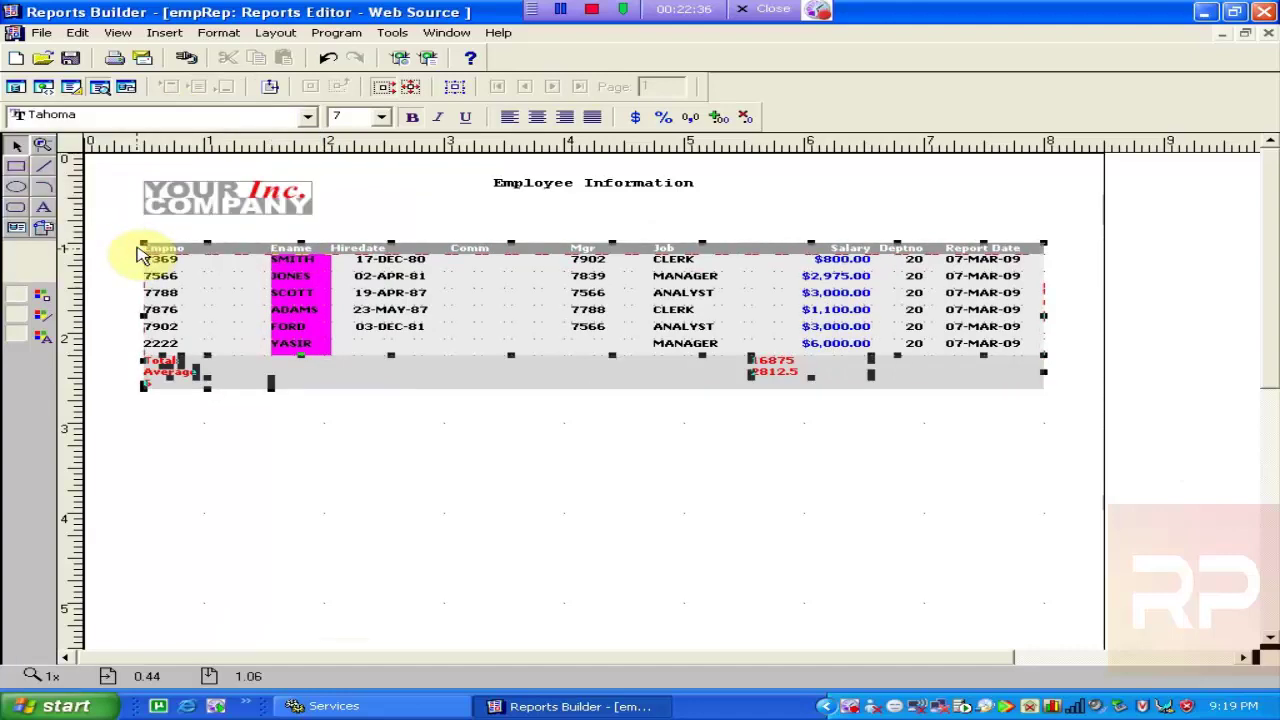
{"action": "left_click", "coordinate": [412, 117]}
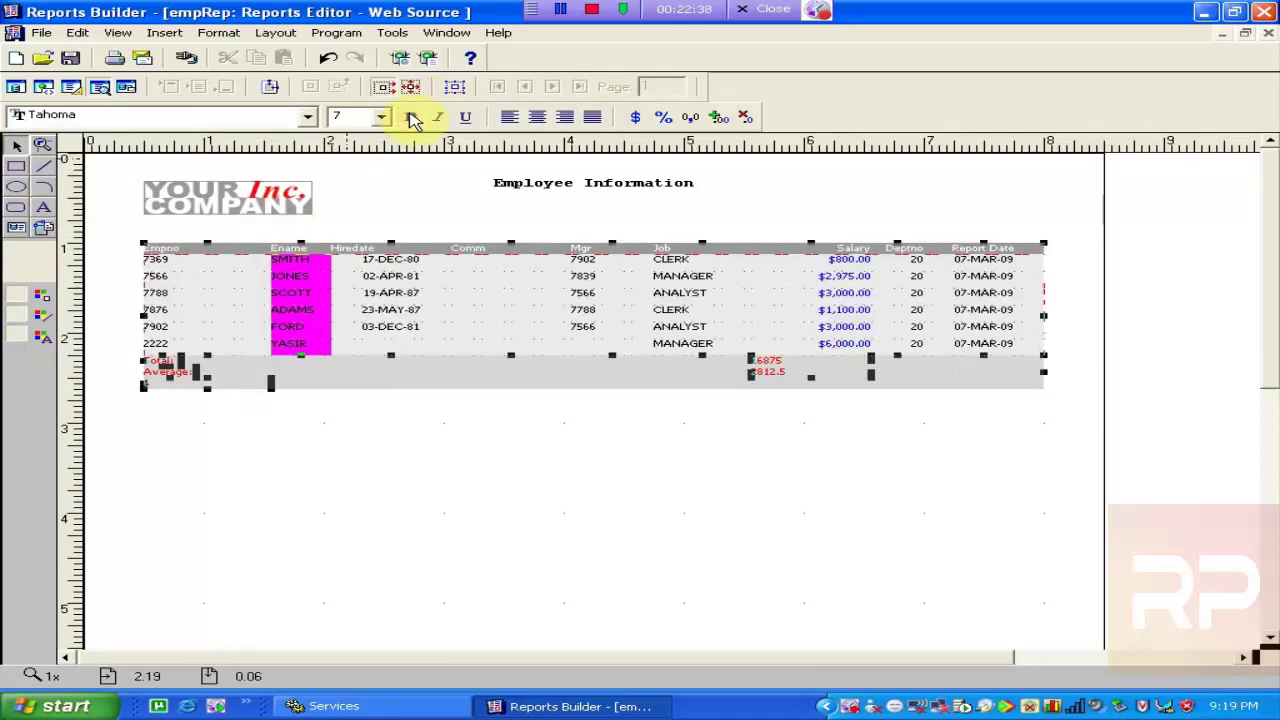
{"action": "left_click", "coordinate": [683, 516]}
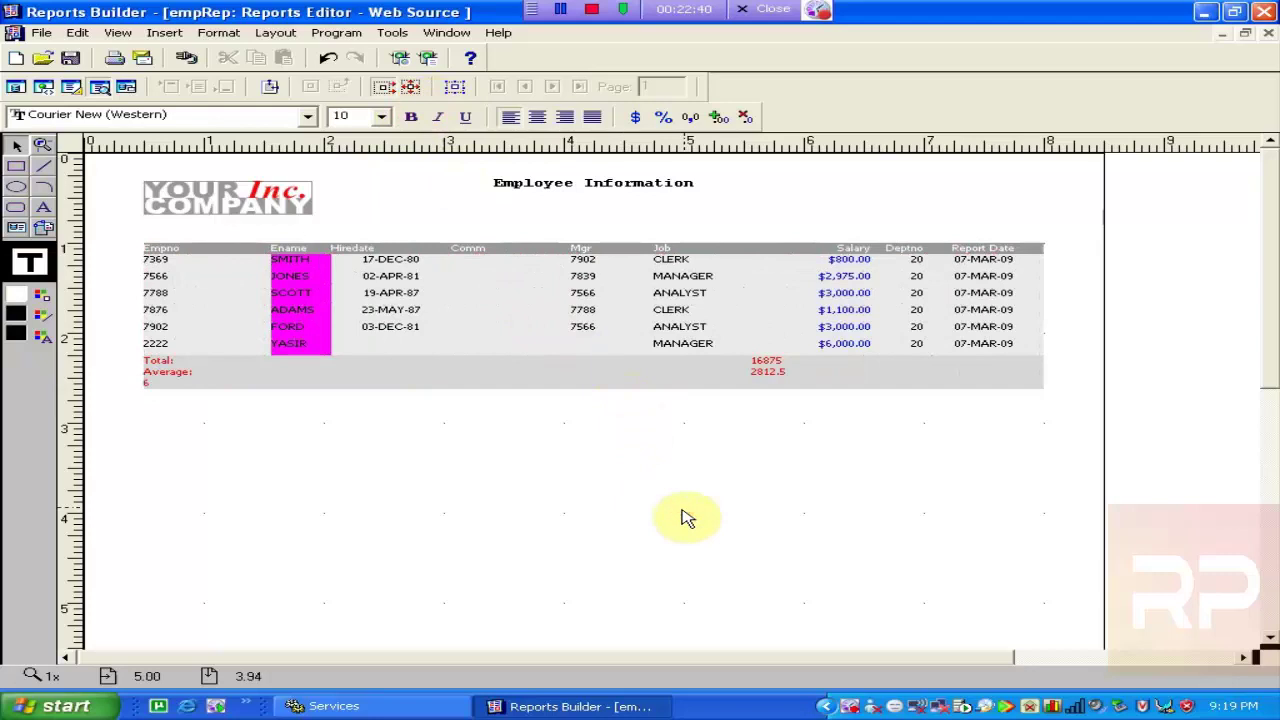
- Try narrowing the salary total field in the Total row, and undo the resize
{"action": "left_click", "coordinate": [766, 363]}
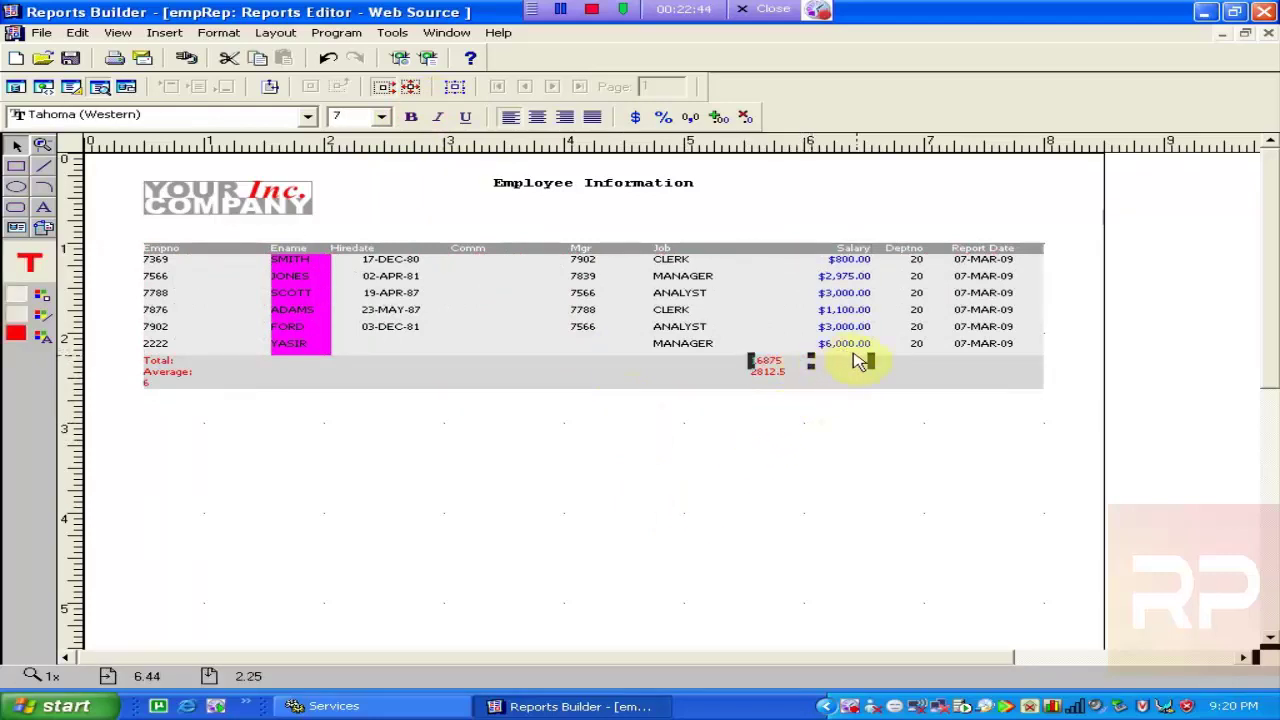
{"action": "left_click_drag", "start_coordinate": [877, 368], "coordinate": [833, 366]}
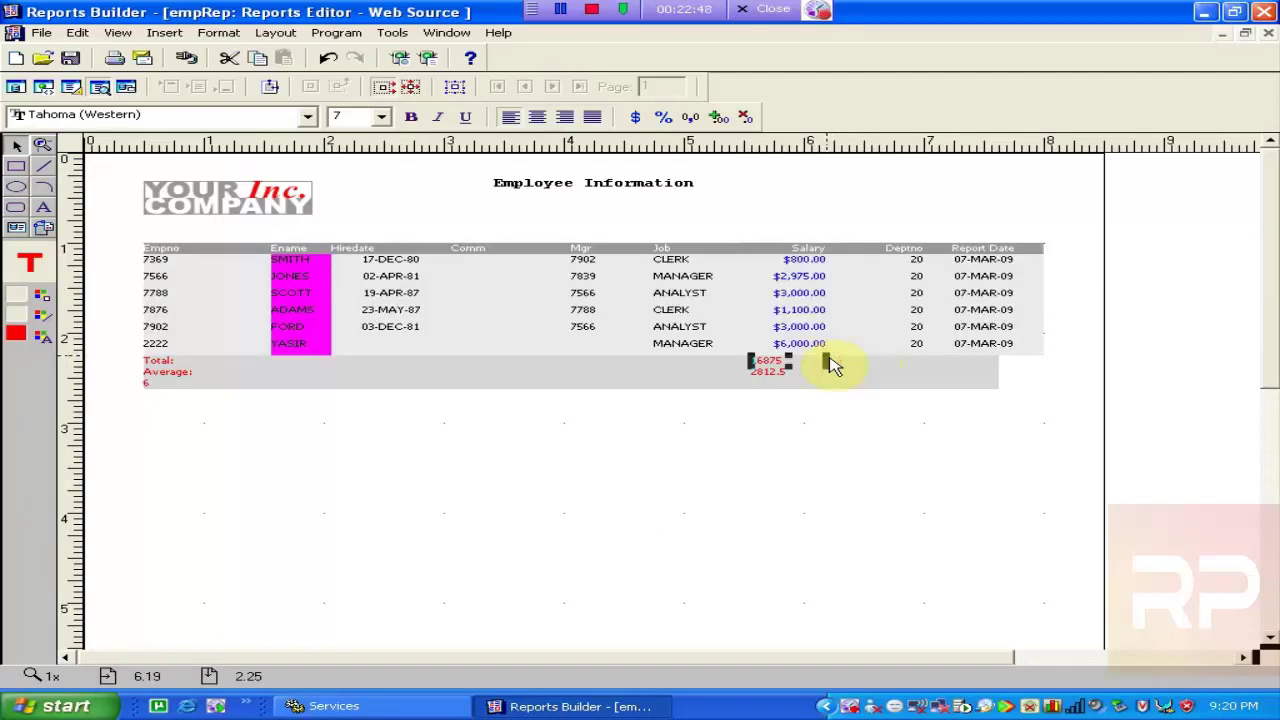
{"action": "key", "text": "ctrl+z"}
{"action": "left_click", "coordinate": [873, 425]}
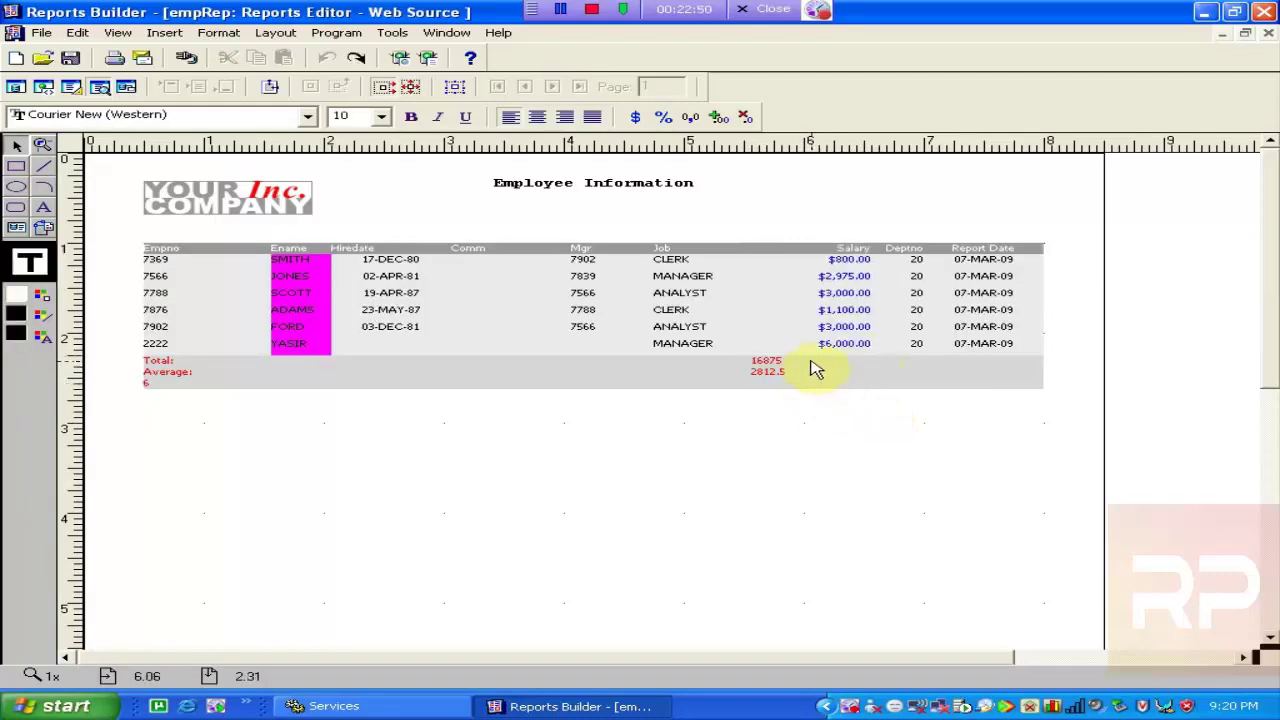
- Right-align the total and average values below the Salary column
{"action": "left_click", "coordinate": [796, 366]}
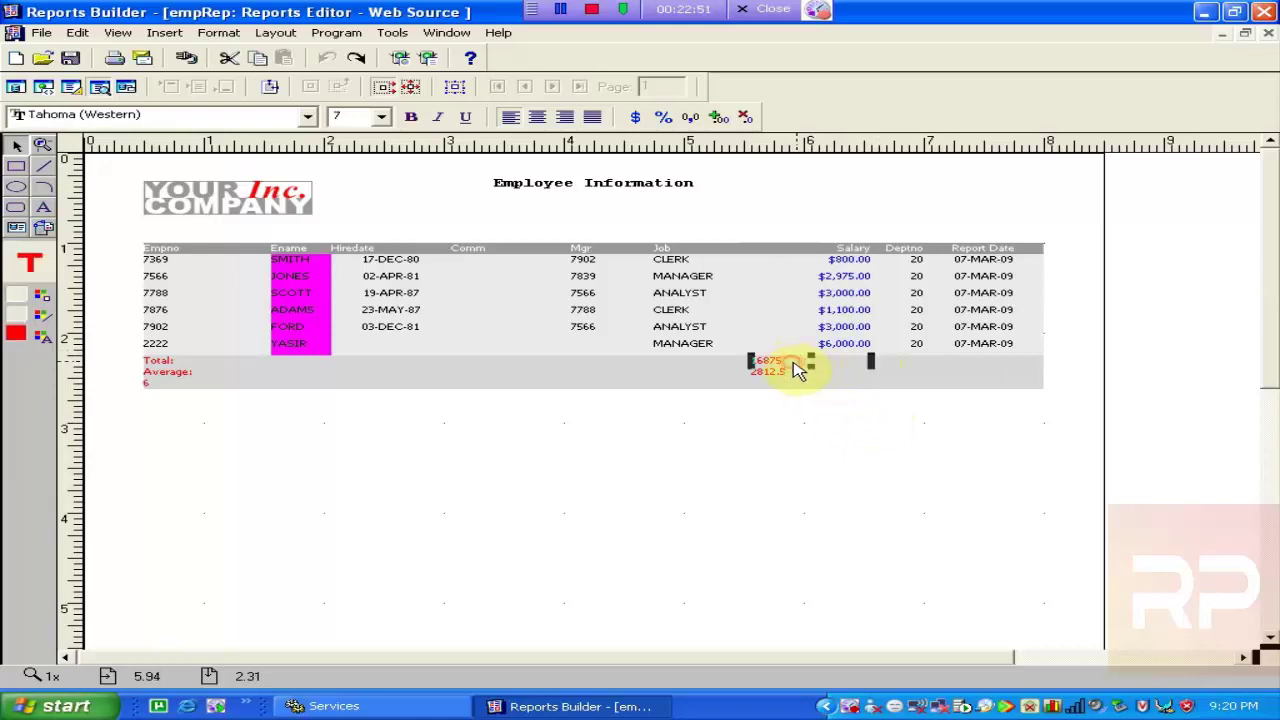
{"action": "left_click", "coordinate": [565, 117]}
{"action": "left_click", "coordinate": [760, 371]}
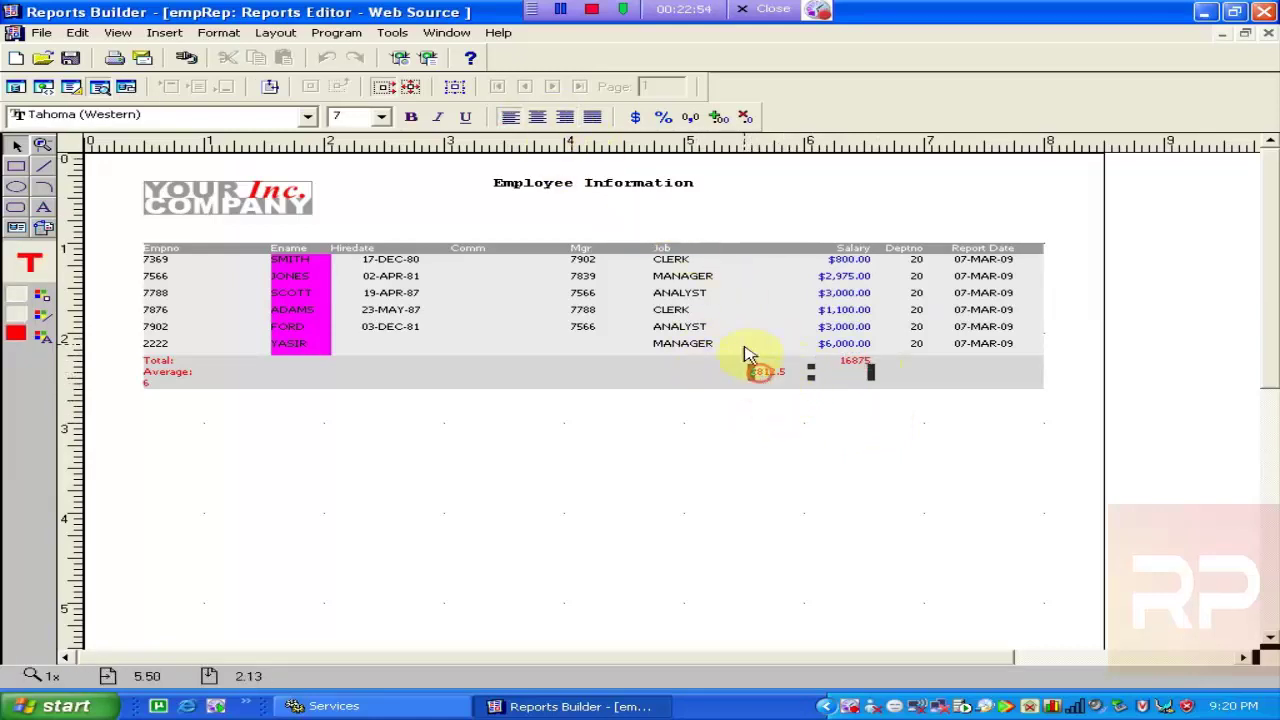
{"action": "left_click", "coordinate": [565, 117]}
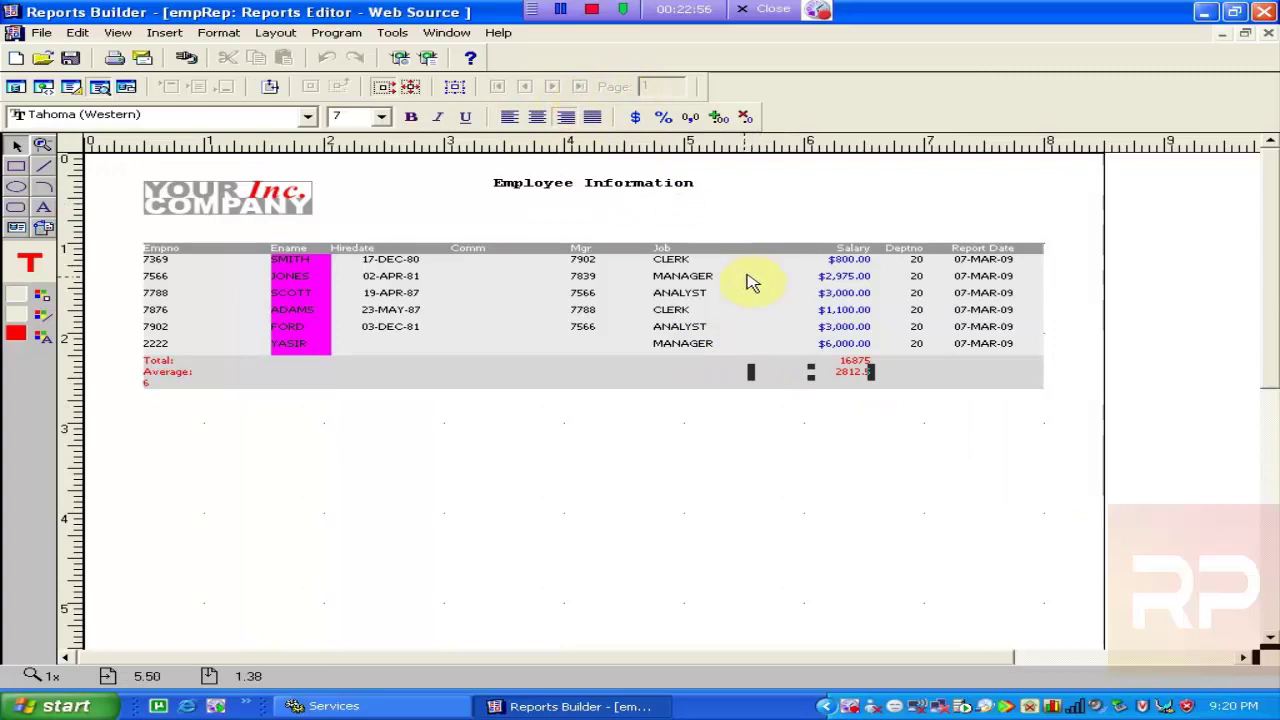
- Center the count value in its field below the Average label
{"action": "left_click", "coordinate": [178, 374]}
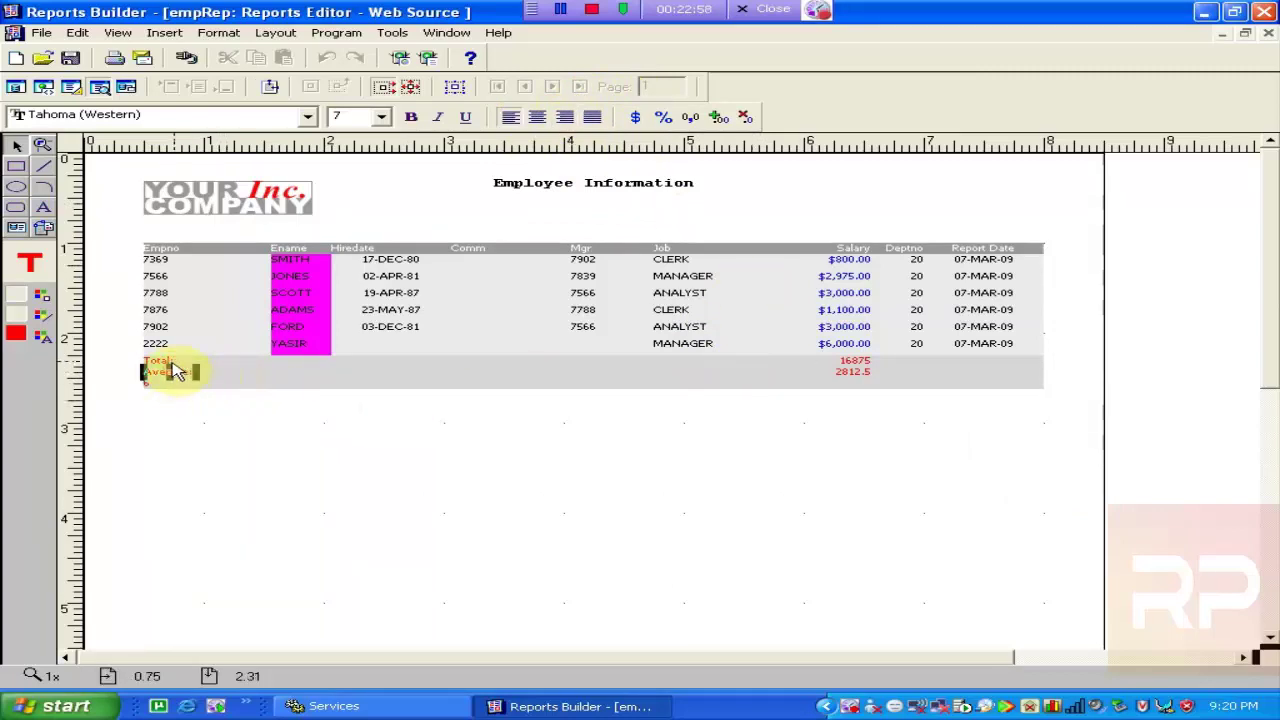
{"action": "left_click_drag", "start_coordinate": [176, 372], "coordinate": [177, 381]}
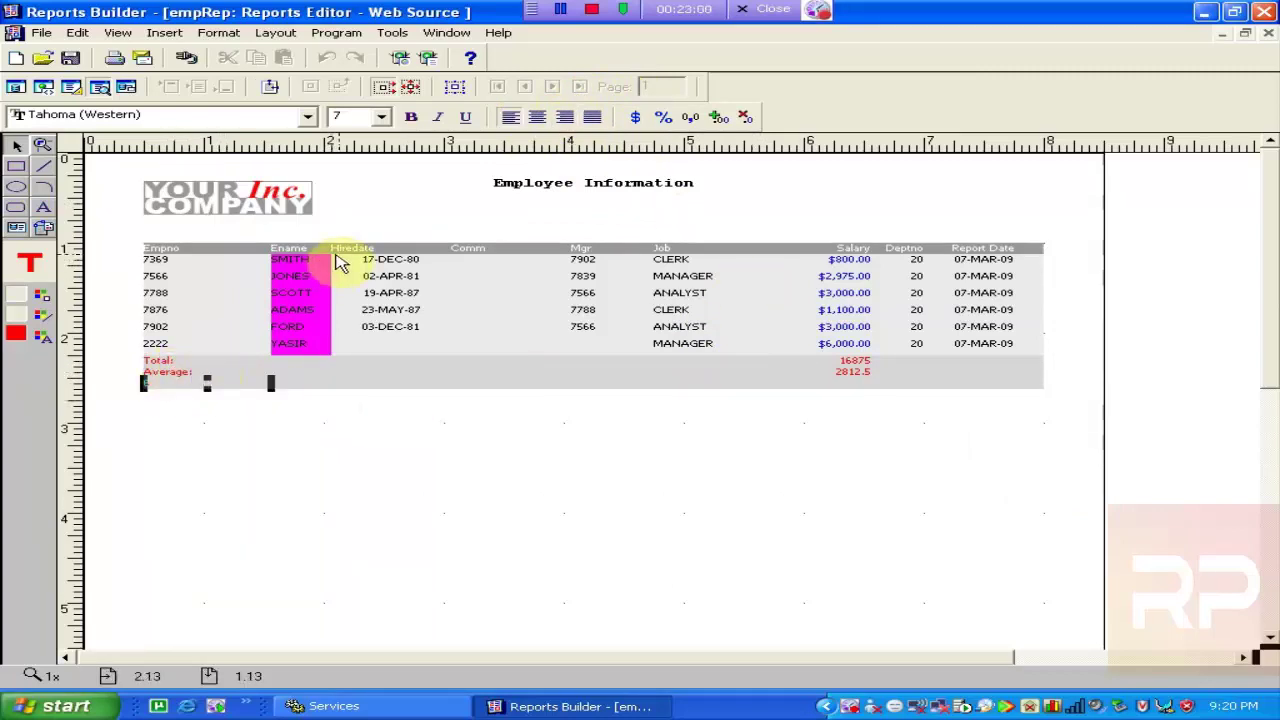
{"action": "left_click", "coordinate": [537, 117]}
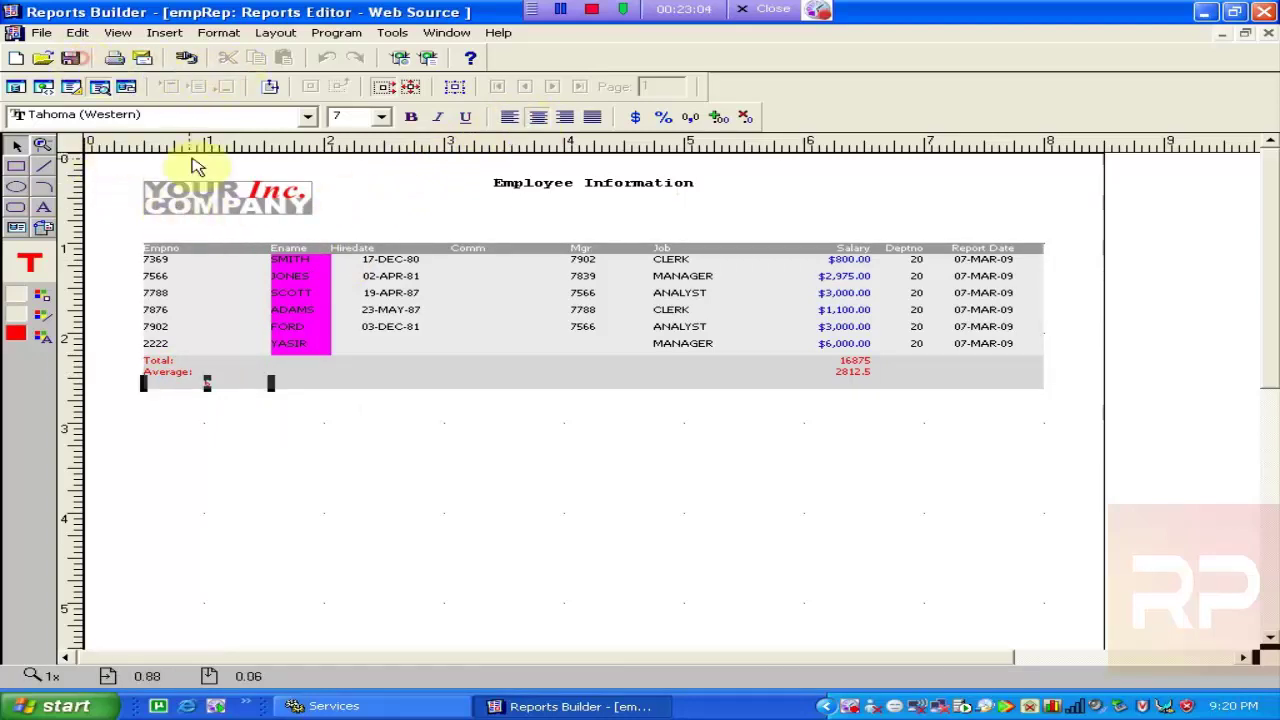
{"action": "left_click", "coordinate": [668, 498]}
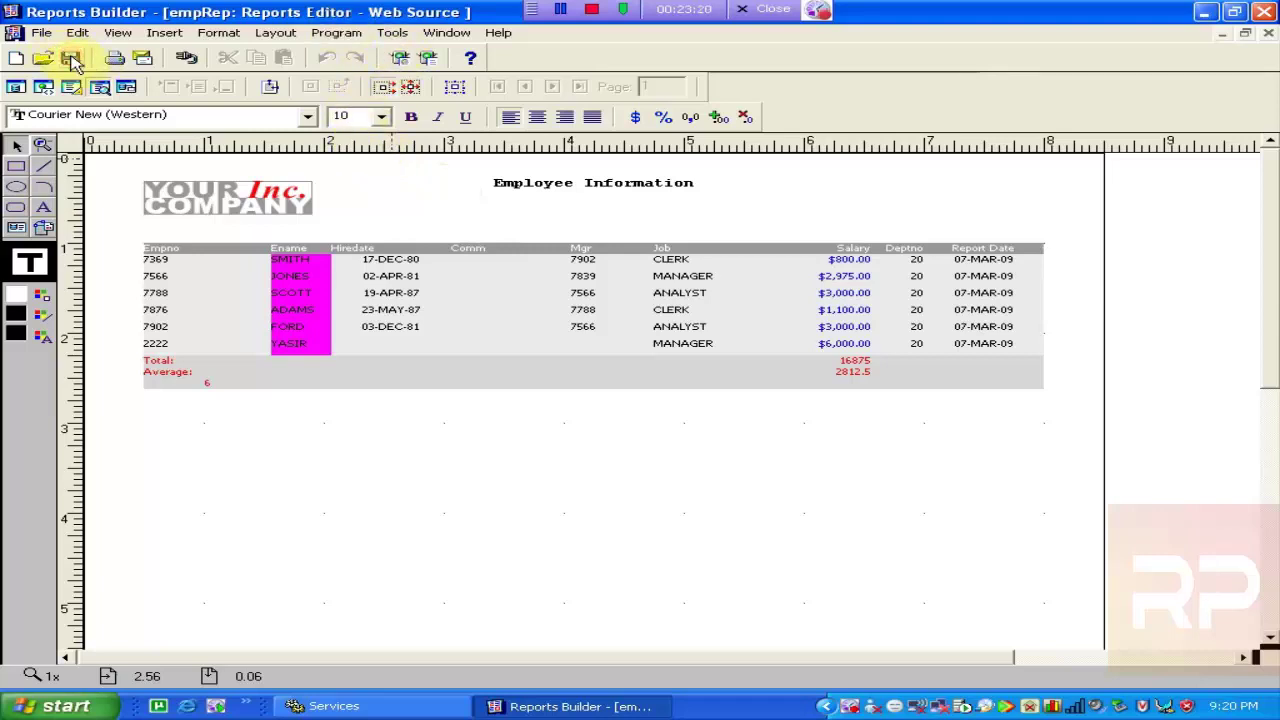
- Reopen the report in the Report Wizard and choose to create the paper layout only
{"action": "left_click", "coordinate": [392, 32]}
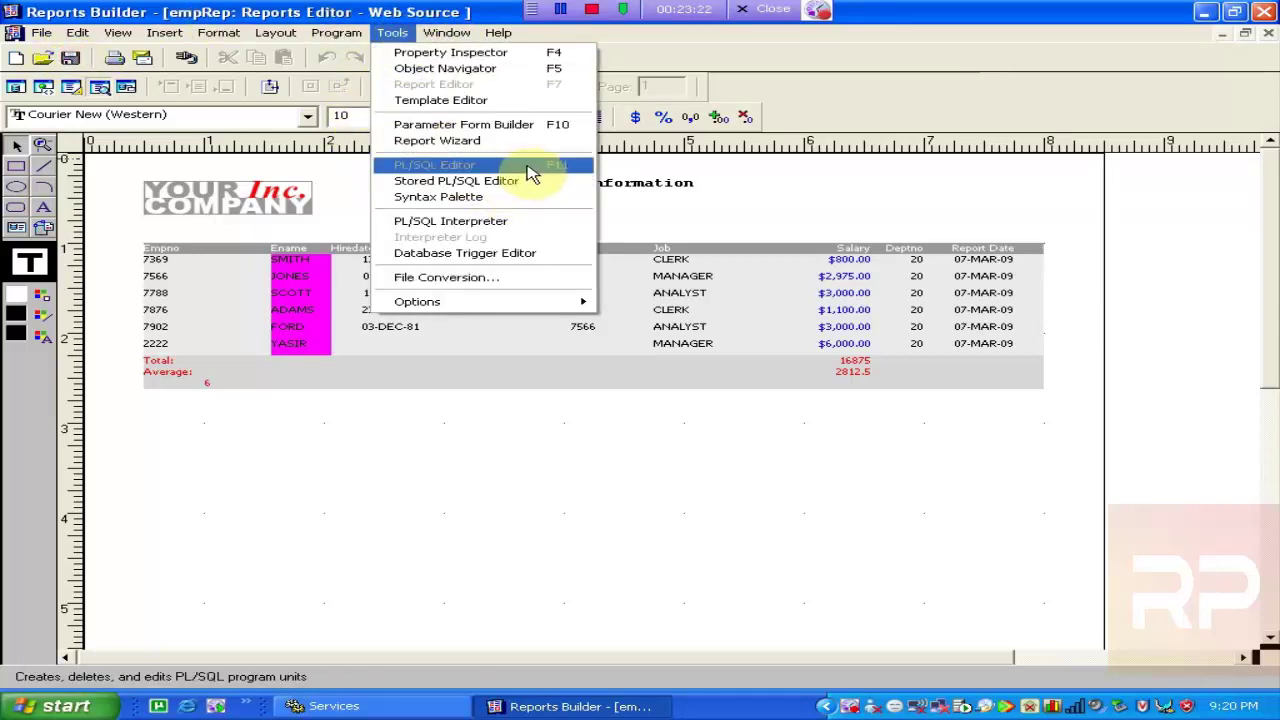
{"action": "left_click", "coordinate": [497, 150]}
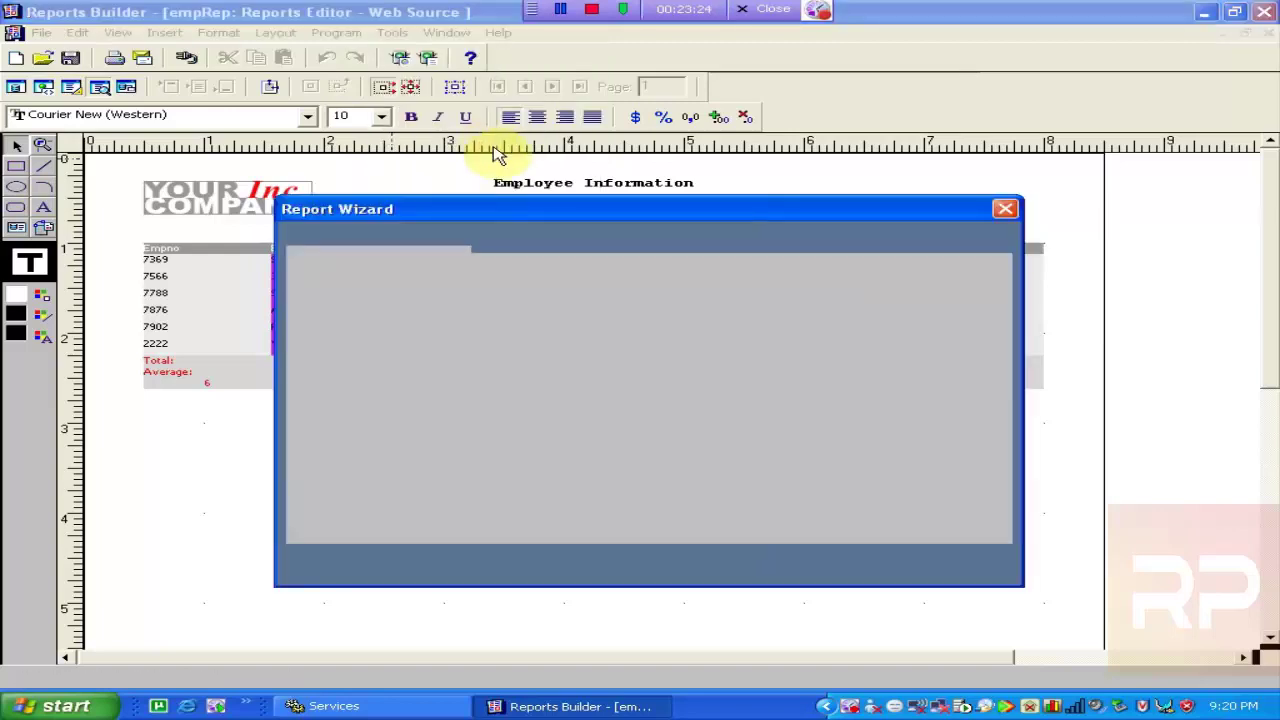
{"action": "left_click", "coordinate": [488, 466]}
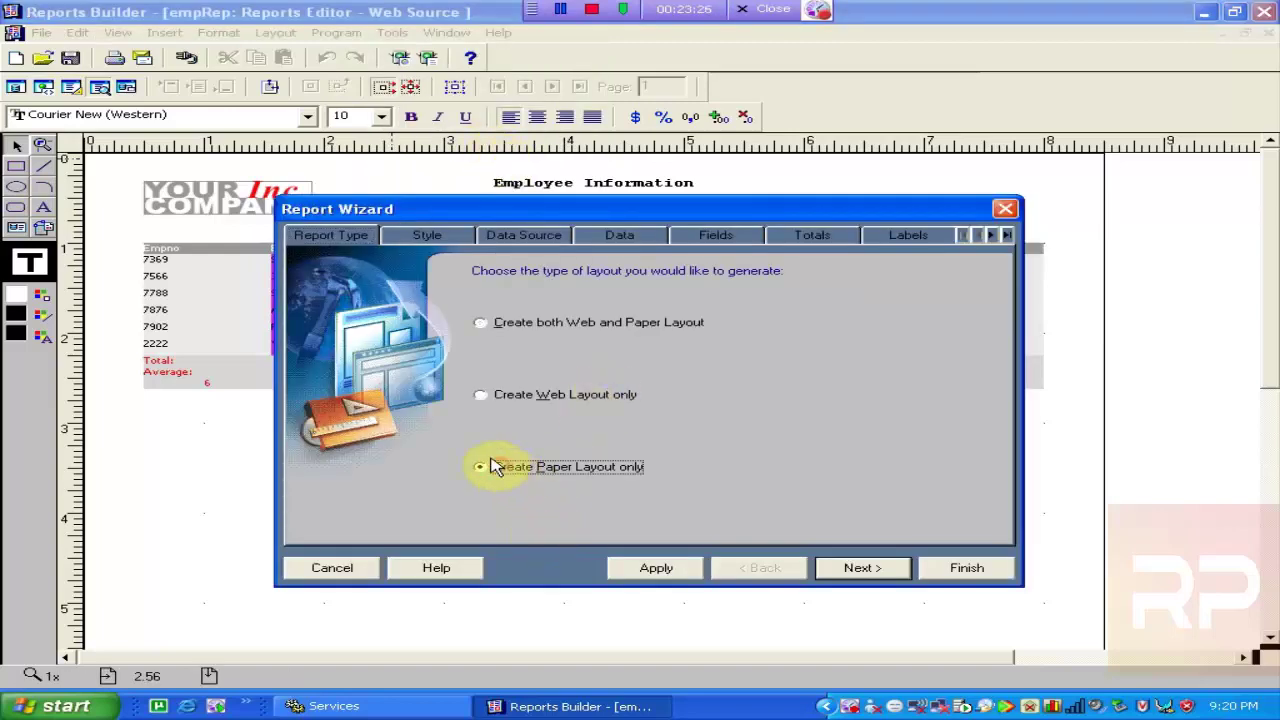
- Review the report's style, data source, query and displayed fields in the Report Wizard
{"action": "left_click", "coordinate": [420, 240]}
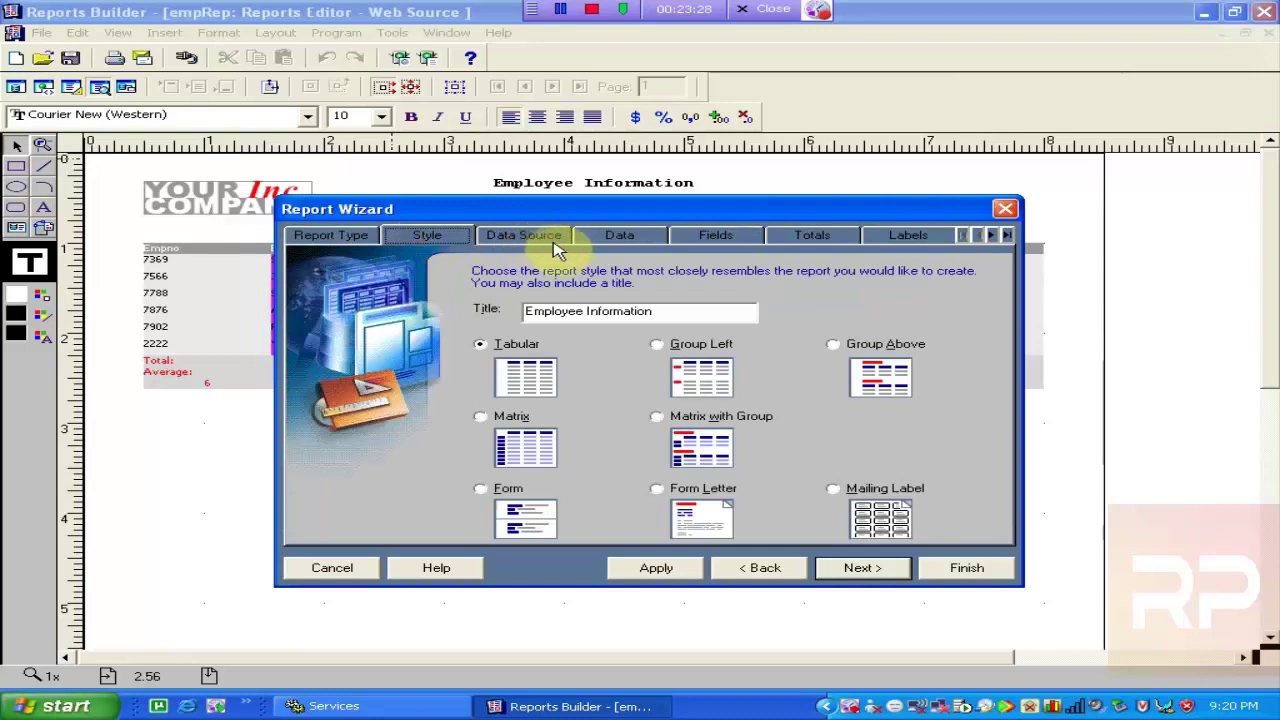
{"action": "left_click", "coordinate": [550, 245]}
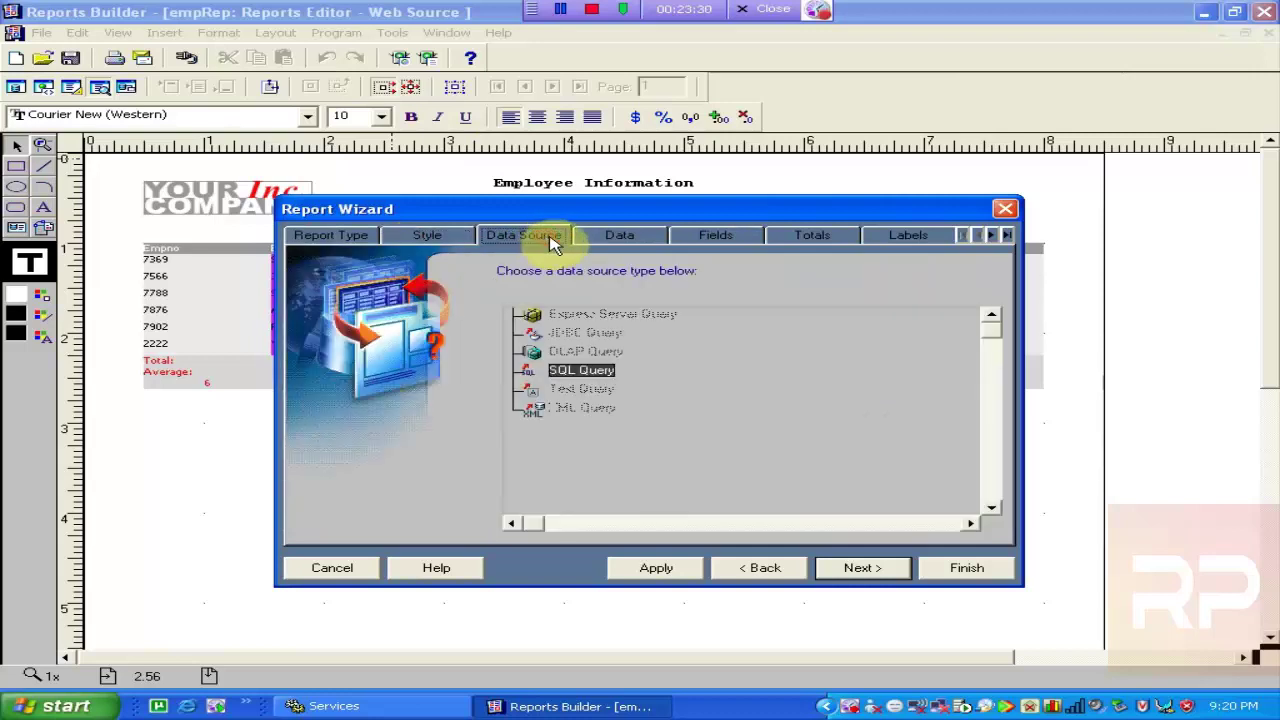
{"action": "left_click", "coordinate": [622, 243]}
{"action": "left_click", "coordinate": [705, 245]}
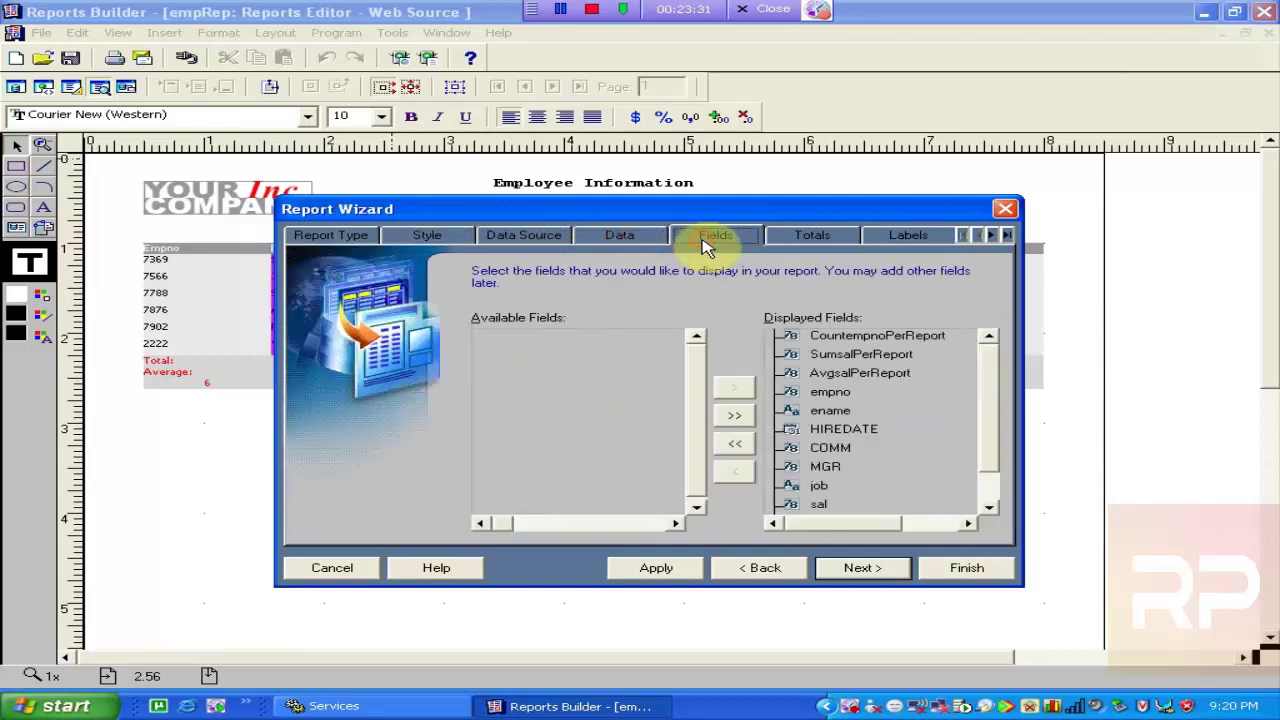
{"action": "left_click", "coordinate": [556, 246]}
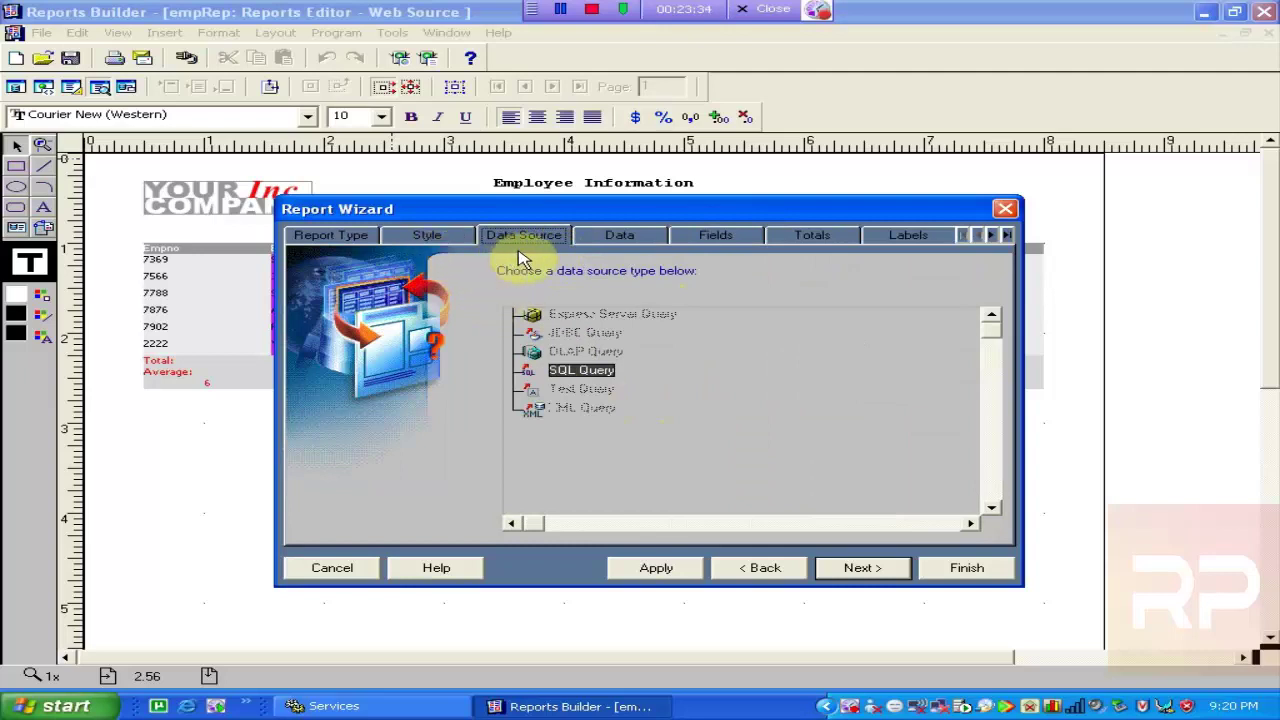
- Remove the EMP.DEPTNO = 20 condition from the report query in Query Builder and regenerate the report
{"action": "left_click", "coordinate": [621, 240]}
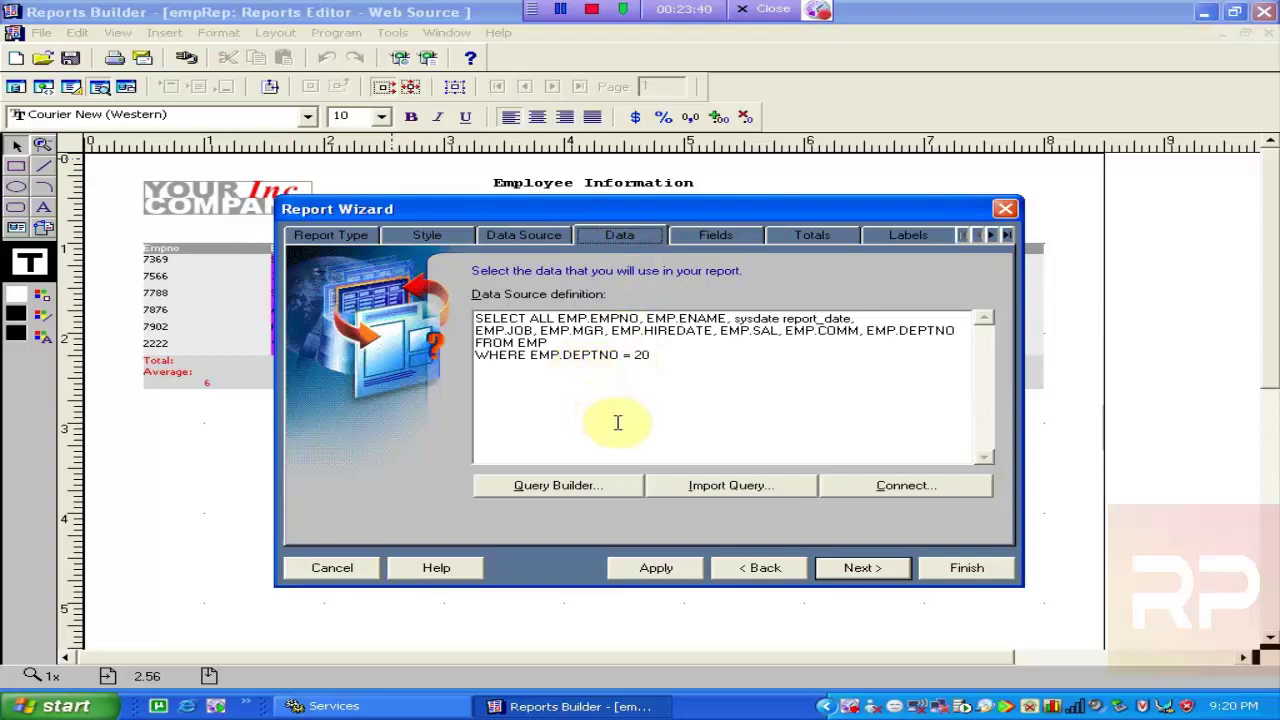
{"action": "left_click_drag", "start_coordinate": [649, 356], "coordinate": [432, 386]}
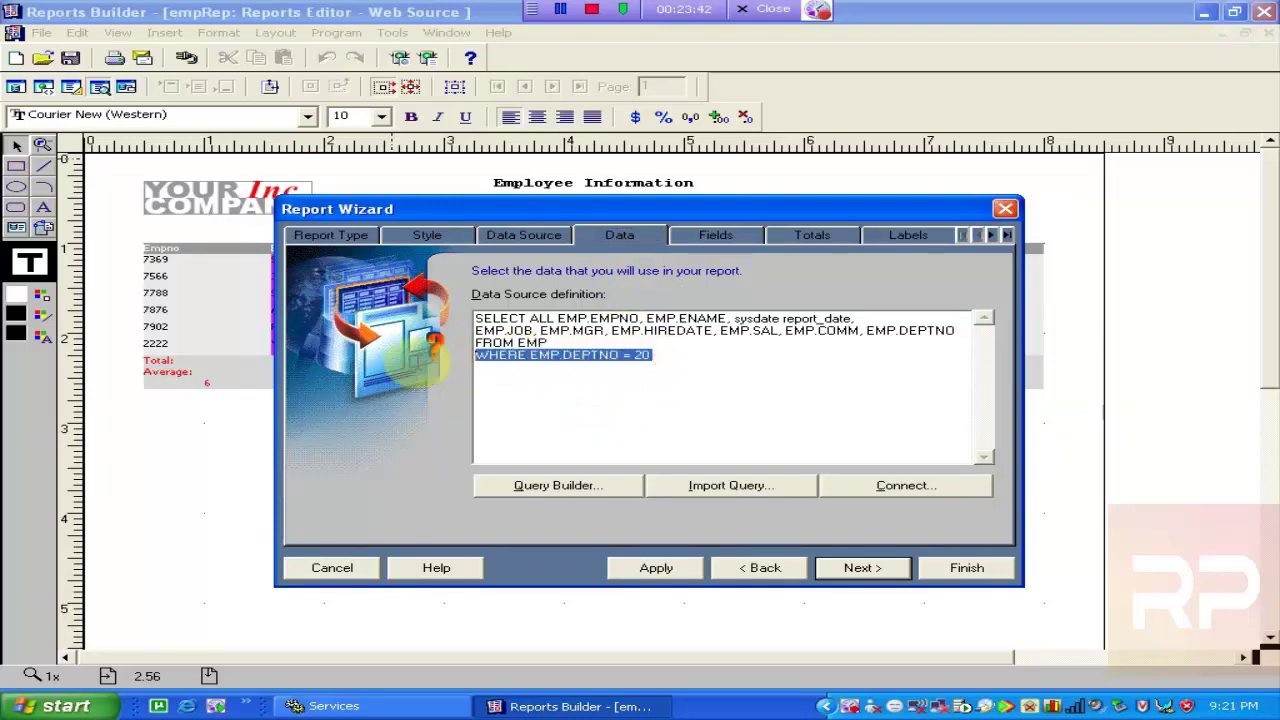
{"action": "left_click", "coordinate": [557, 488]}
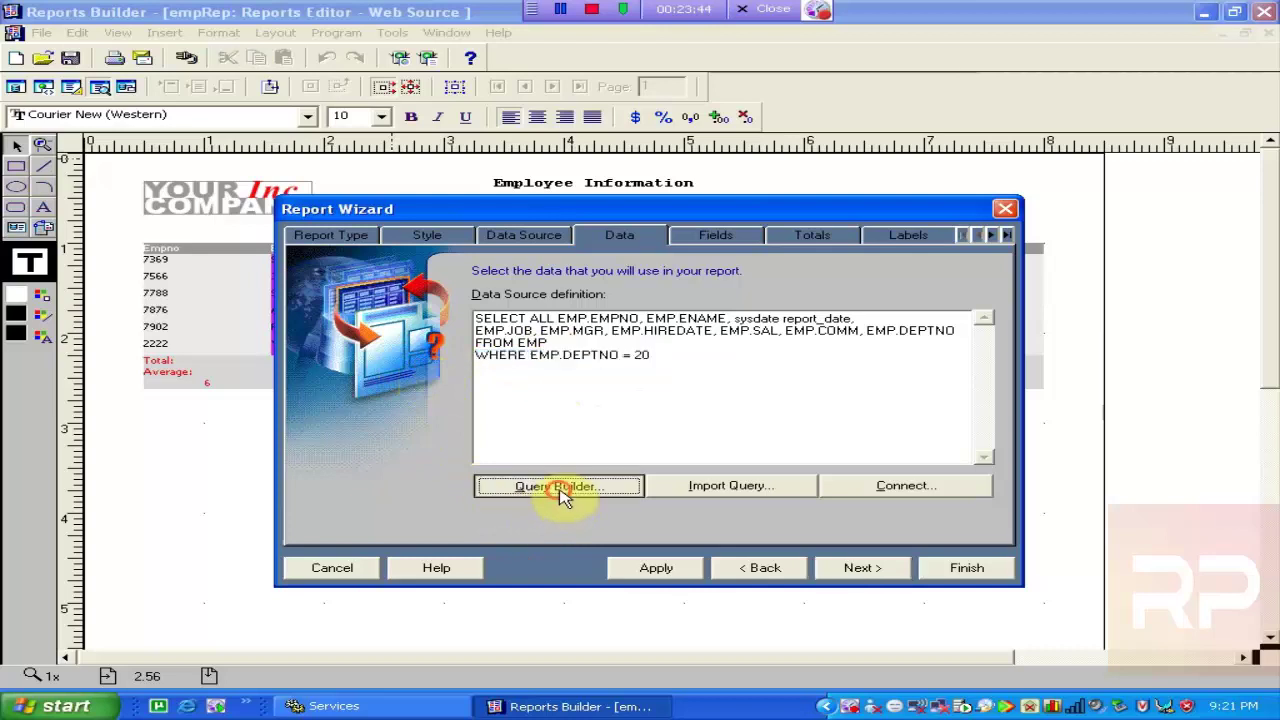
{"action": "left_click", "coordinate": [250, 177]}
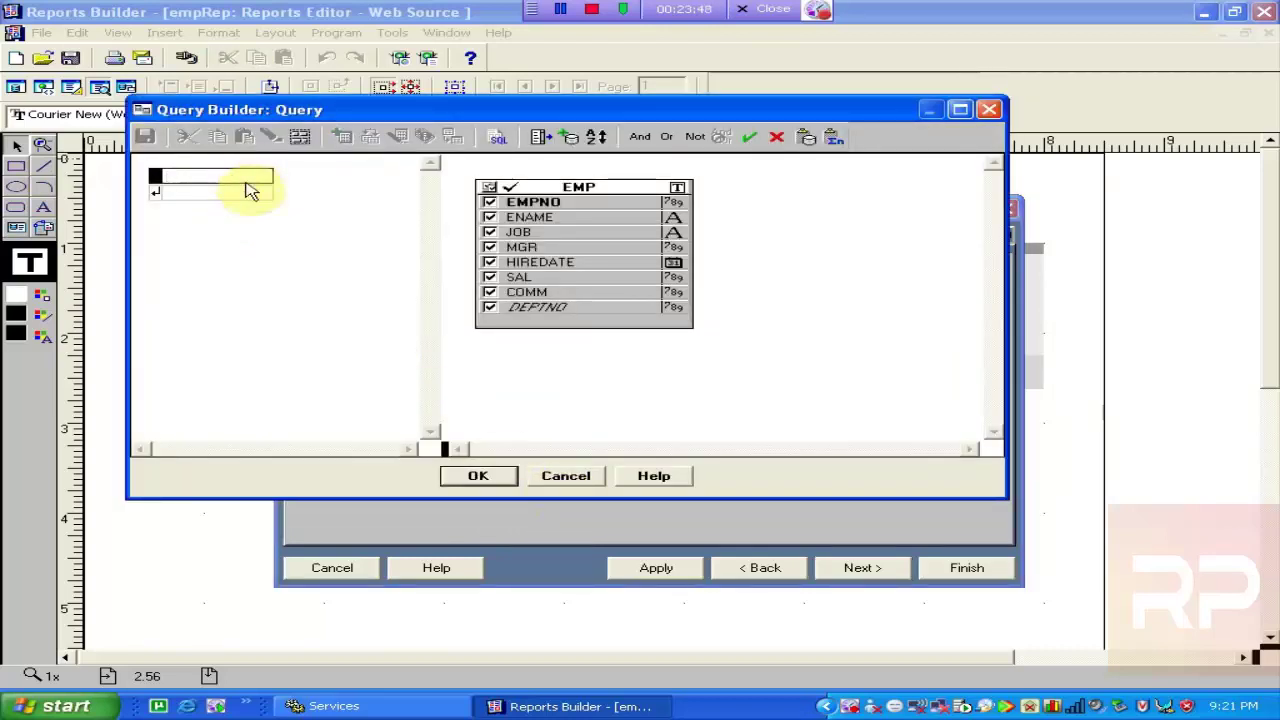
{"action": "key", "text": "Delete"}
{"action": "left_click", "coordinate": [474, 478]}
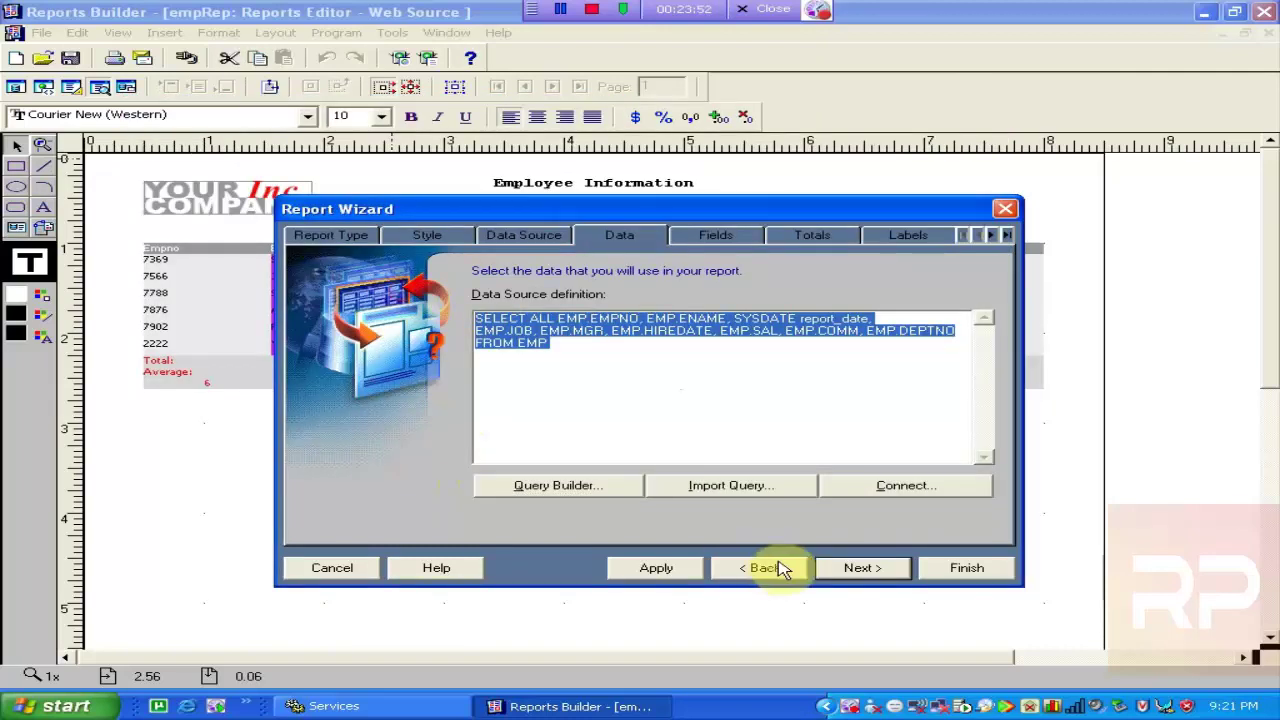
{"action": "left_click", "coordinate": [966, 568]}
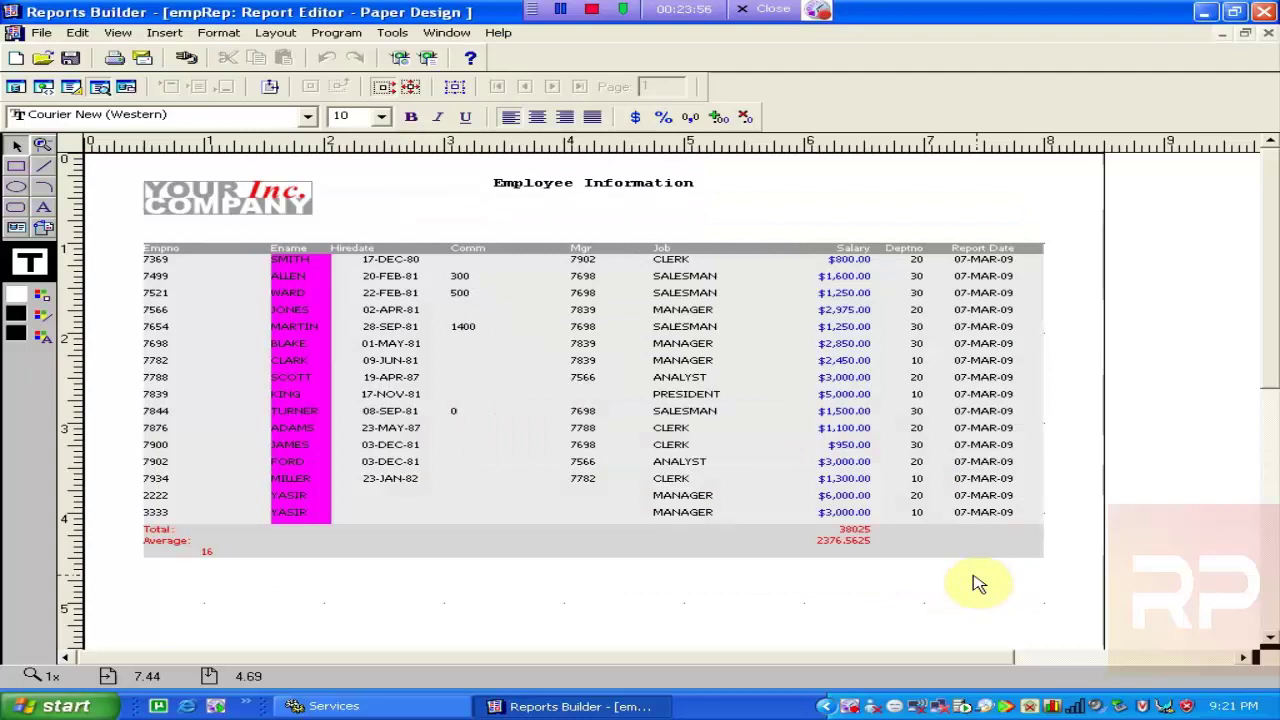
- Check the formatting of the Mgr, Job, Hiredate and Report Date columns and the salary average in the regenerated report
{"action": "left_click", "coordinate": [656, 380]}
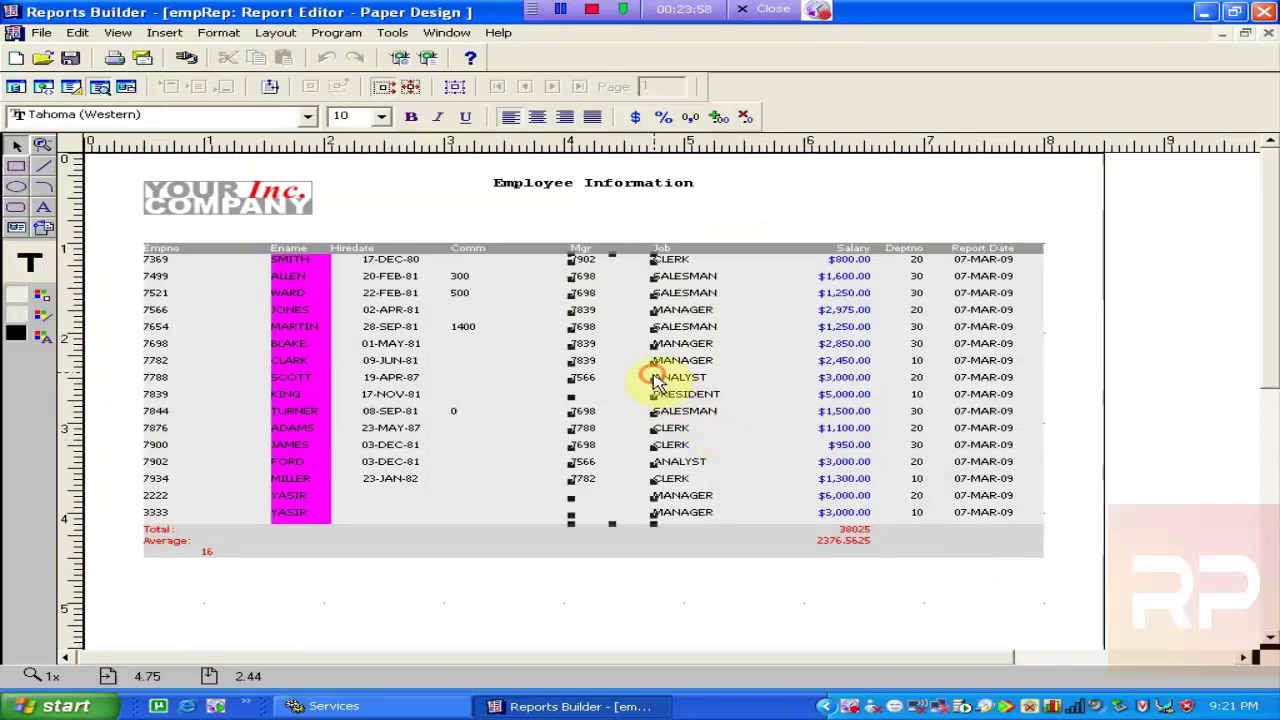
{"action": "left_click", "coordinate": [668, 383]}
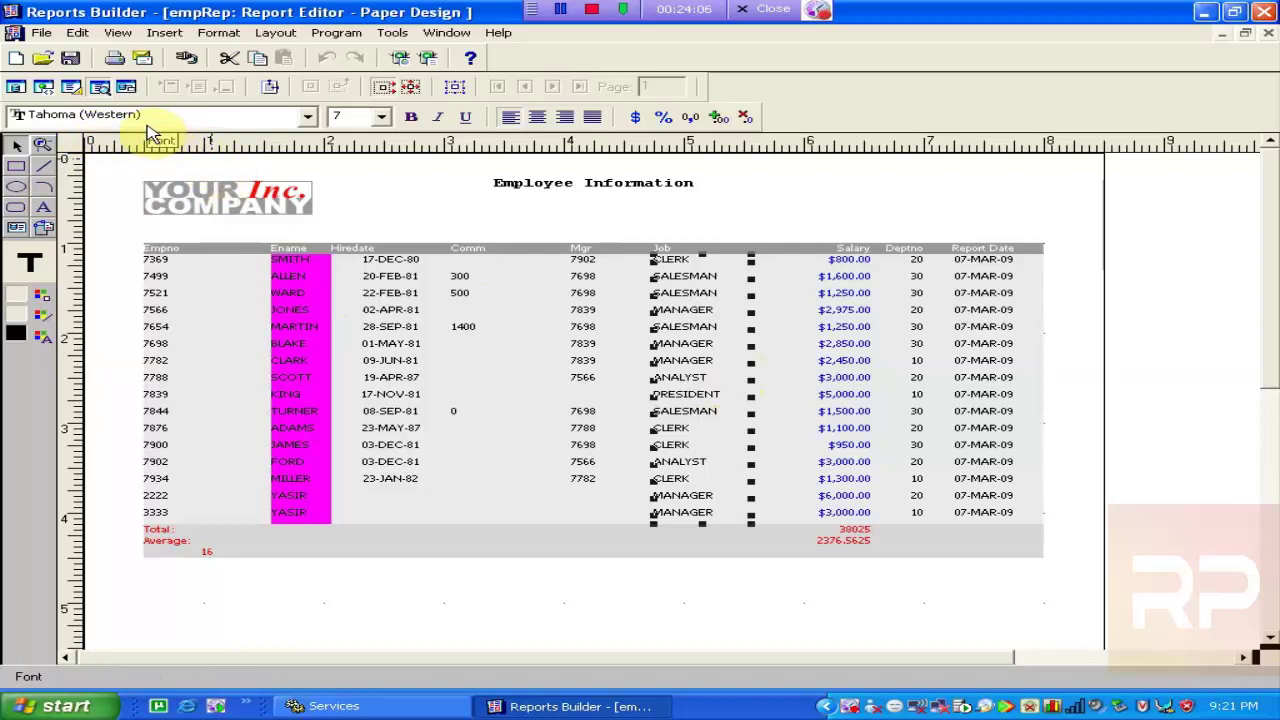
{"action": "left_click", "coordinate": [388, 365]}
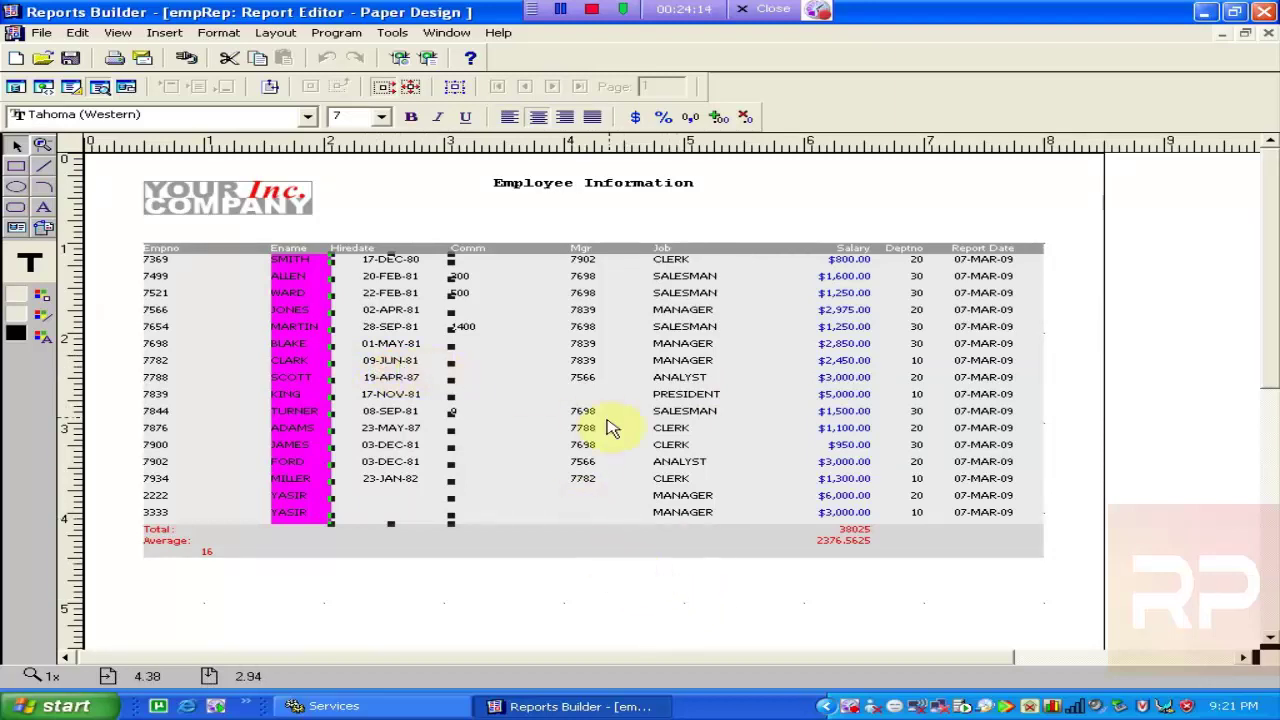
{"action": "left_click", "coordinate": [625, 385]}
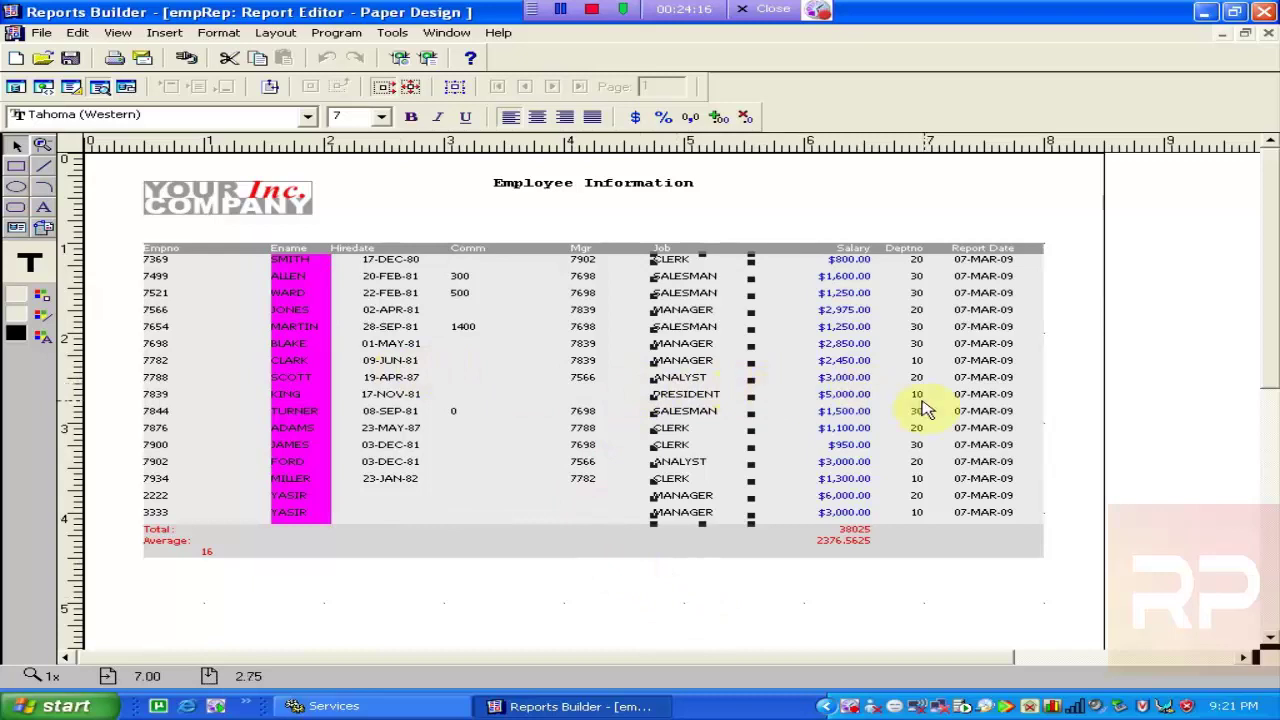
{"action": "left_click", "coordinate": [968, 412]}
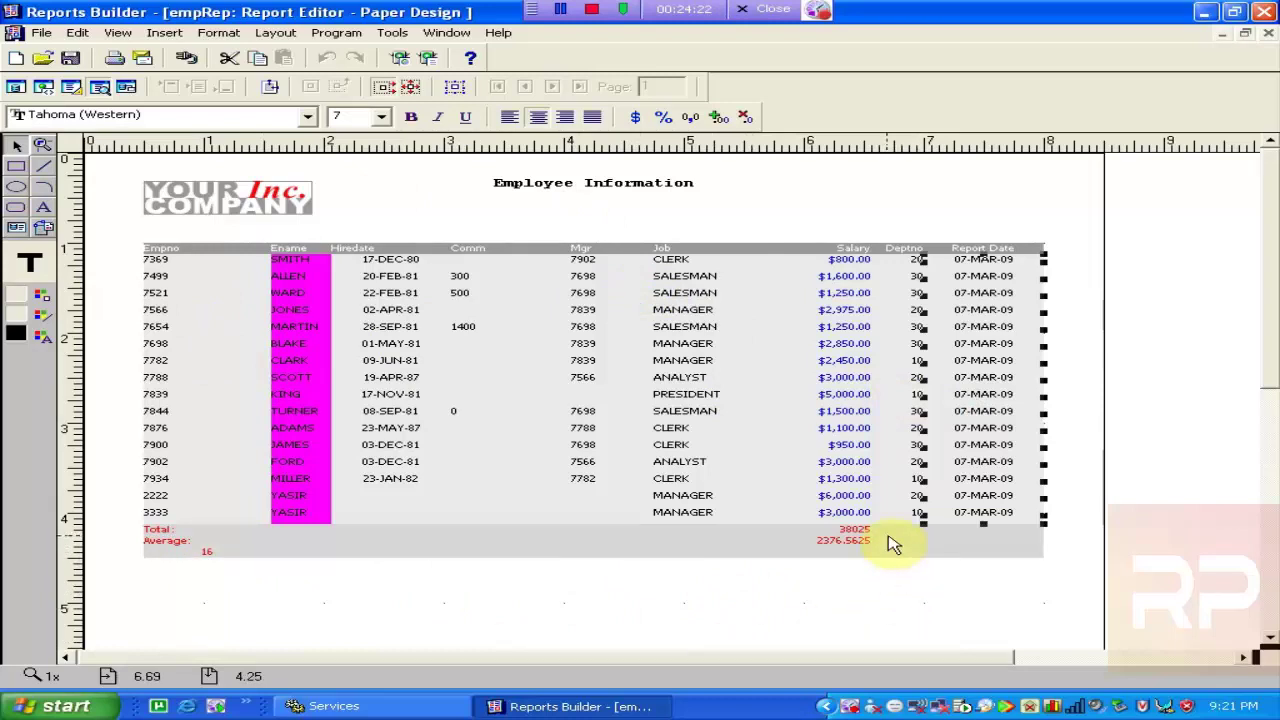
{"action": "left_click", "coordinate": [855, 538]}
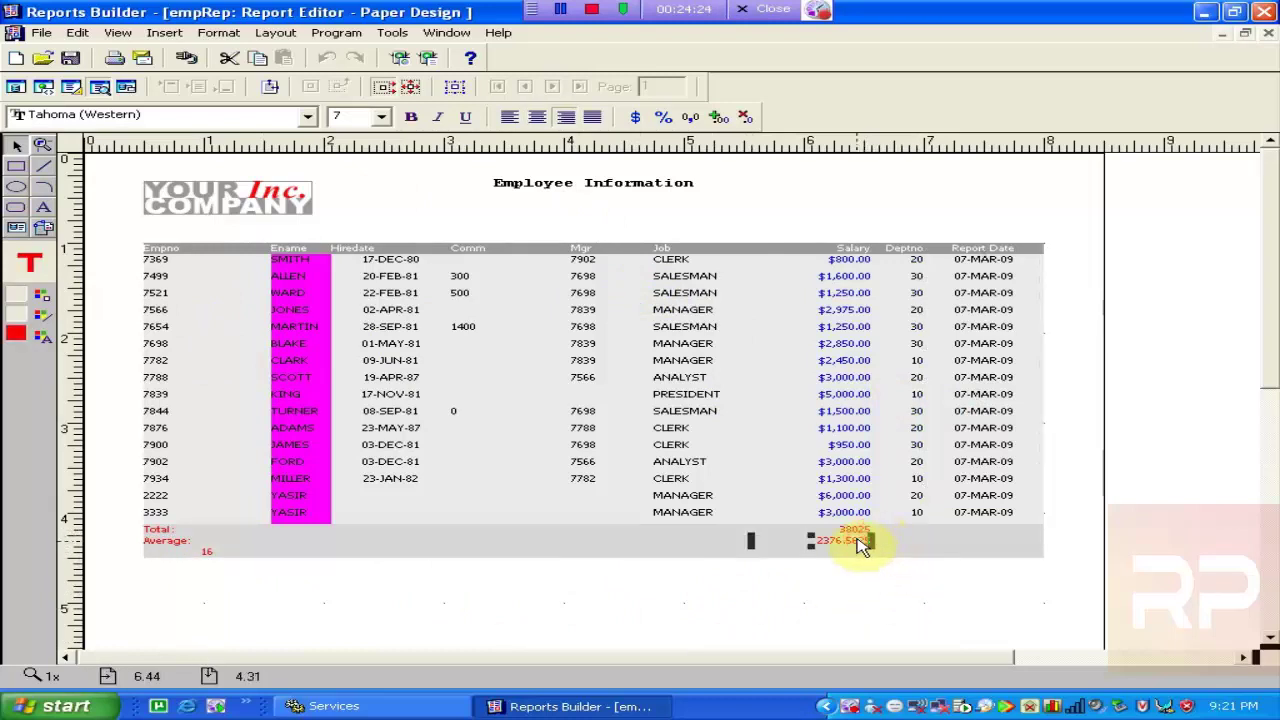
- Save the report and close its Paper Design view to return to the Object Navigator
{"action": "left_click", "coordinate": [70, 60]}
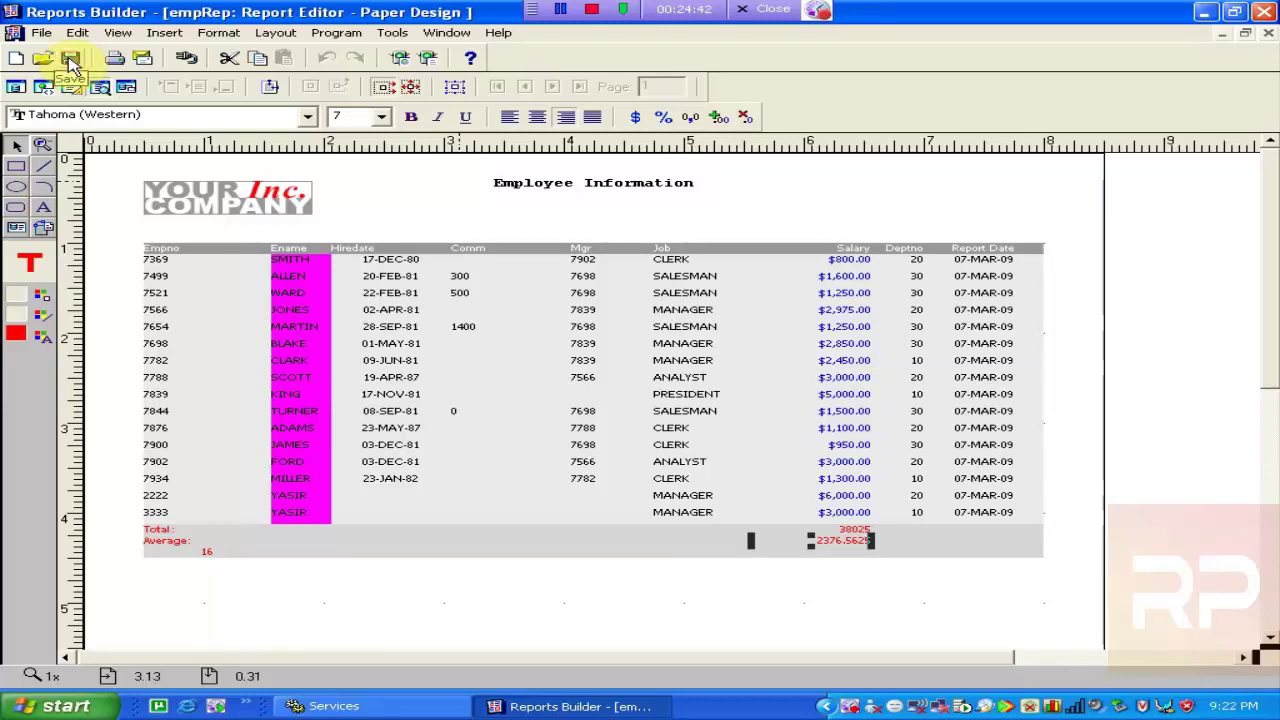
{"action": "left_click", "coordinate": [1268, 33]}
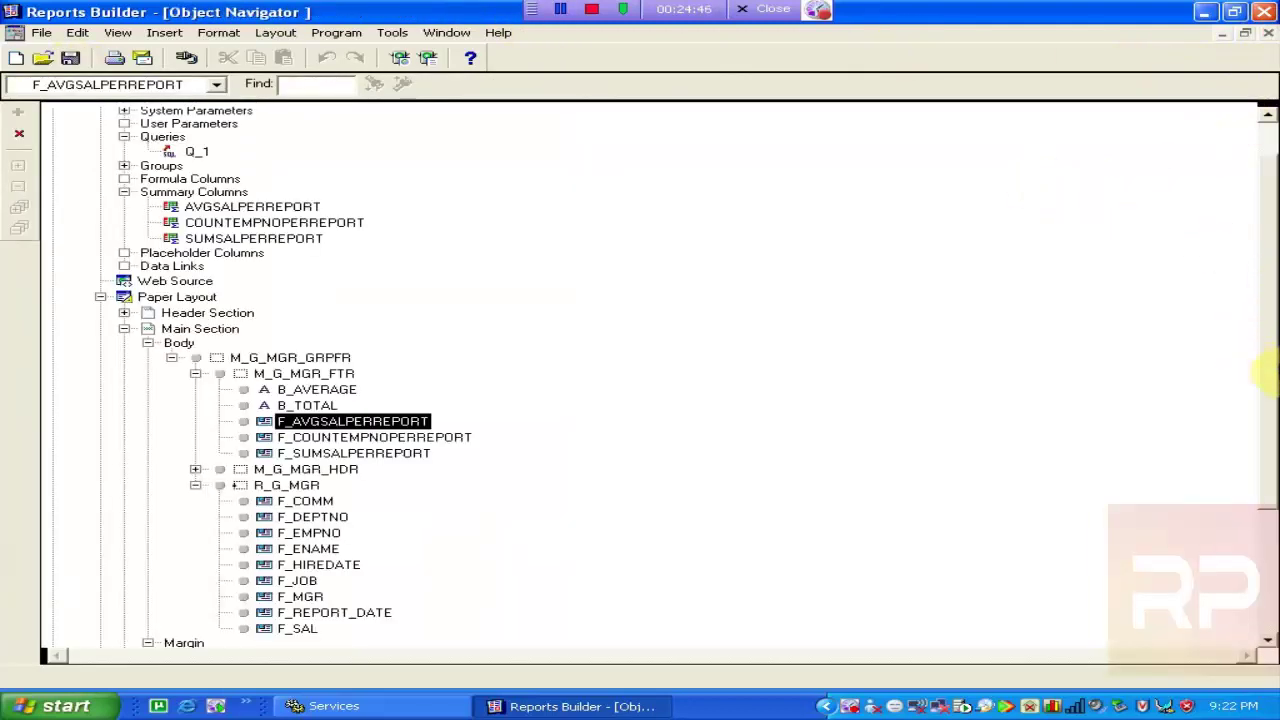
- Collapse the Data Model and Paper Layout branches of EMPREP and select the report node
{"action": "left_click_drag", "start_coordinate": [1272, 430], "coordinate": [1272, 255]}
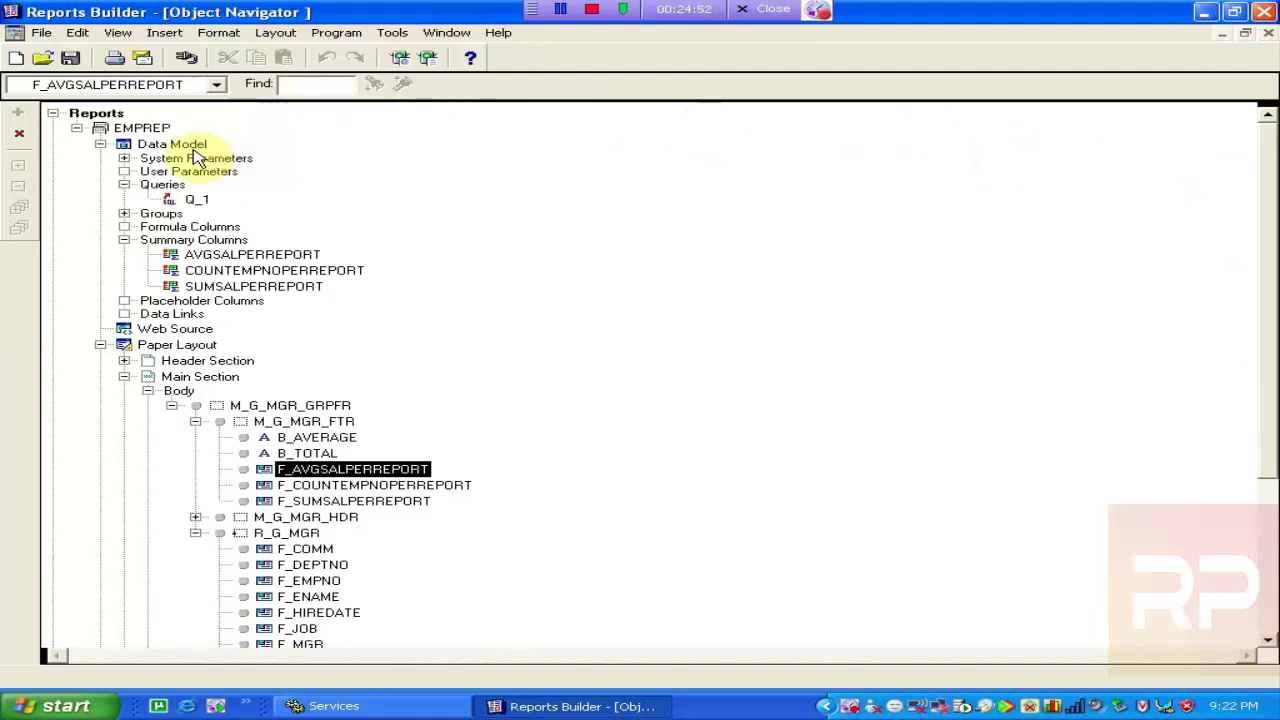
{"action": "left_click", "coordinate": [100, 144]}
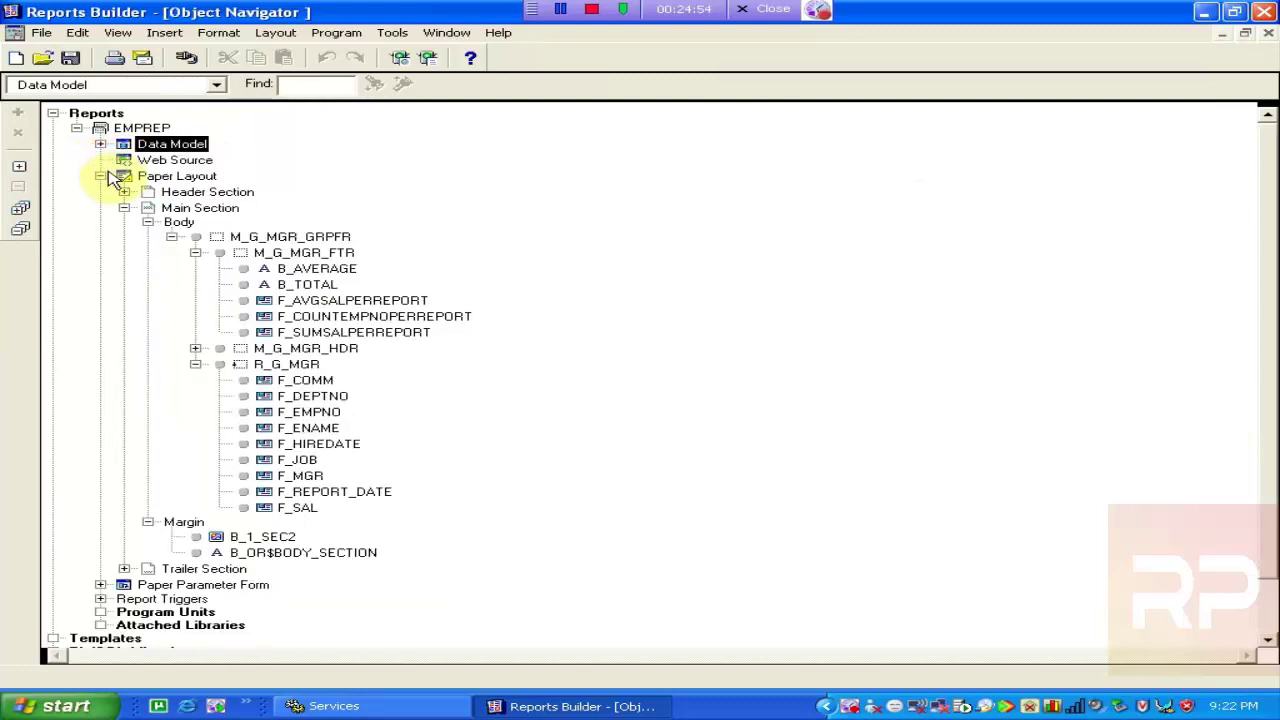
{"action": "left_click", "coordinate": [100, 176]}
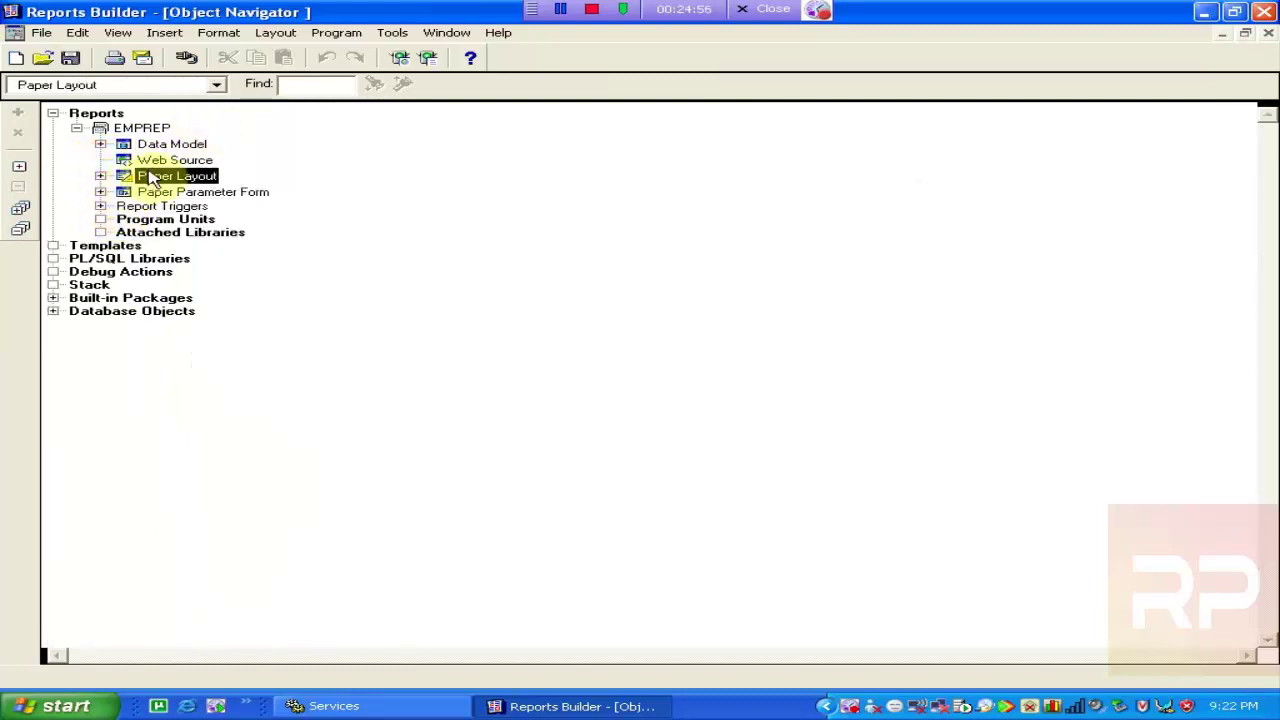
{"action": "left_click", "coordinate": [104, 129]}
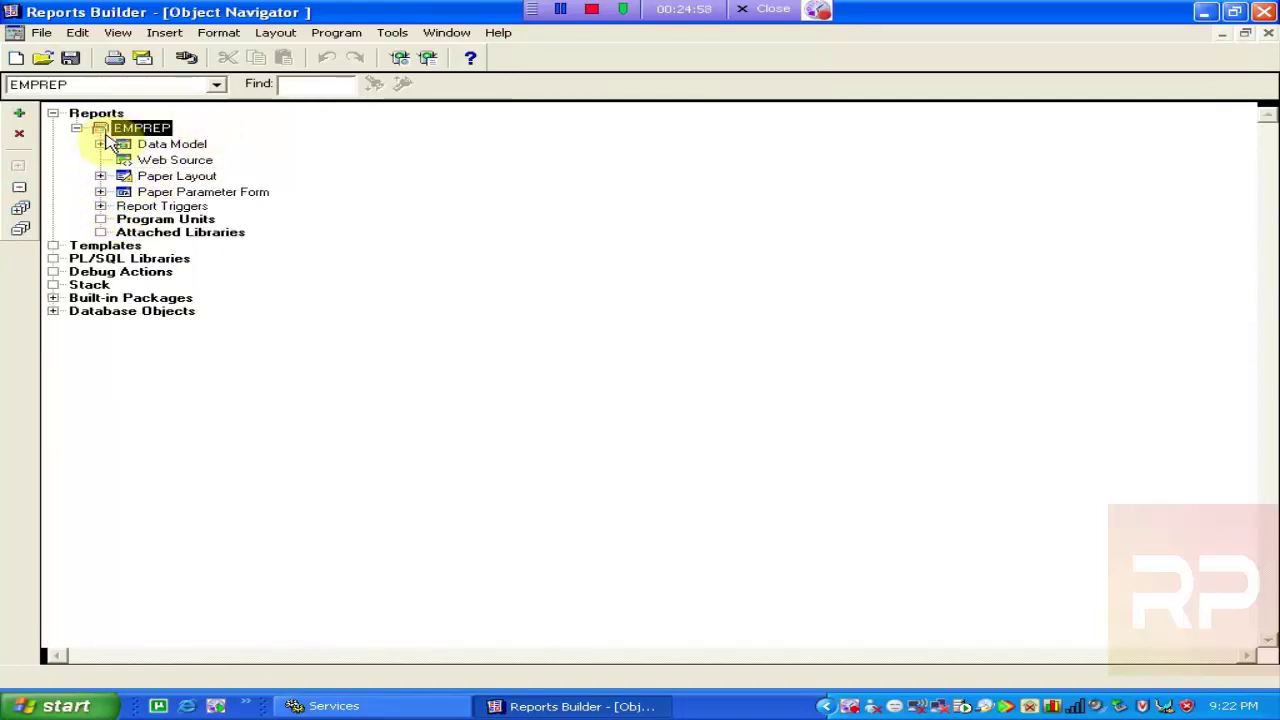
- Examine the Data Model, Web Source and Paper Layout nodes of the EMPREP report
{"action": "left_click", "coordinate": [160, 145]}
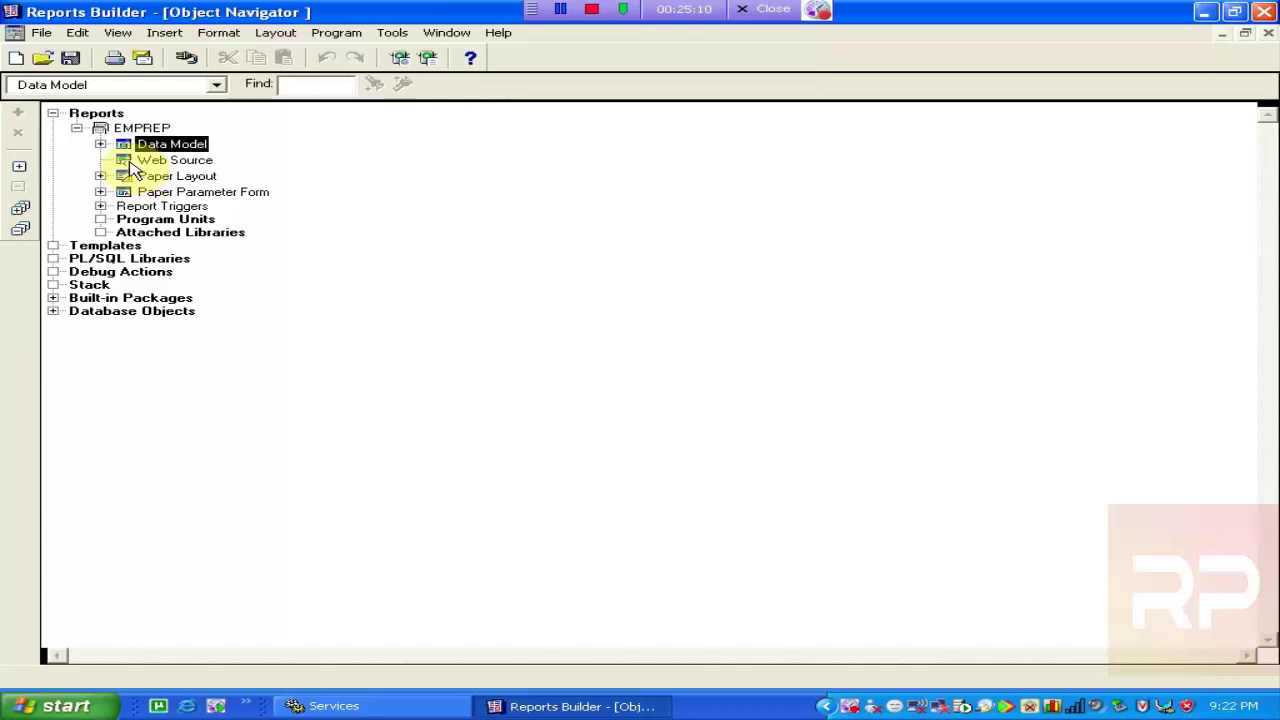
{"action": "left_click", "coordinate": [128, 163]}
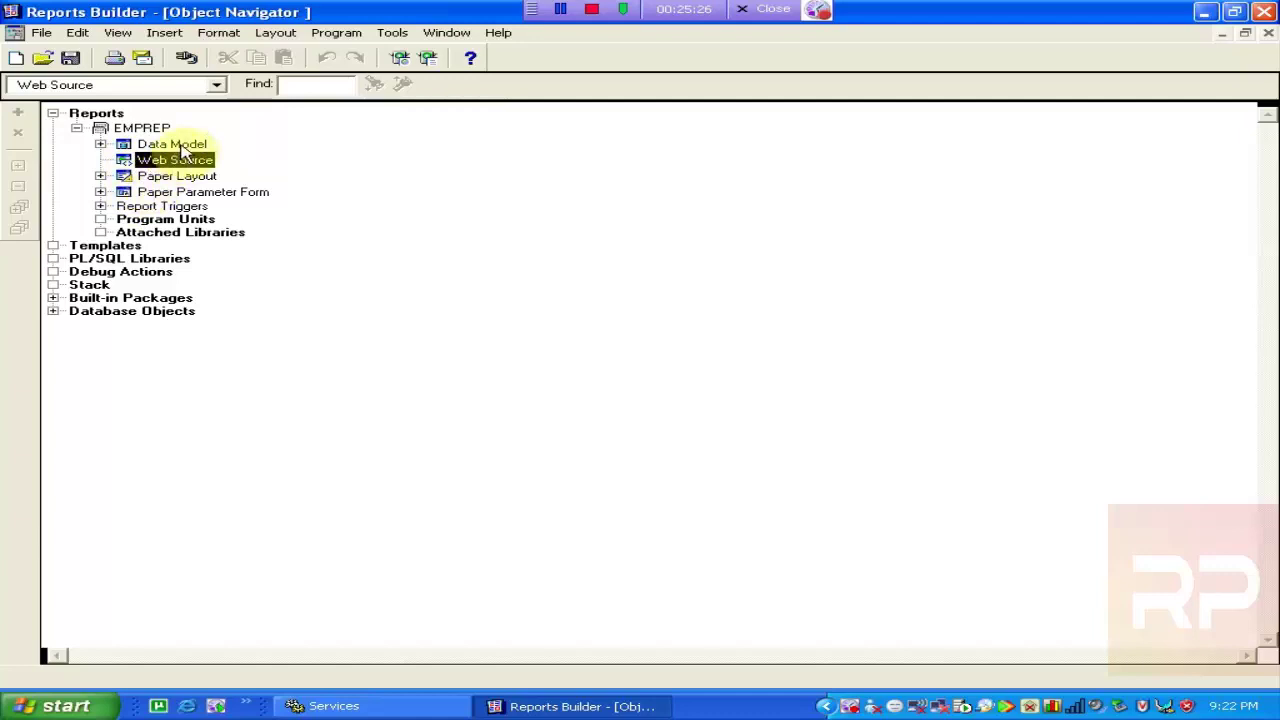
{"action": "left_click", "coordinate": [178, 146]}
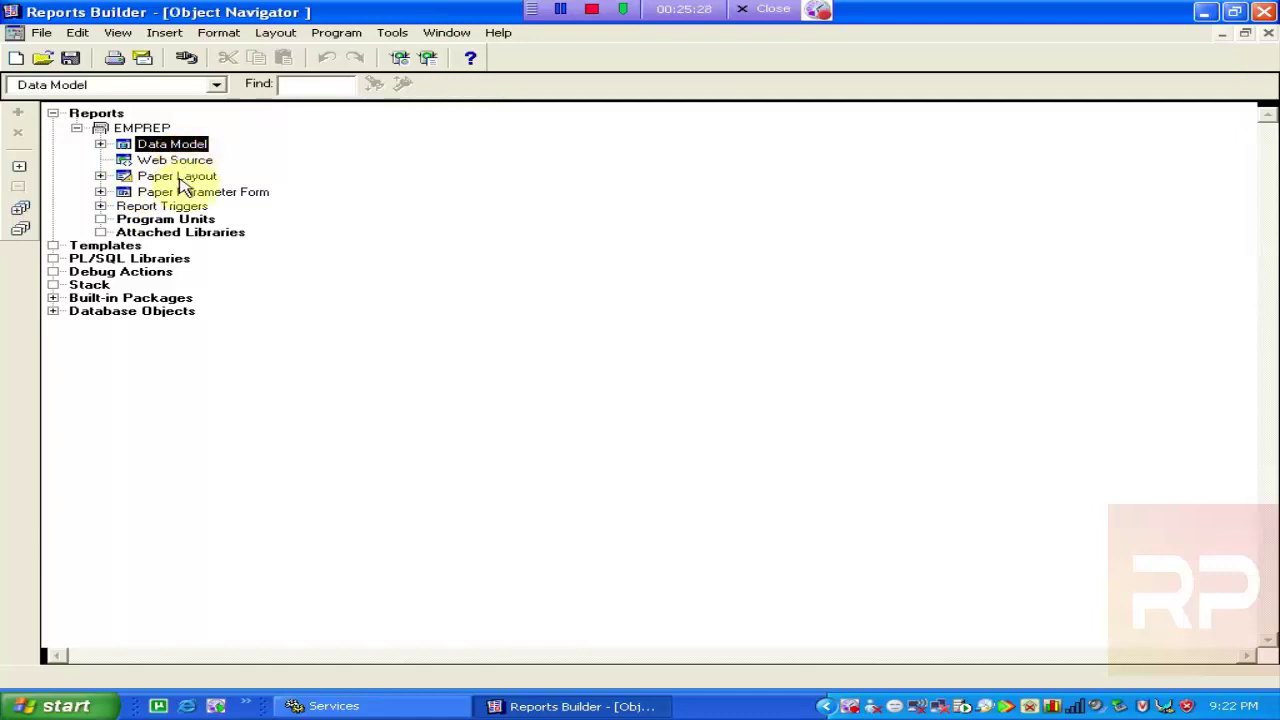
{"action": "left_click", "coordinate": [181, 180]}
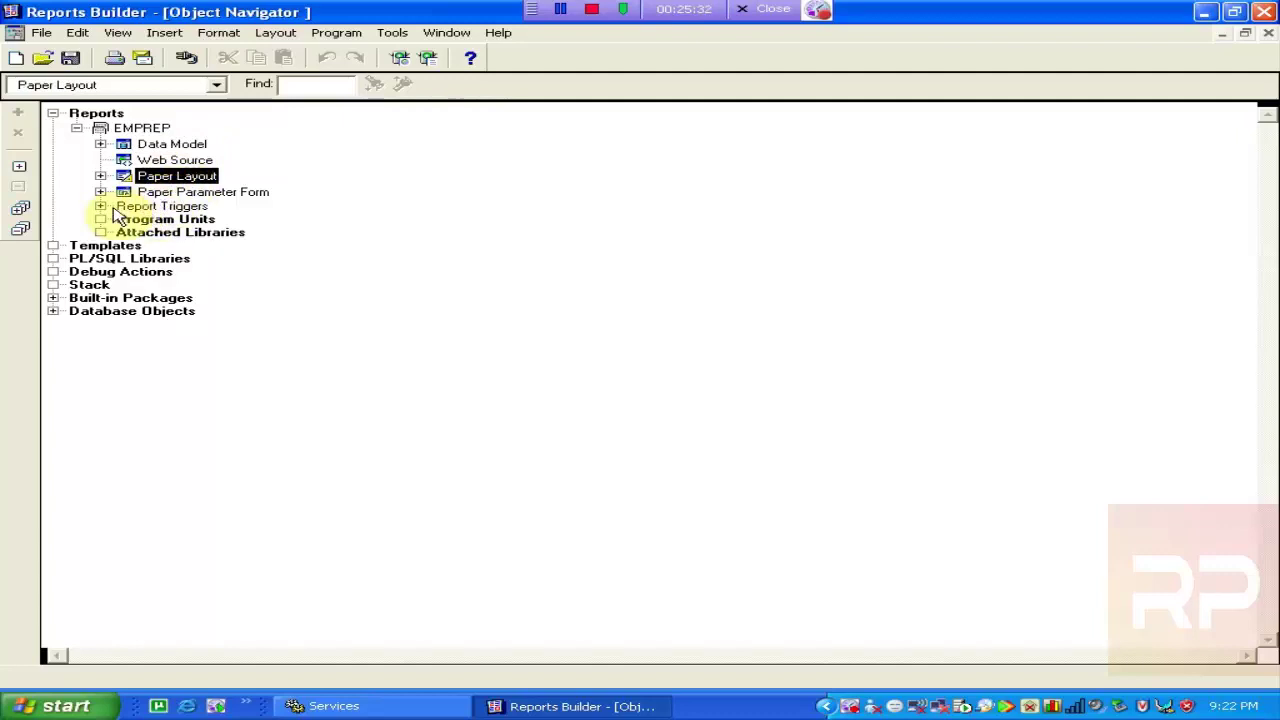
{"action": "left_click", "coordinate": [152, 148]}
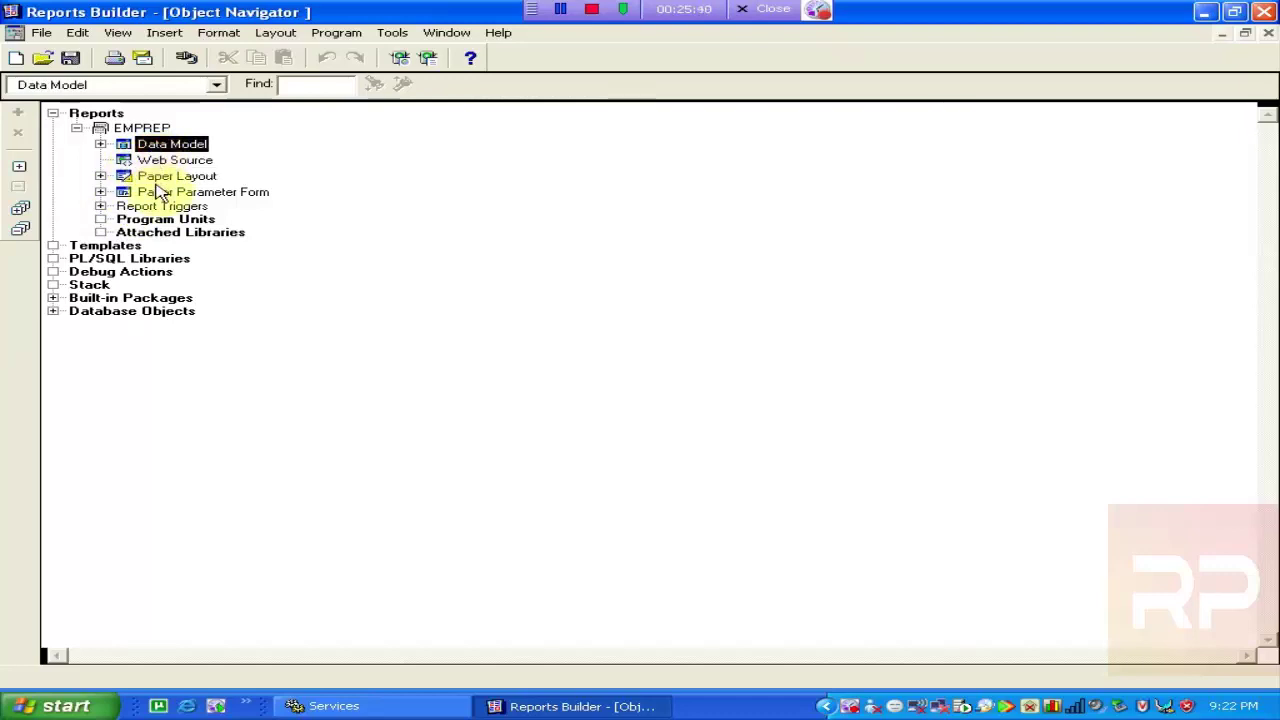
- Open the SQL Query Statement of query Q_1 from the expanded Data Model and select its entire text
{"action": "left_click", "coordinate": [100, 144]}
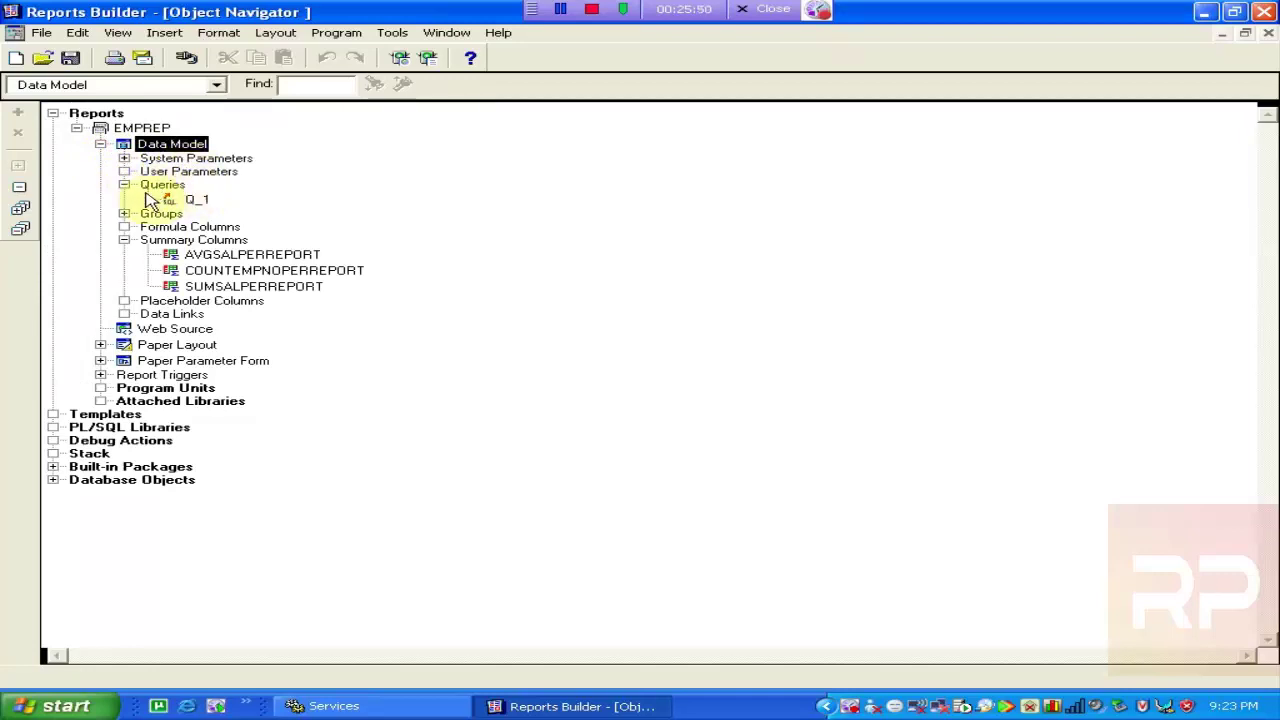
{"action": "left_click", "coordinate": [166, 188]}
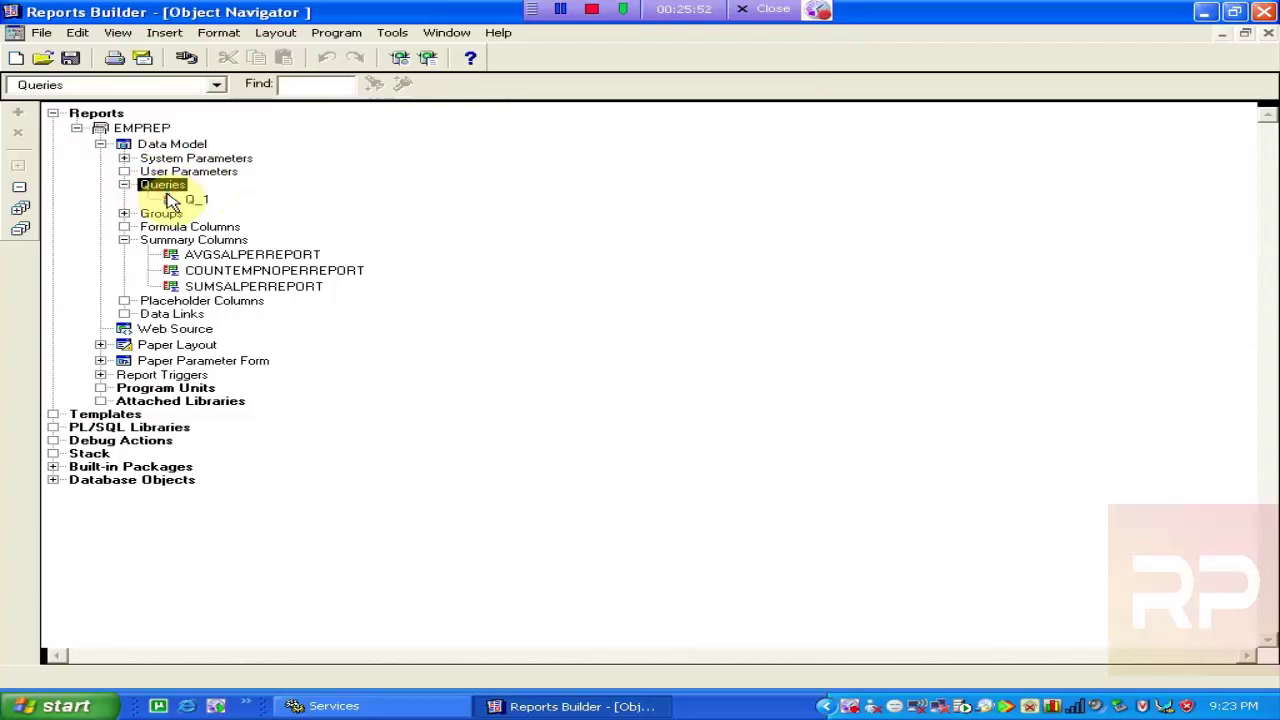
{"action": "double_click", "coordinate": [172, 202]}
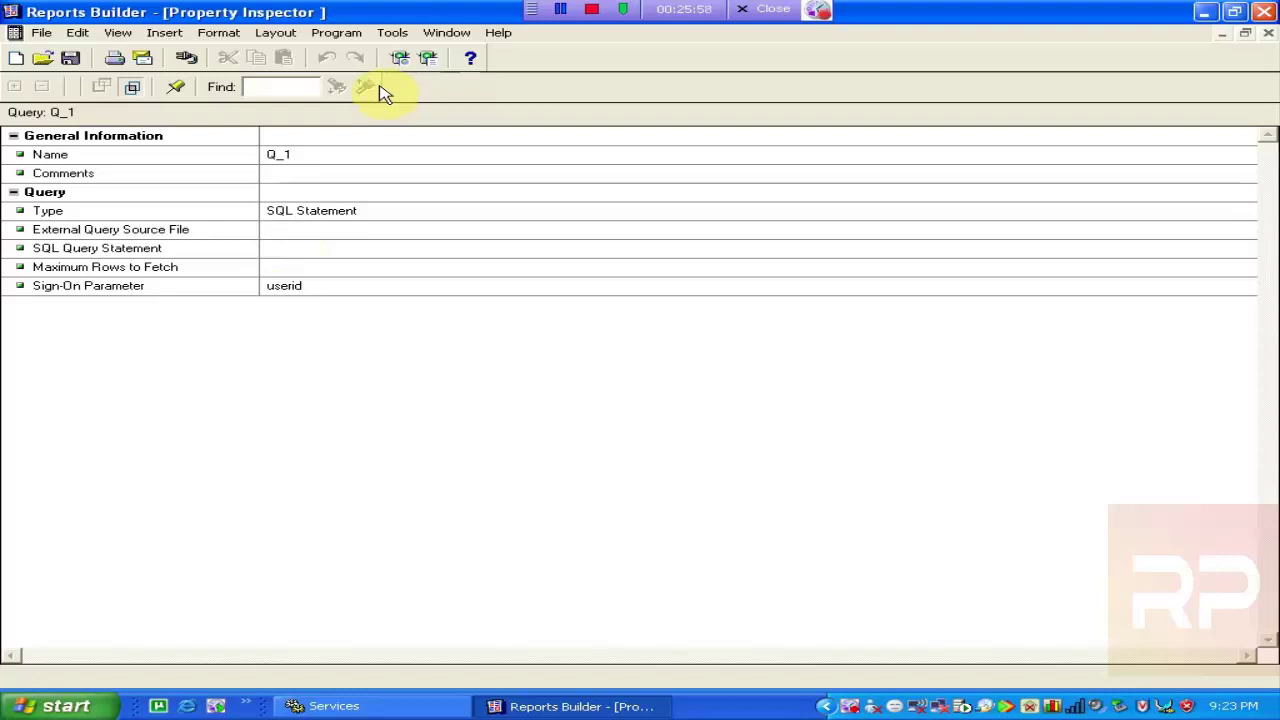
{"action": "left_click", "coordinate": [336, 257]}
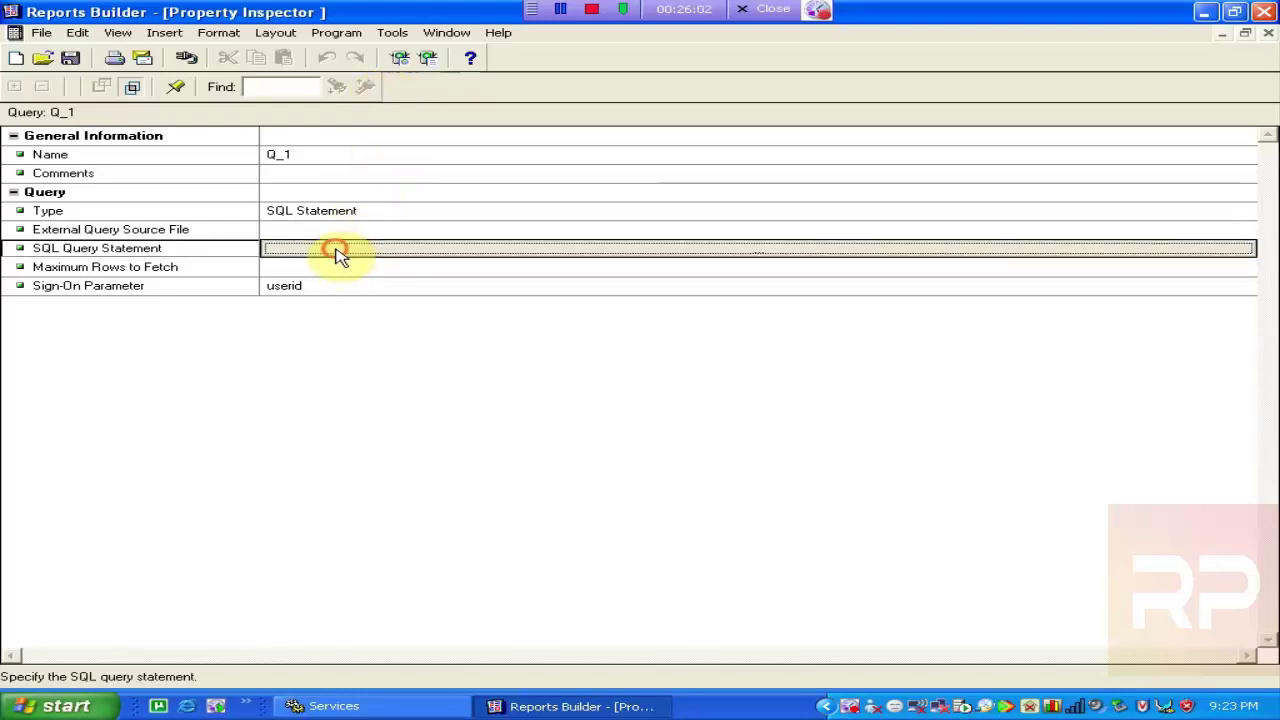
{"action": "left_click", "coordinate": [335, 254]}
{"action": "left_click_drag", "start_coordinate": [547, 381], "coordinate": [257, 328]}
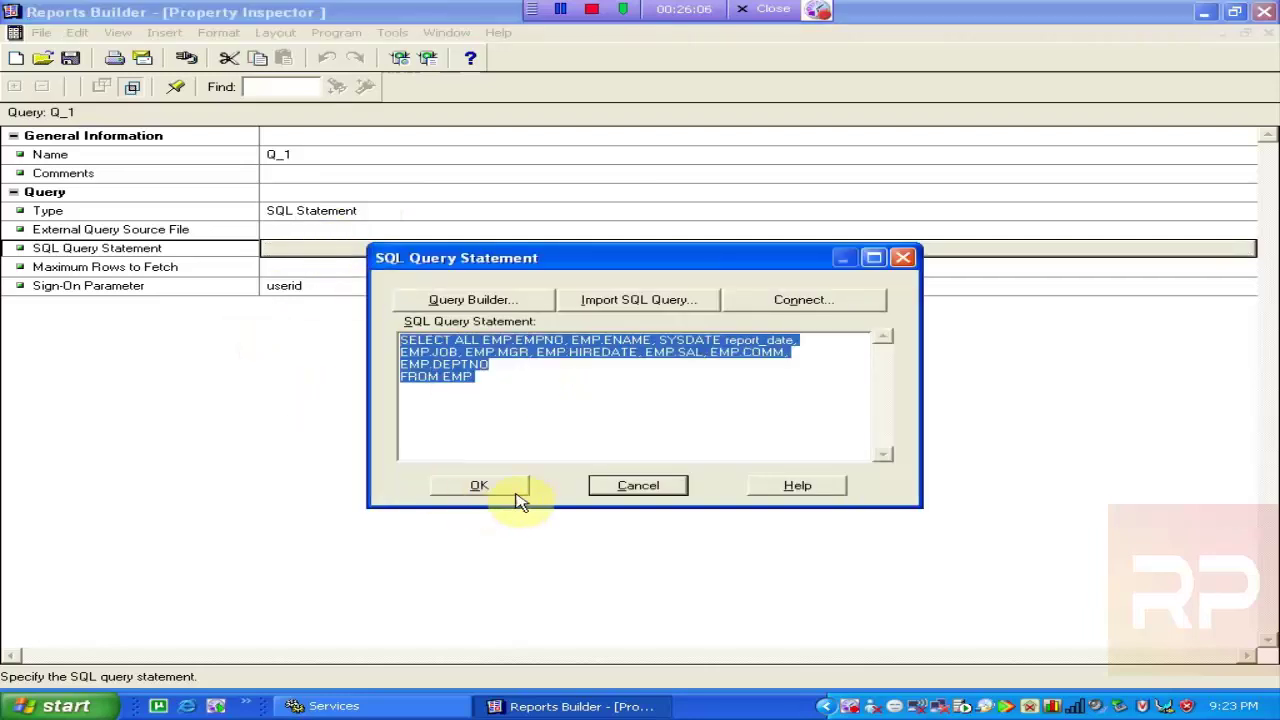
- Dismiss the SQL statement and properties of query Q_1, and examine the columns of group G_MGR
{"action": "left_click", "coordinate": [616, 486]}
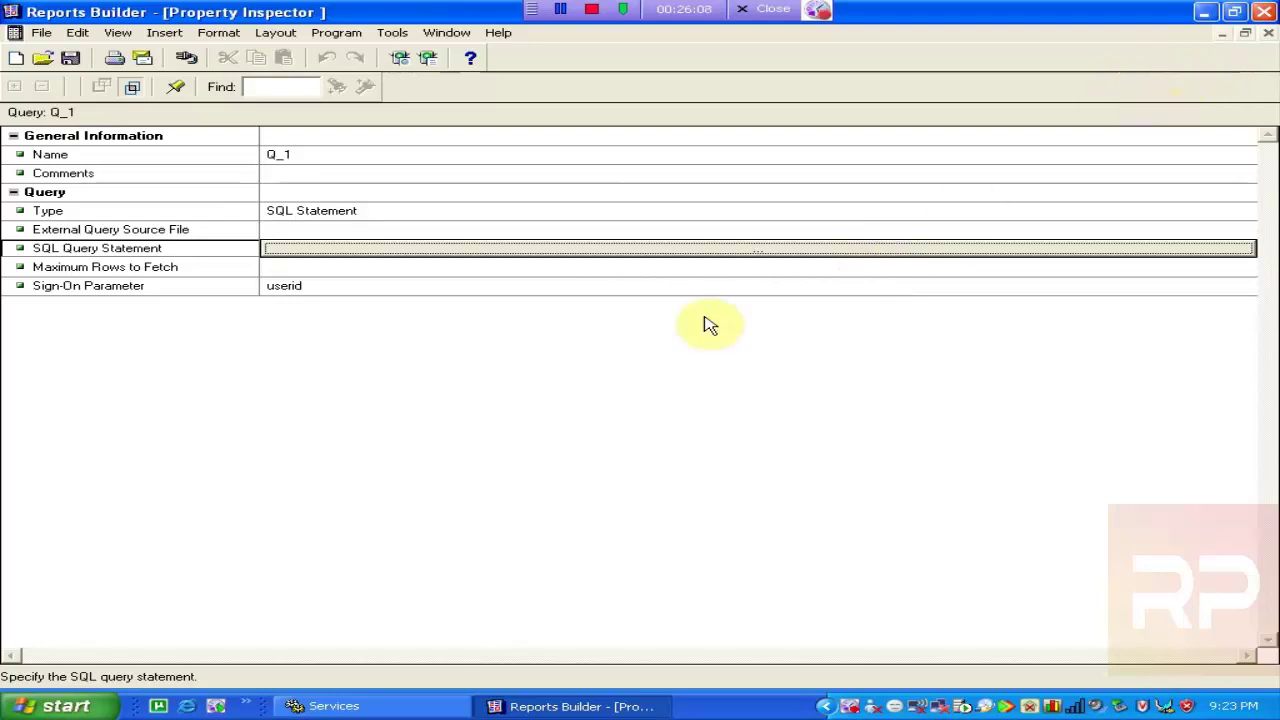
{"action": "left_click", "coordinate": [1267, 33]}
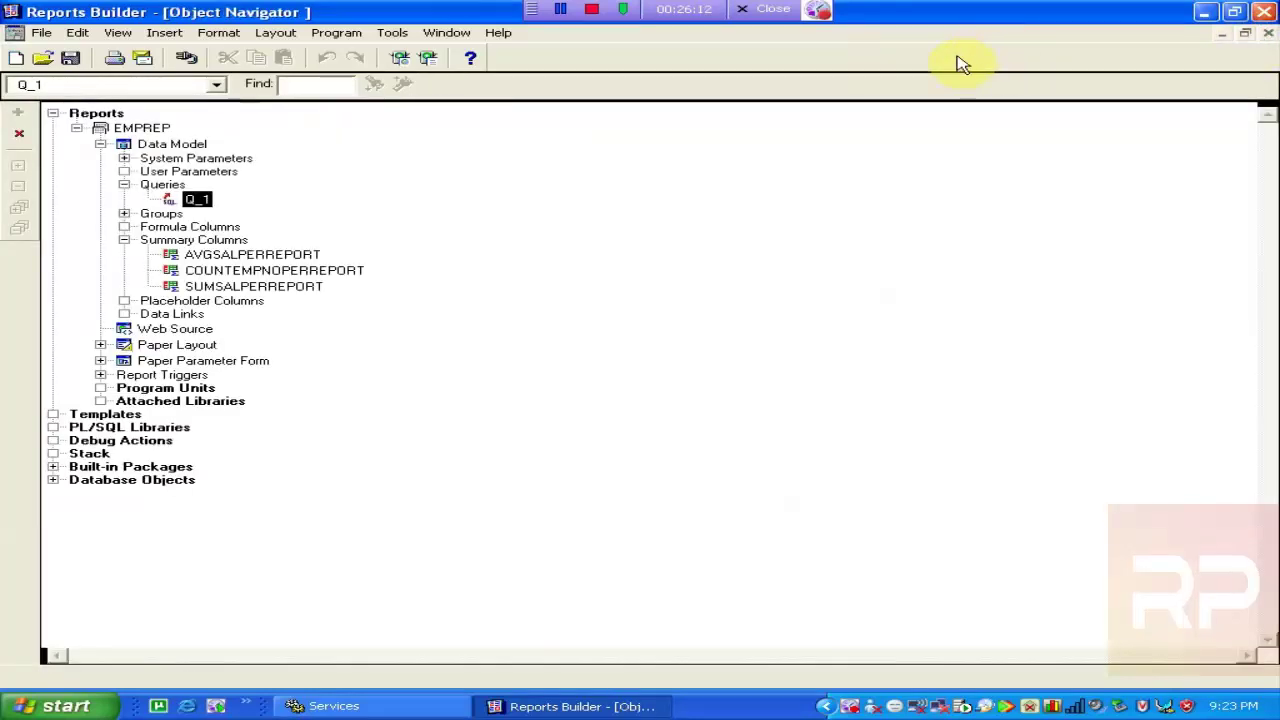
{"action": "left_click", "coordinate": [124, 215]}
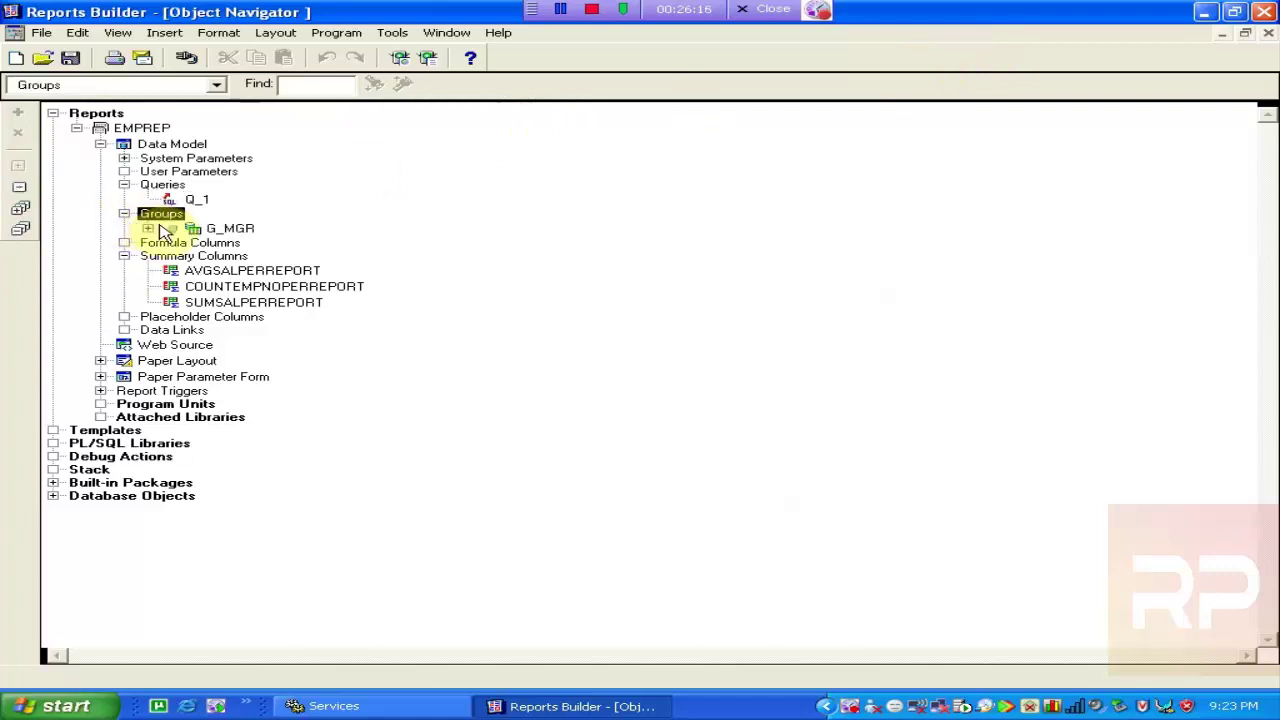
{"action": "left_click", "coordinate": [147, 230]}
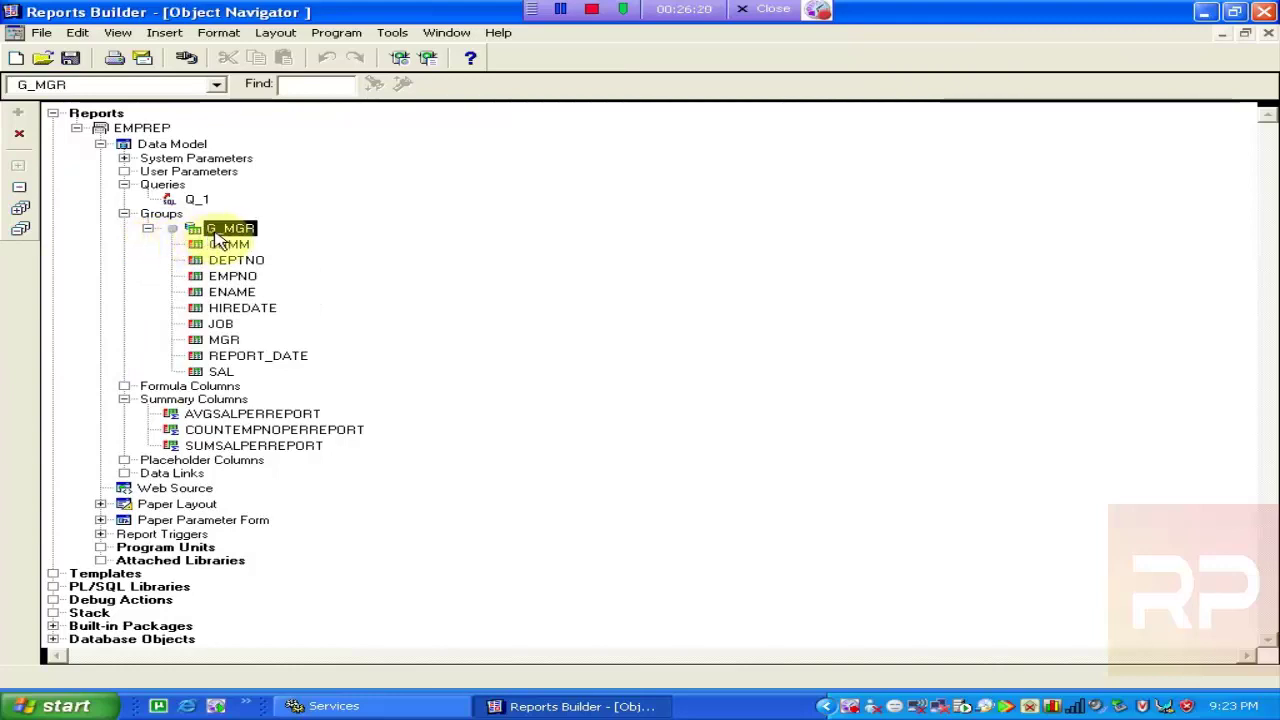
{"action": "left_click", "coordinate": [147, 229]}
- Examine the Formula Columns node and the average, count and sum entries under Summary Columns in the EMPREP data model
{"action": "left_click", "coordinate": [150, 243]}
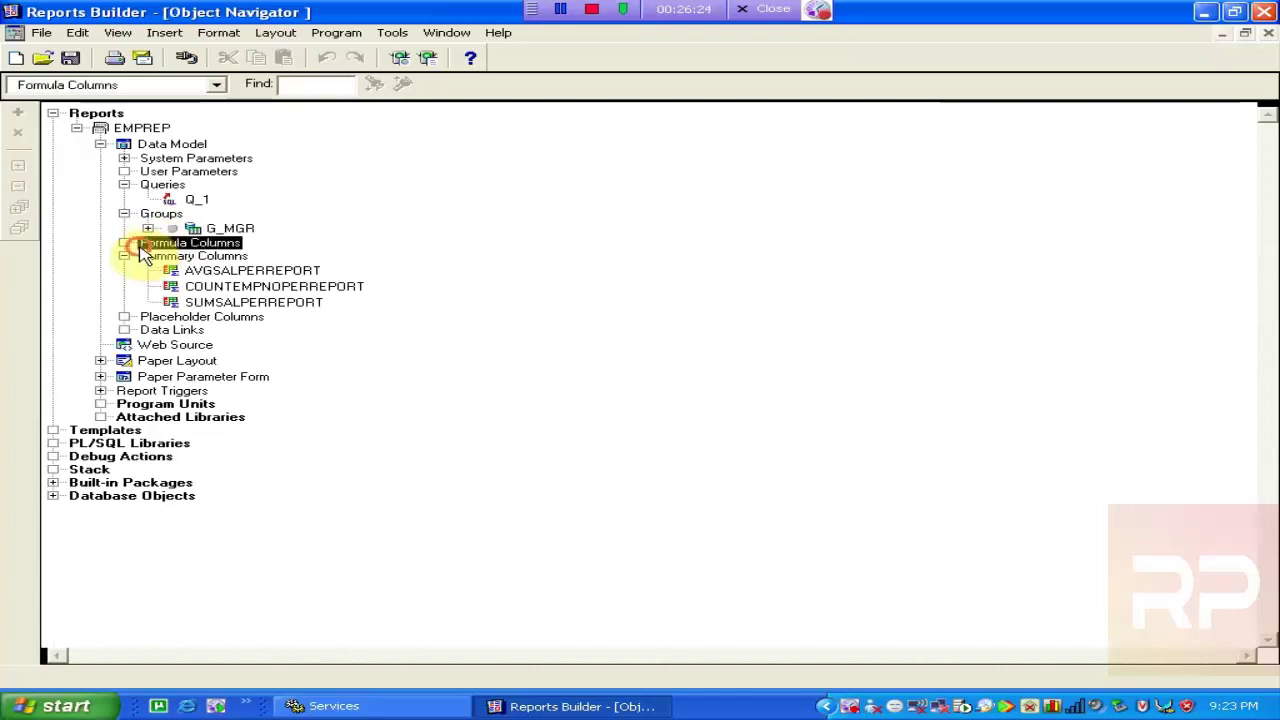
{"action": "left_click", "coordinate": [160, 256]}
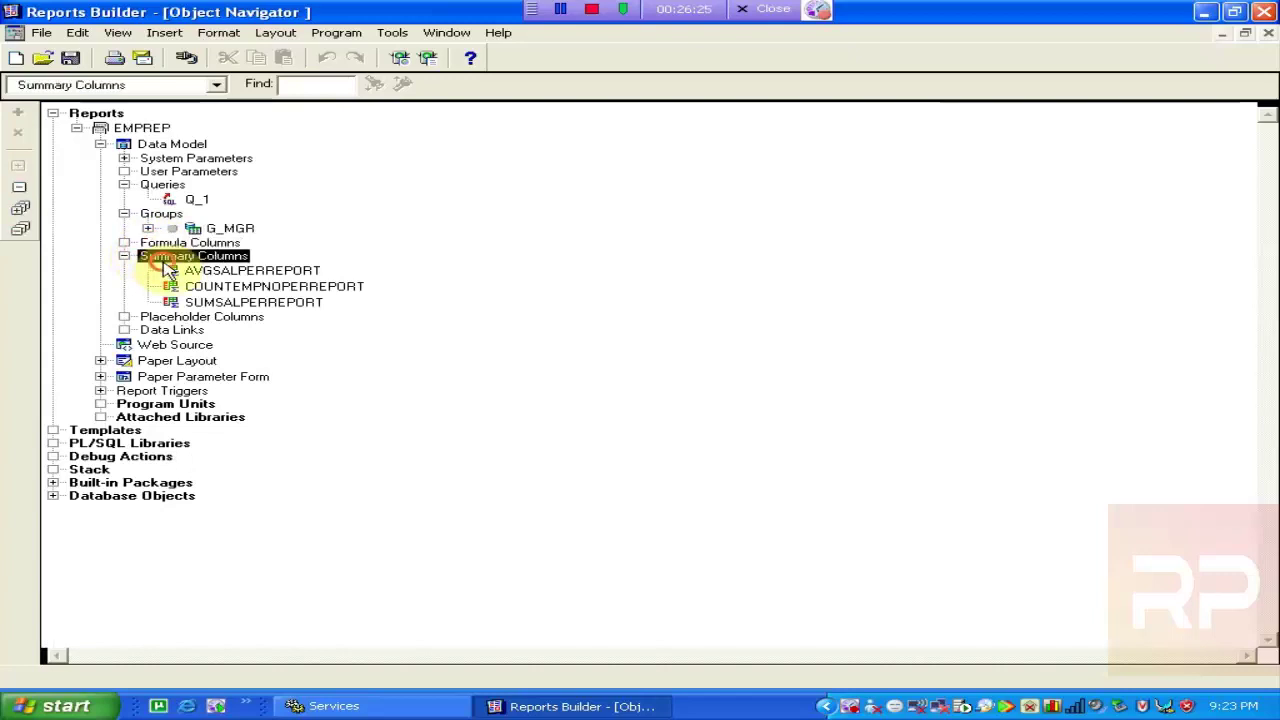
{"action": "left_click", "coordinate": [220, 303]}
{"action": "left_click", "coordinate": [225, 272]}
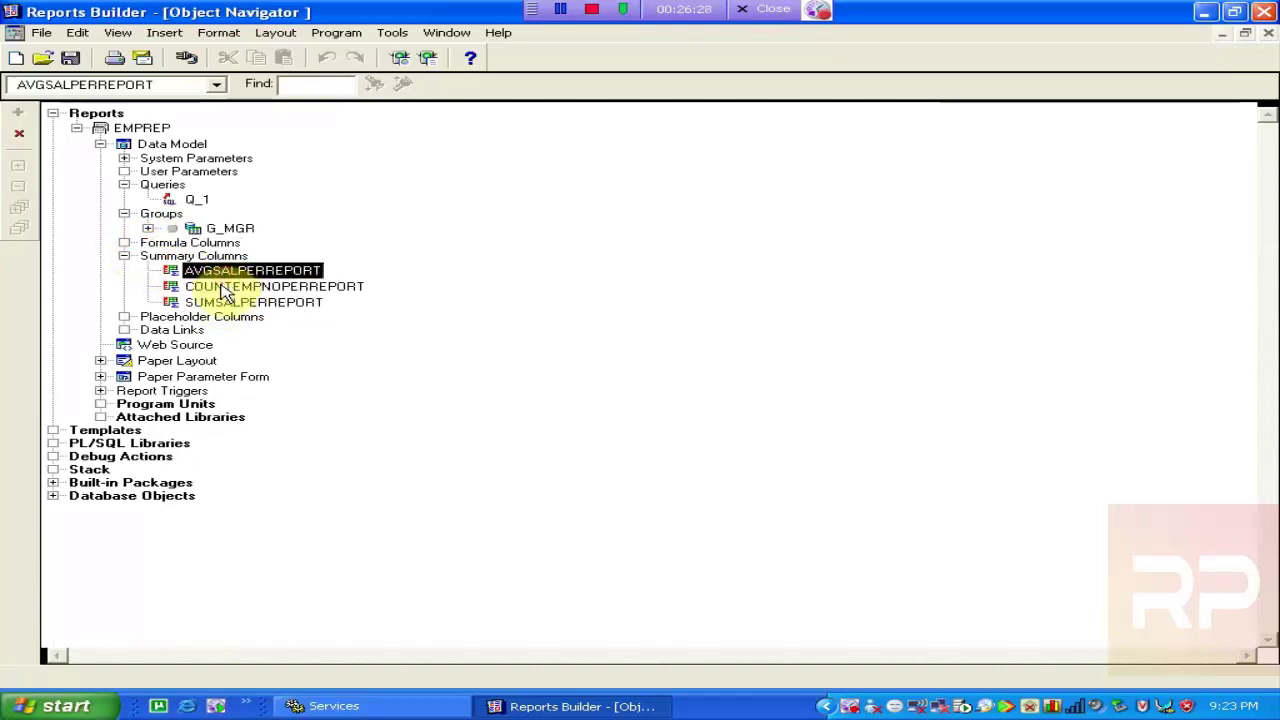
{"action": "left_click", "coordinate": [180, 256]}
{"action": "left_click", "coordinate": [215, 271]}
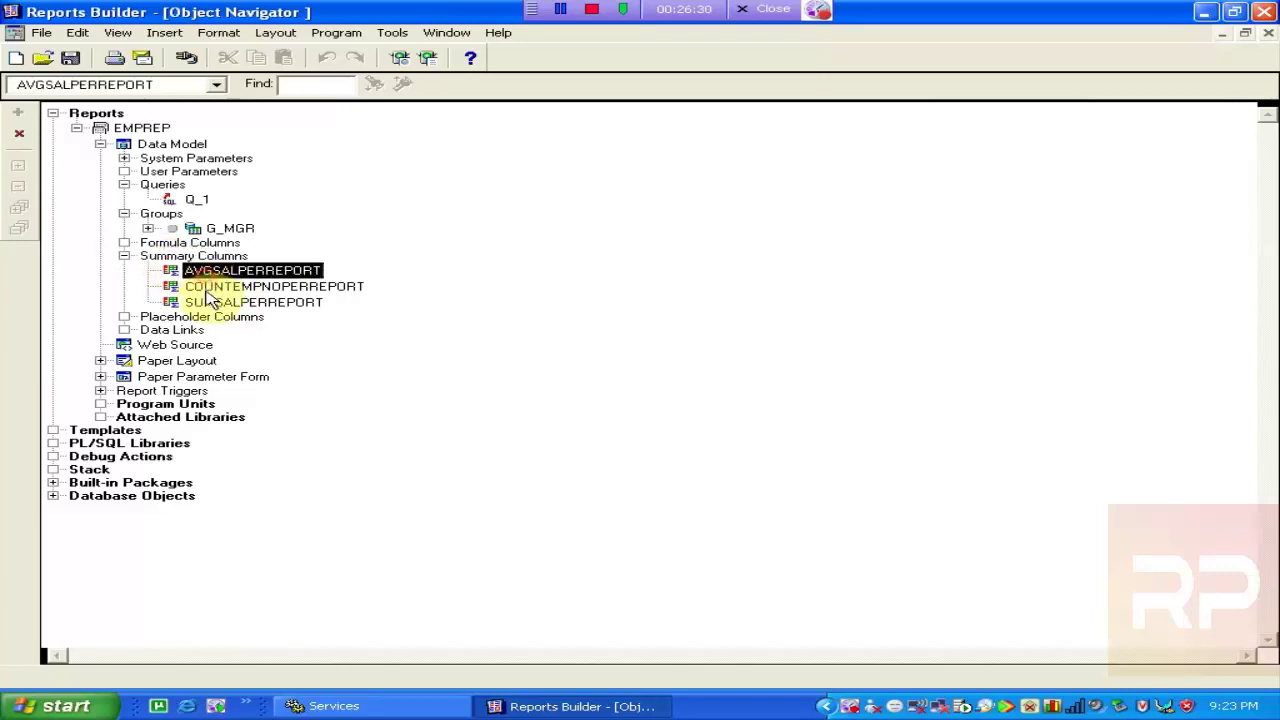
{"action": "left_click", "coordinate": [209, 288]}
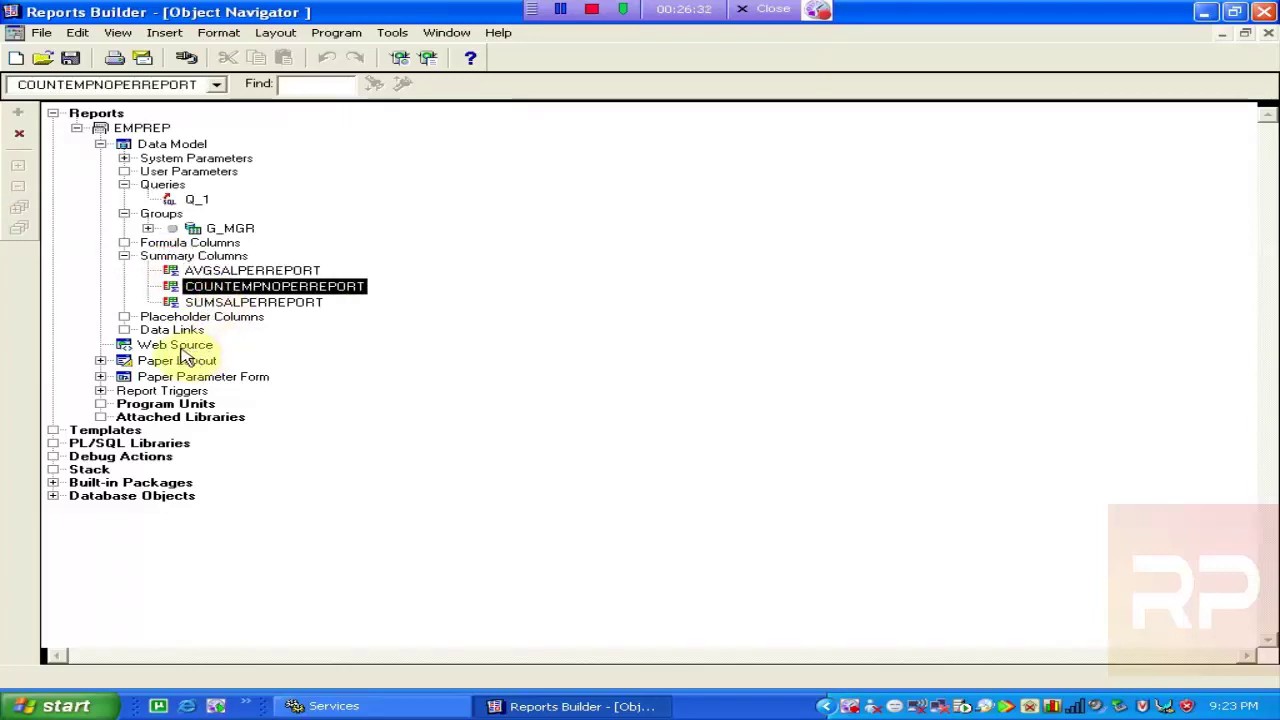
- Collapse the Data Model branch and examine the Header, Main and Trailer sections of the Paper Layout, with Main Section collapsed
{"action": "left_click", "coordinate": [100, 146]}
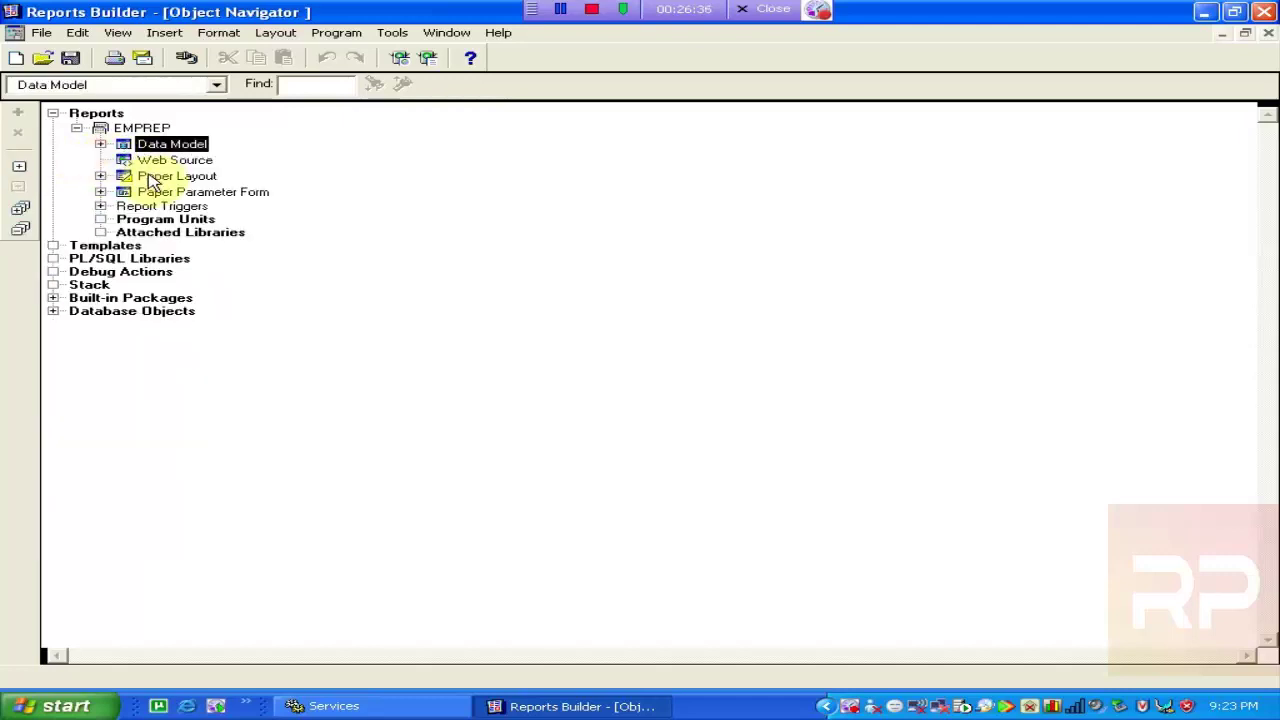
{"action": "left_click", "coordinate": [100, 176]}
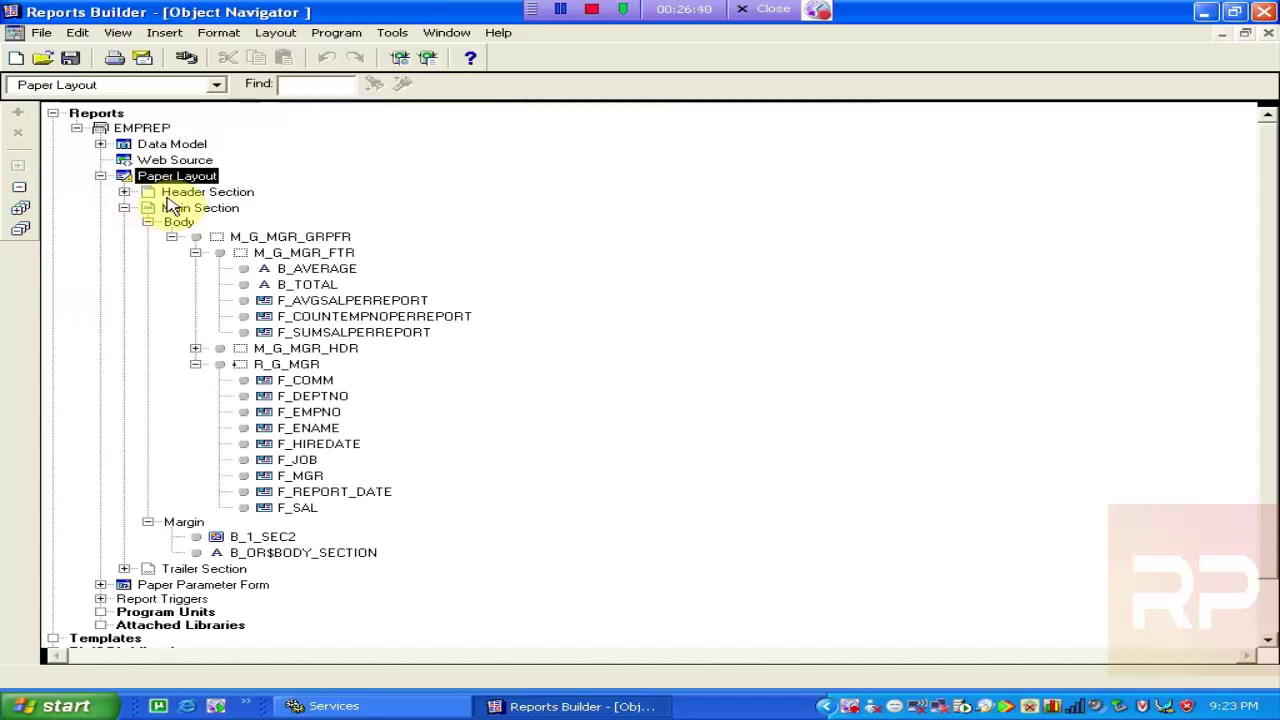
{"action": "left_click", "coordinate": [124, 208]}
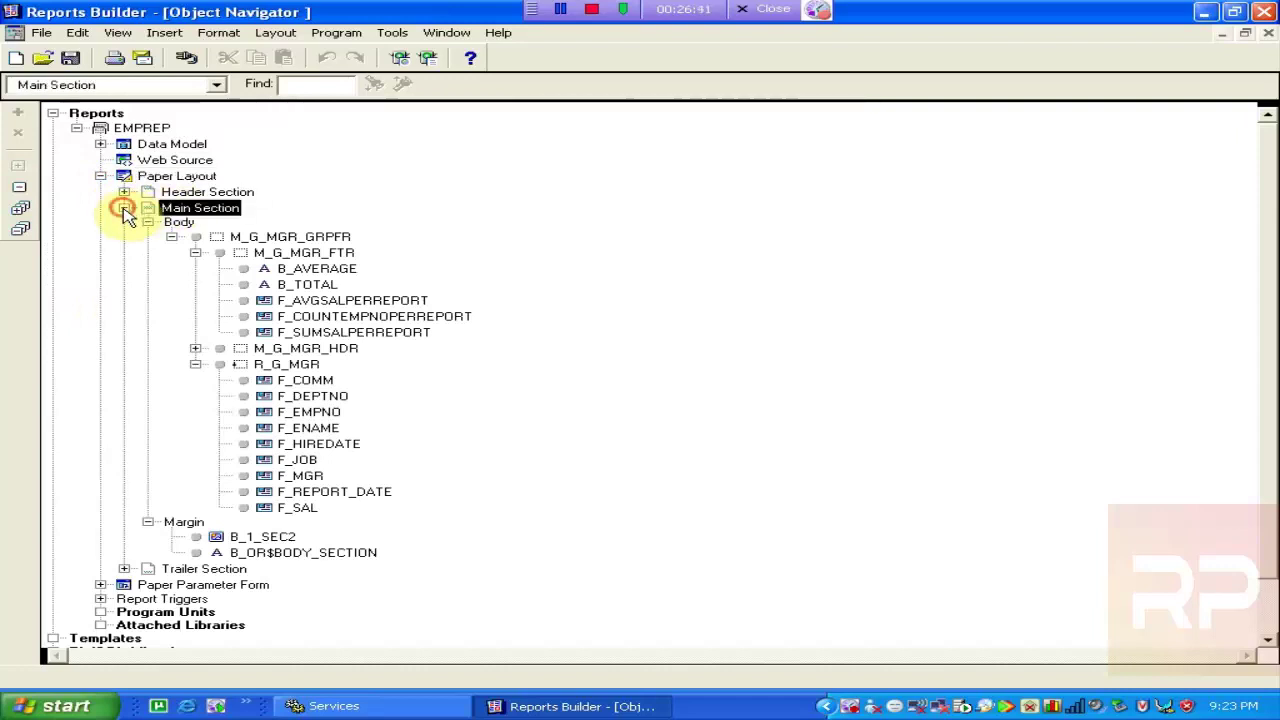
{"action": "left_click", "coordinate": [178, 192]}
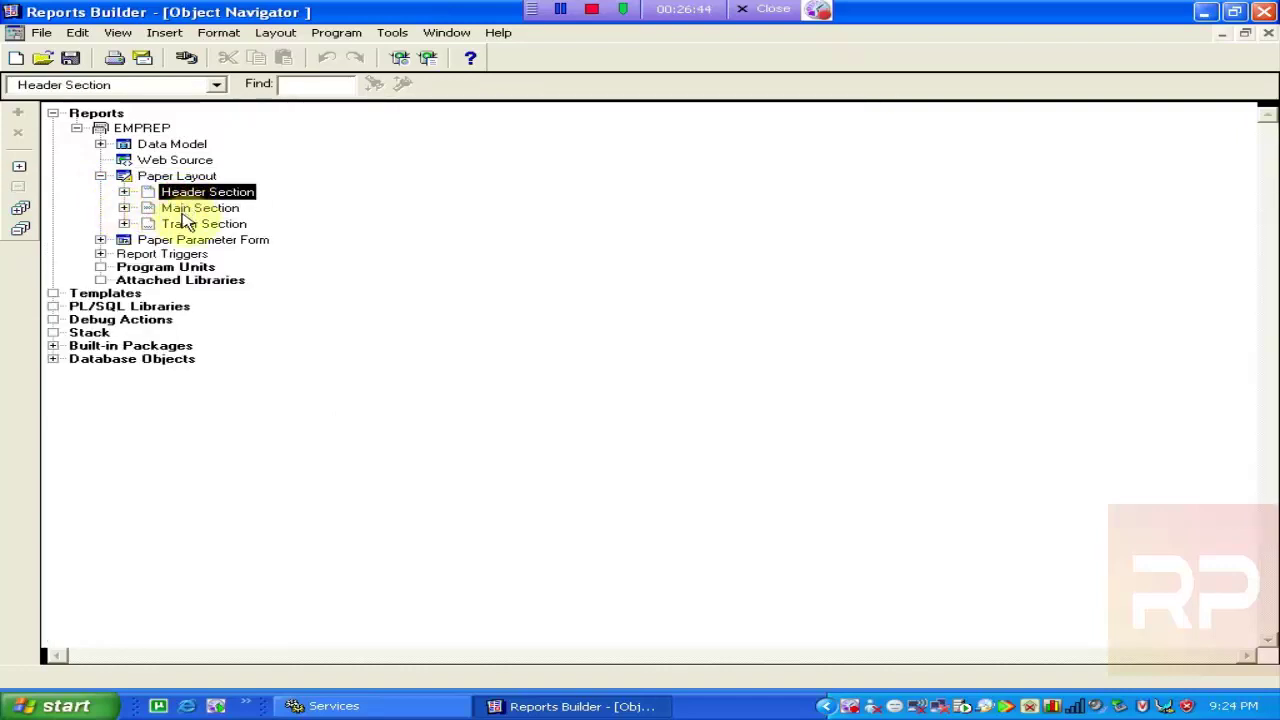
{"action": "left_click", "coordinate": [187, 209]}
{"action": "left_click", "coordinate": [186, 225]}
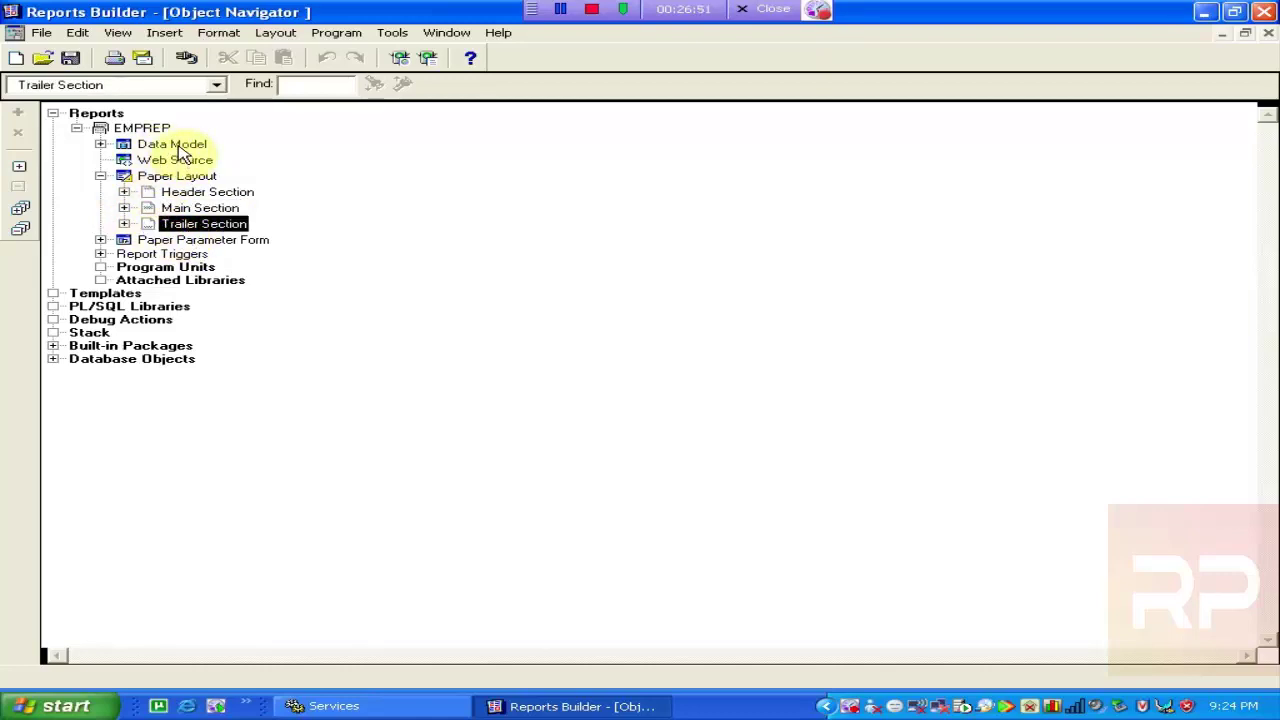
- Open the graphical Data Model of EMPREP and examine query Q_1, group G_MGR with its columns, and the report-level summary columns
{"action": "left_click", "coordinate": [132, 147]}
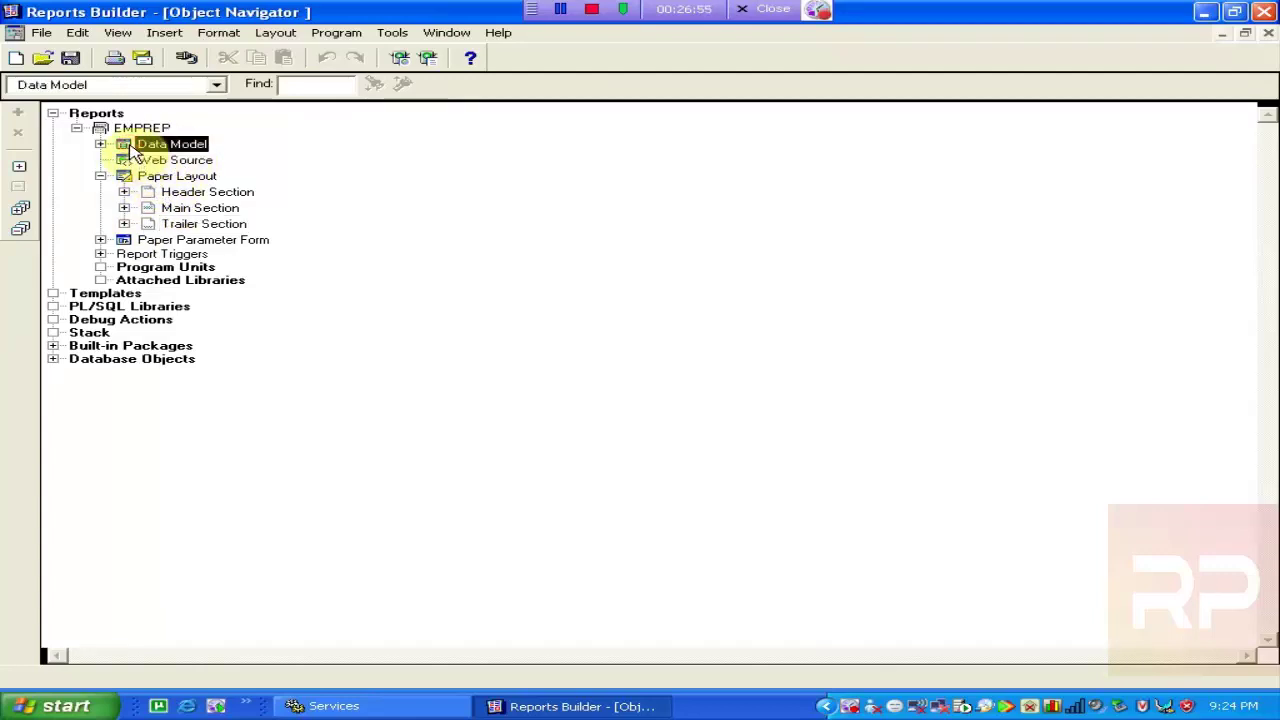
{"action": "double_click", "coordinate": [124, 145]}
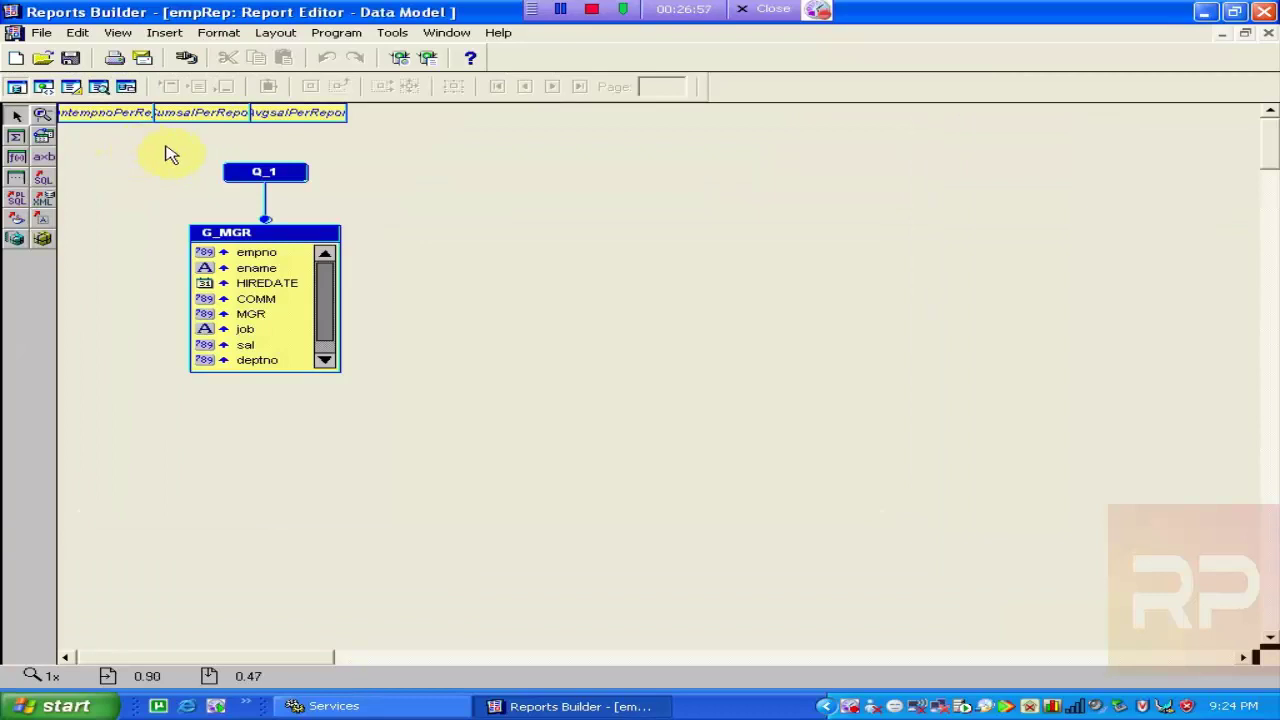
{"action": "left_click", "coordinate": [262, 174]}
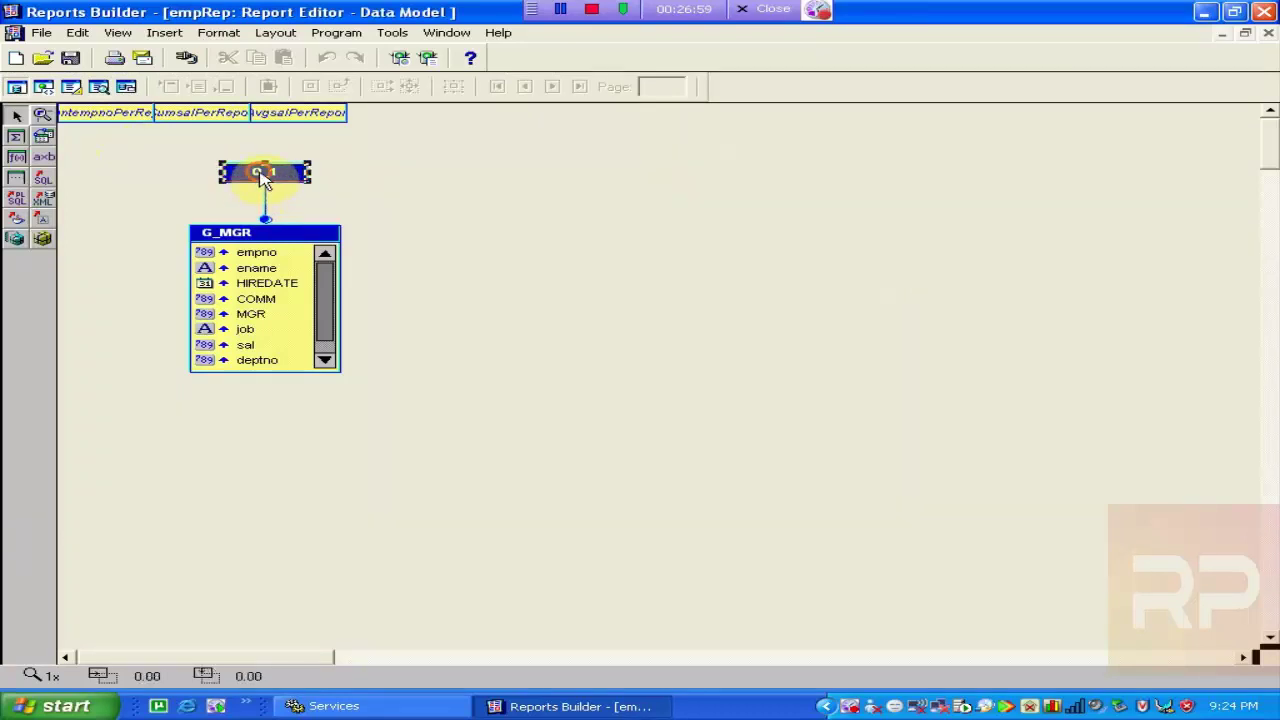
{"action": "left_click", "coordinate": [260, 233]}
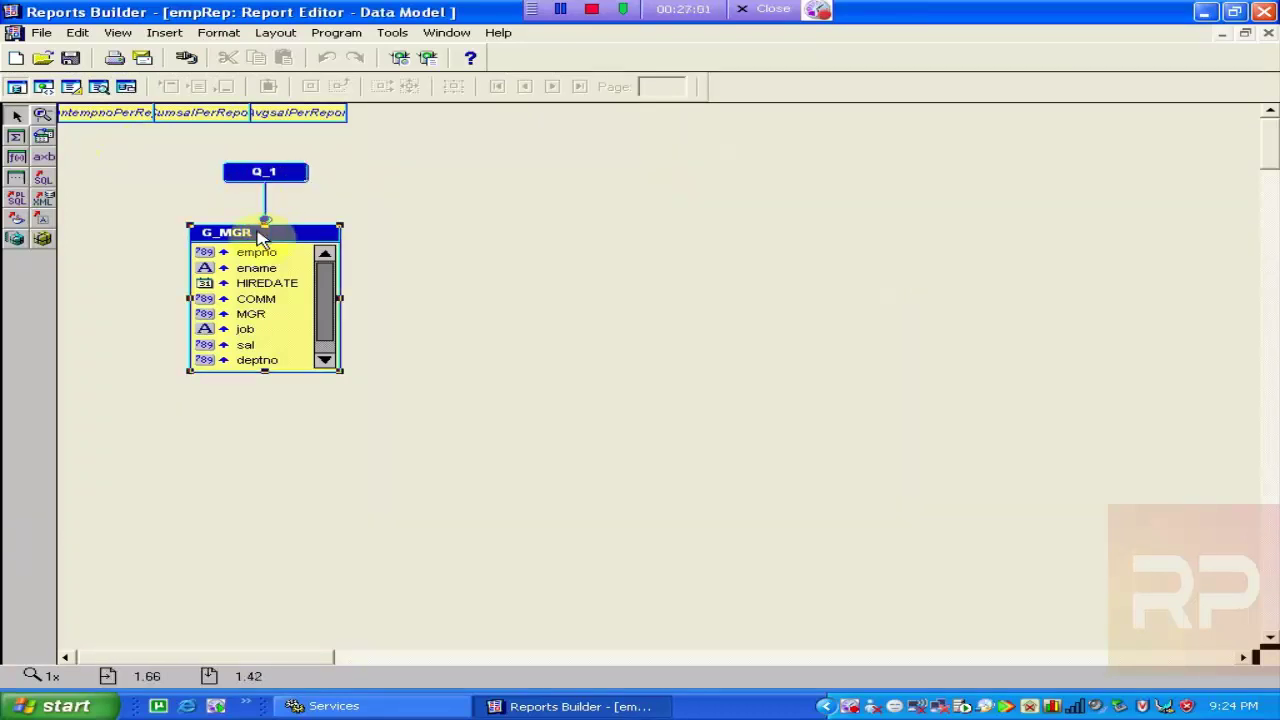
{"action": "left_click", "coordinate": [256, 252]}
{"action": "left_click", "coordinate": [264, 283]}
{"action": "left_click", "coordinate": [256, 298]}
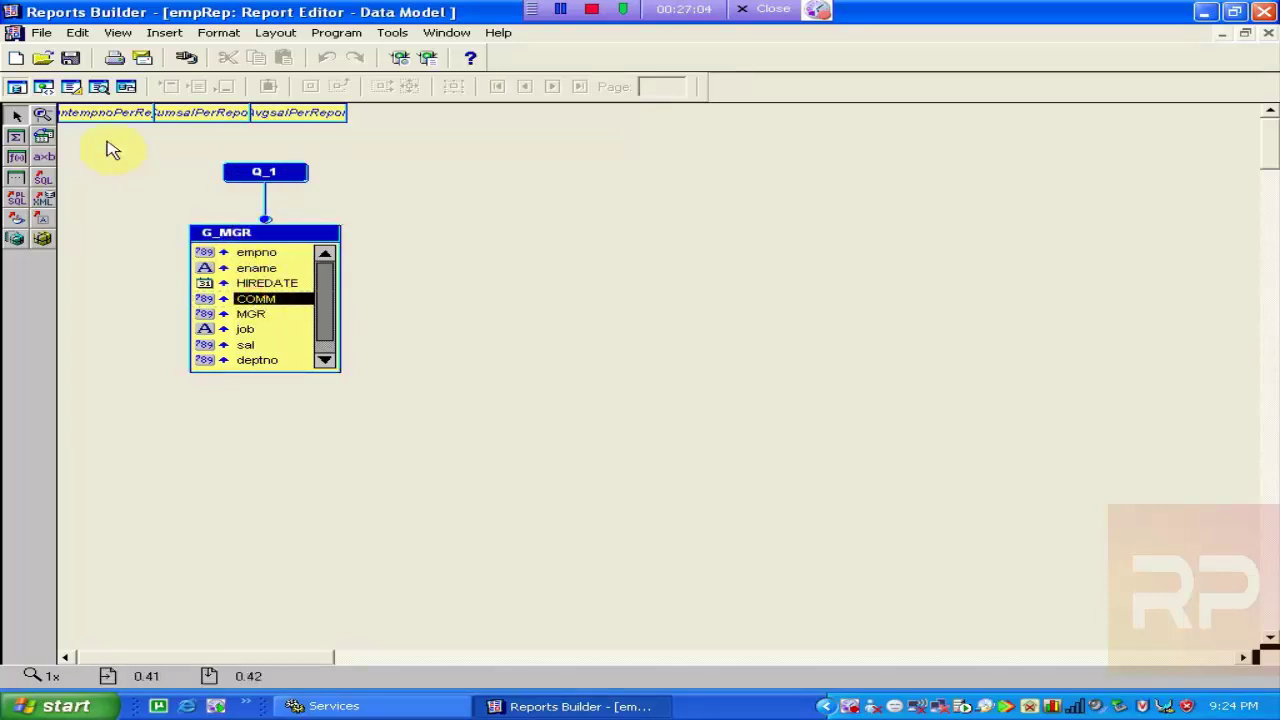
{"action": "left_click", "coordinate": [180, 113]}
{"action": "left_click", "coordinate": [277, 114]}
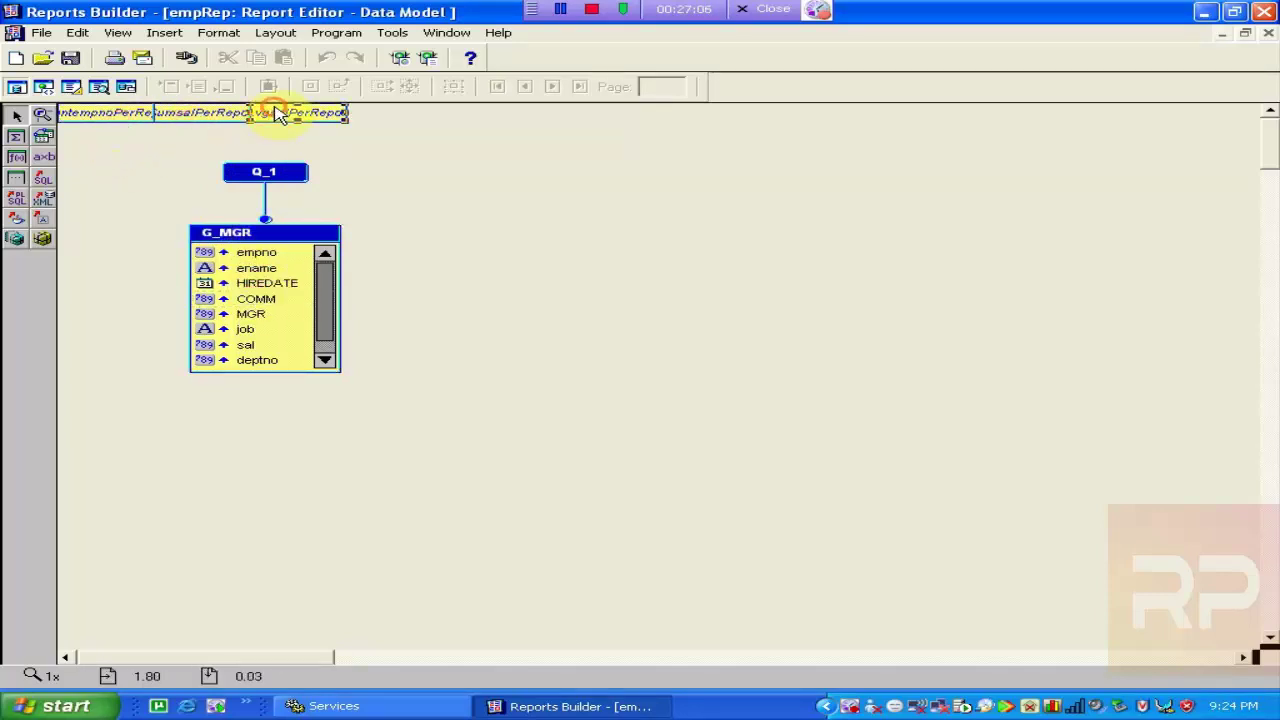
- Show the report's Paper Layout, highlight all its layout objects, and select the frame enclosing the totals
{"action": "left_click", "coordinate": [72, 88]}
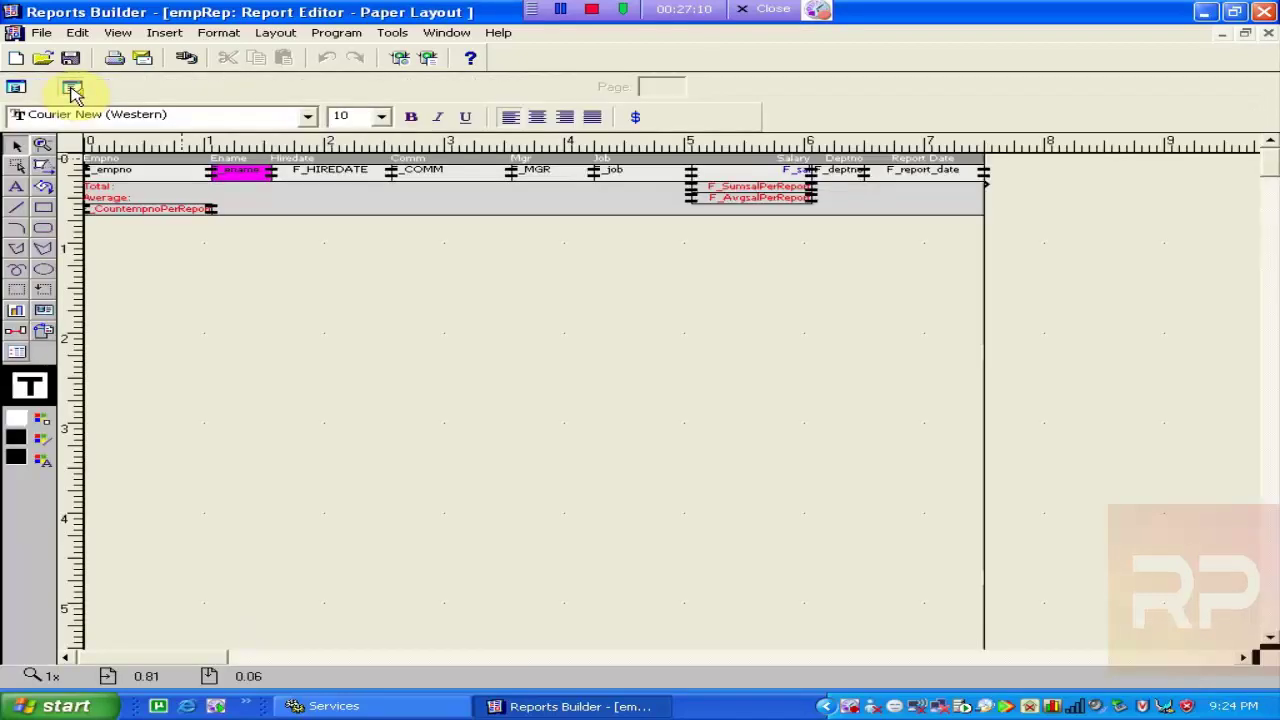
{"action": "left_click_drag", "start_coordinate": [1128, 275], "coordinate": [86, 138]}
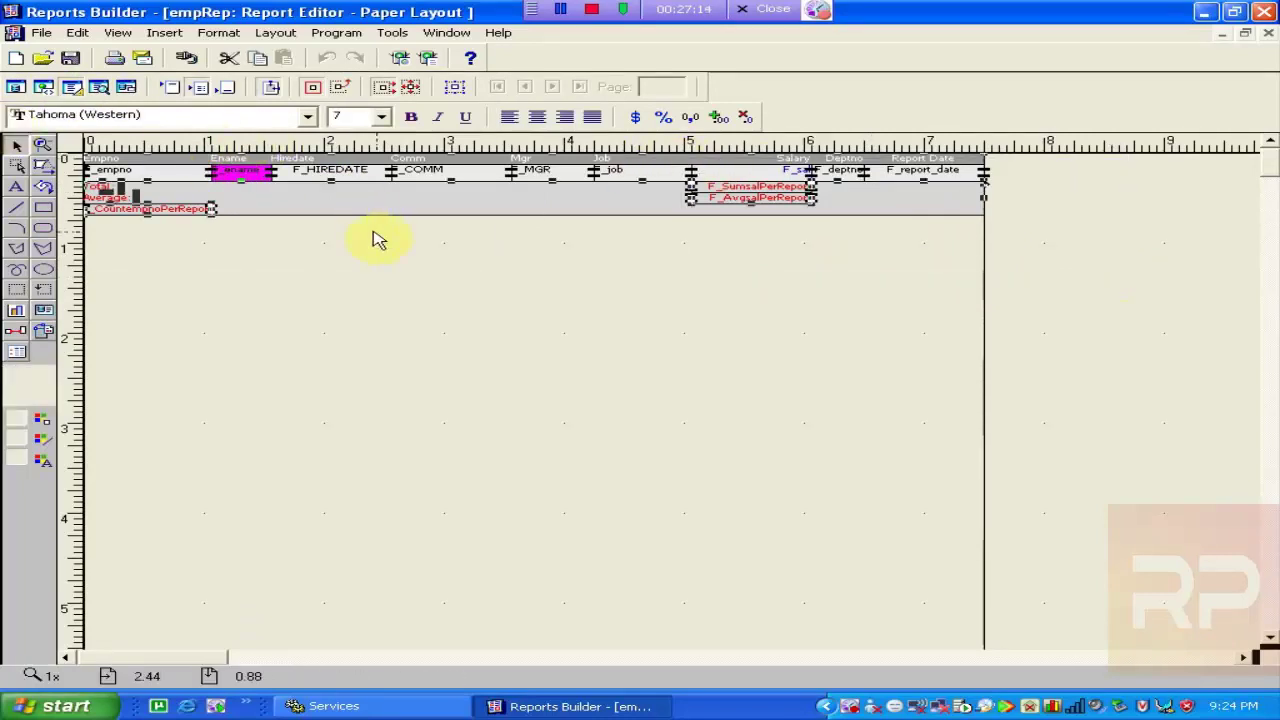
{"action": "left_click", "coordinate": [378, 293]}
{"action": "left_click", "coordinate": [258, 206]}
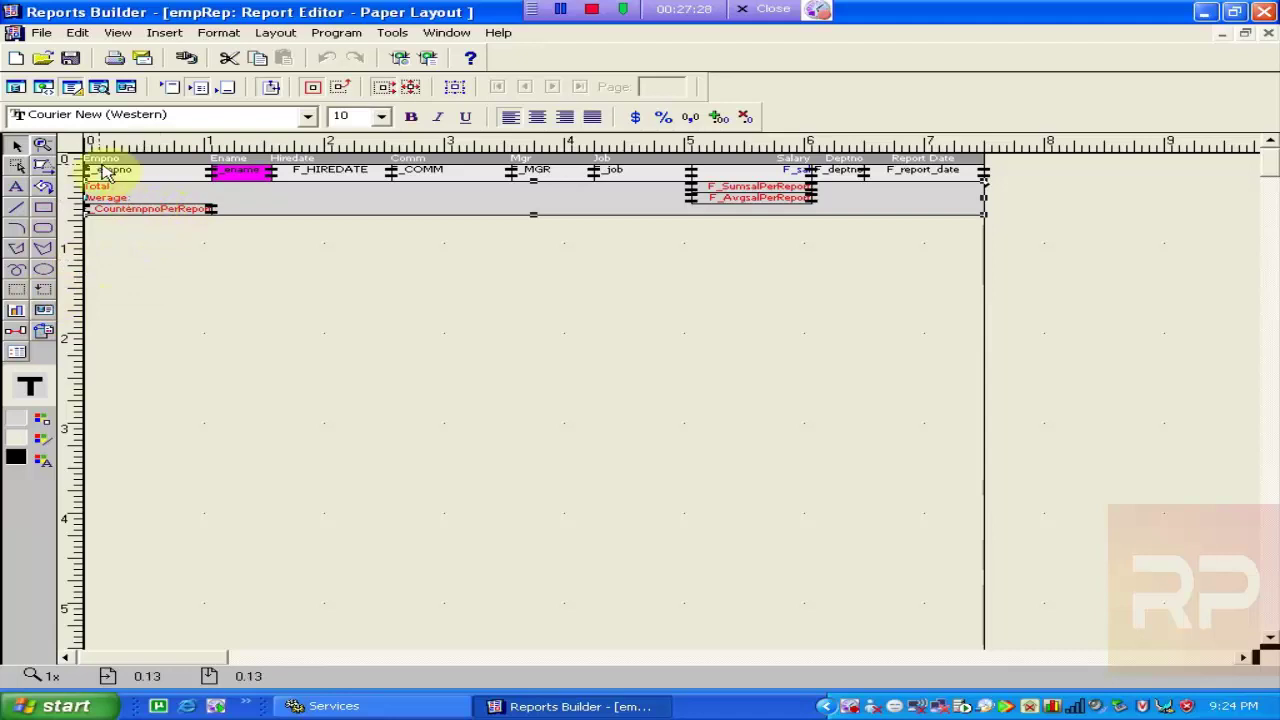
- Review query Q_1 in the Data Model view again, and highlight all layout objects in the Paper Layout view for comparison
{"action": "left_click", "coordinate": [16, 86]}
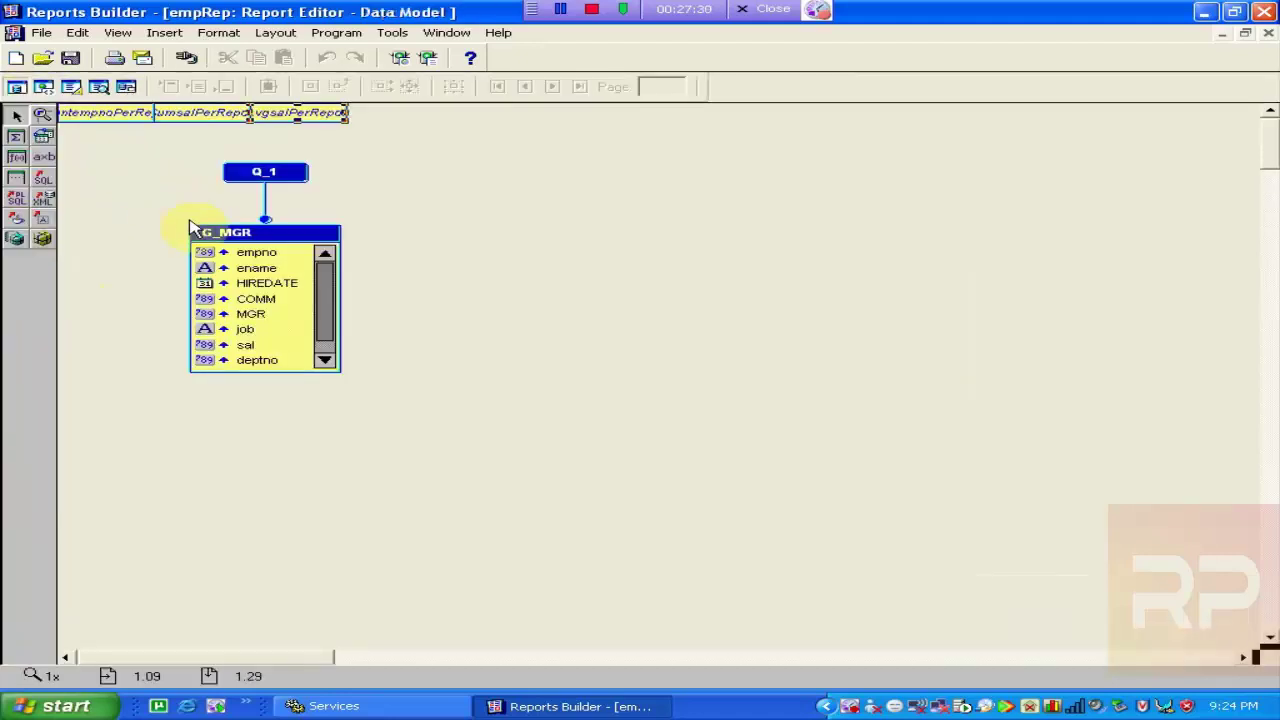
{"action": "left_click", "coordinate": [268, 172]}
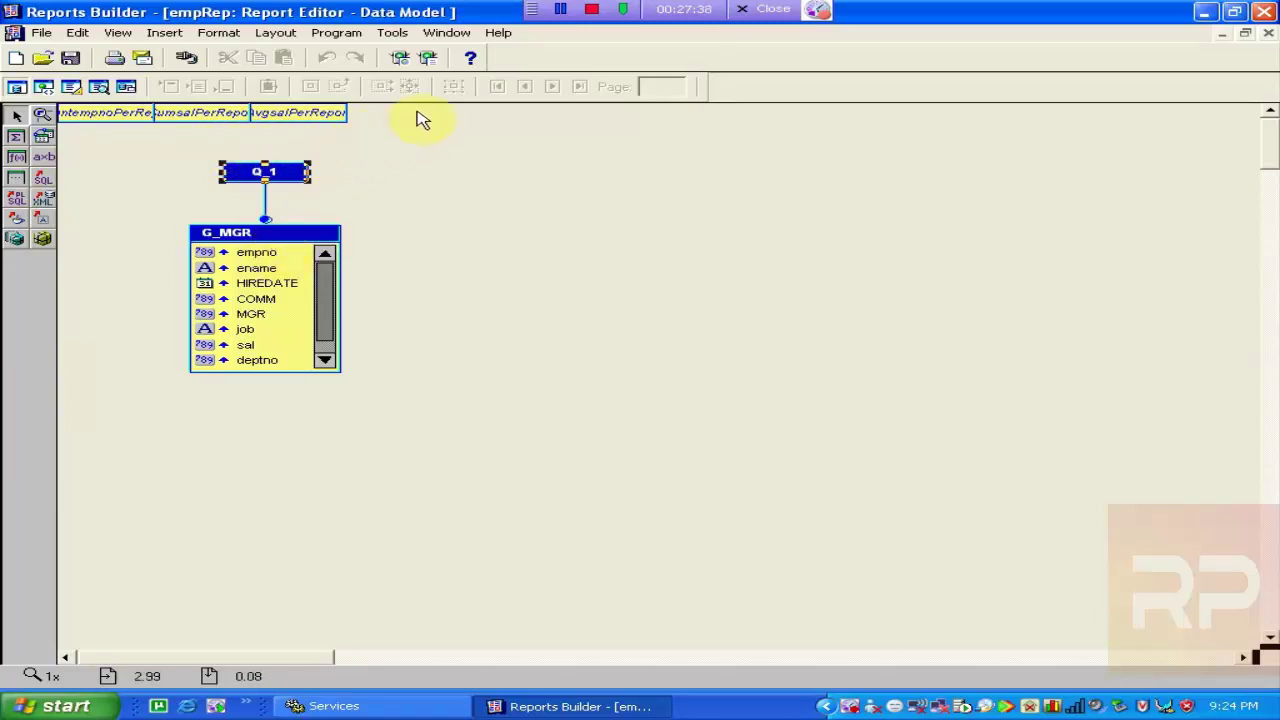
{"action": "left_click", "coordinate": [47, 87]}
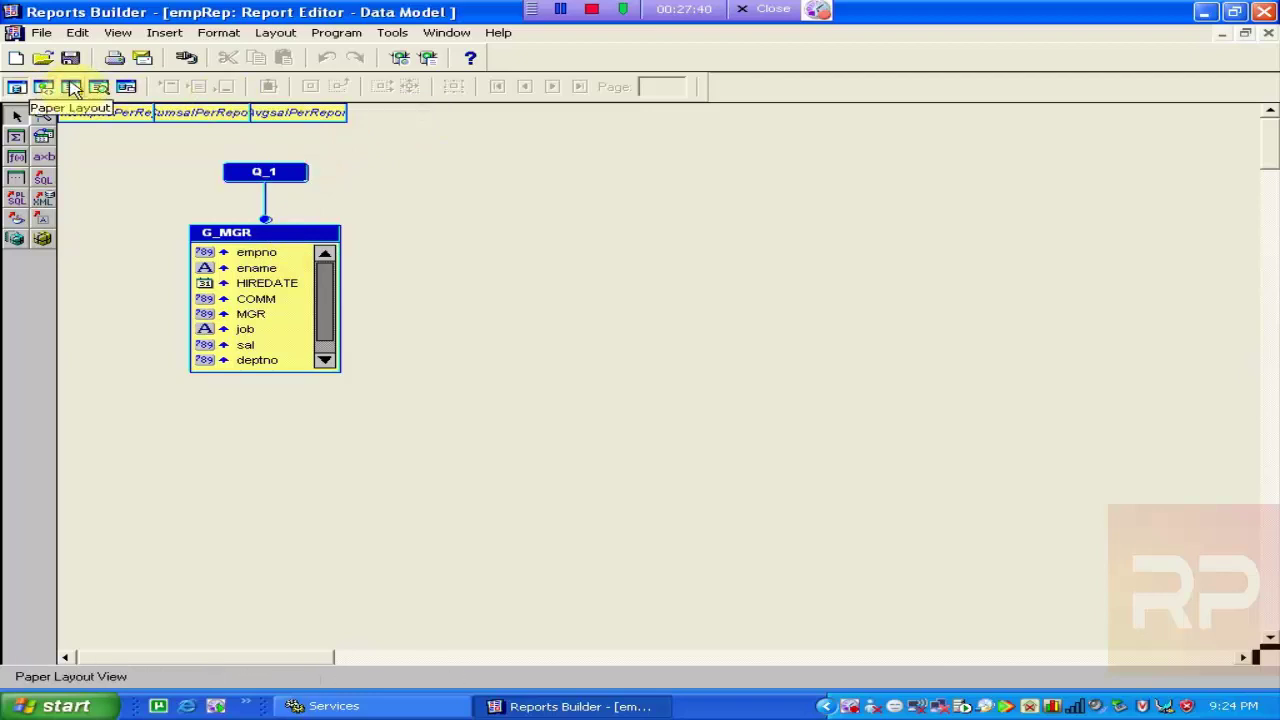
{"action": "left_click", "coordinate": [71, 88]}
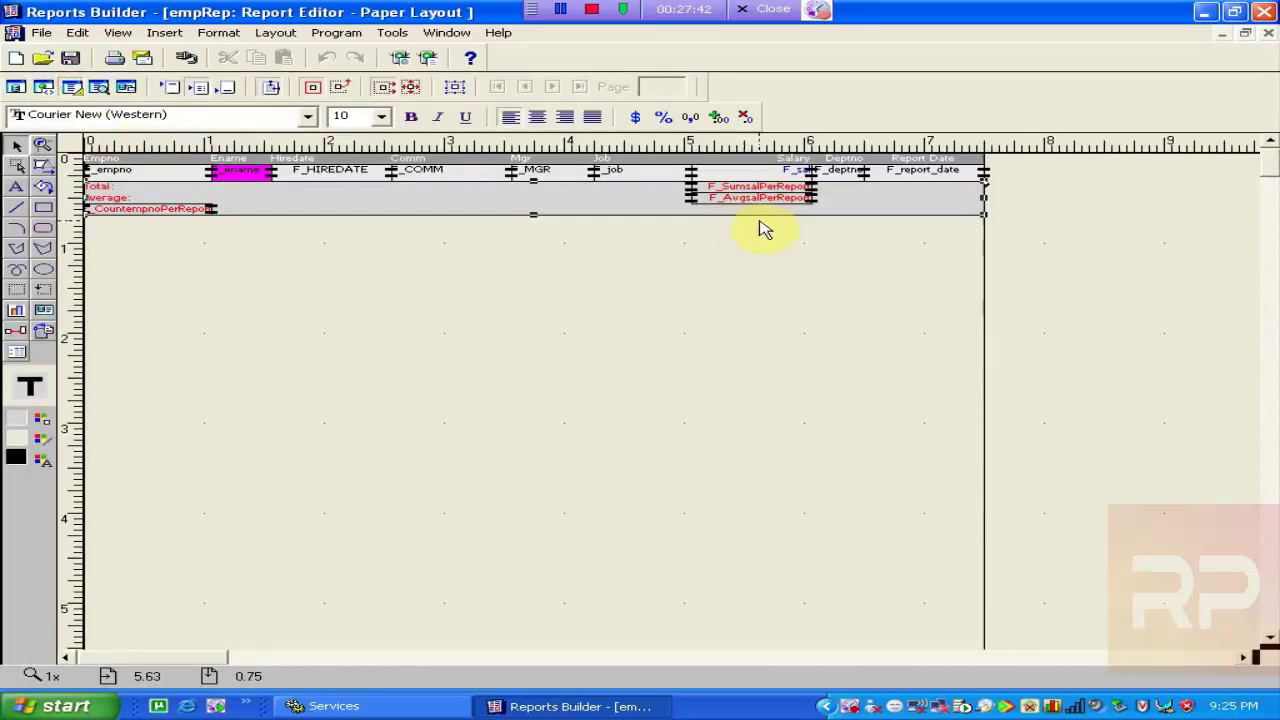
{"action": "mouse_move", "coordinate": [1055, 240]}
{"action": "left_mouse_down"}
{"action": "mouse_move", "coordinate": [848, 221]}
{"action": "mouse_move", "coordinate": [334, 134]}
{"action": "mouse_move", "coordinate": [23, 137]}
{"action": "left_mouse_up"}
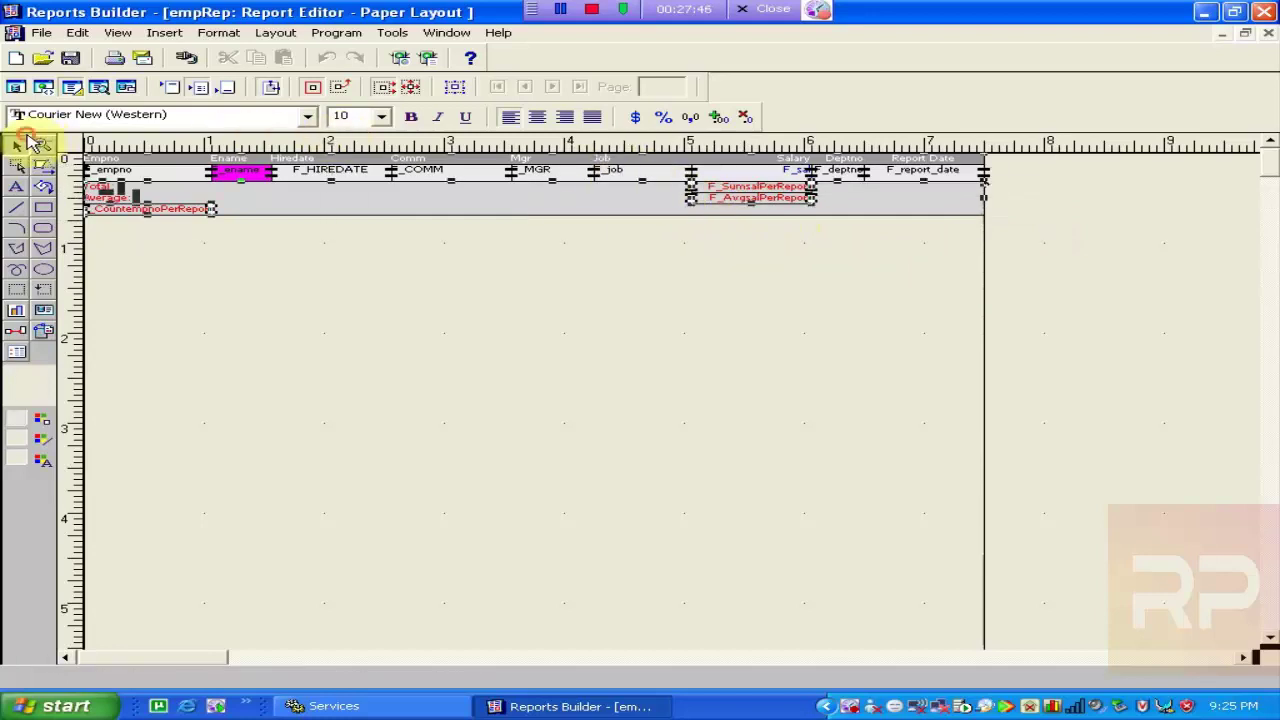
{"action": "left_click", "coordinate": [449, 277]}
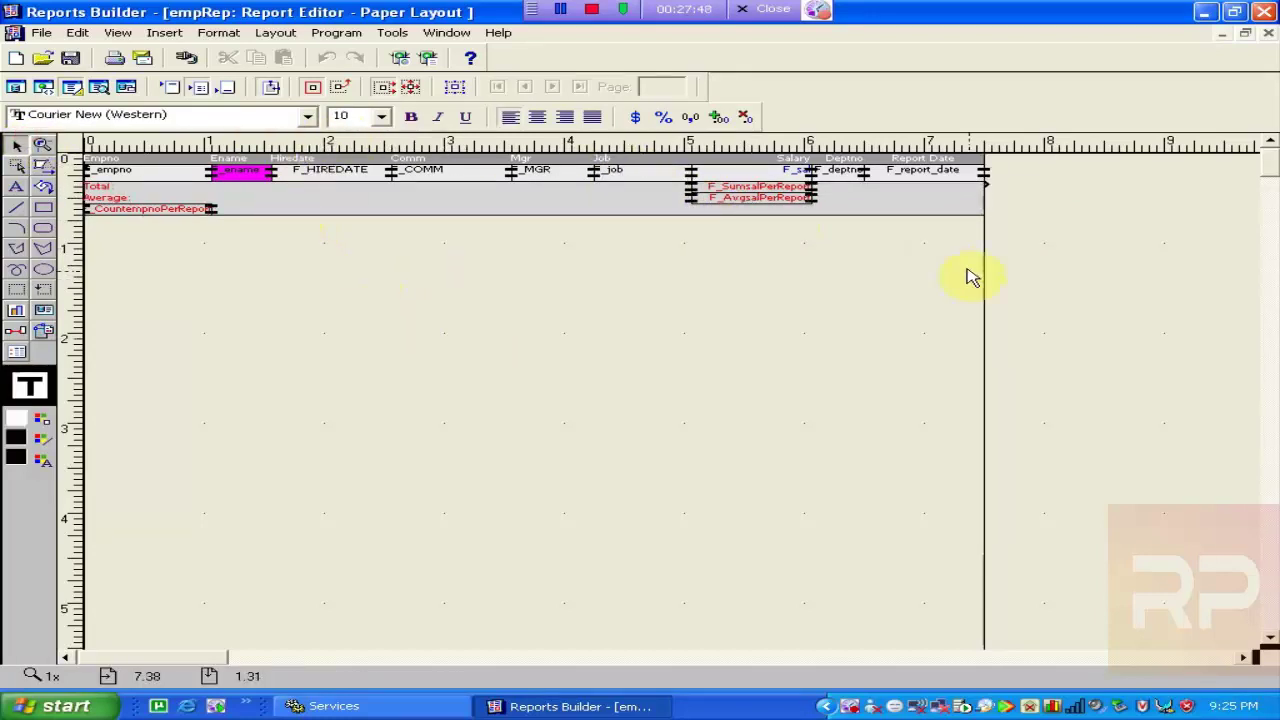
- Close the empRep report editor, and save the report with its EMPREP node collapsed in the Object Navigator
{"action": "left_click", "coordinate": [1268, 34]}
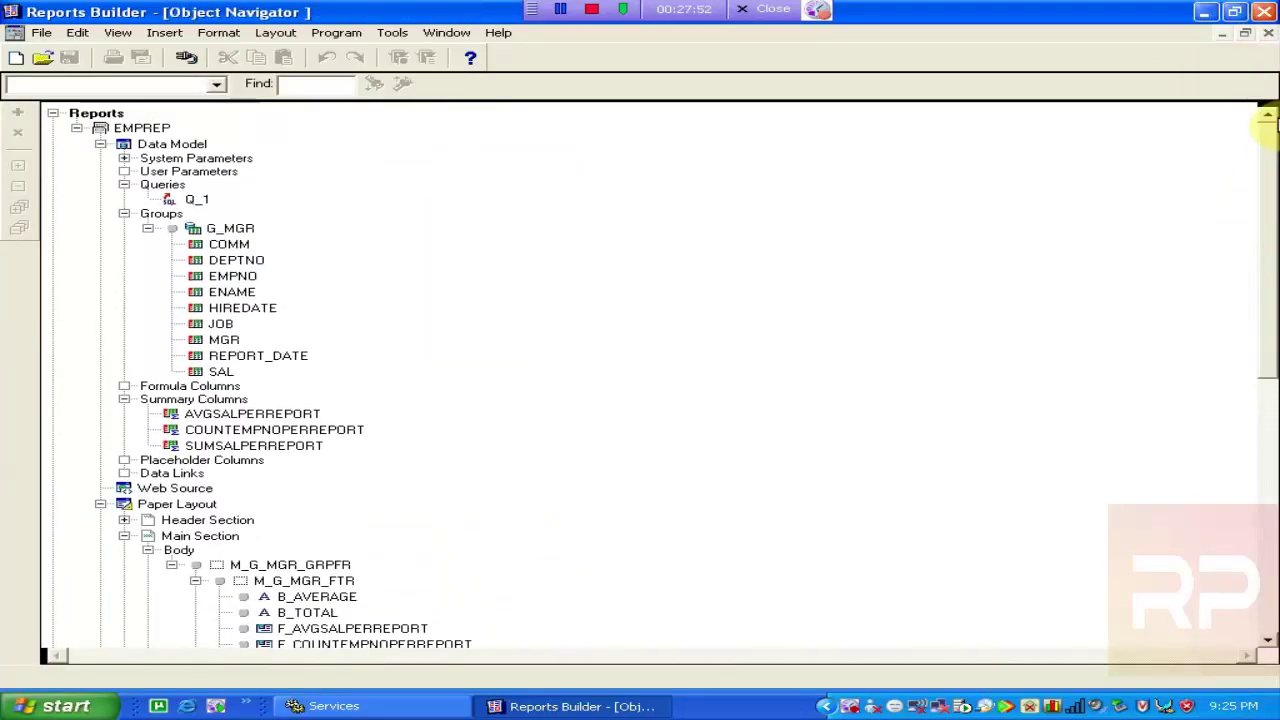
{"action": "left_click", "coordinate": [76, 128]}
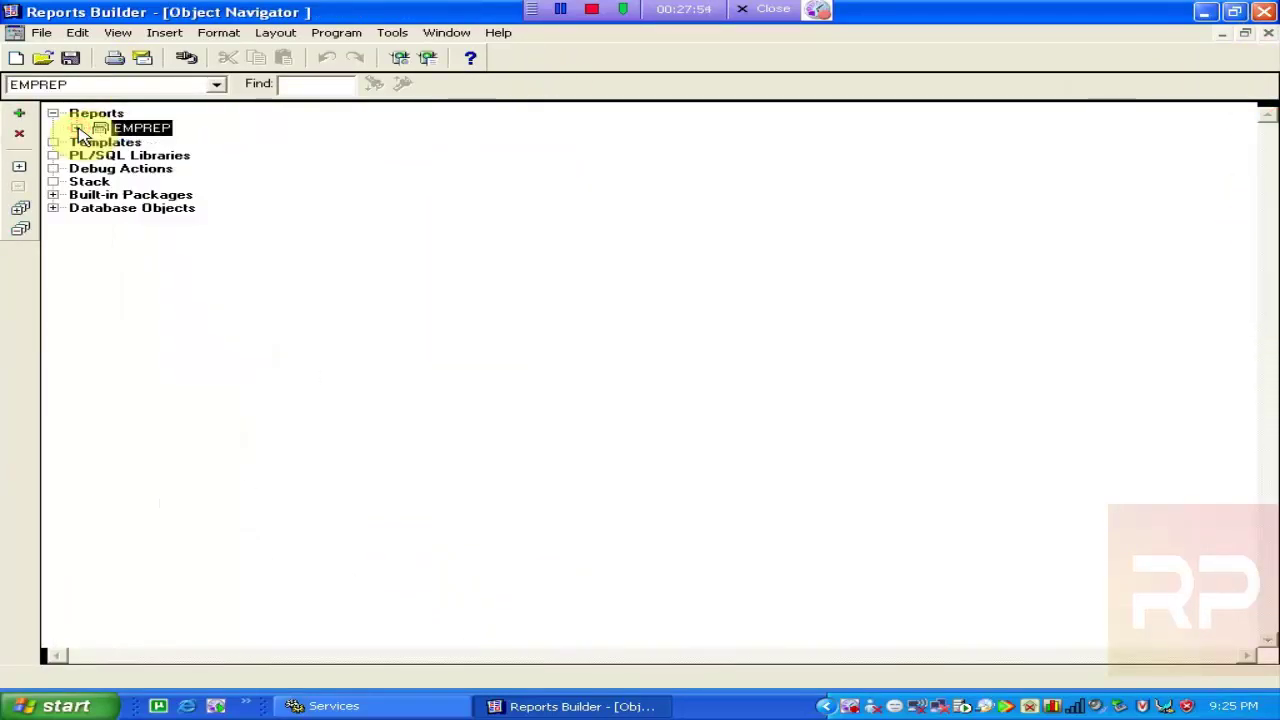
{"action": "left_click", "coordinate": [72, 60]}
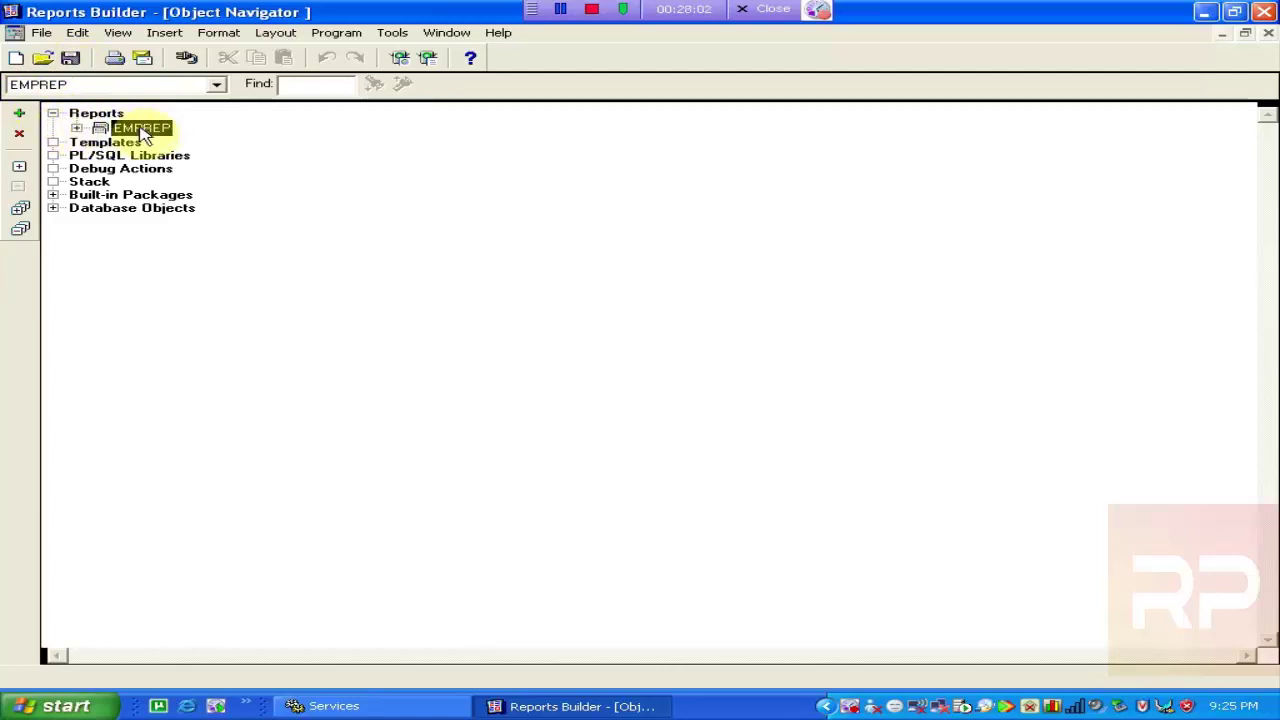
- Create a new report with the option to build it manually instead of using the Report Wizard
{"action": "left_click", "coordinate": [24, 121]}
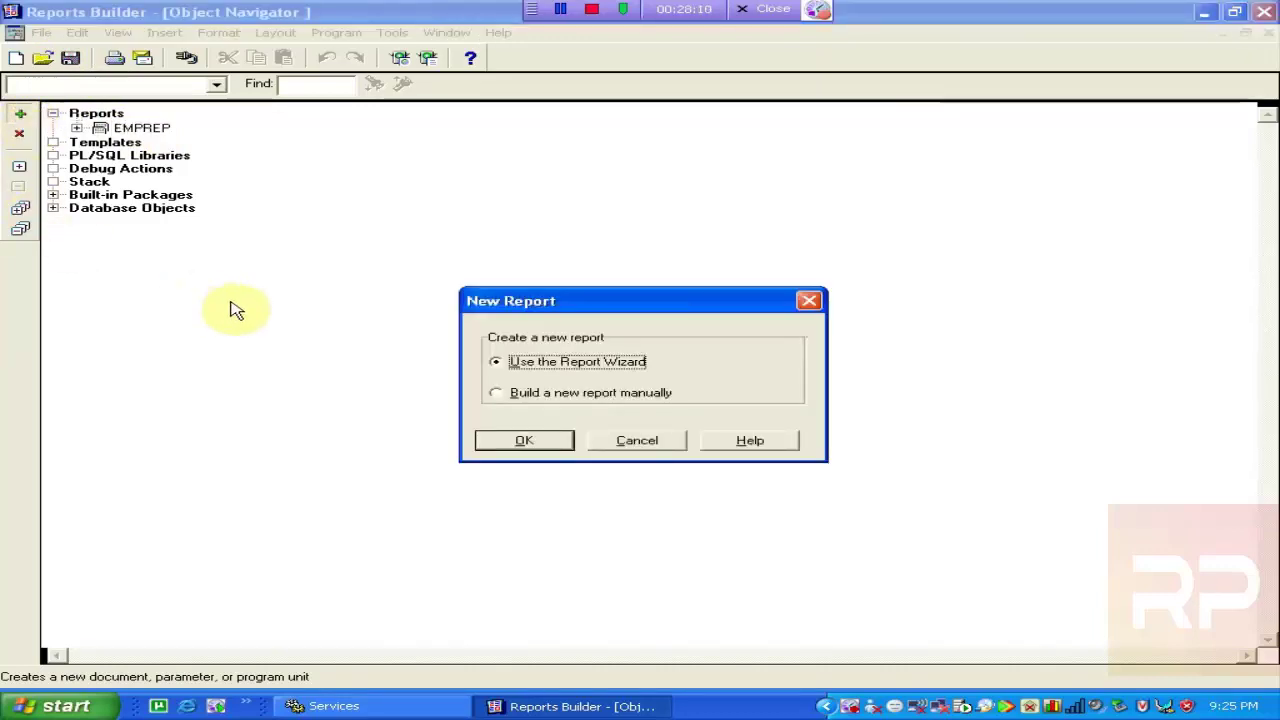
{"action": "left_click", "coordinate": [590, 398]}
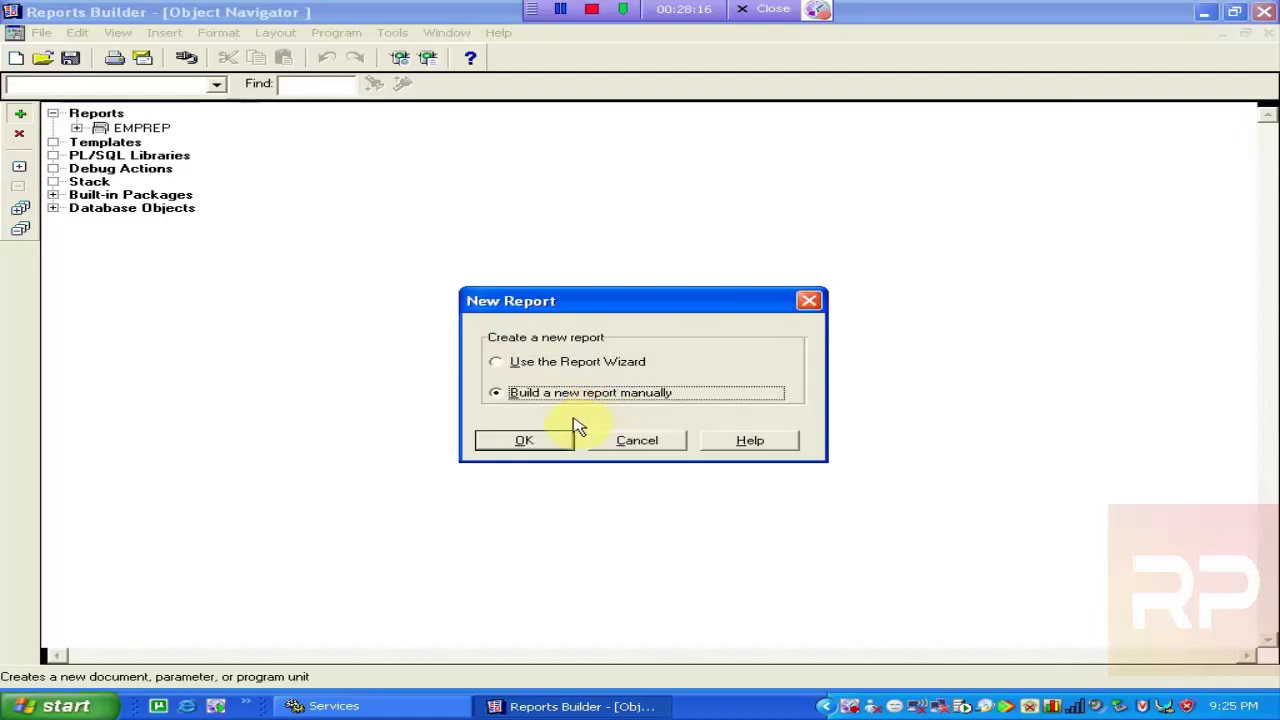
{"action": "left_click", "coordinate": [558, 440]}
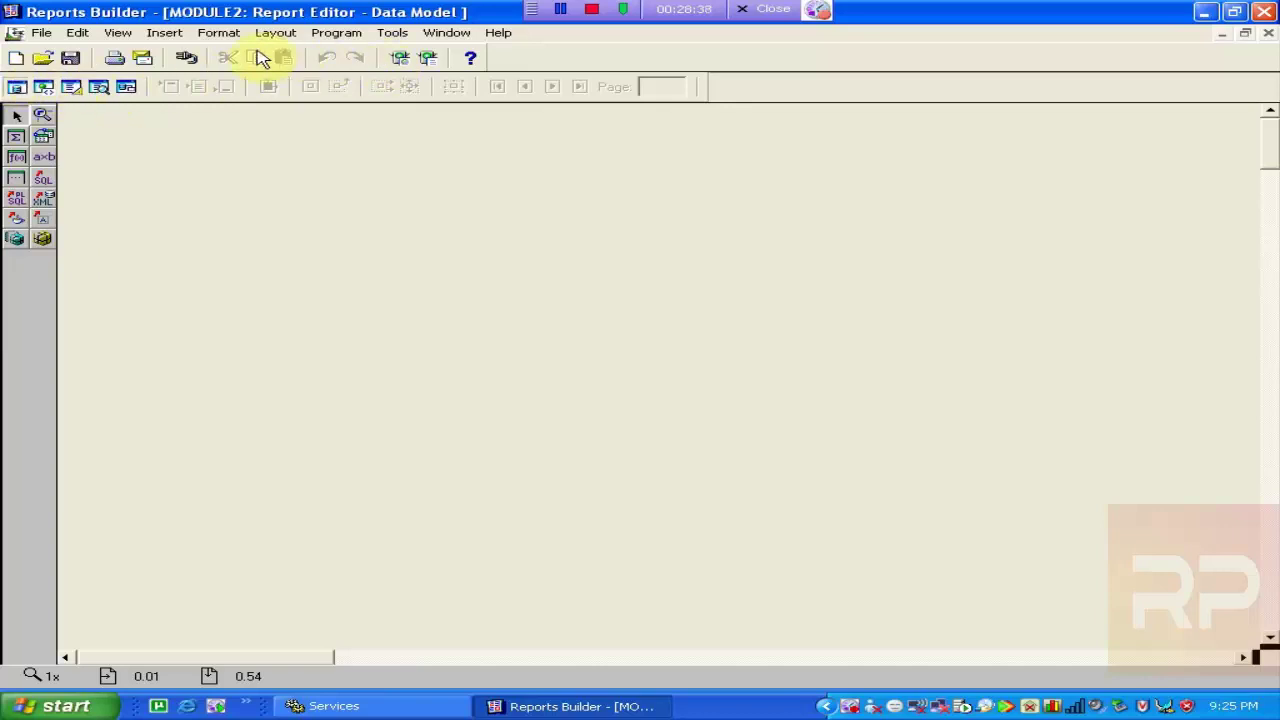
- Add a SQL query to the data model with the statement "select empno,ename,job,sal,deptno from emp"
{"action": "left_click", "coordinate": [43, 183]}
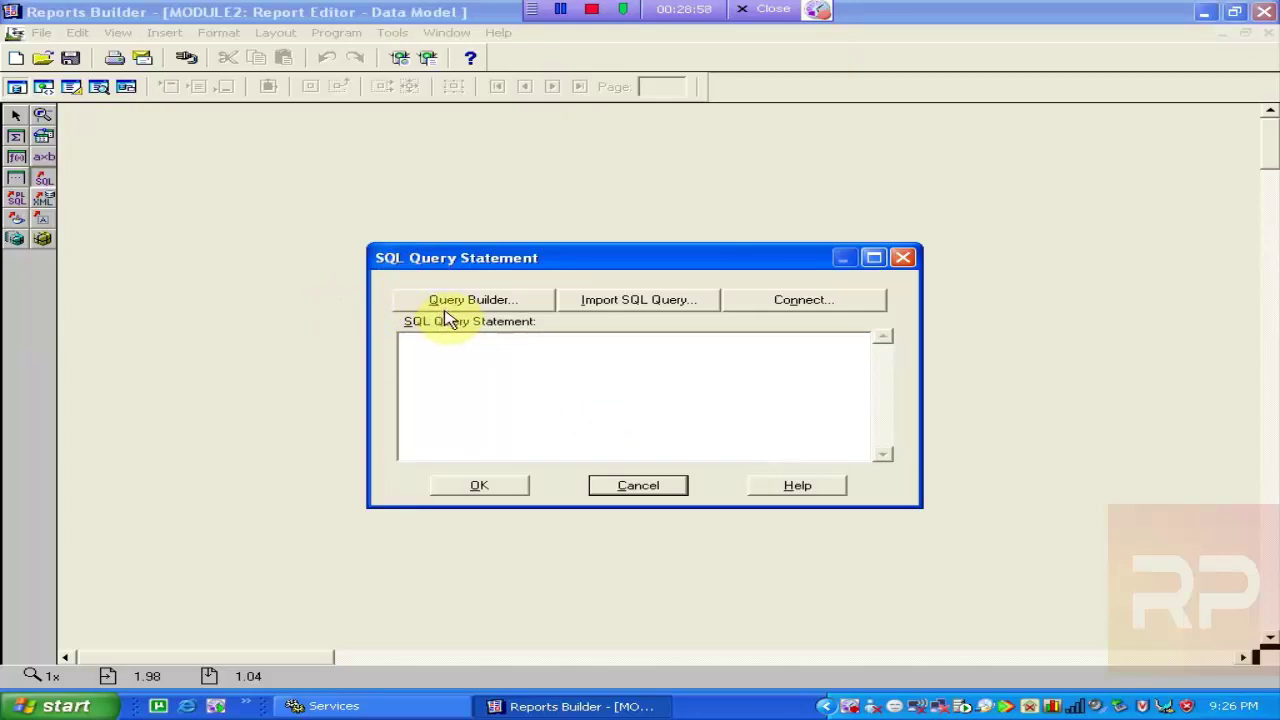
{"action": "type", "text": "select e"}
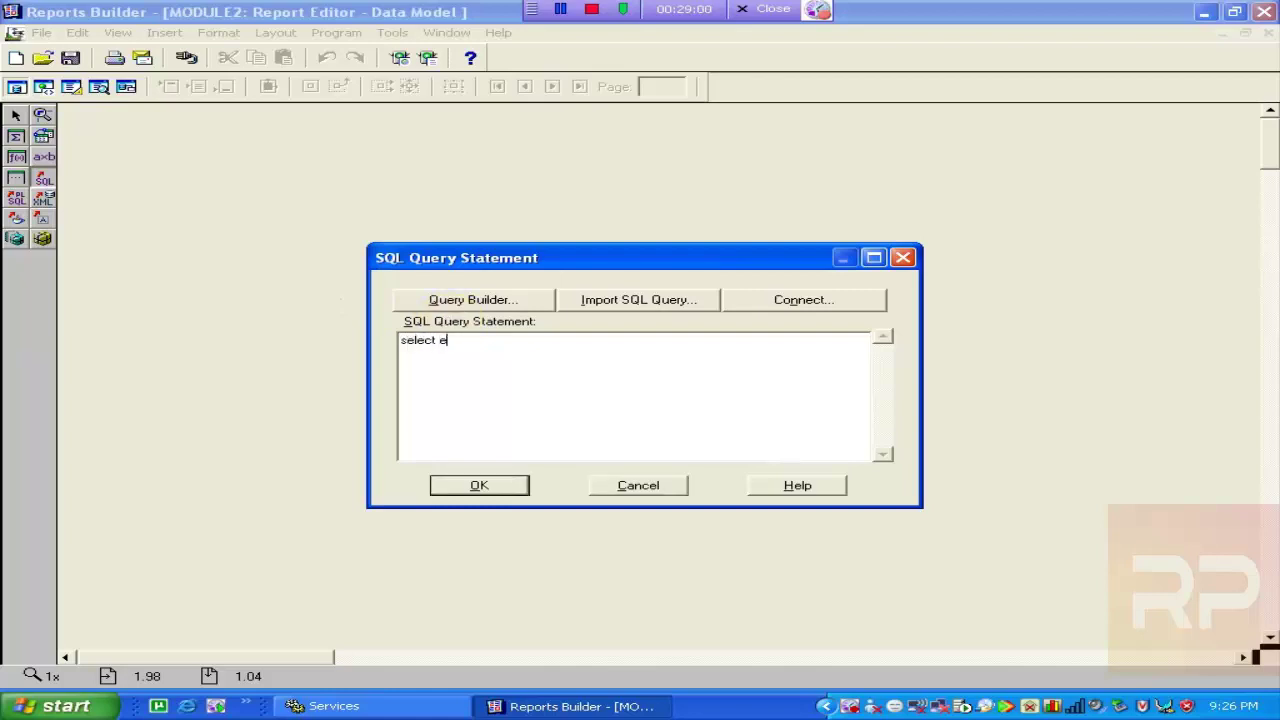
{"action": "type", "text": "mpno,ename,job,ls"}
{"action": "key", "text": "BackSpace"}
{"action": "type", "text": "sal,deptno "}
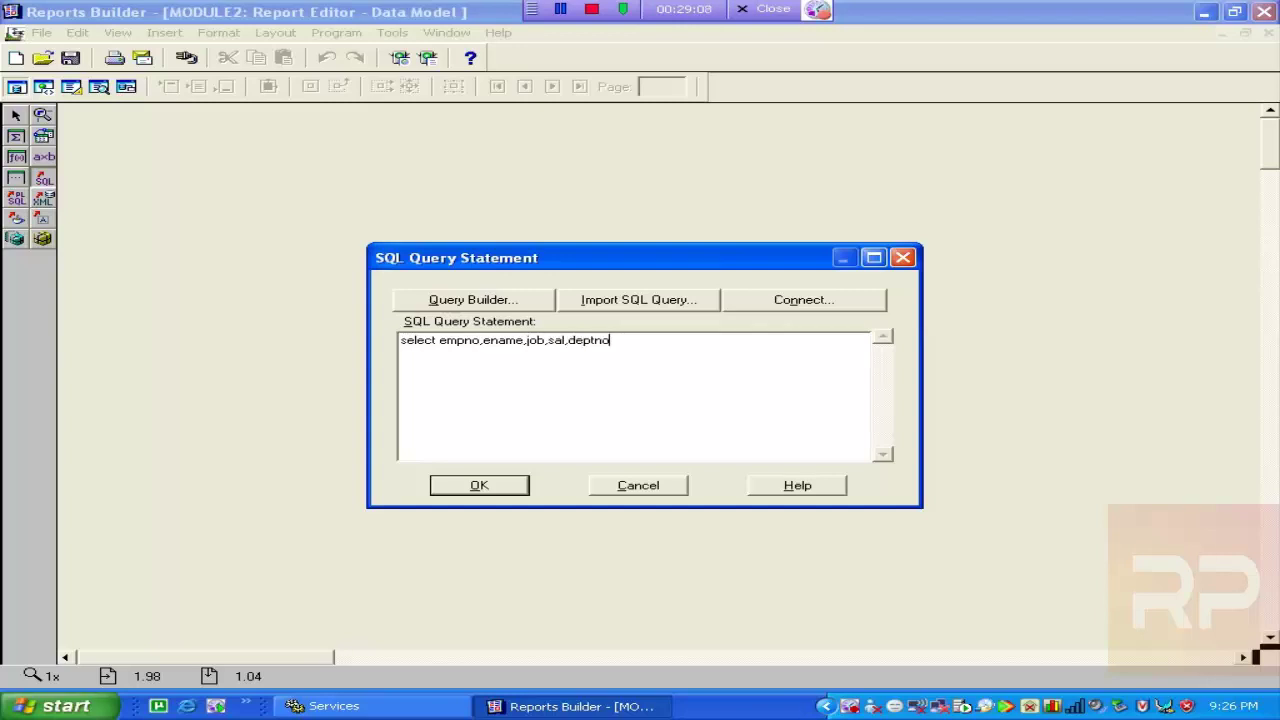
{"action": "type", "text": "from  emp"}
{"action": "left_click", "coordinate": [441, 343]}
{"action": "left_click_drag", "start_coordinate": [441, 343], "coordinate": [480, 345]}
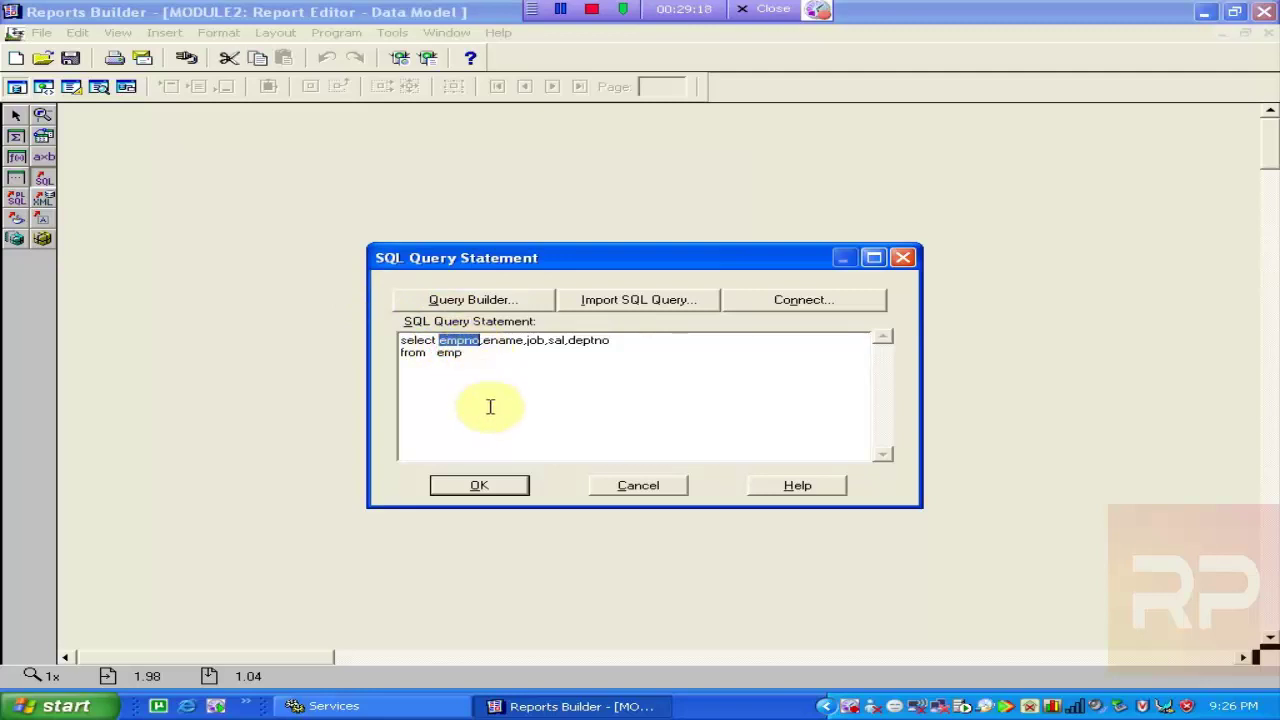
{"action": "left_click", "coordinate": [486, 494]}
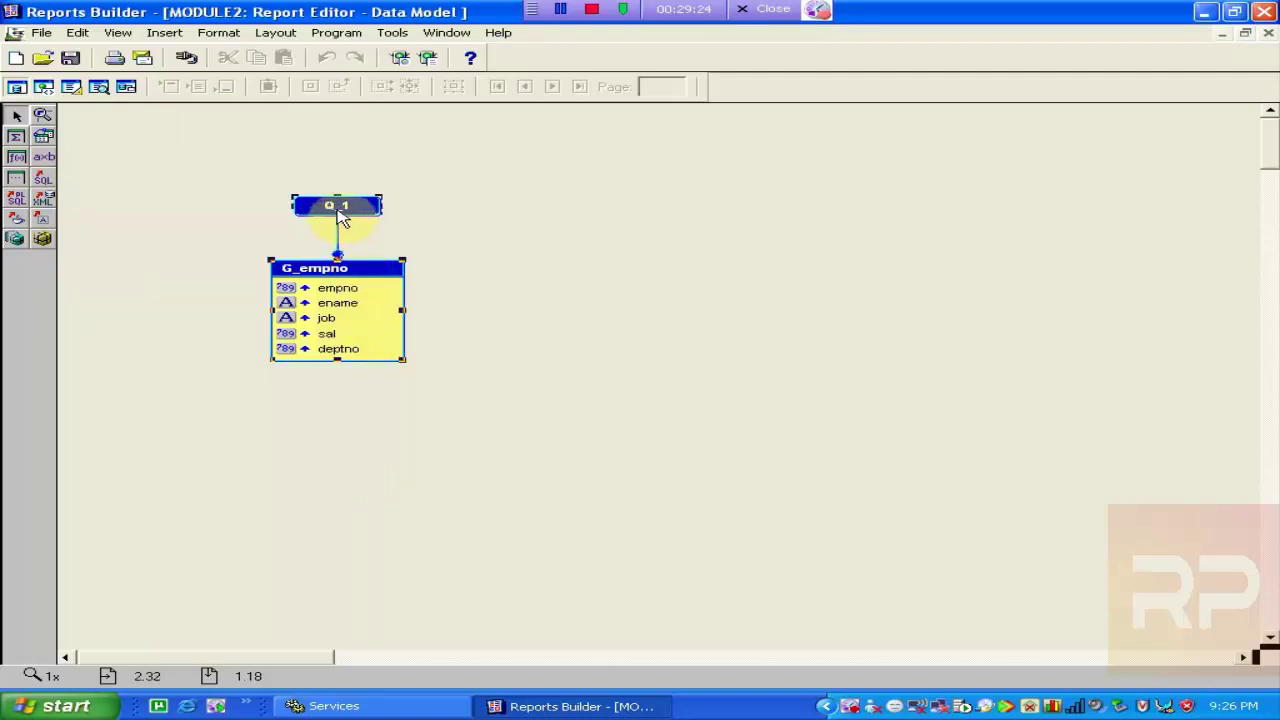
- Examine the query Q_1 and its group G_empno in the data model, selecting them individually and together
{"action": "left_click", "coordinate": [339, 293]}
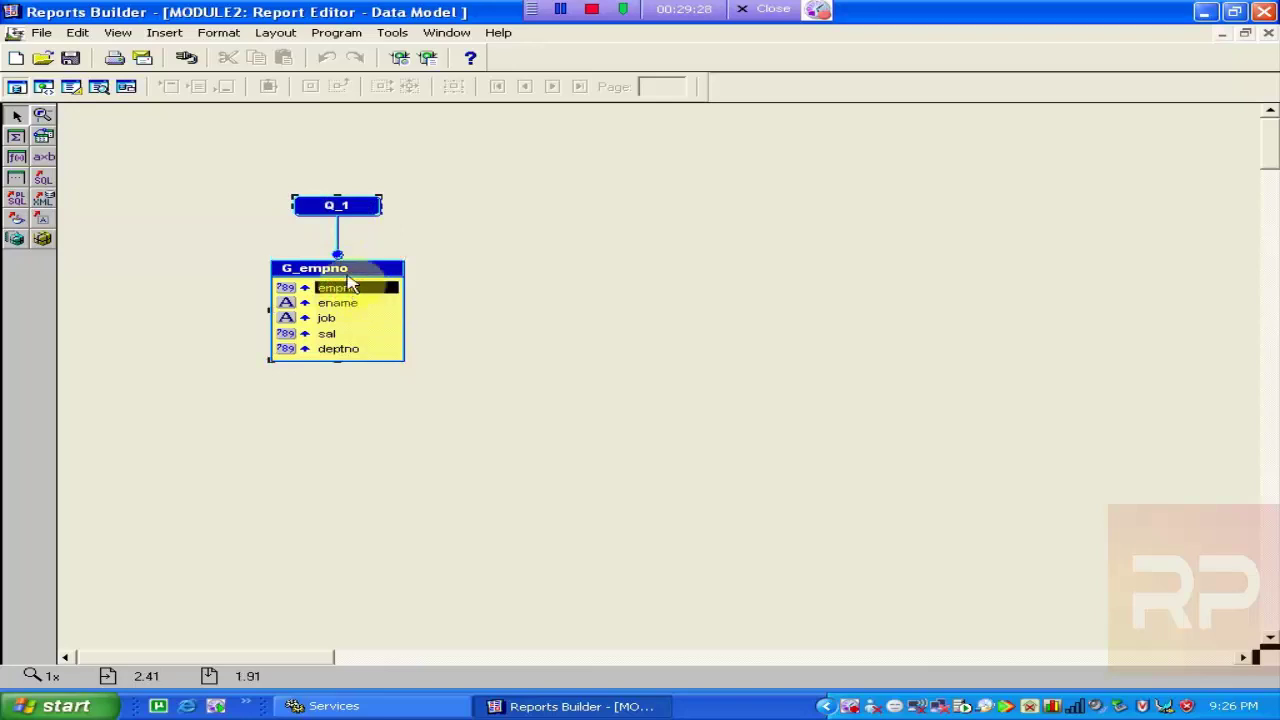
{"action": "left_click", "coordinate": [346, 274]}
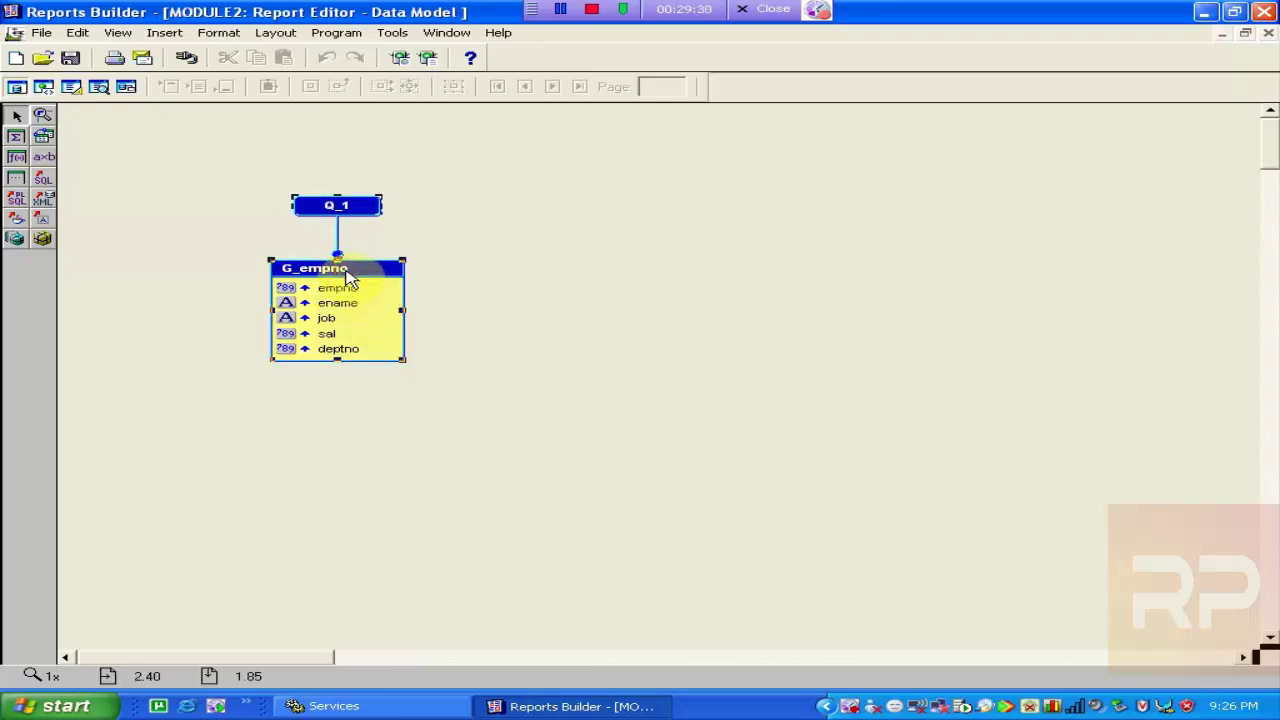
{"action": "left_click", "coordinate": [345, 211]}
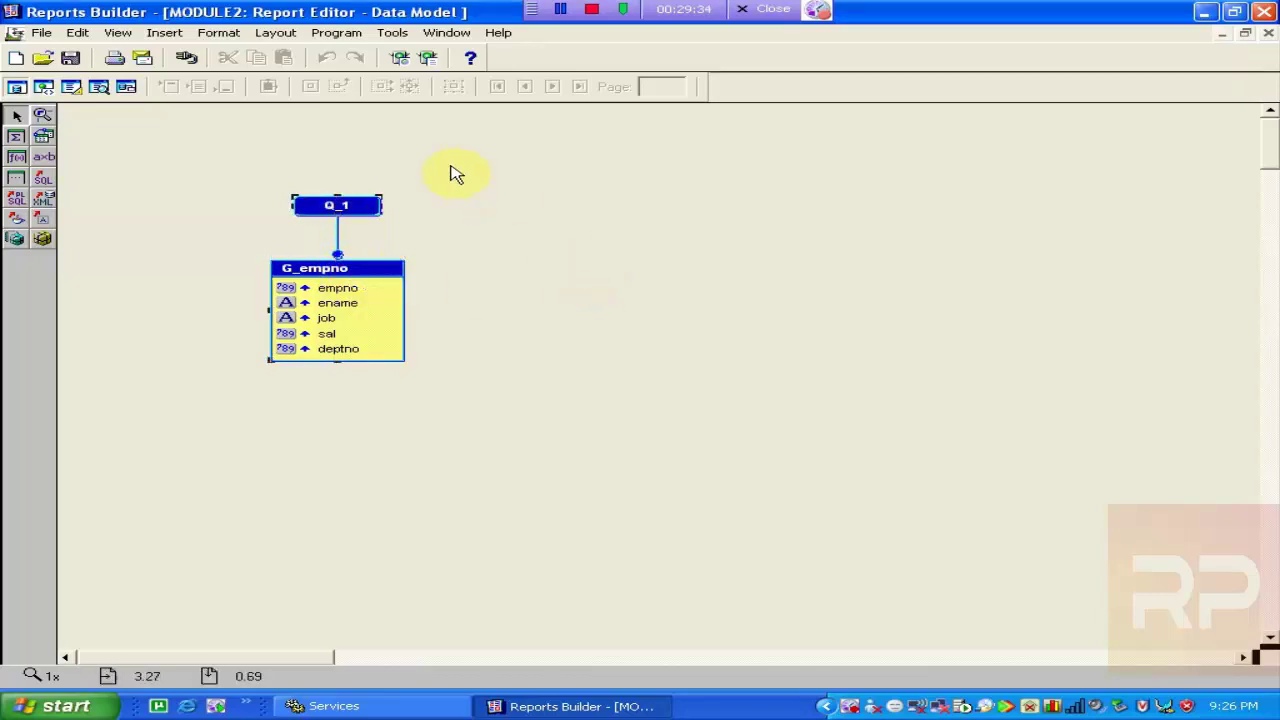
{"action": "left_click_drag", "start_coordinate": [450, 164], "coordinate": [229, 388]}
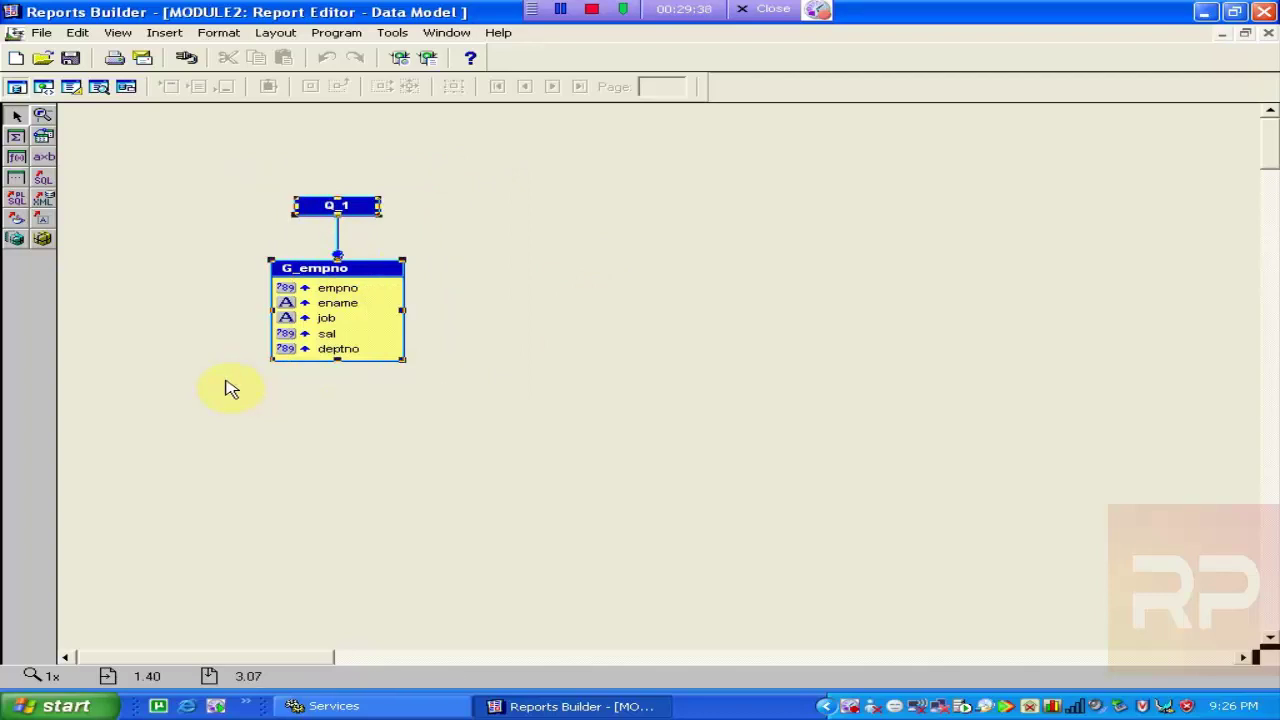
{"action": "left_click", "coordinate": [657, 380]}
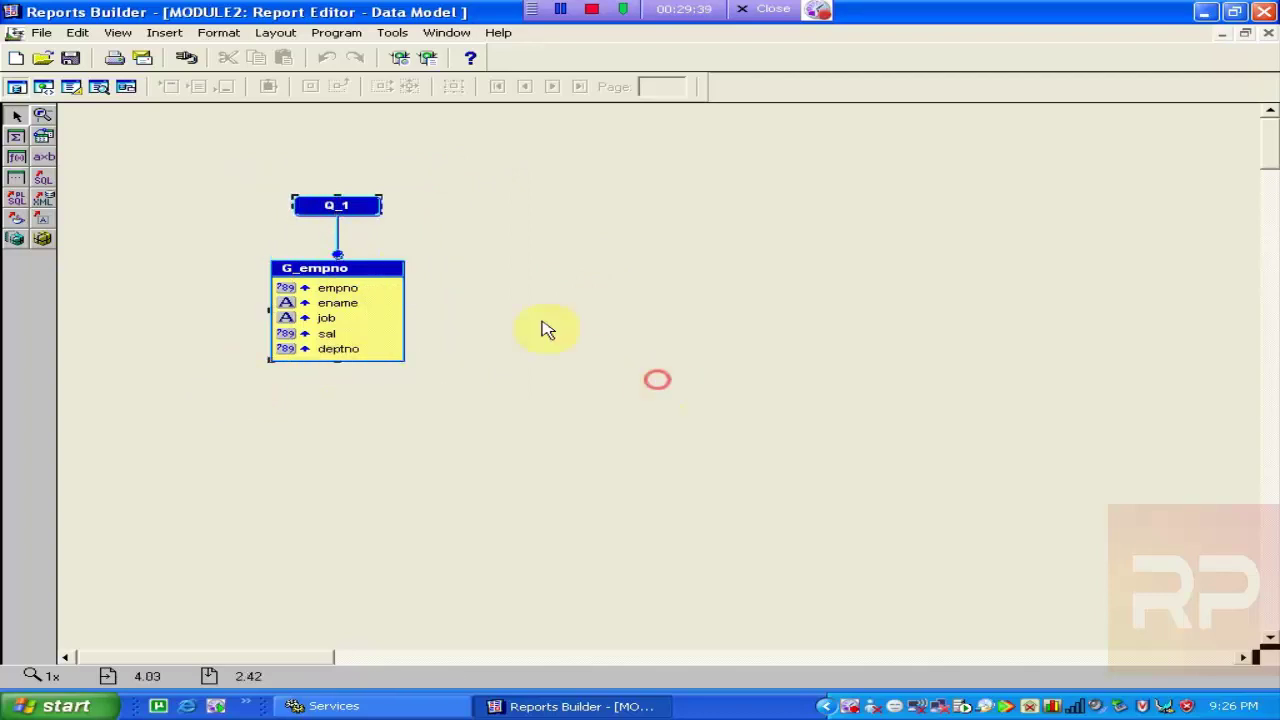
- Save the new report in the reports folder as tabular_manual with the file type Reports Binary (*.rdf)
{"action": "left_click", "coordinate": [70, 60]}
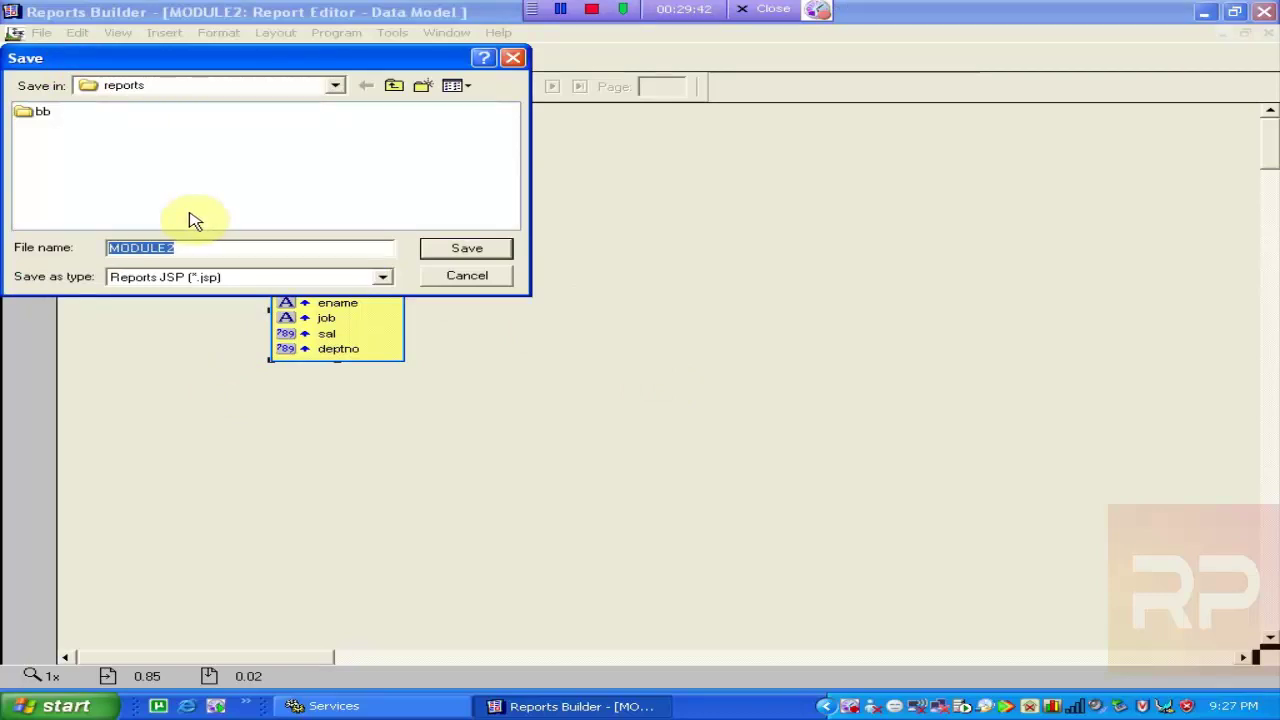
{"action": "type", "text": "tabular"}
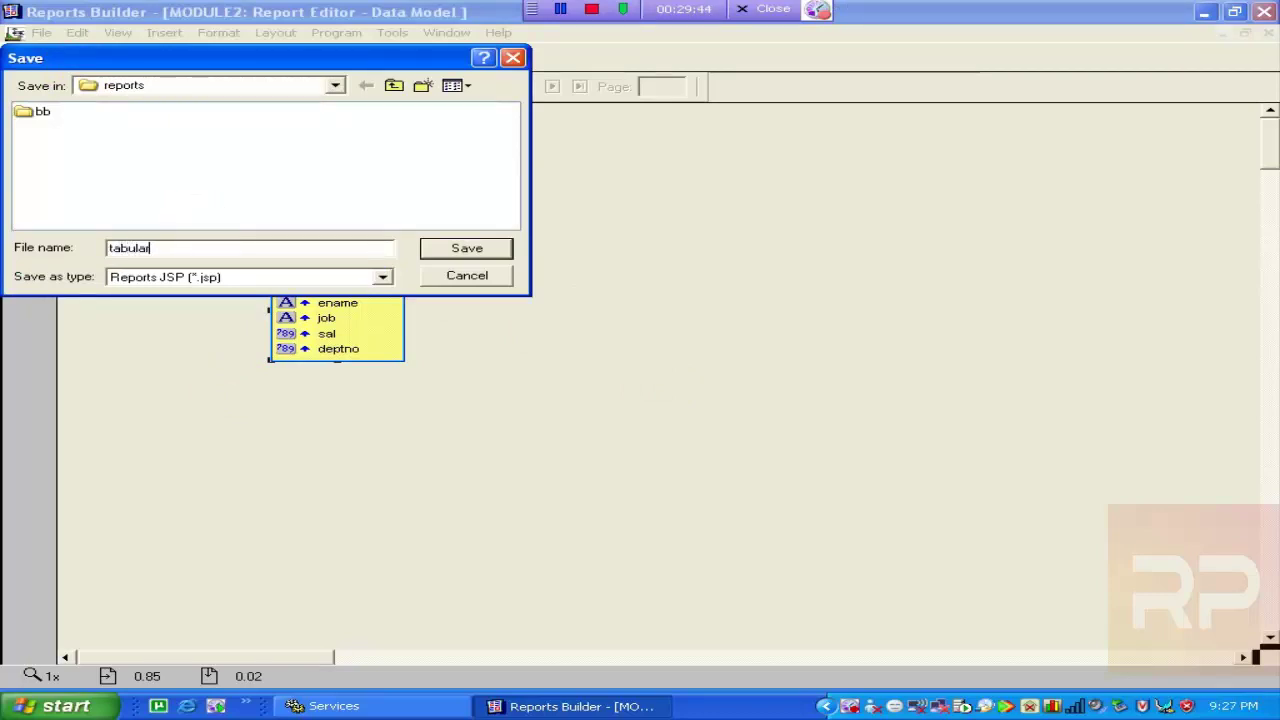
{"action": "type", "text": "_manual"}
{"action": "left_click", "coordinate": [191, 277]}
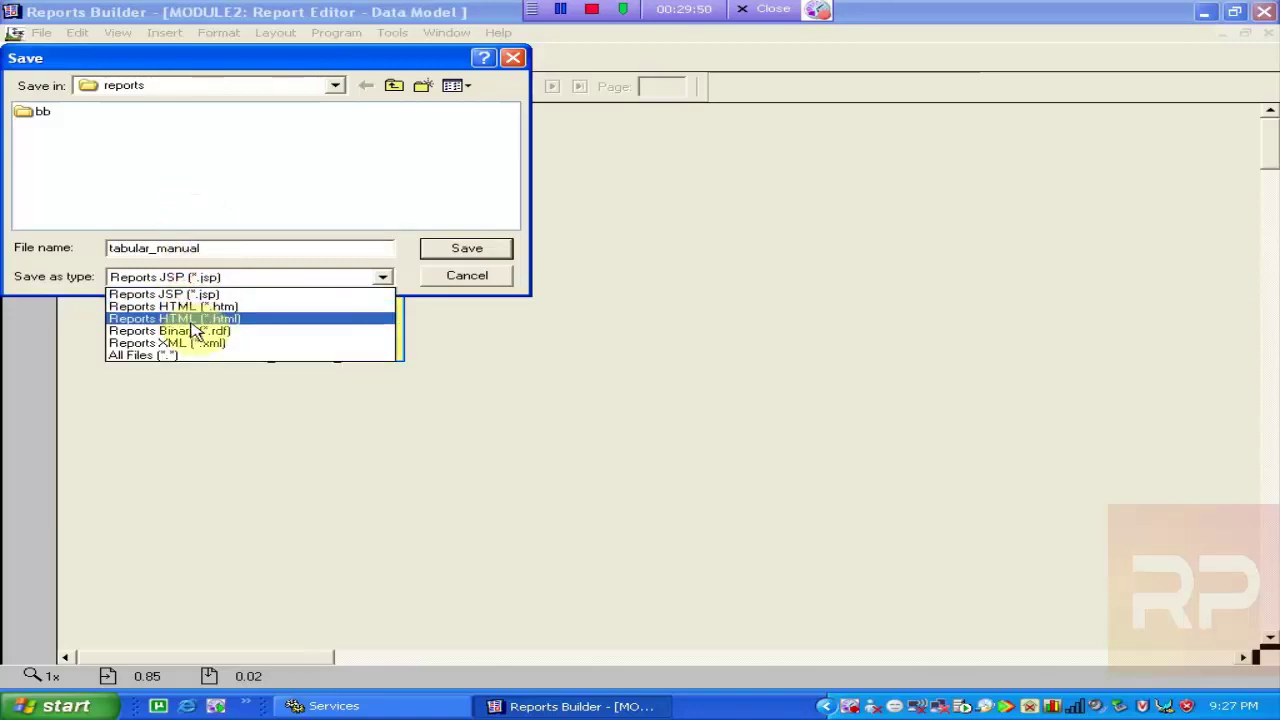
{"action": "left_click", "coordinate": [193, 331]}
{"action": "left_click", "coordinate": [451, 248]}
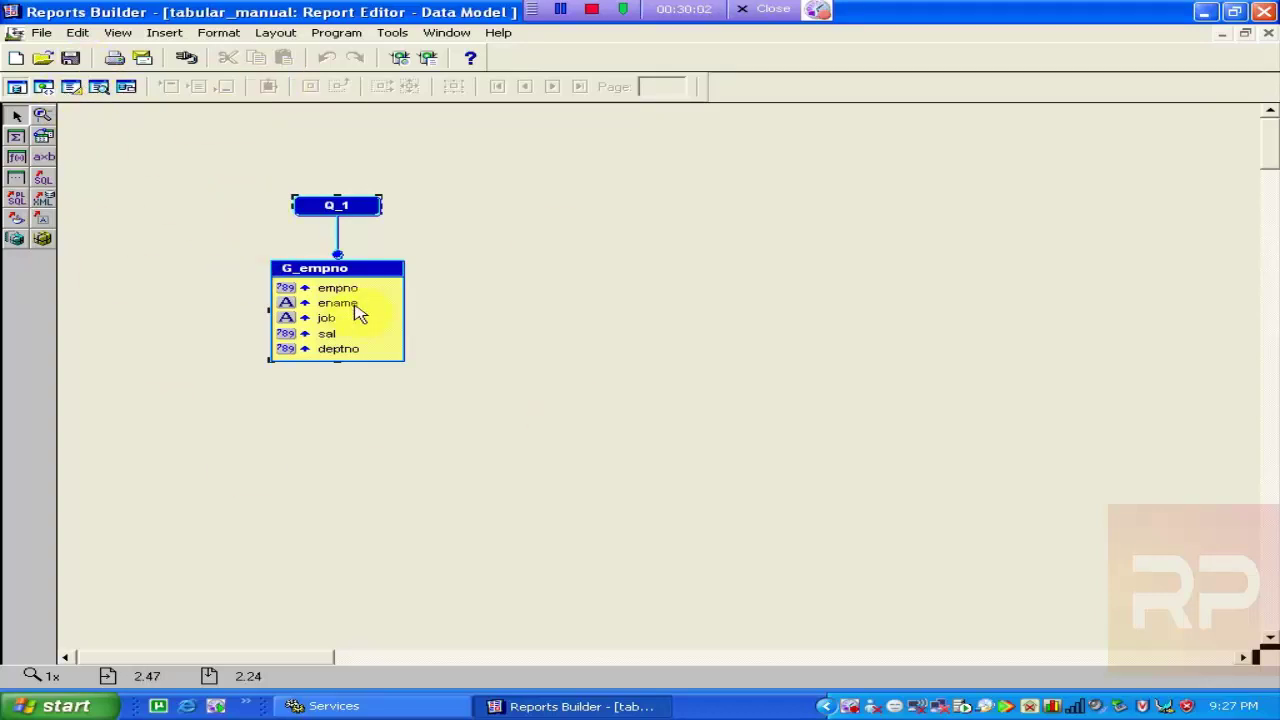
- Draw a frame about 5.2 by 1.9 inches near the top of the Paper Layout, and close its Property Inspector
{"action": "left_click", "coordinate": [73, 89]}
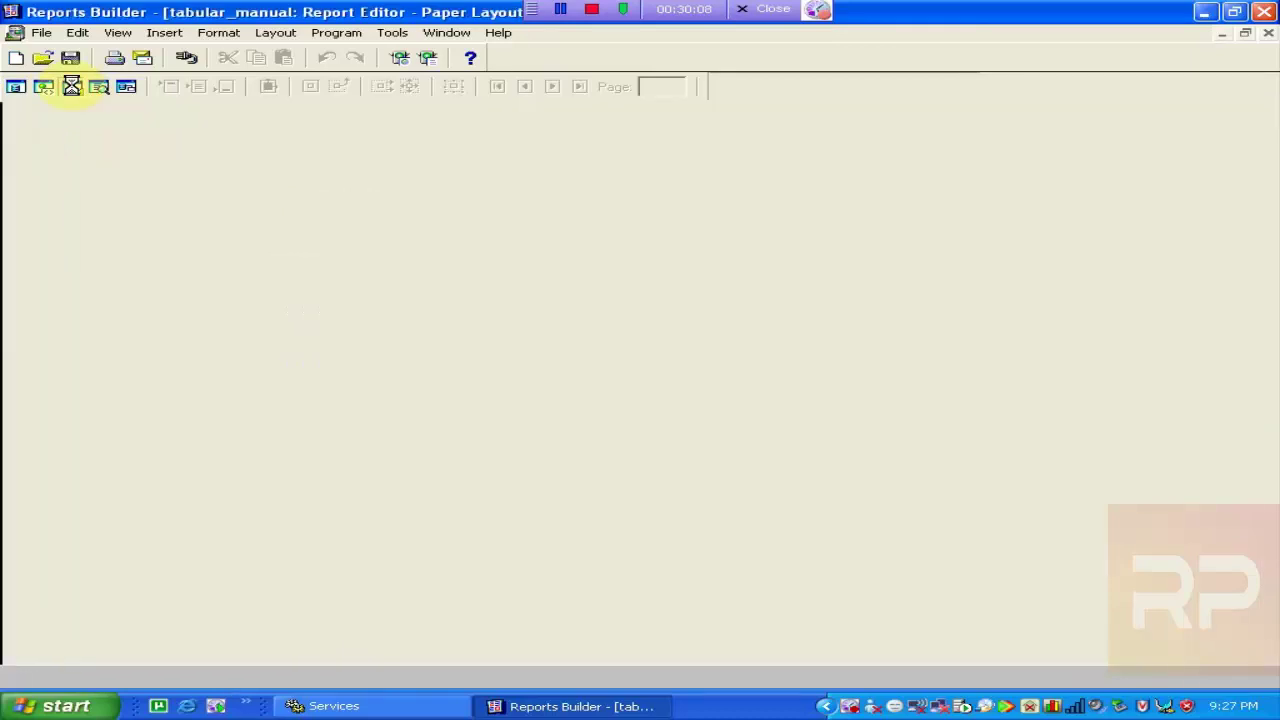
{"action": "left_click_drag", "start_coordinate": [177, 211], "coordinate": [943, 550]}
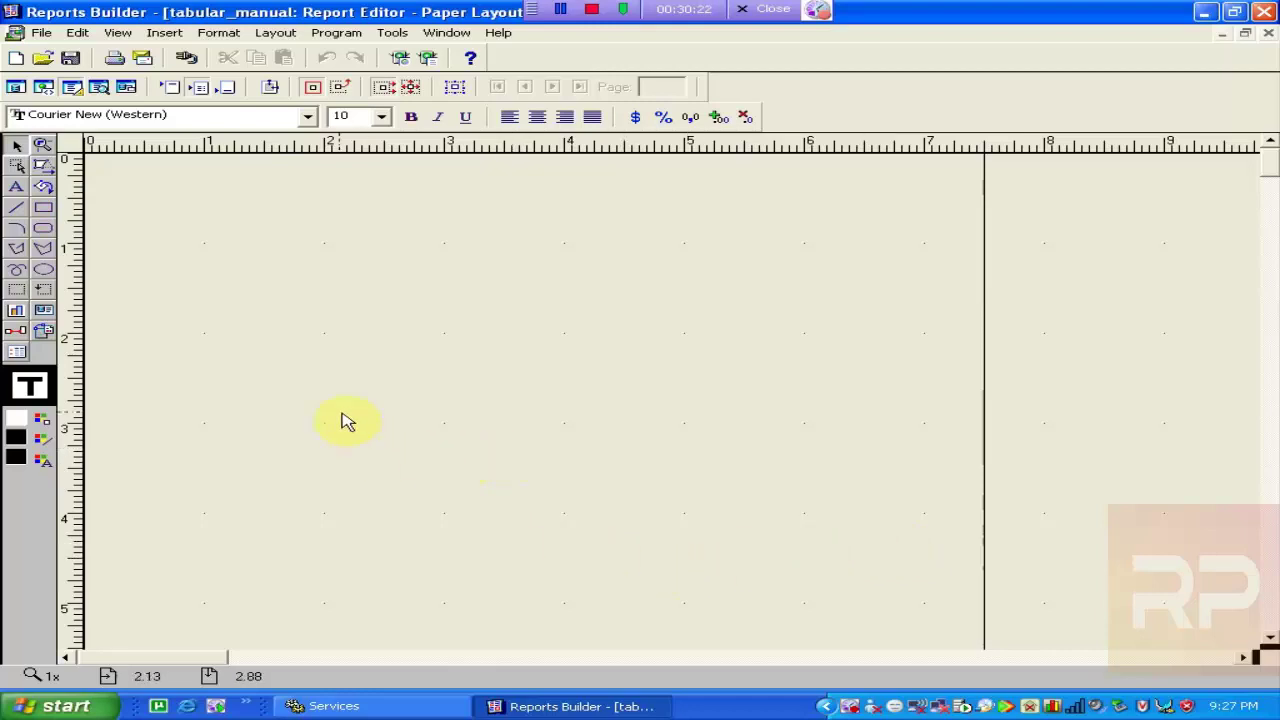
{"action": "left_click", "coordinate": [16, 292]}
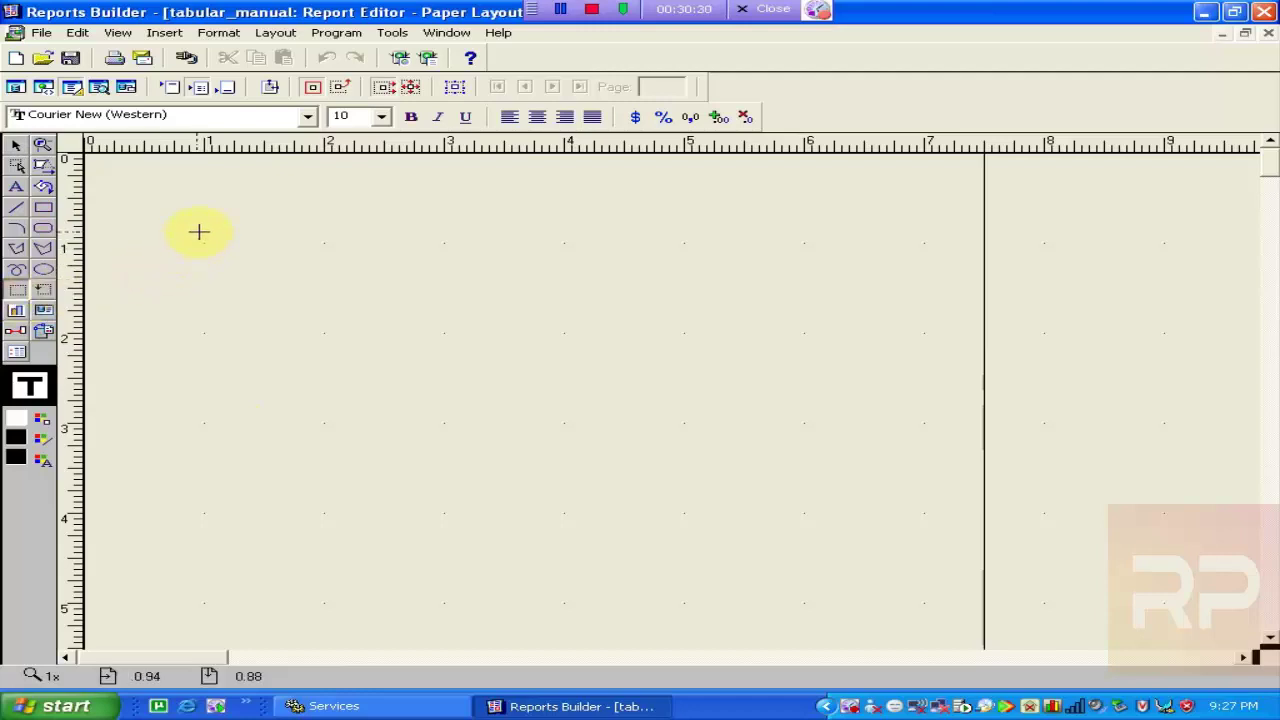
{"action": "left_click_drag", "start_coordinate": [197, 227], "coordinate": [826, 400]}
{"action": "double_click", "coordinate": [826, 400]}
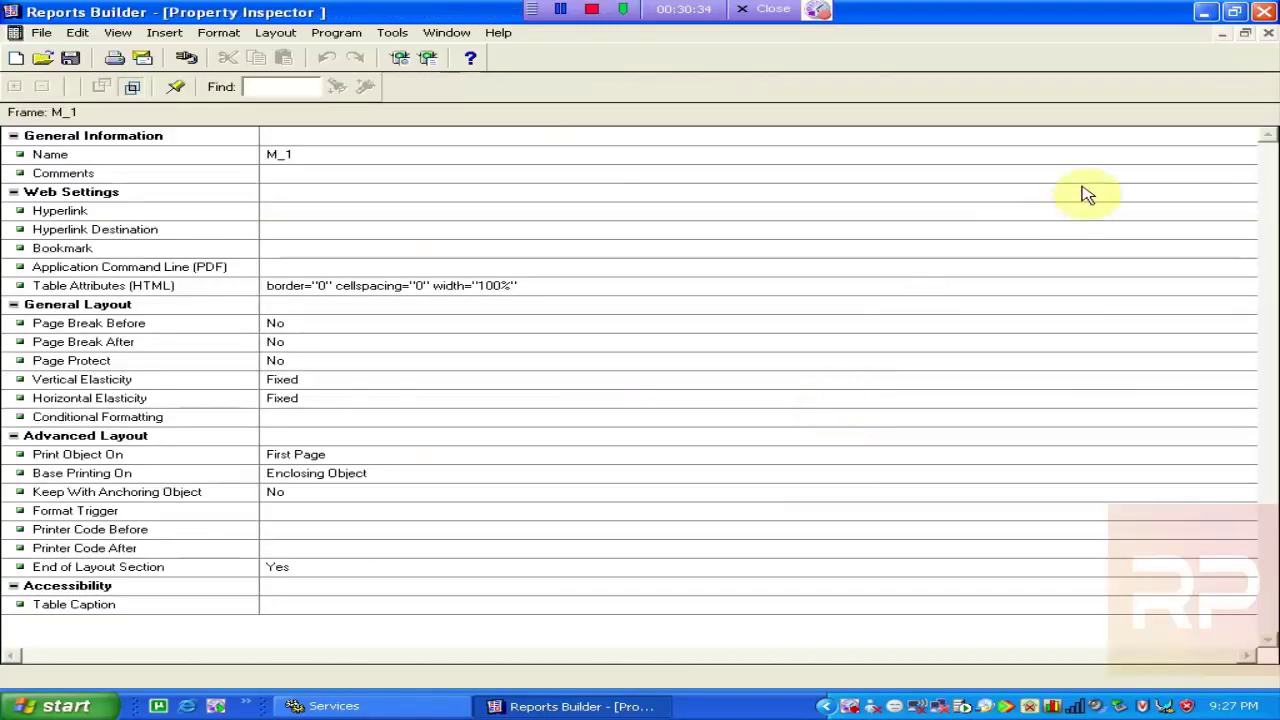
{"action": "left_click", "coordinate": [1268, 34]}
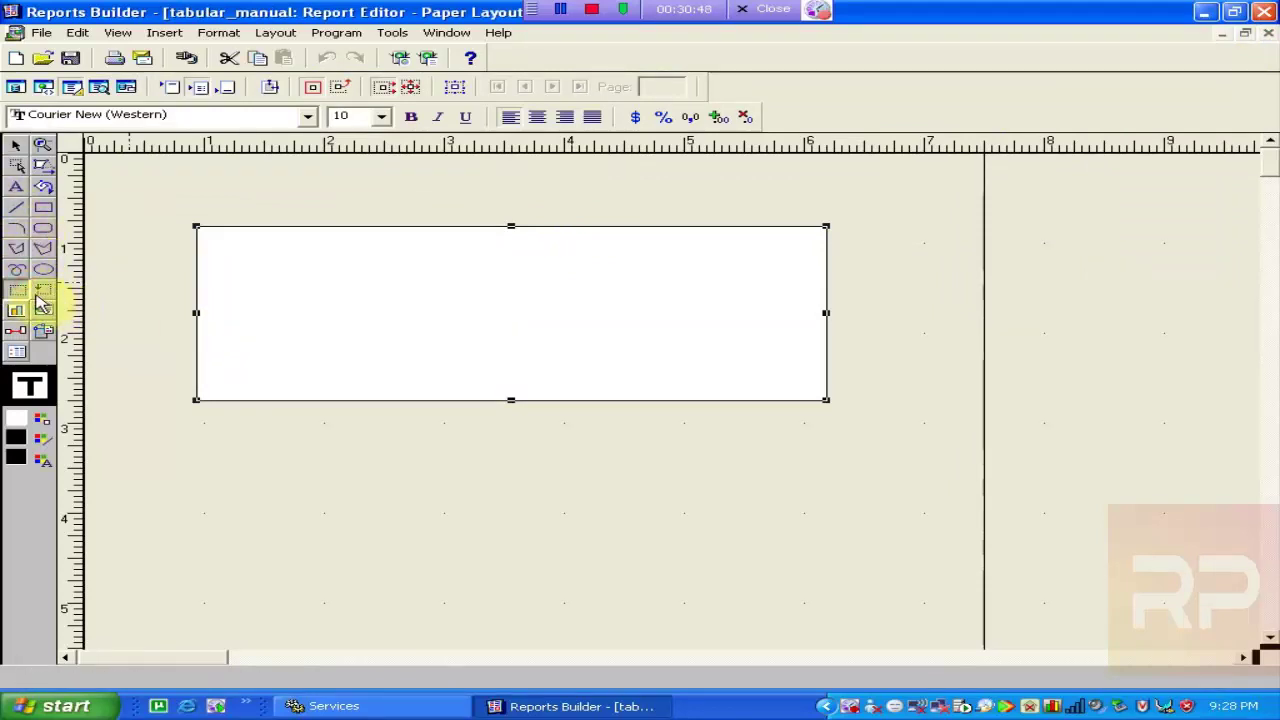
- Draw a test line below the frame, close its Property Inspector, and delete the line
{"action": "left_click", "coordinate": [17, 207]}
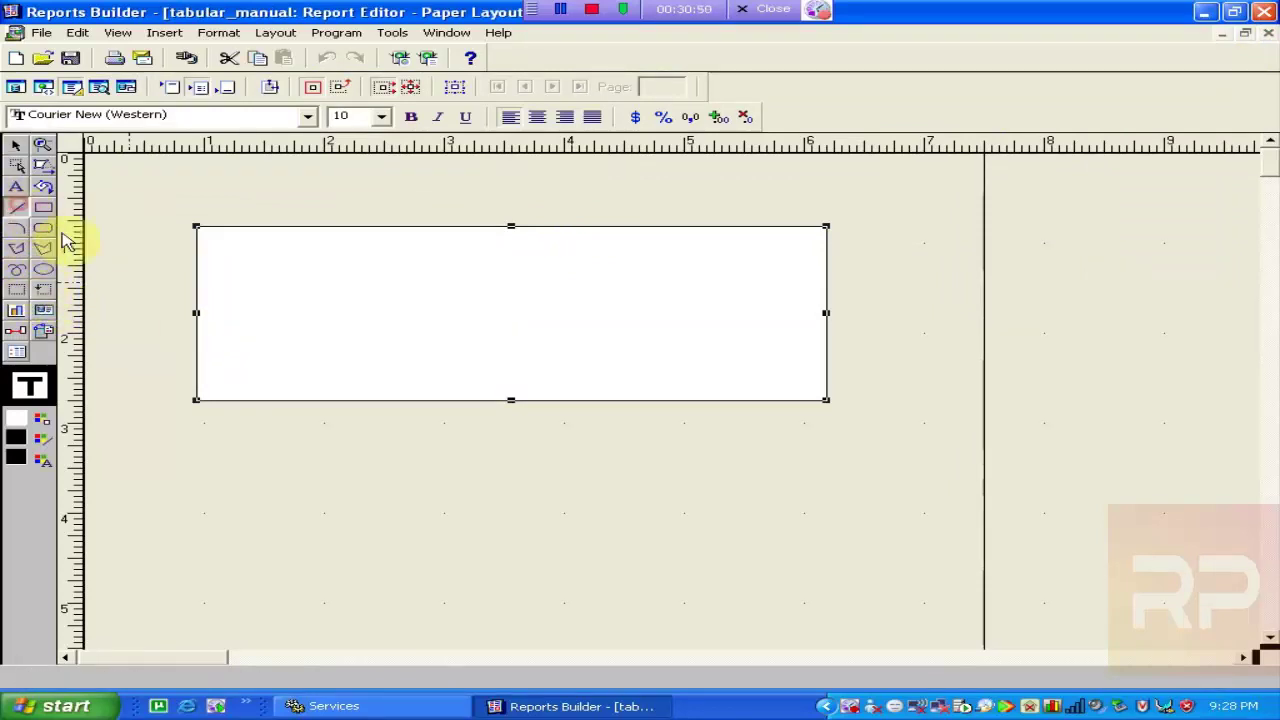
{"action": "left_click_drag", "start_coordinate": [320, 518], "coordinate": [529, 545]}
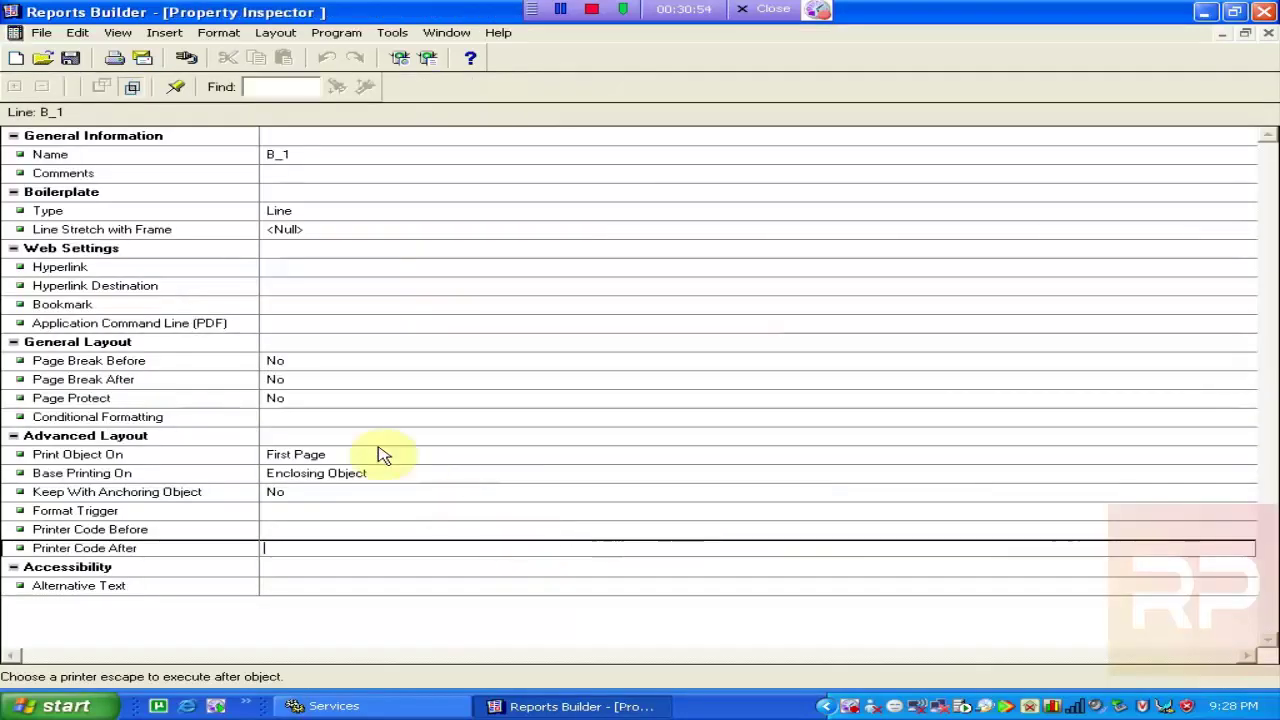
{"action": "left_click", "coordinate": [1267, 33]}
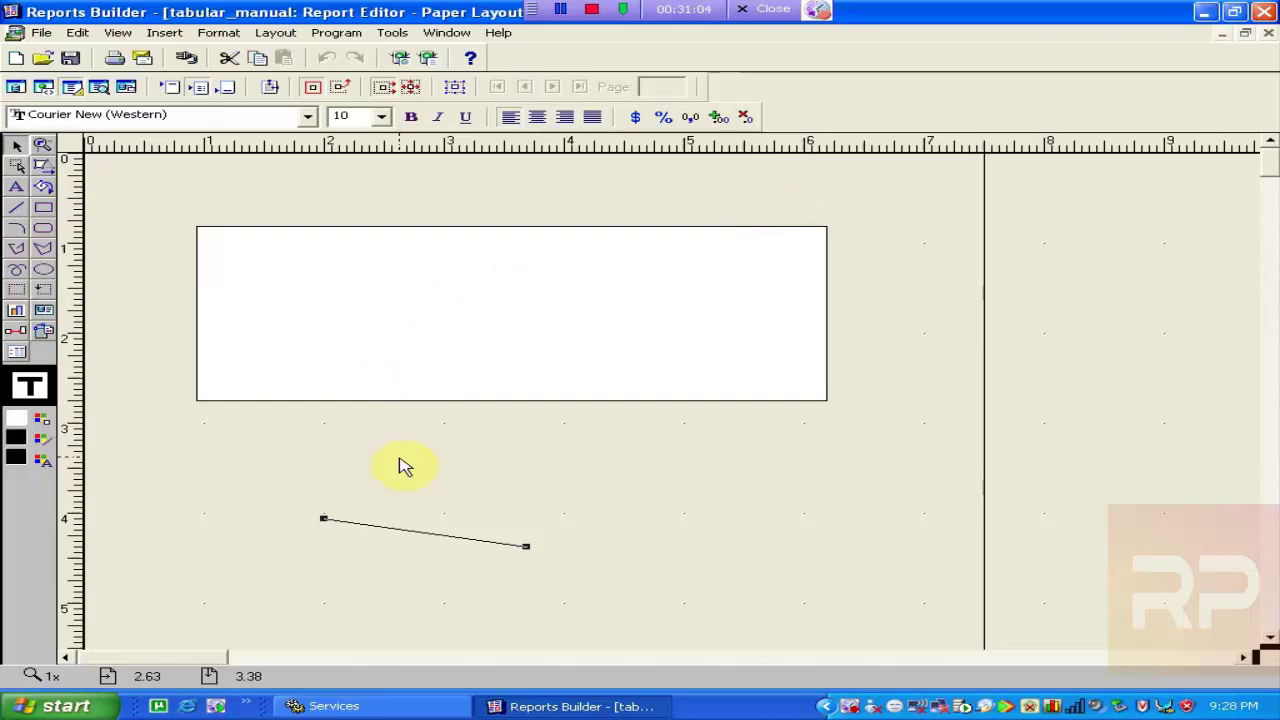
{"action": "key", "text": "Delete"}
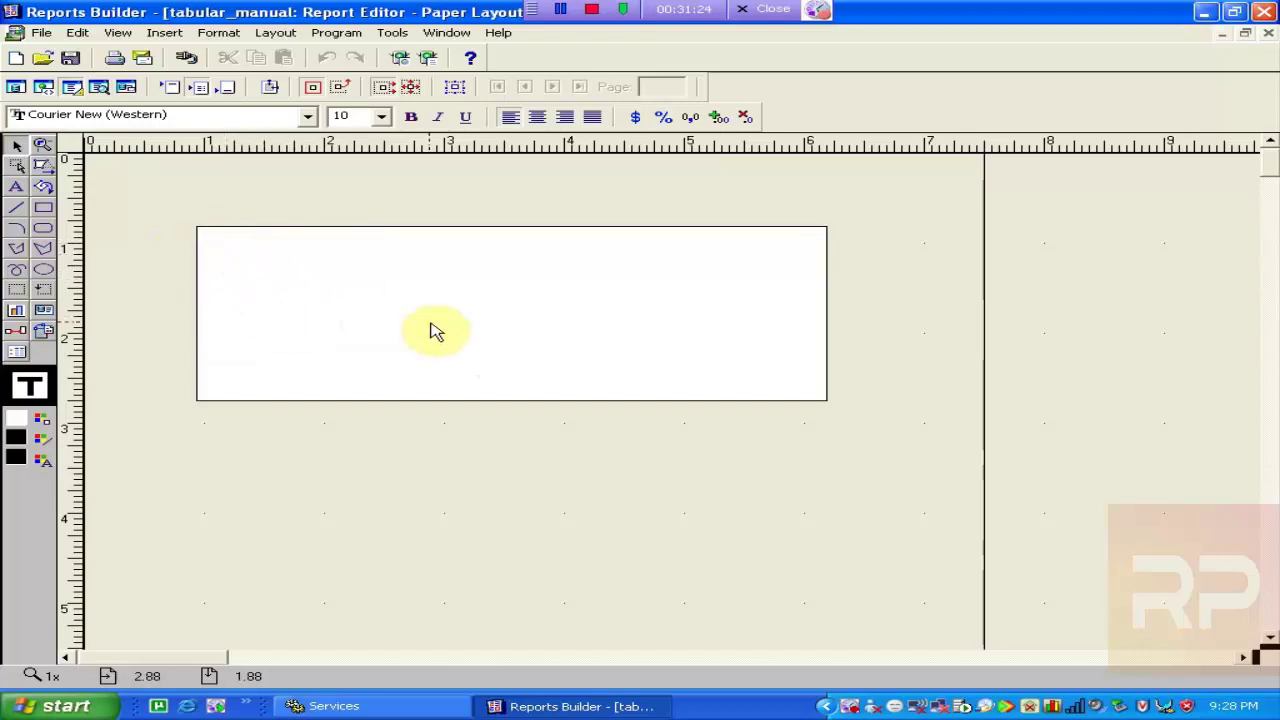
- Enable the Suppress Property Inspector on Object Creation option in the general preferences
{"action": "left_click", "coordinate": [80, 35]}
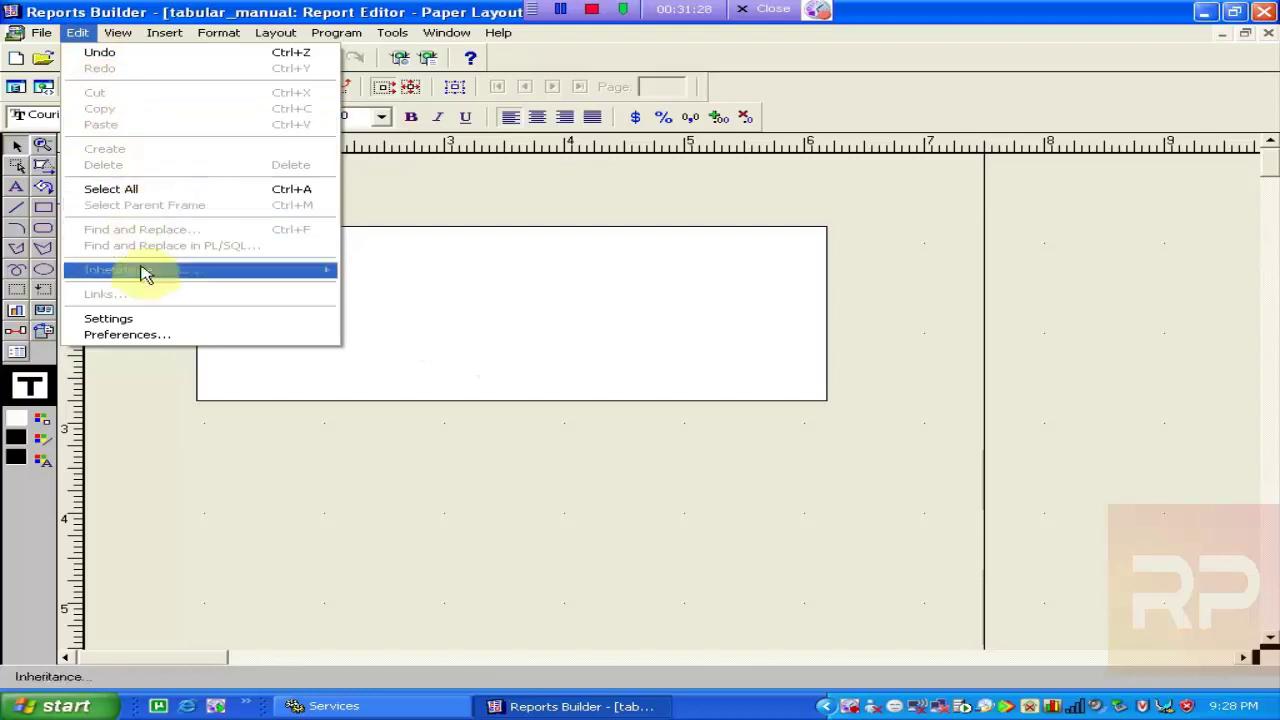
{"action": "left_click", "coordinate": [146, 337]}
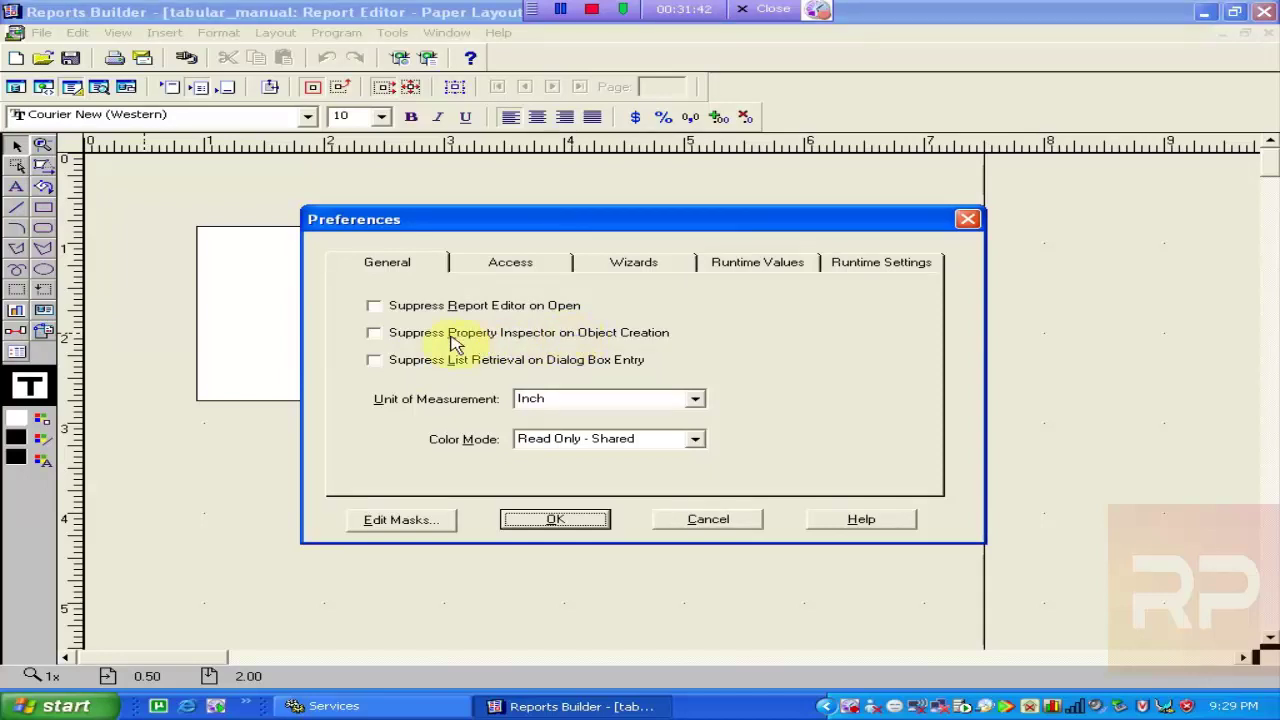
{"action": "left_click", "coordinate": [380, 333]}
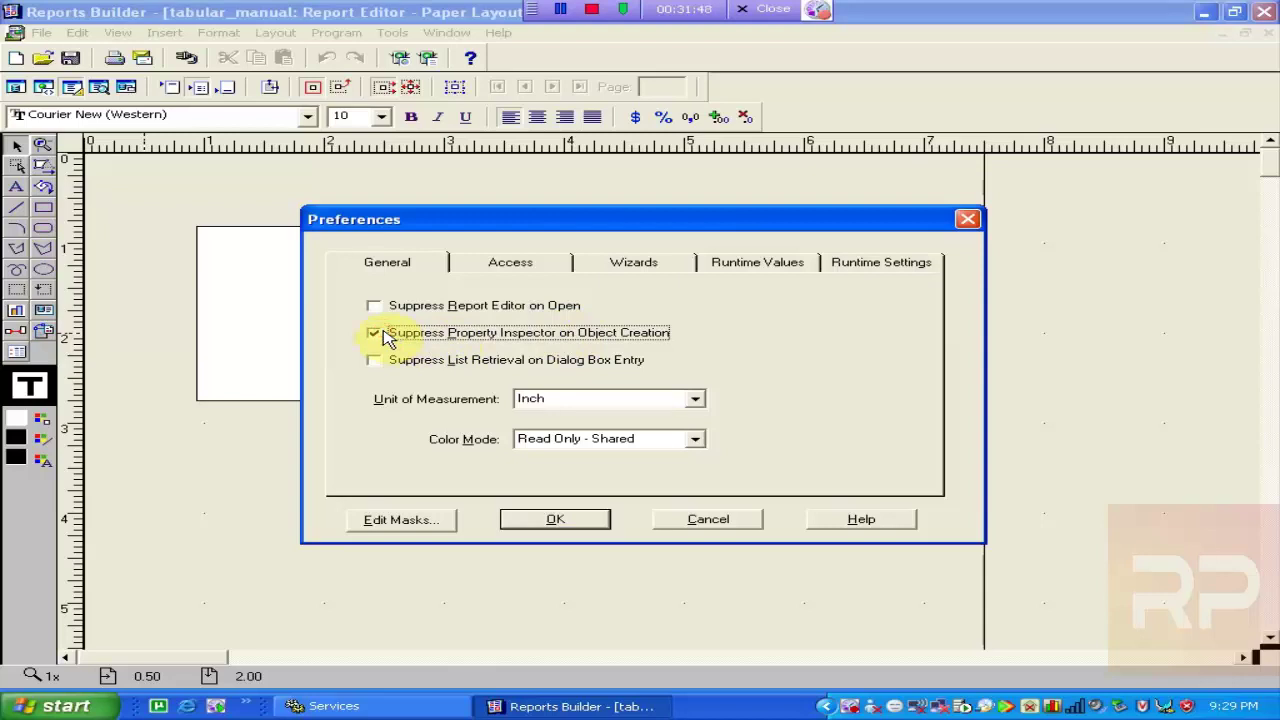
{"action": "left_click", "coordinate": [385, 336]}
{"action": "left_click", "coordinate": [375, 334]}
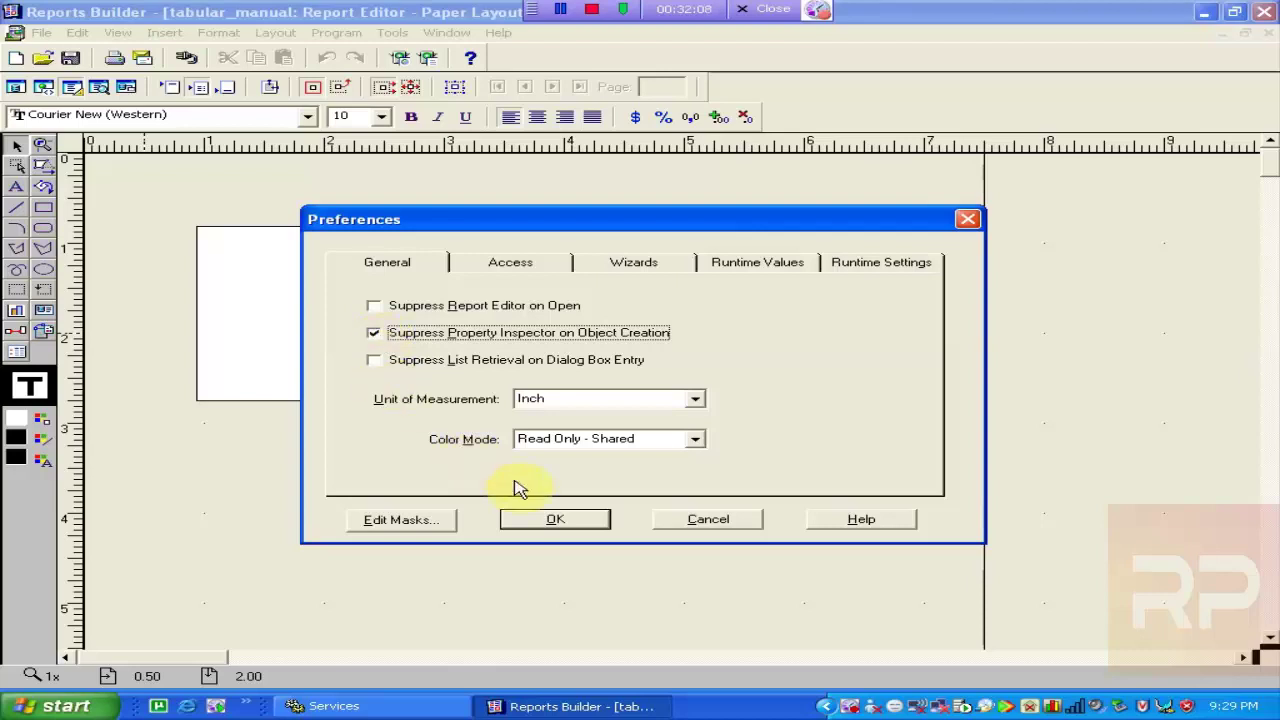
{"action": "left_click", "coordinate": [543, 514]}
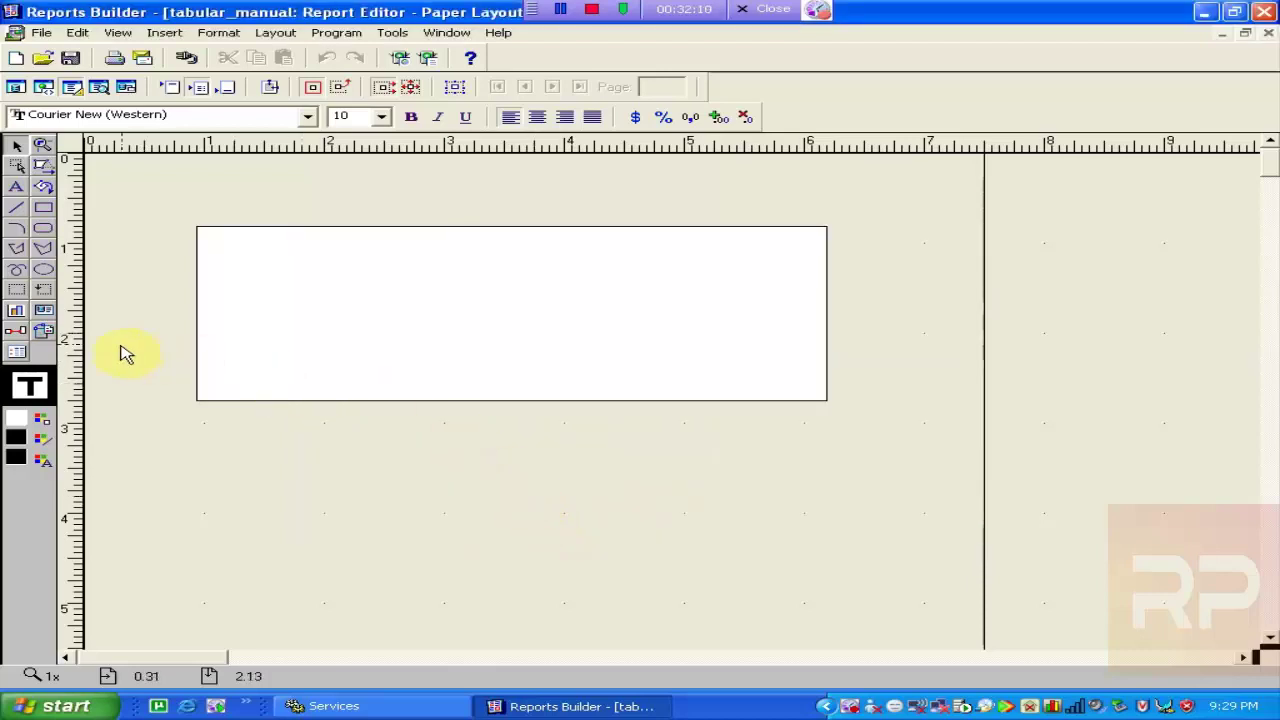
- Draw a test ellipse about 1.9 by 0.75 inches below the frame, and delete it
{"action": "left_click", "coordinate": [45, 268]}
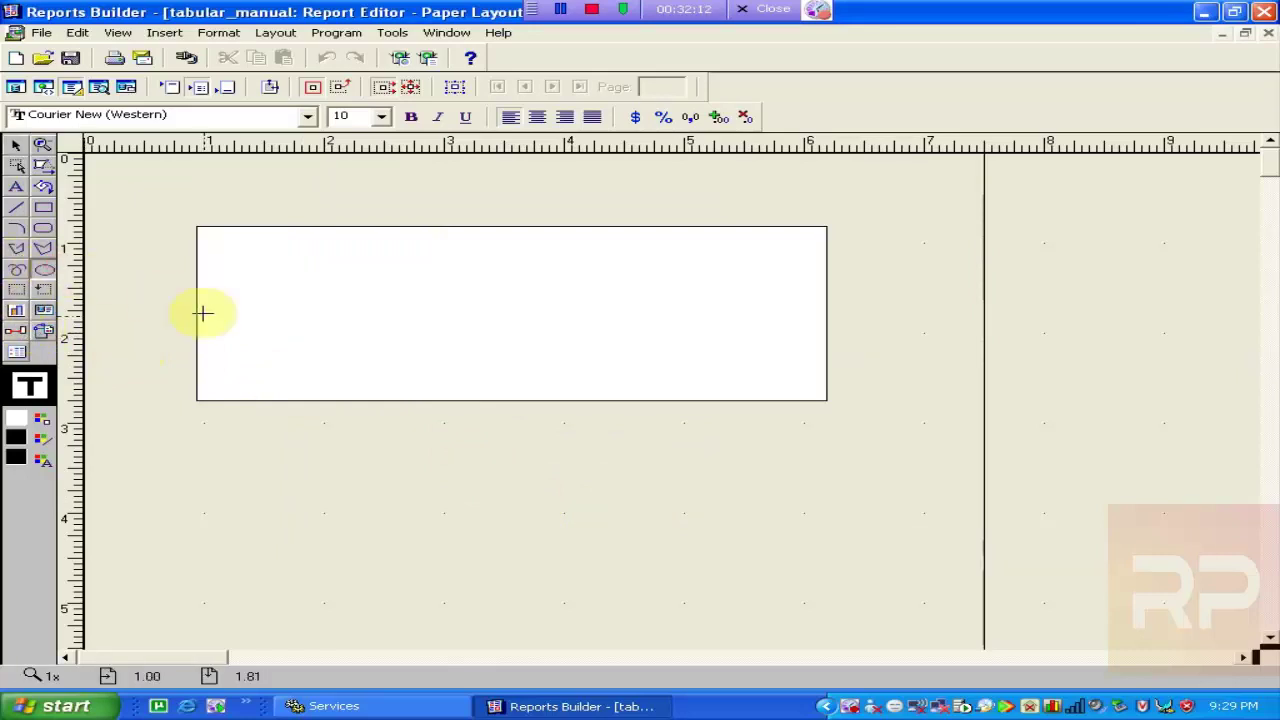
{"action": "left_click_drag", "start_coordinate": [294, 474], "coordinate": [526, 541]}
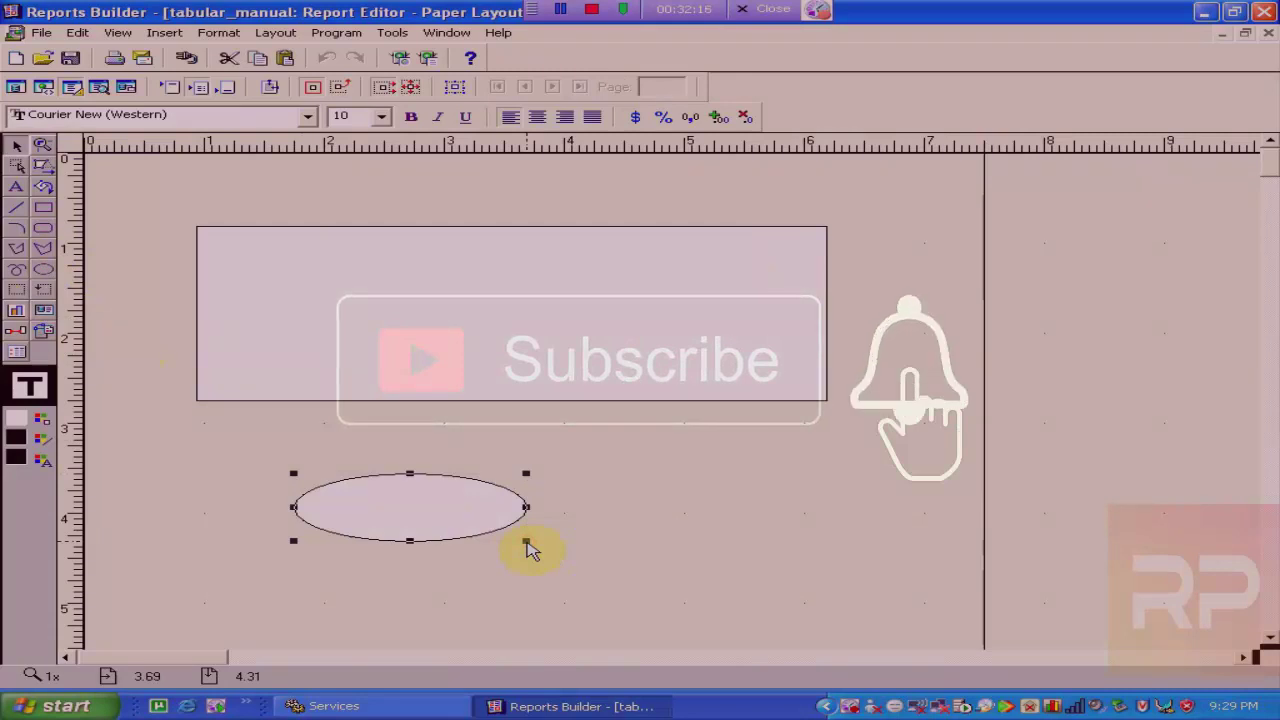
{"action": "key", "text": "Delete"}
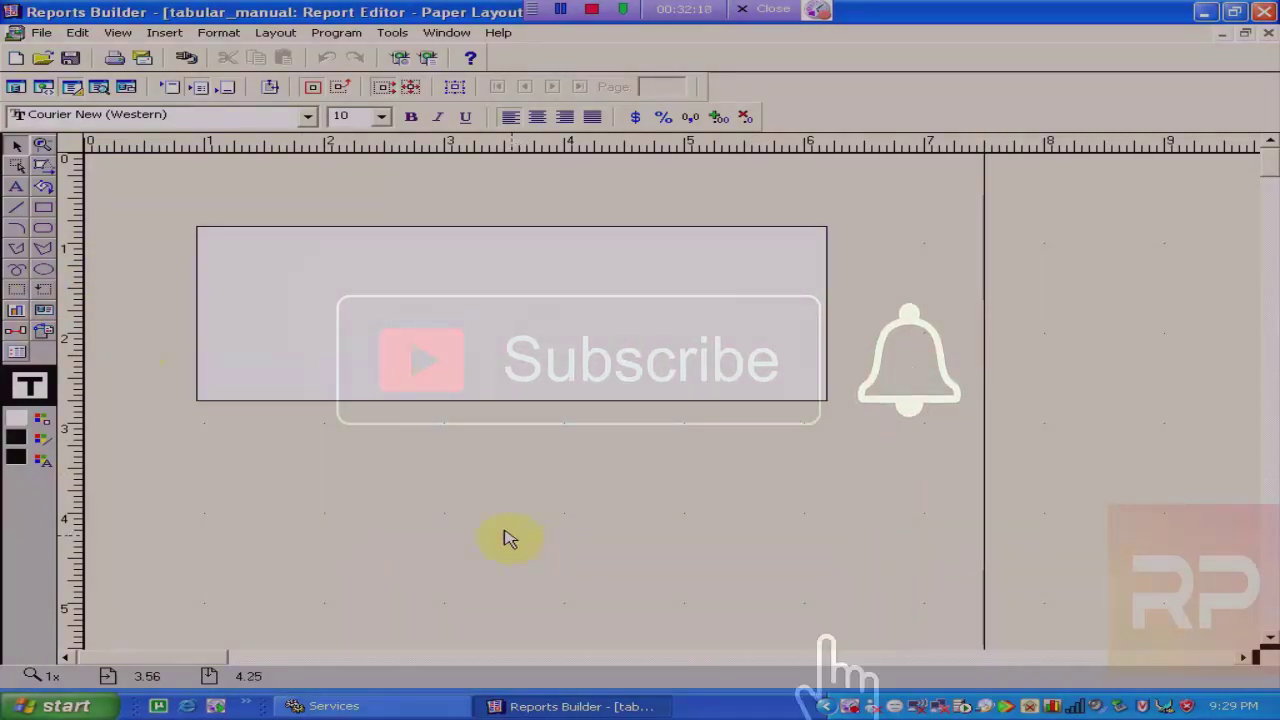